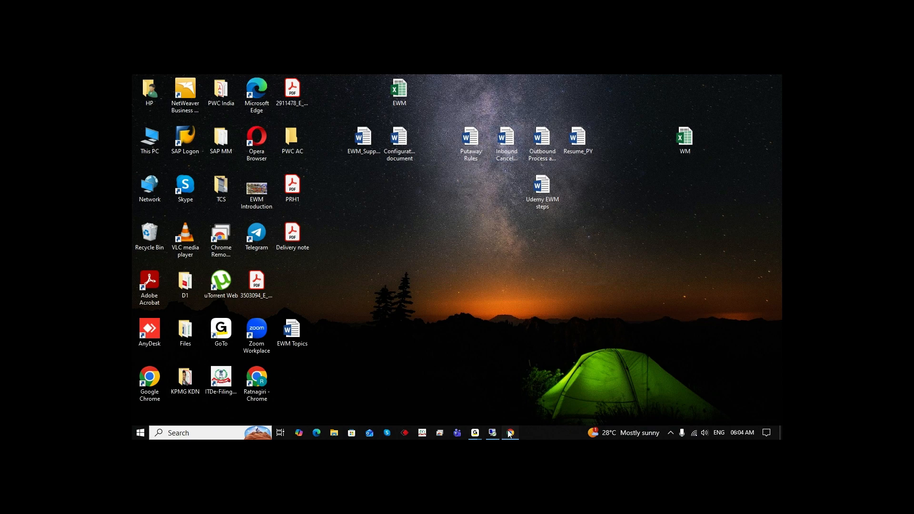
# Open Chrome, switch to the second Google account, and launch Google Drive from the apps grid
pyautogui.click(509, 433)
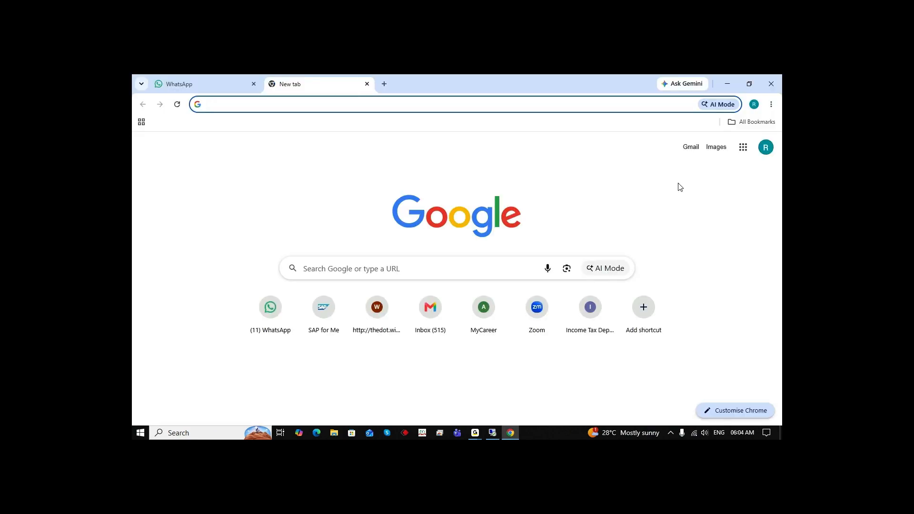
pyautogui.click(765, 147)
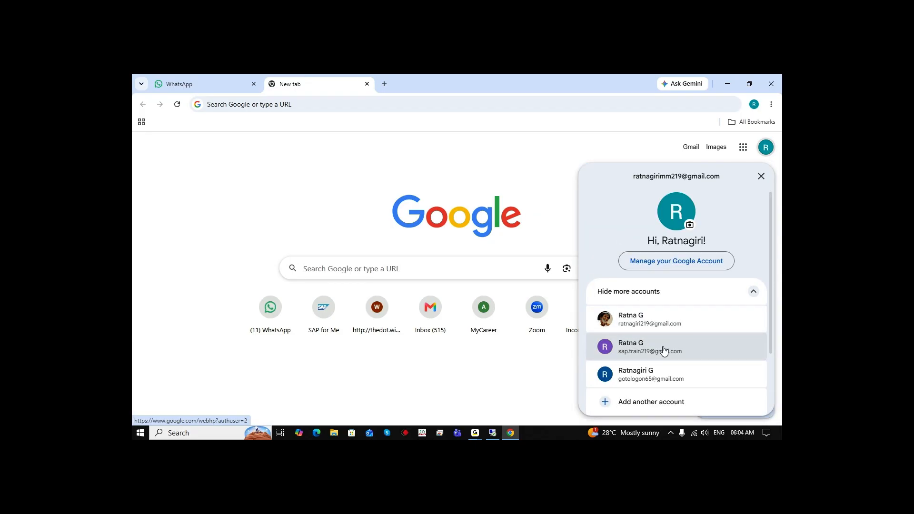
pyautogui.click(665, 351)
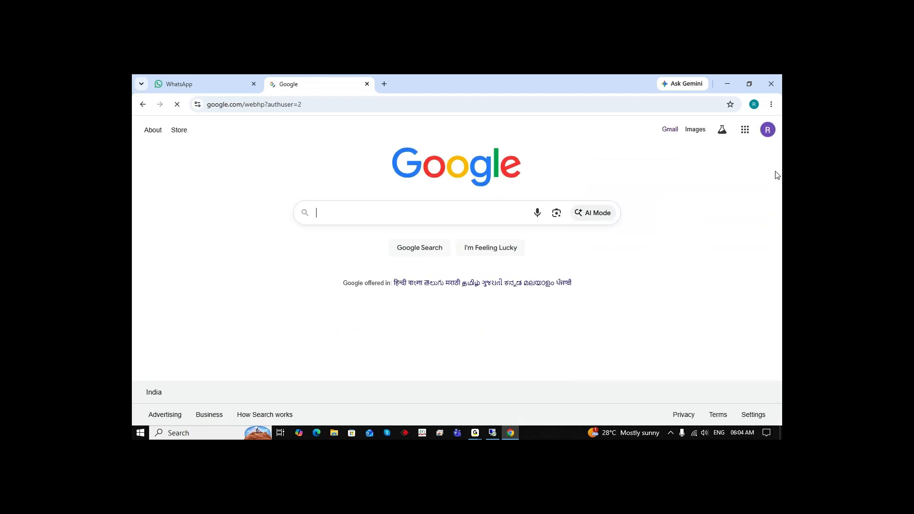
pyautogui.click(745, 129)
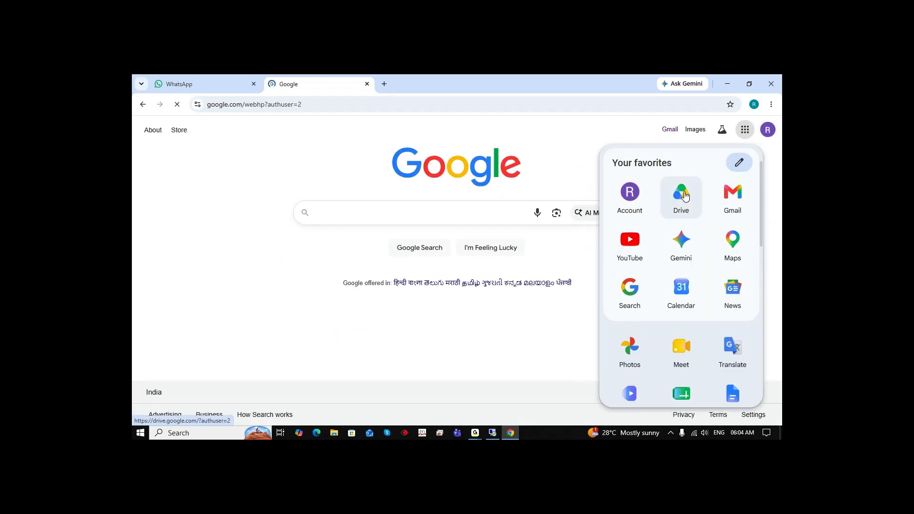
pyautogui.click(685, 195)
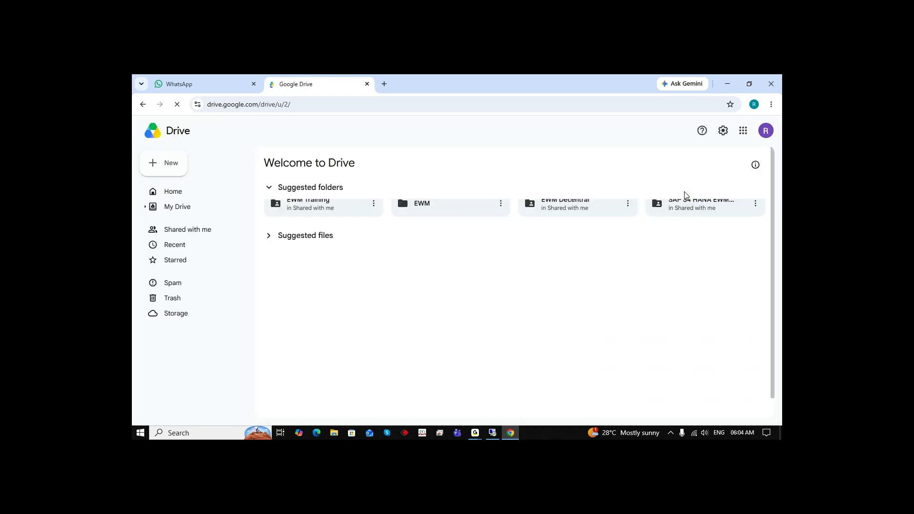
# Open the EWM Training folder from the suggested folders in Drive
pyautogui.click(310, 200)
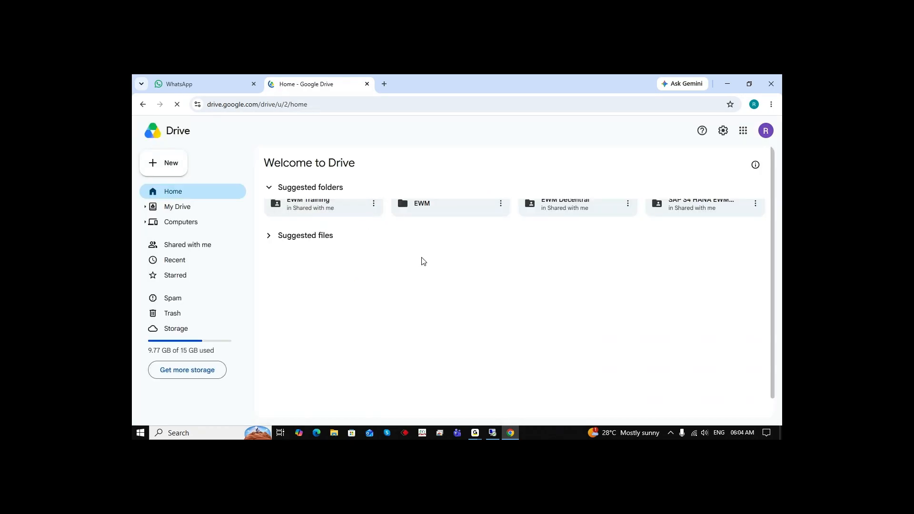
pyautogui.click(334, 223)
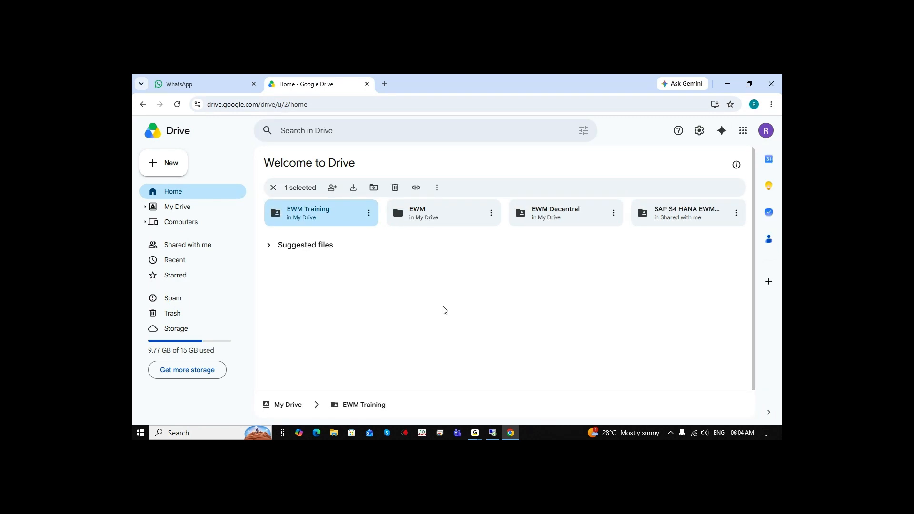
pyautogui.doubleClick(317, 217)
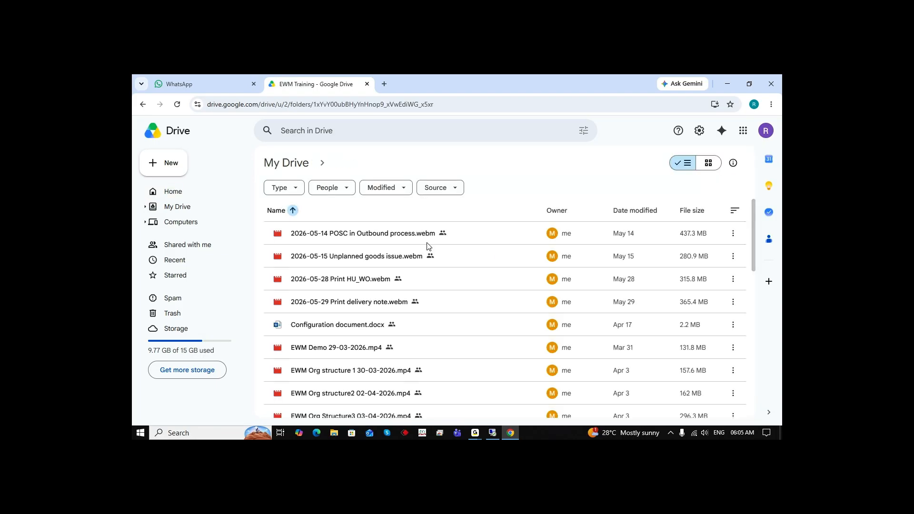
# Open the EWM.xlsx spreadsheet from the EWM Training folder
pyautogui.scroll(-1, 453, 319)
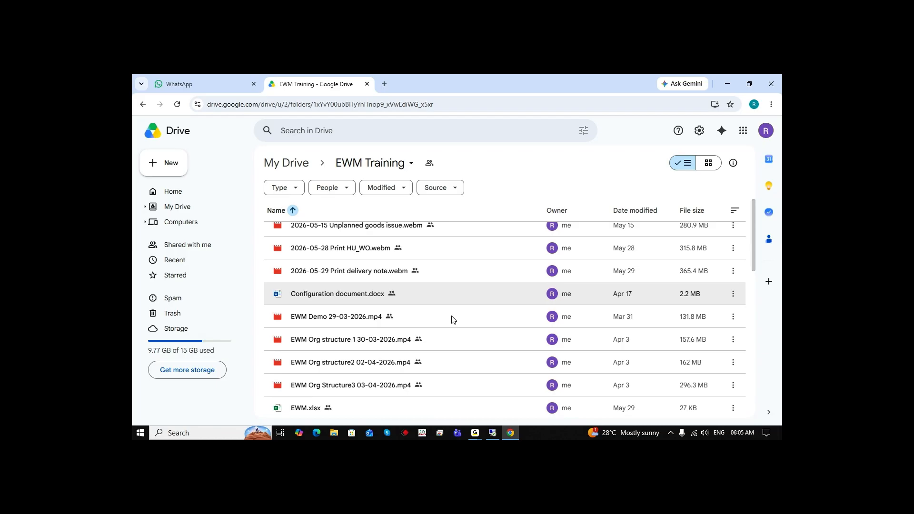
pyautogui.scroll(-2, 453, 320)
pyautogui.click(299, 344)
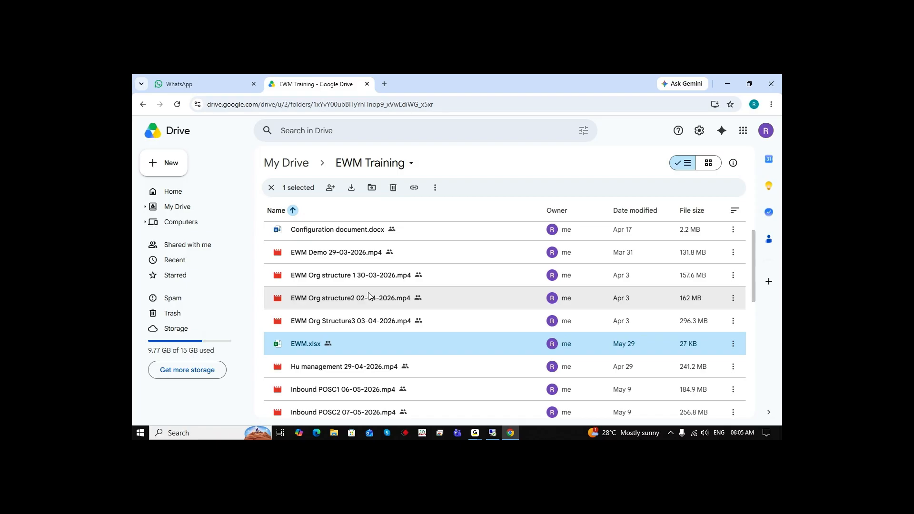
pyautogui.doubleClick(307, 344)
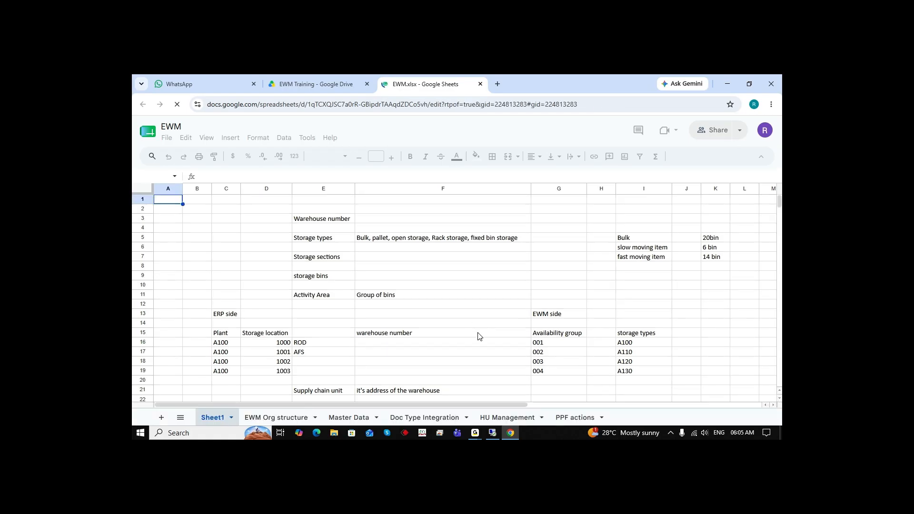
# Add a new sheet to the workbook and rename it RF Integartion
pyautogui.click(162, 418)
pyautogui.rightClick(267, 422)
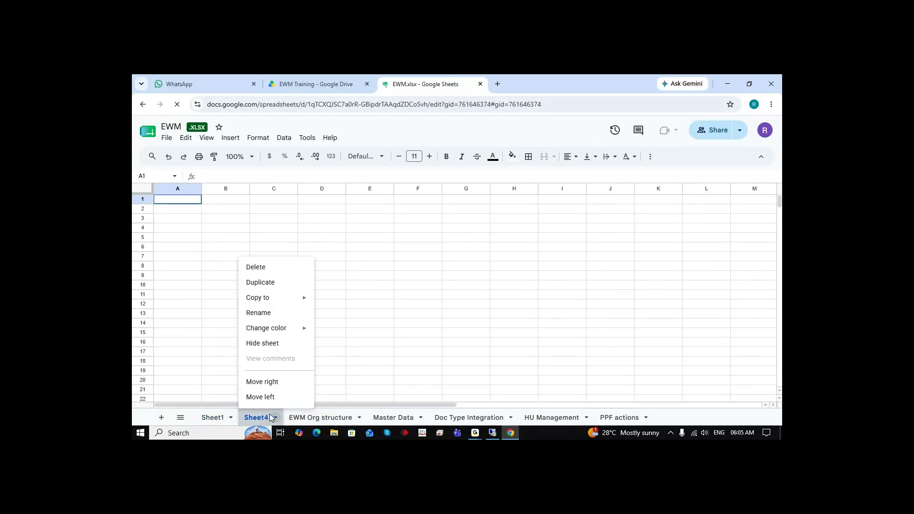
pyautogui.click(278, 313)
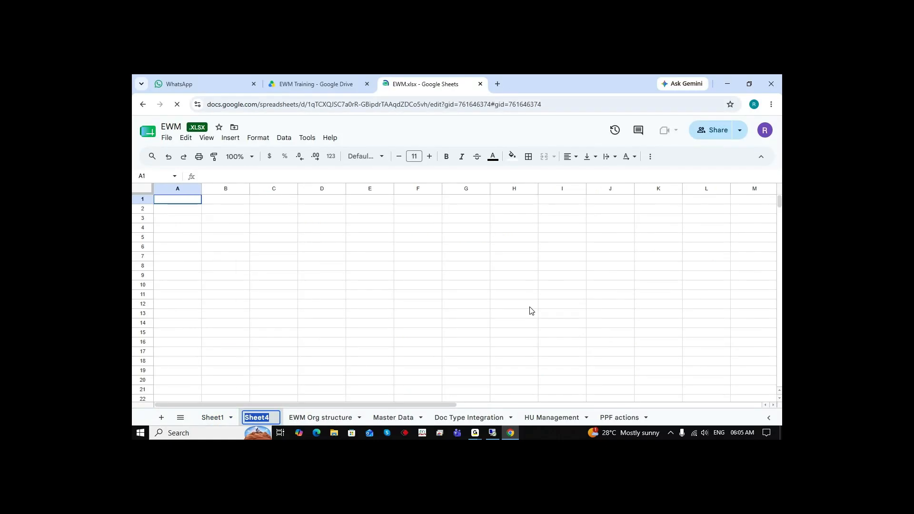
pyautogui.write('RF')
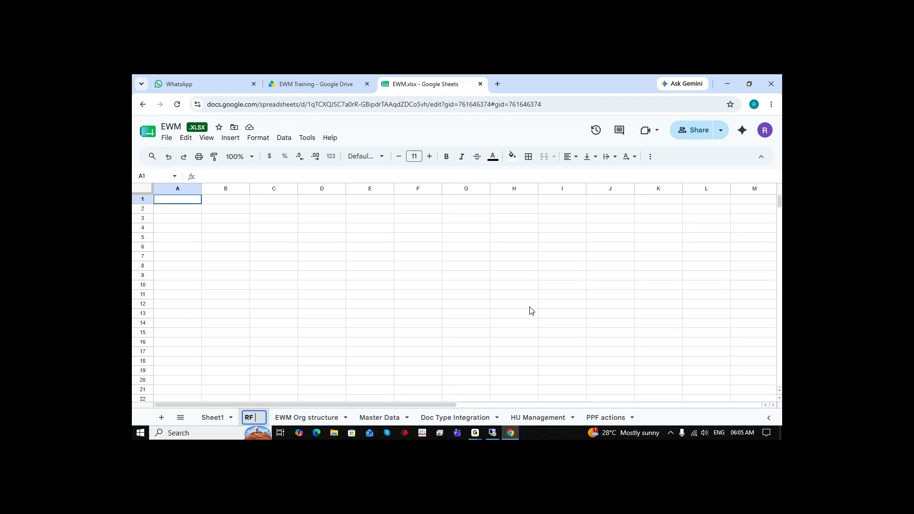
pyautogui.write(' Integar')
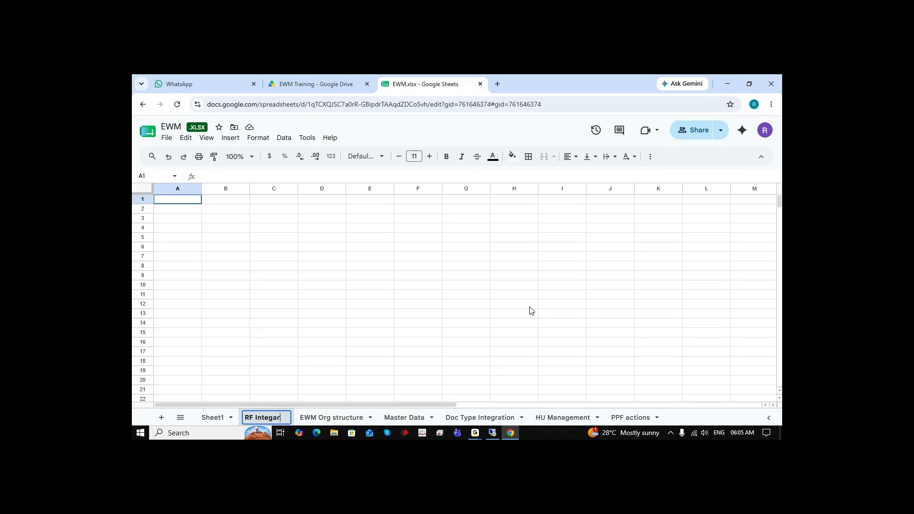
pyautogui.write('tion')
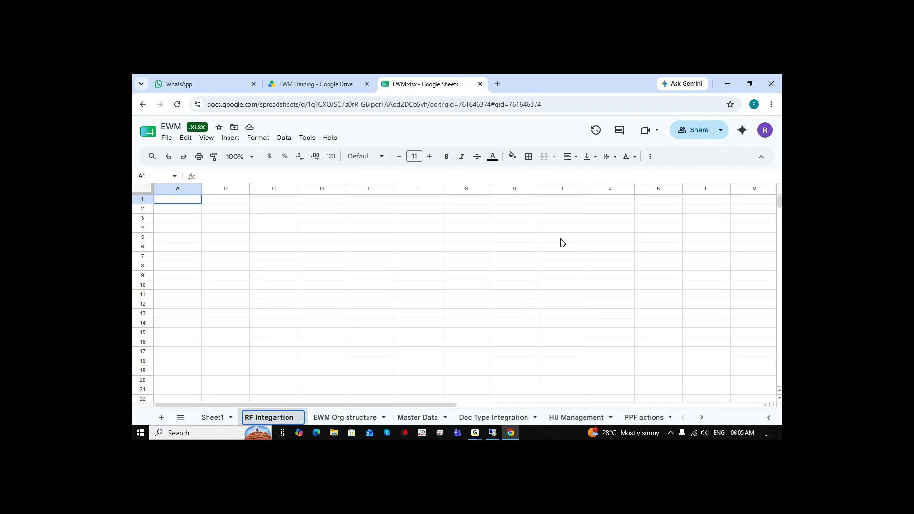
pyautogui.click(426, 280)
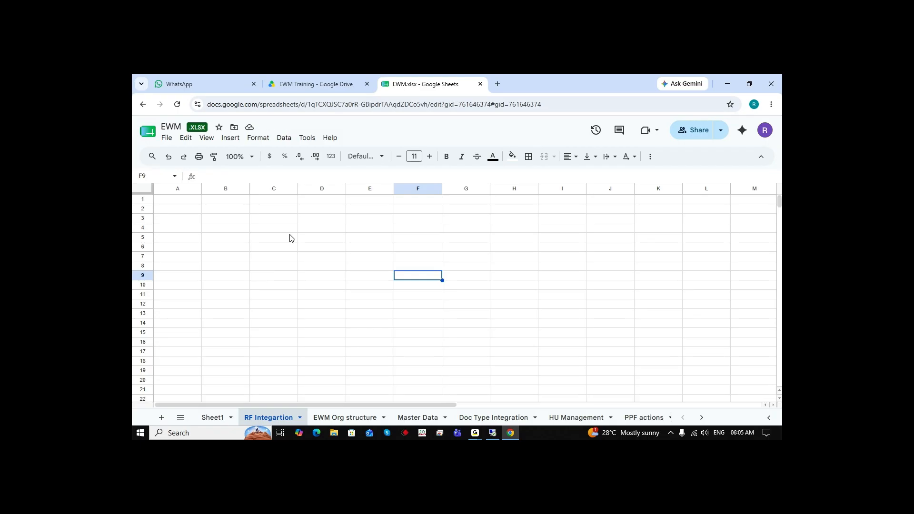
pyautogui.click(266, 222)
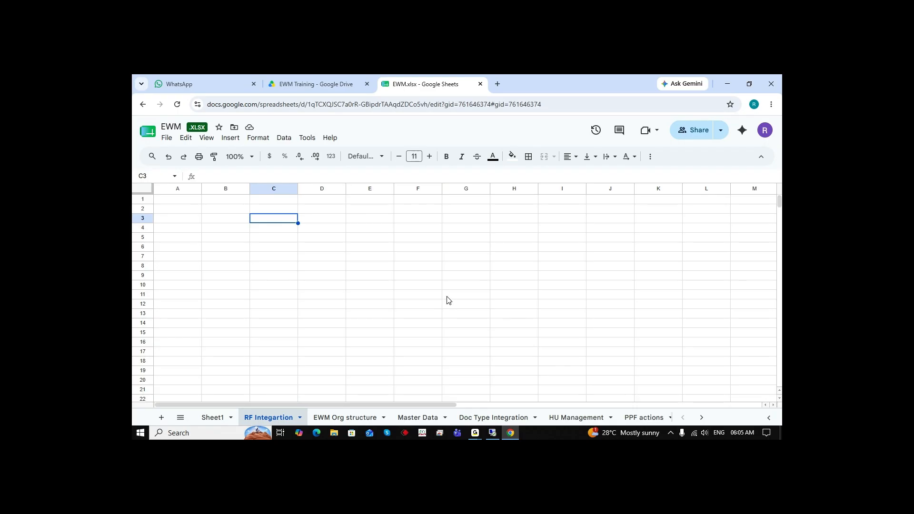
# Switch to the remote desktop and log on to the s4hana system in client 100 via SAP Logon
pyautogui.click(492, 432)
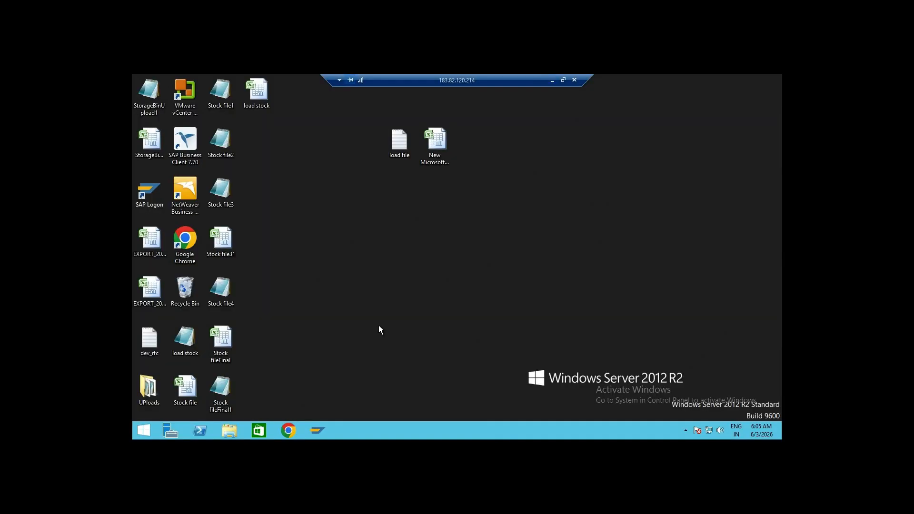
pyautogui.click(318, 428)
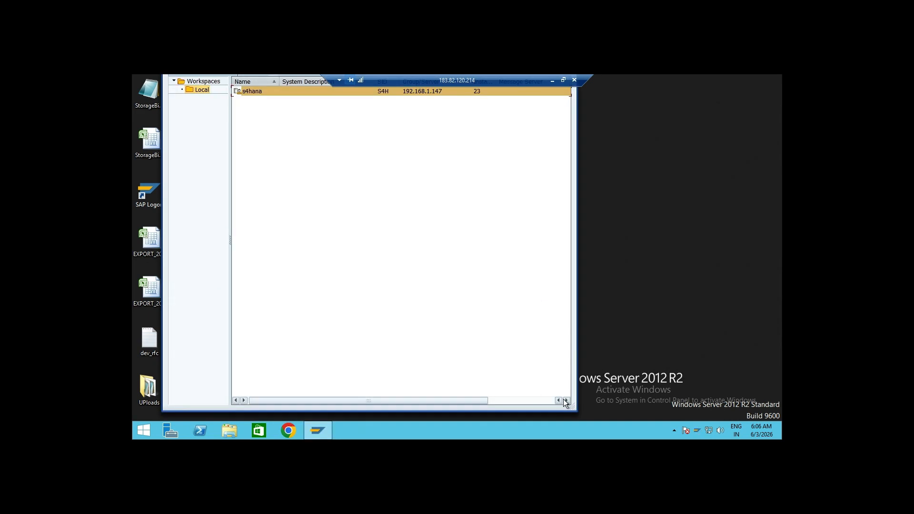
pyautogui.moveTo(574, 412); pyautogui.dragTo(478, 371)
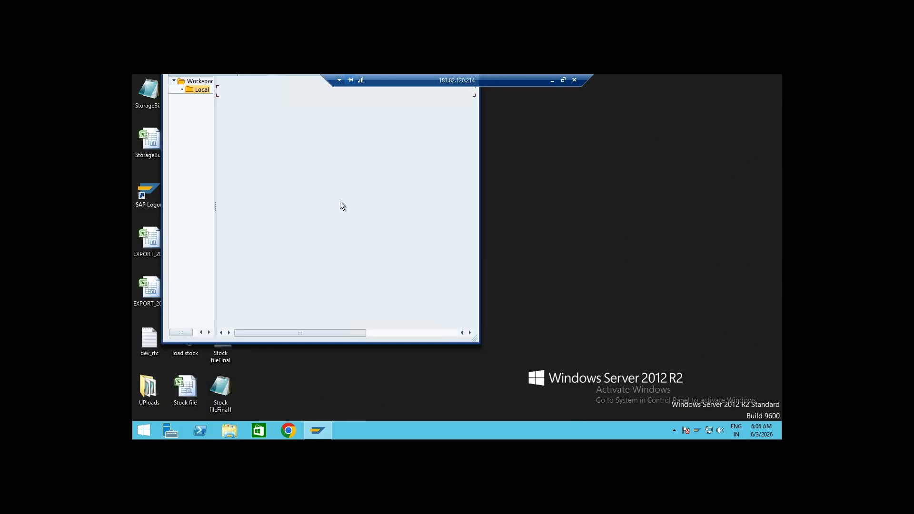
pyautogui.moveTo(270, 81); pyautogui.dragTo(307, 115)
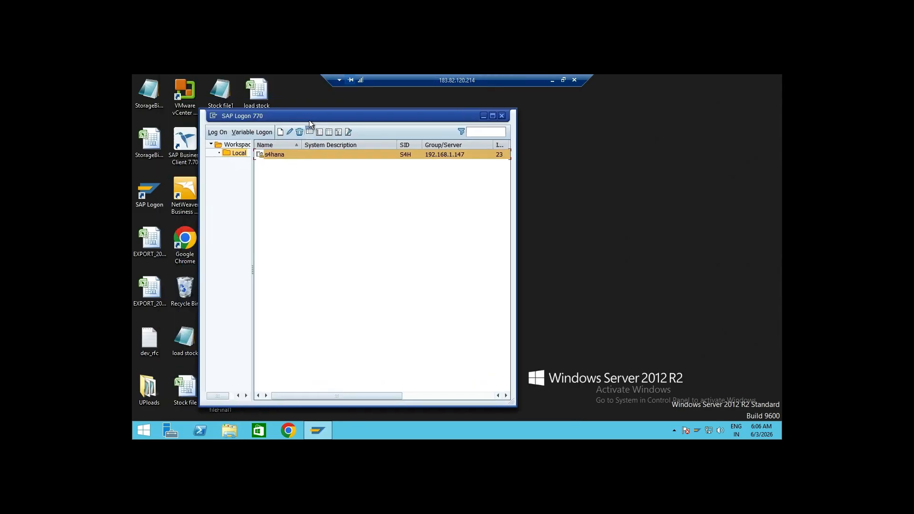
pyautogui.click(219, 132)
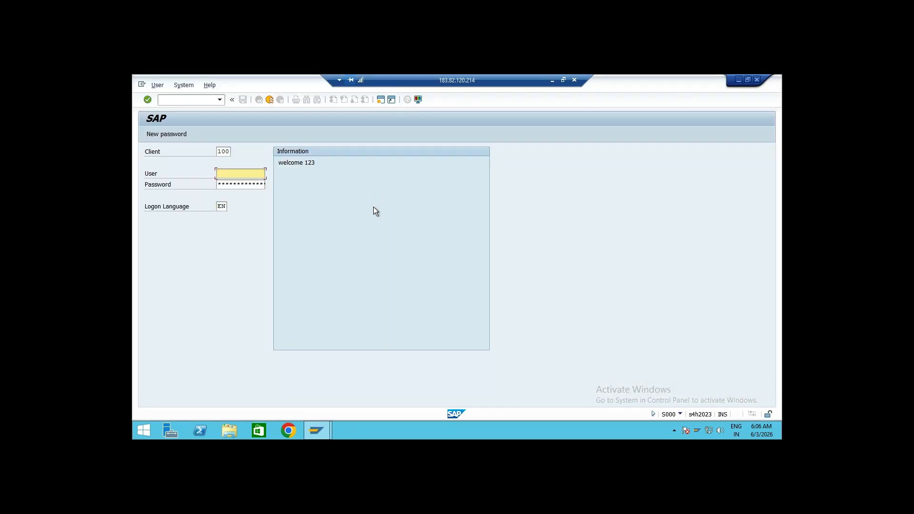
pyautogui.press('Tab')
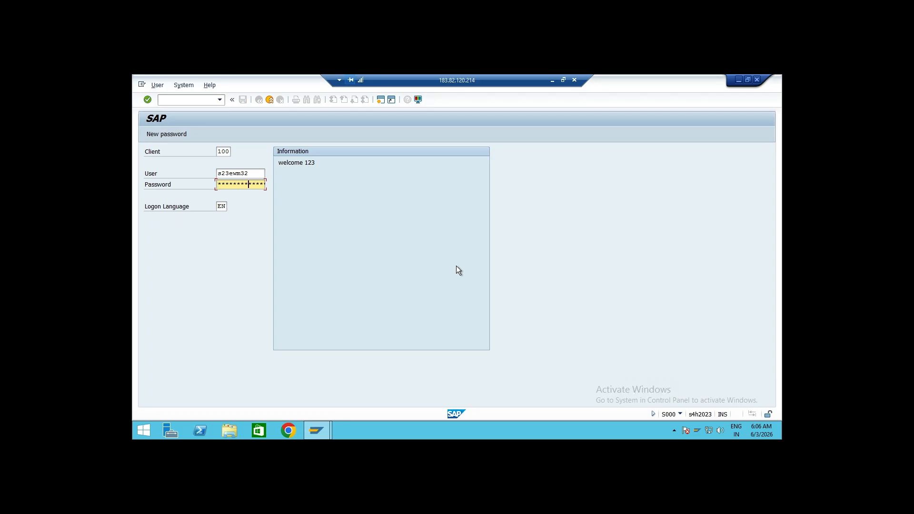
pyautogui.press('Return')
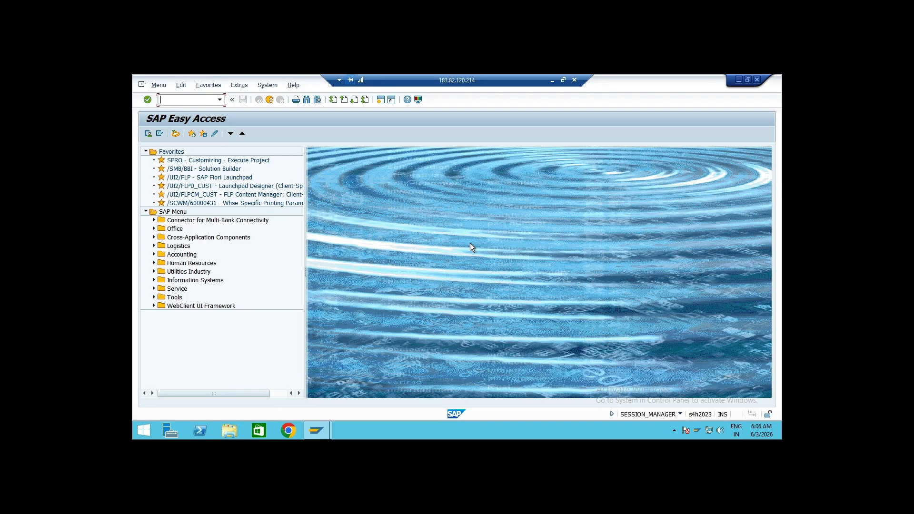
# Run transaction SICF, execute the service filter, and expand default_host and sap in the service tree
pyautogui.write('sicf')
pyautogui.press('Return')
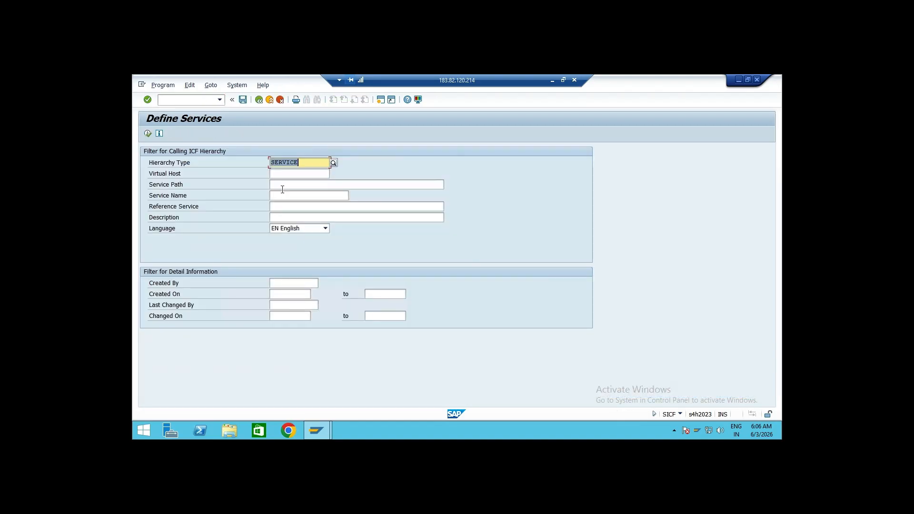
pyautogui.click(147, 133)
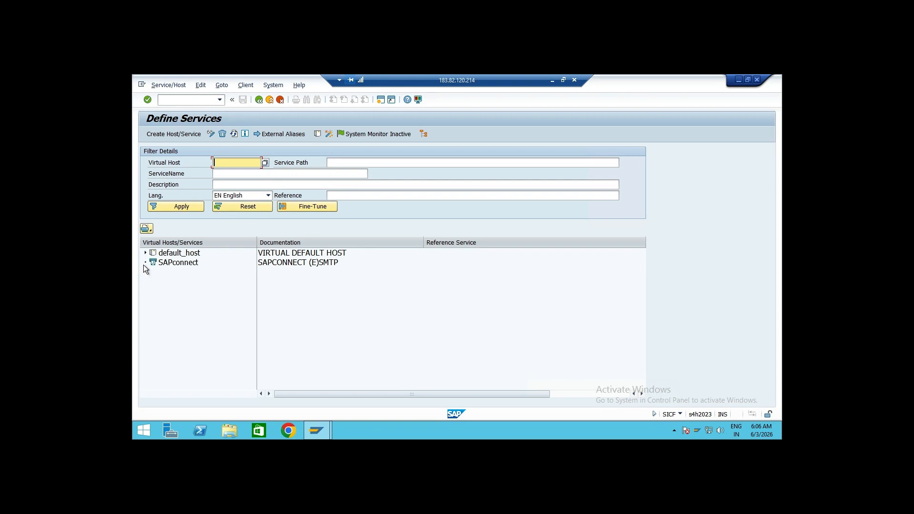
pyautogui.click(145, 253)
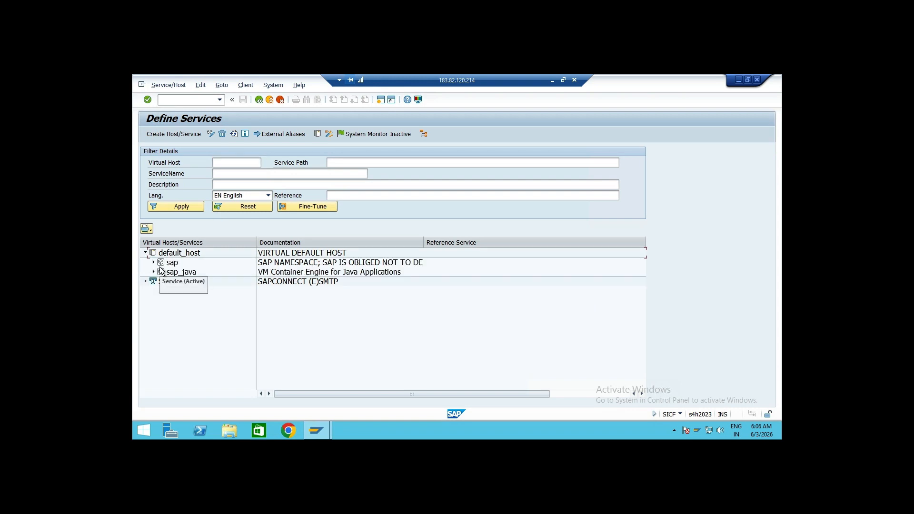
pyautogui.click(153, 262)
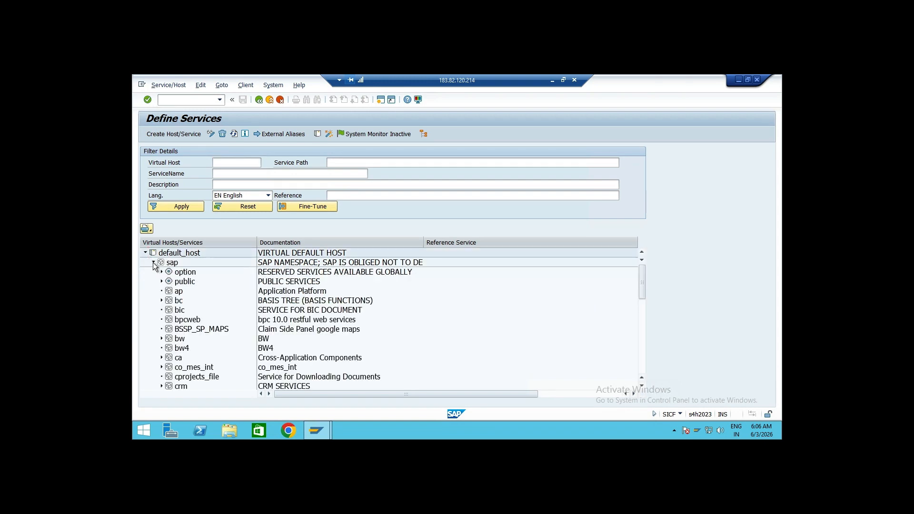
pyautogui.moveTo(638, 284); pyautogui.dragTo(645, 325)
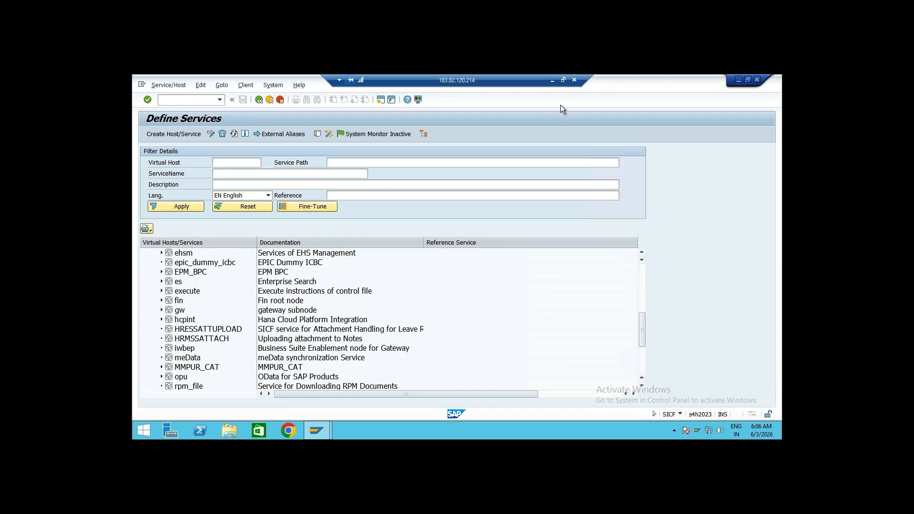
# Switch to the browser, open a new tab and search the web for how to activate the service for RFUI in sap ewm
pyautogui.click(552, 80)
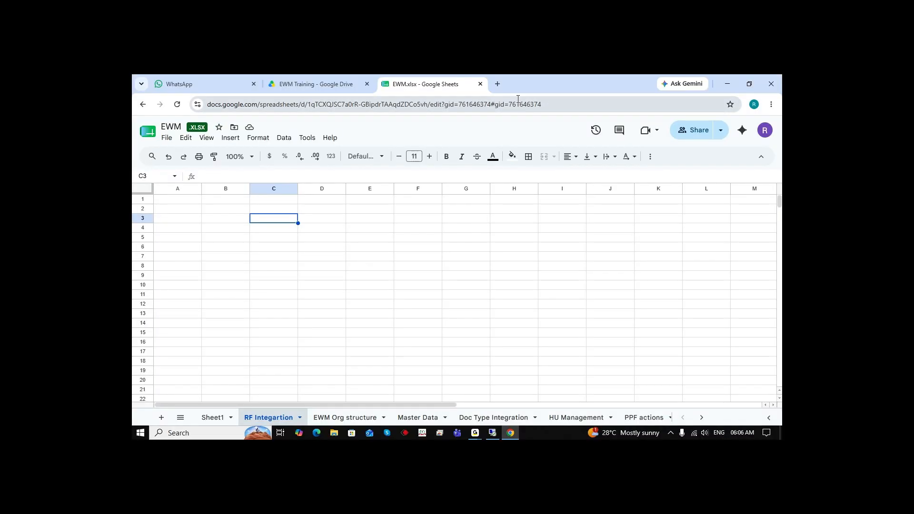
pyautogui.click(498, 84)
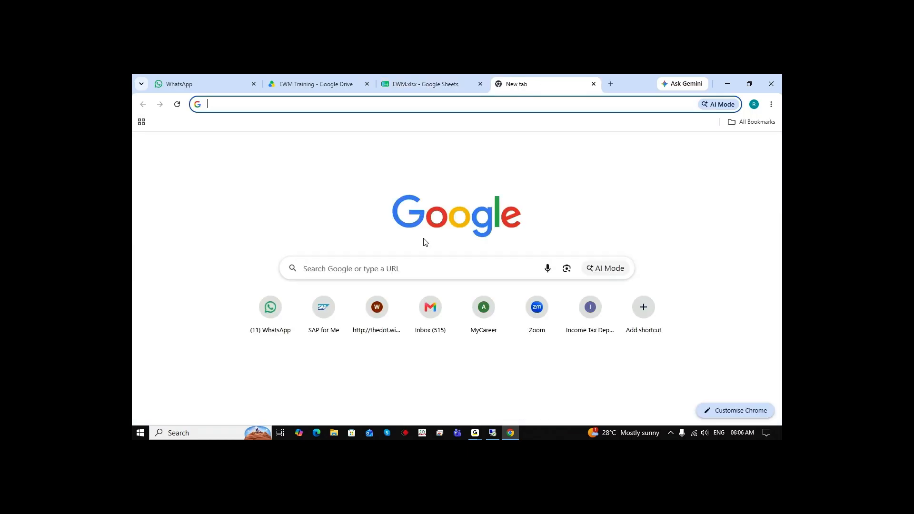
pyautogui.write('how to activate the service for')
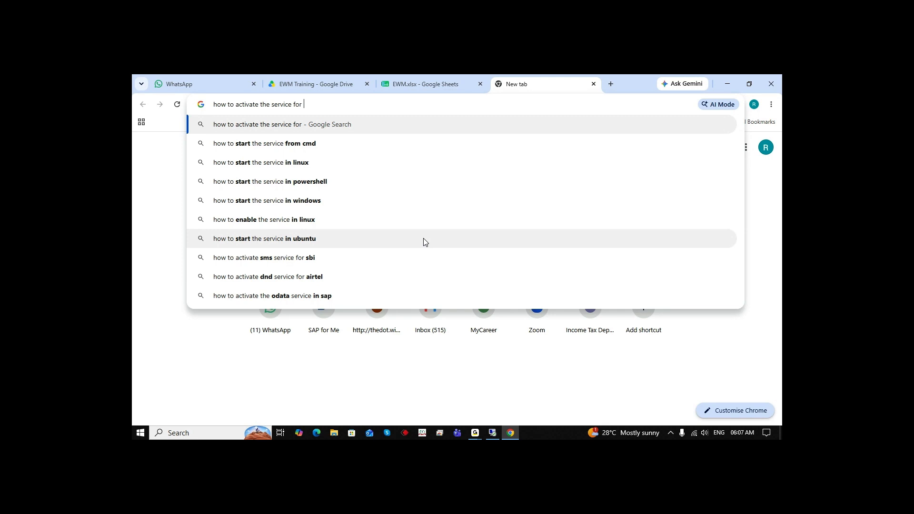
pyautogui.write('RFUI')
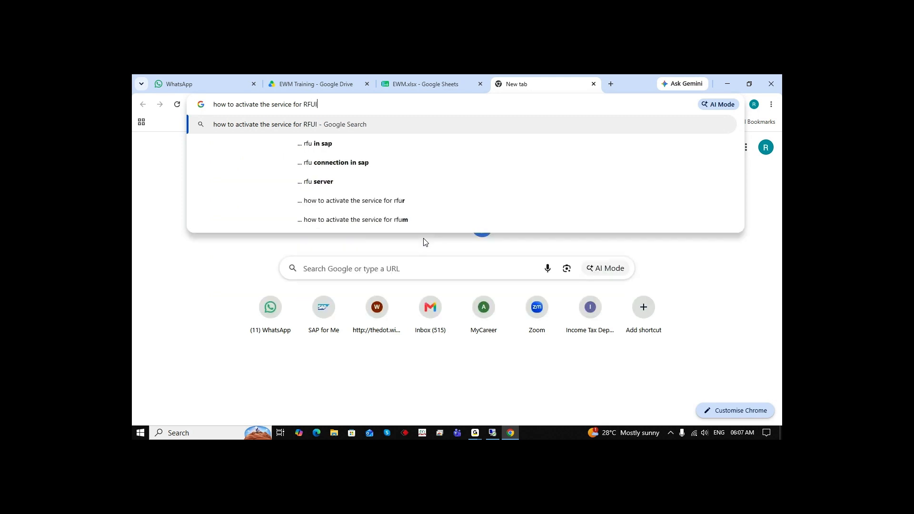
pyautogui.write(' in')
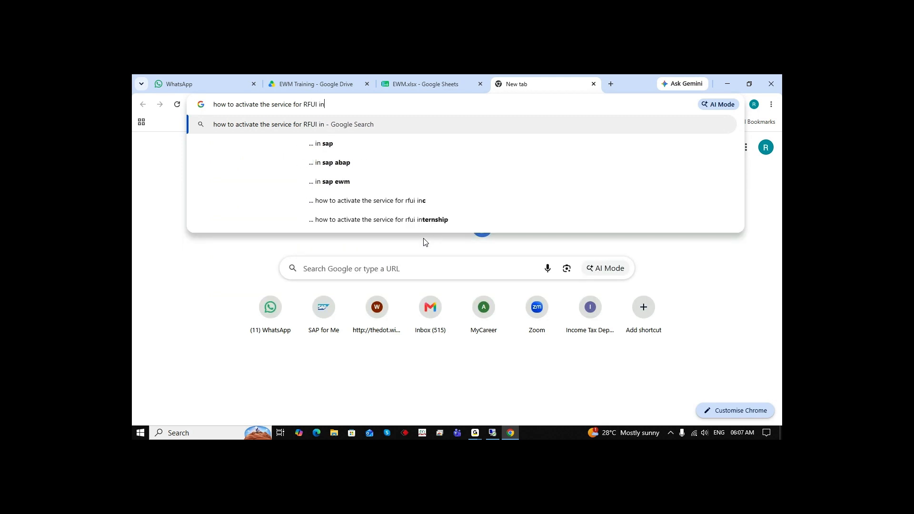
pyautogui.write(' sap ewm')
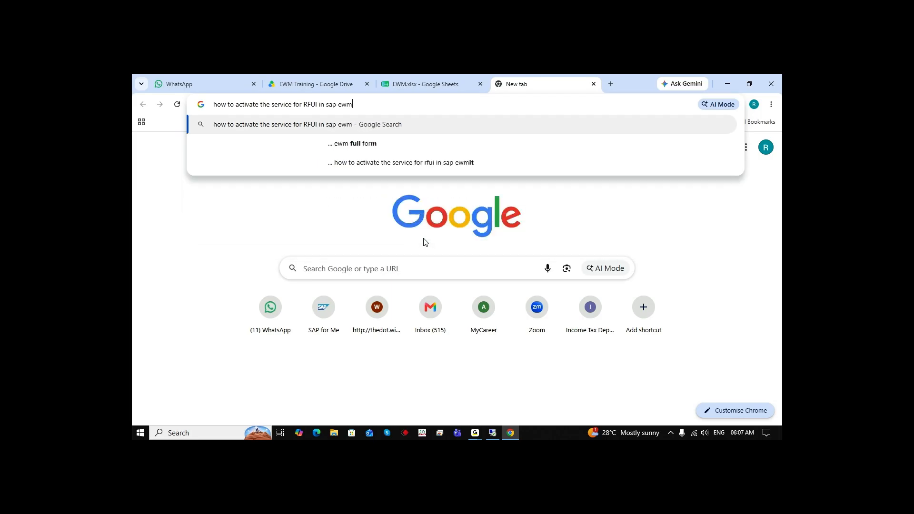
pyautogui.press('Return')
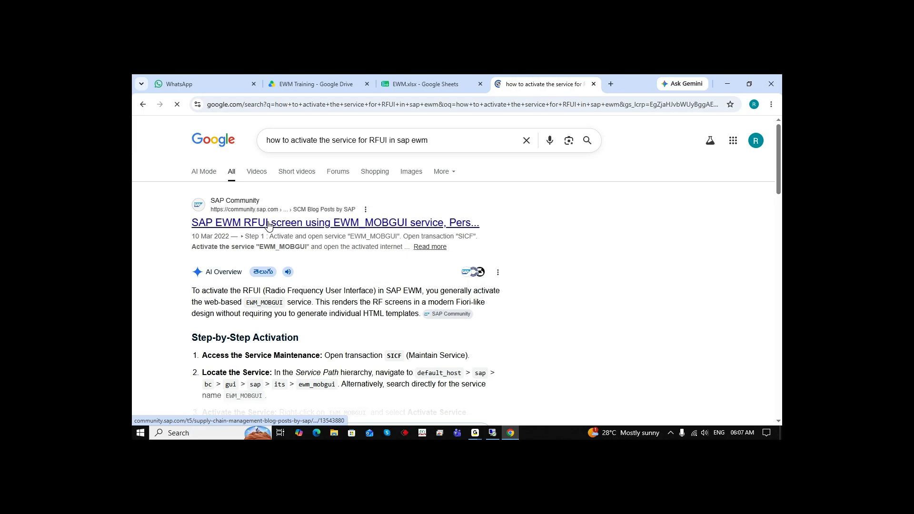
# Open the SAP Community article on the EWM RFUI screen using EWM_MOBGUI service in a new tab and read its activation steps
pyautogui.rightClick(285, 225)
pyautogui.click(361, 235)
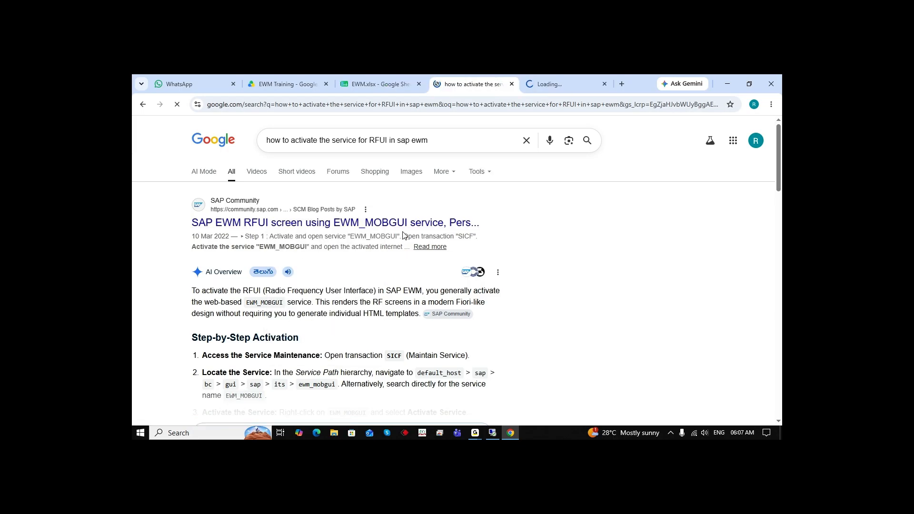
pyautogui.hotkey('ctrl', 'Tab')
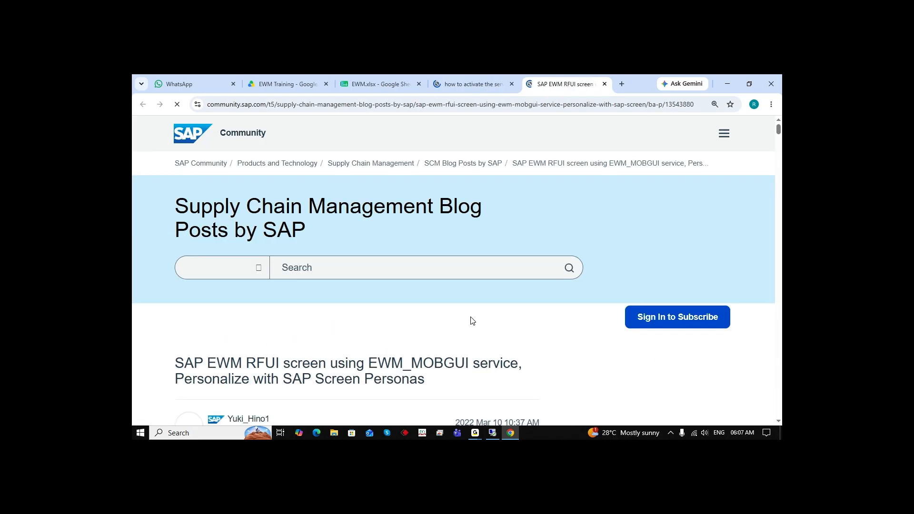
pyautogui.scroll(-10, 484, 319)
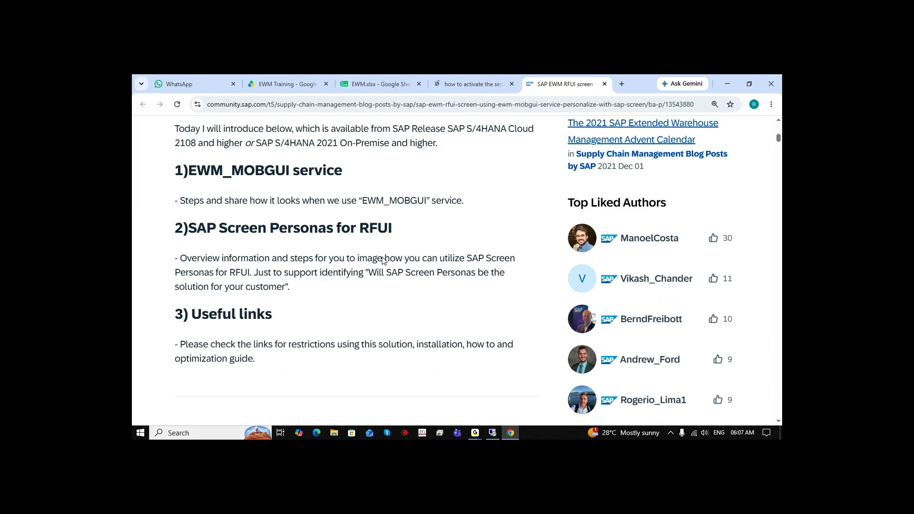
pyautogui.scroll(-5, 405, 291)
pyautogui.scroll(-3, 404, 292)
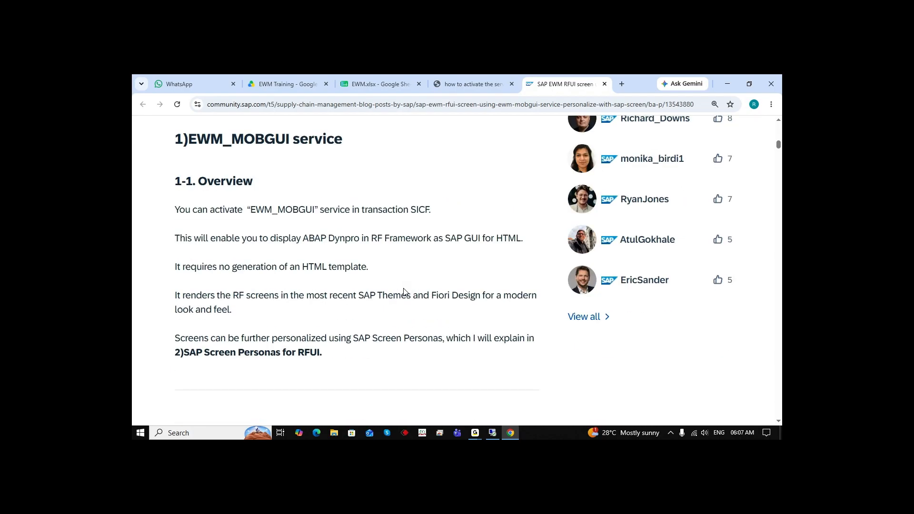
pyautogui.scroll(-6, 405, 292)
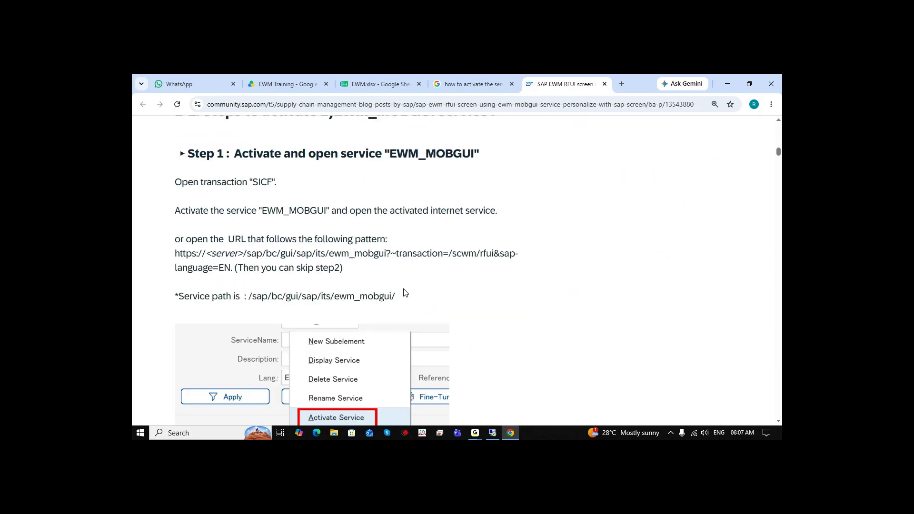
pyautogui.scroll(-2, 404, 292)
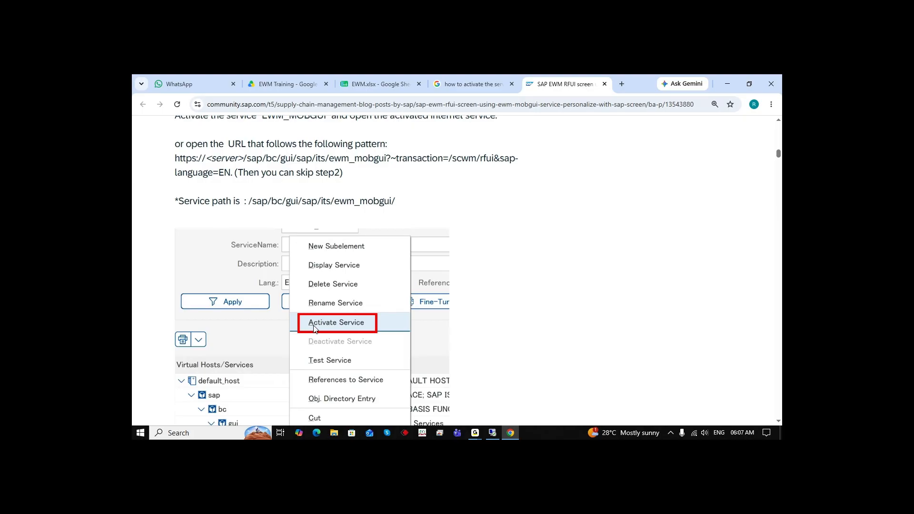
pyautogui.scroll(2, 314, 328)
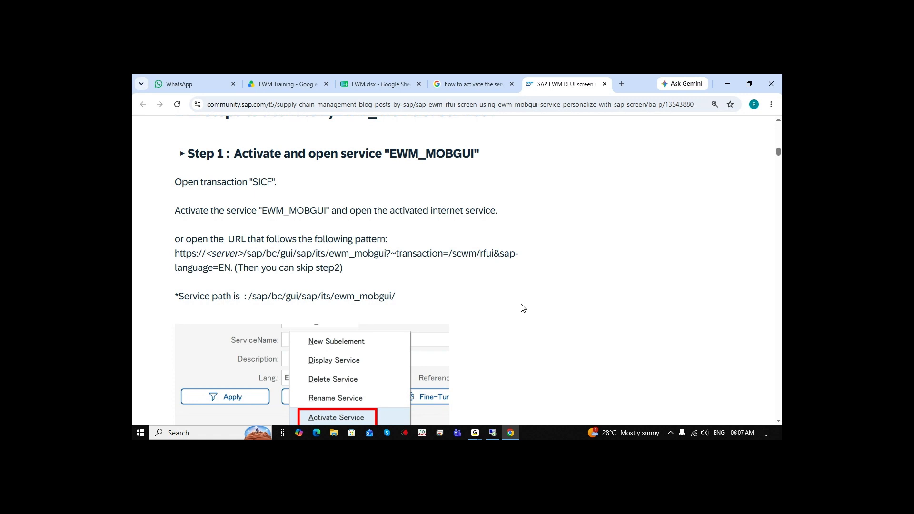
# Return to the SICF service tree and expand the bc node under sap
pyautogui.click(727, 84)
pyautogui.click(492, 433)
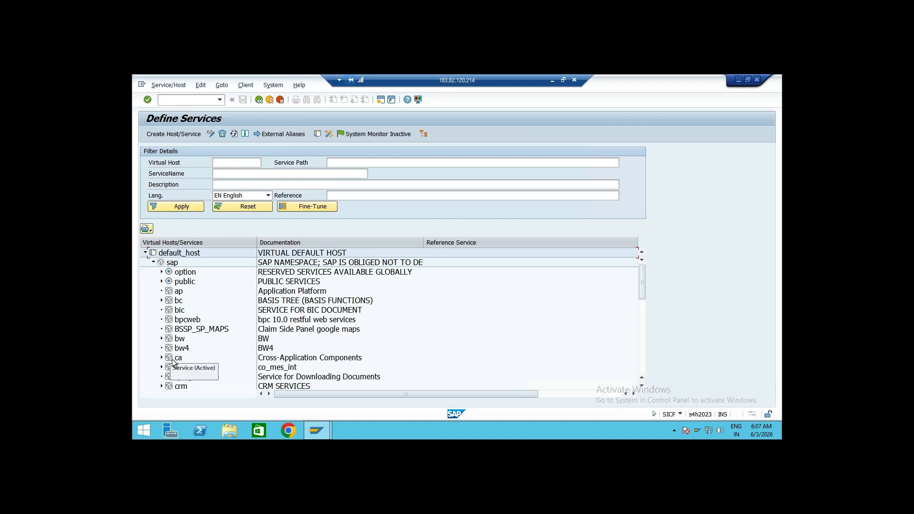
pyautogui.click(162, 300)
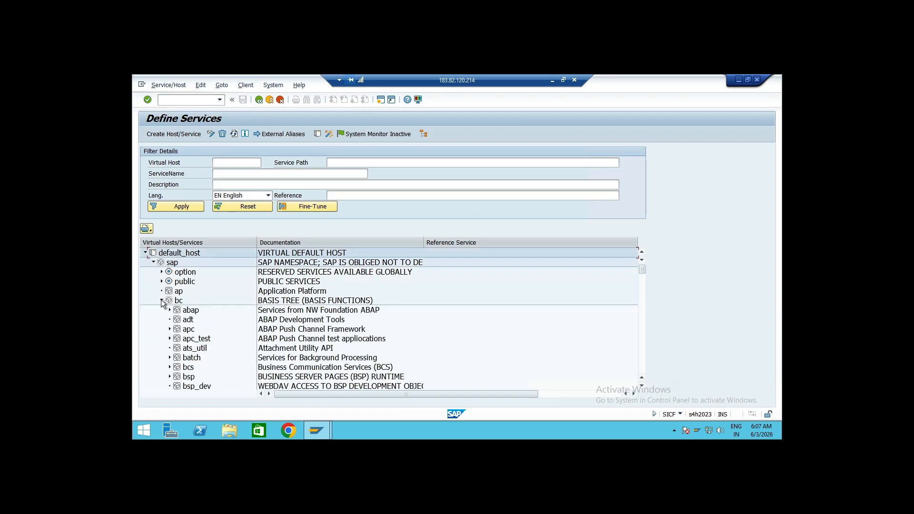
pyautogui.scroll(-4, 407, 333)
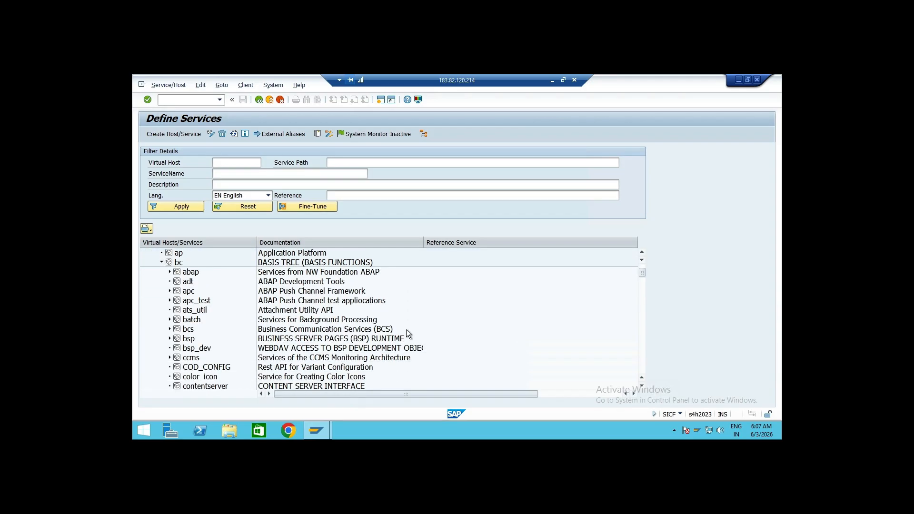
# Check the service path in the article again and switch back to the SICF service tree
pyautogui.click(553, 80)
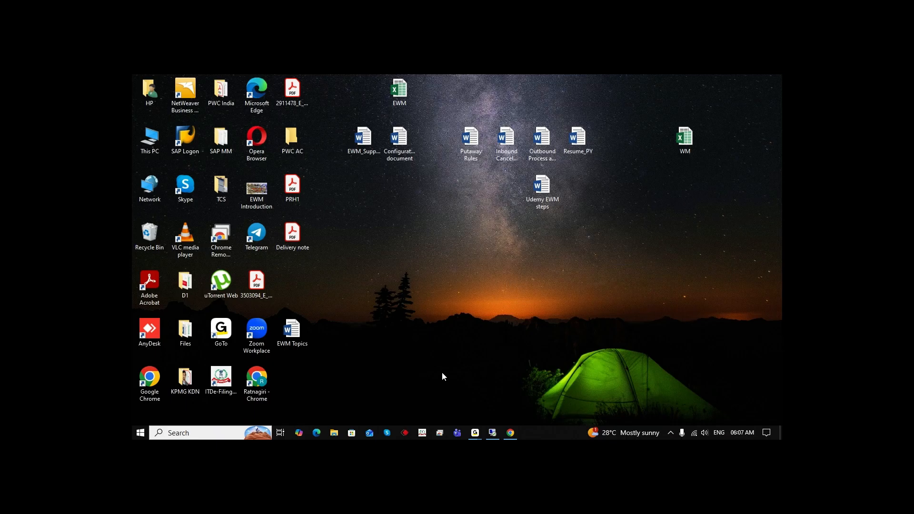
pyautogui.click(511, 433)
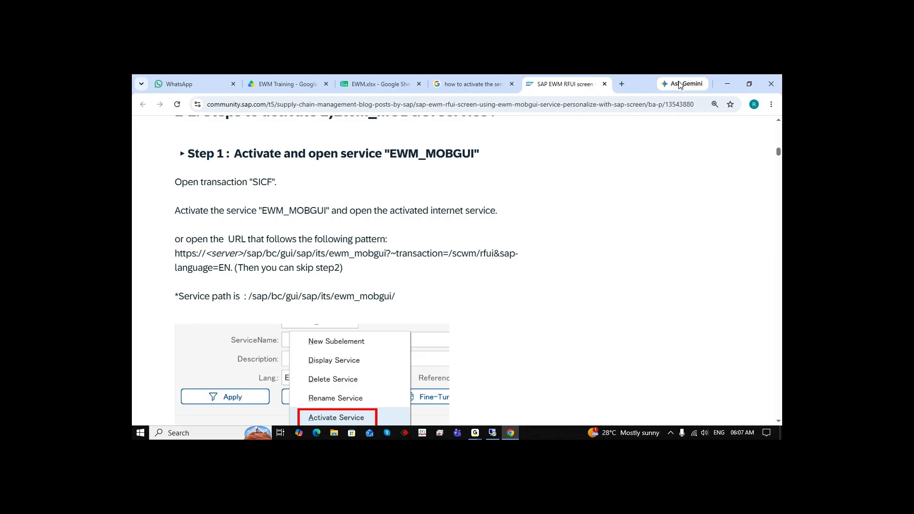
pyautogui.click(727, 84)
pyautogui.click(493, 433)
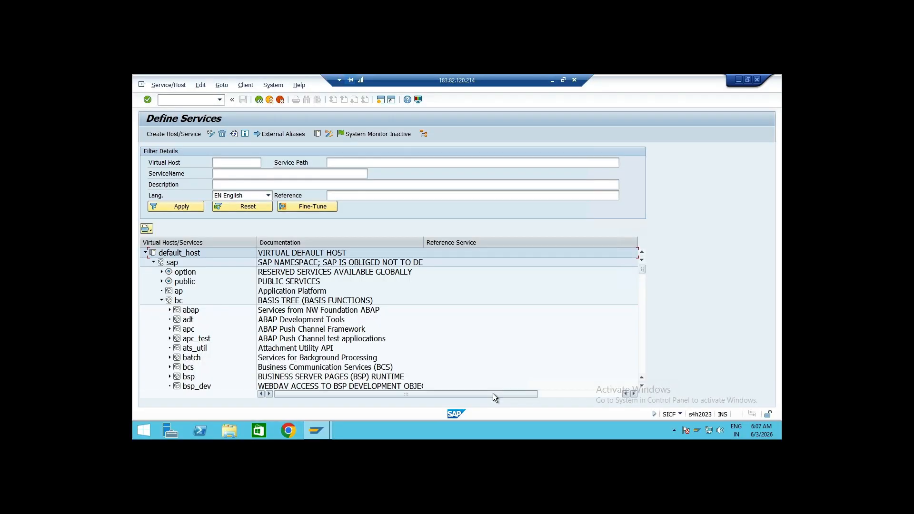
# Expand gui, sap and its under bc to reach the ITS services list
pyautogui.scroll(-3, 213, 359)
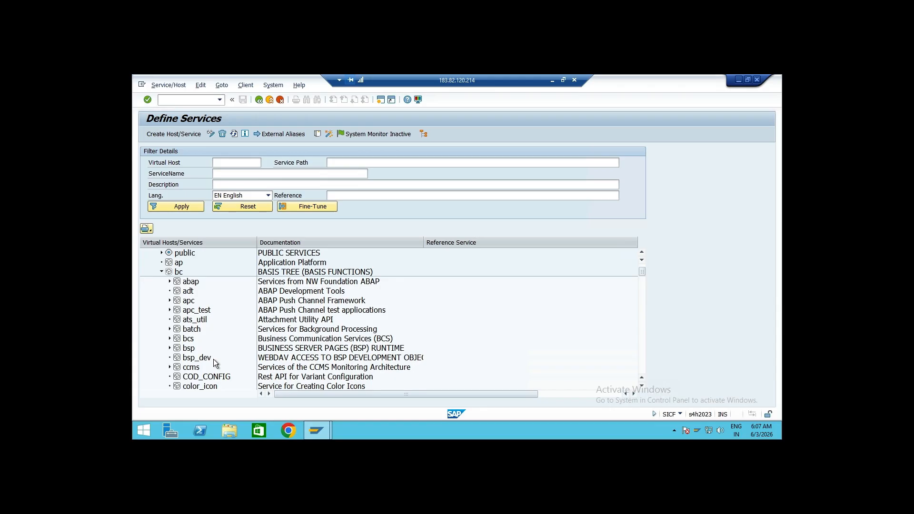
pyautogui.scroll(-6, 214, 359)
pyautogui.scroll(-7, 213, 359)
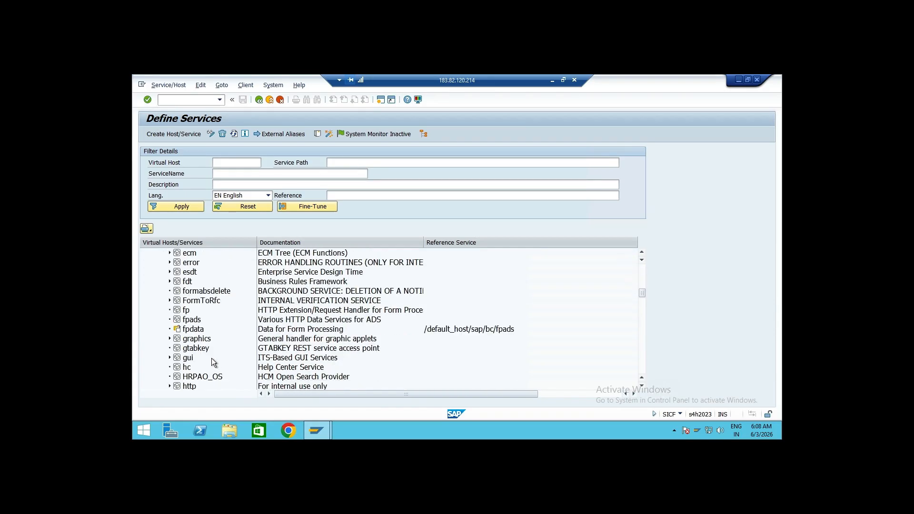
pyautogui.doubleClick(214, 360)
pyautogui.scroll(-3, 215, 361)
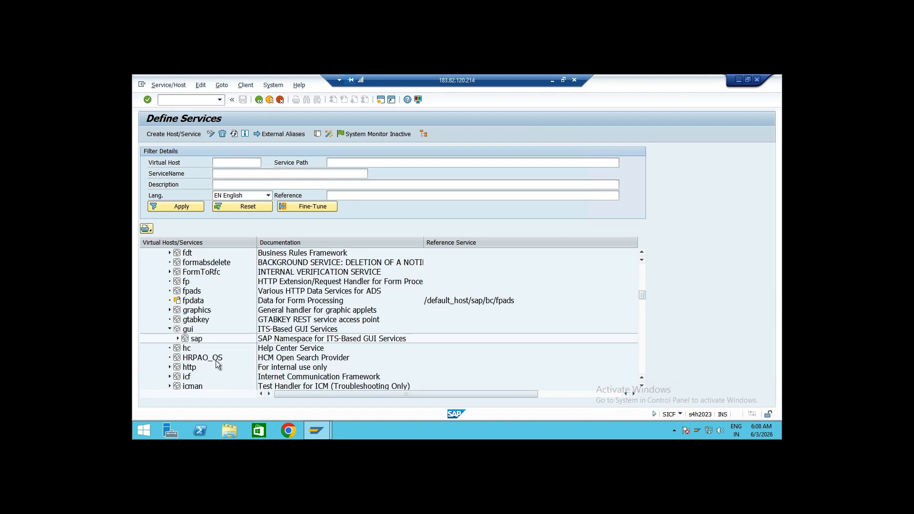
pyautogui.click(178, 339)
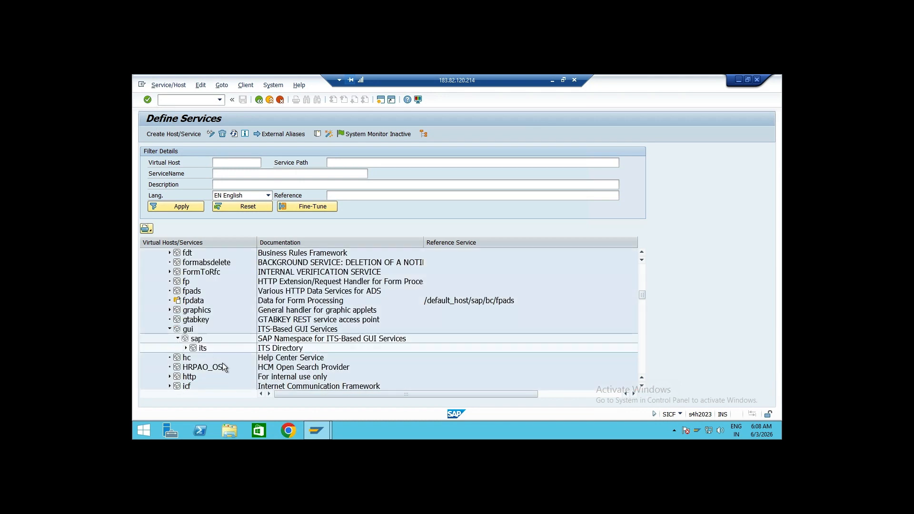
pyautogui.click(185, 347)
pyautogui.scroll(-5, 350, 352)
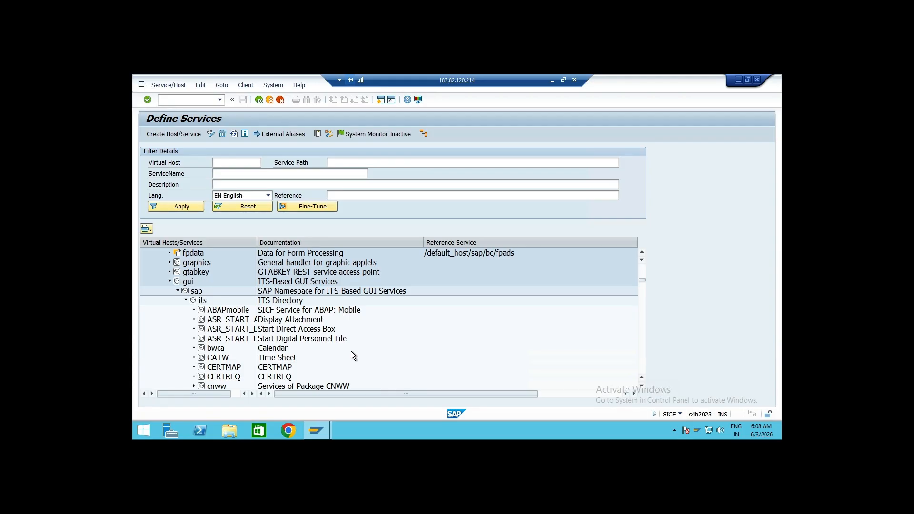
pyautogui.scroll(-4, 387, 338)
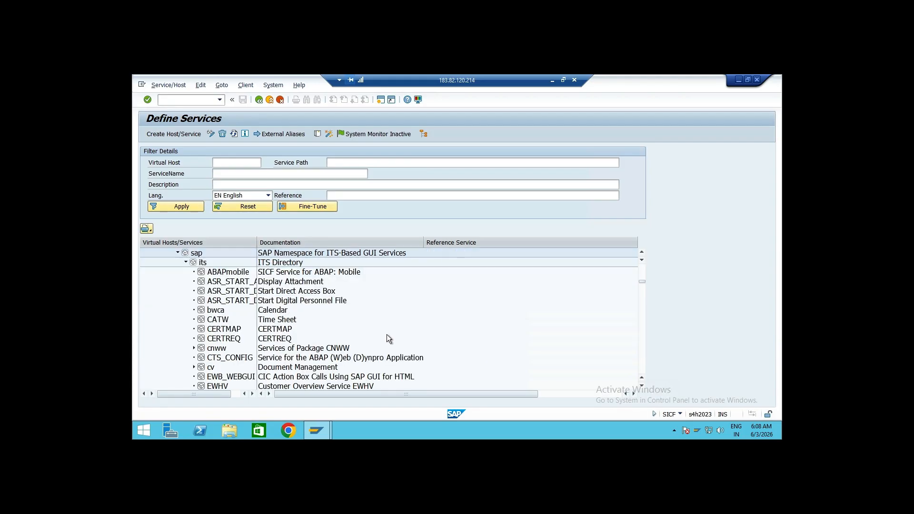
pyautogui.scroll(-1, 386, 334)
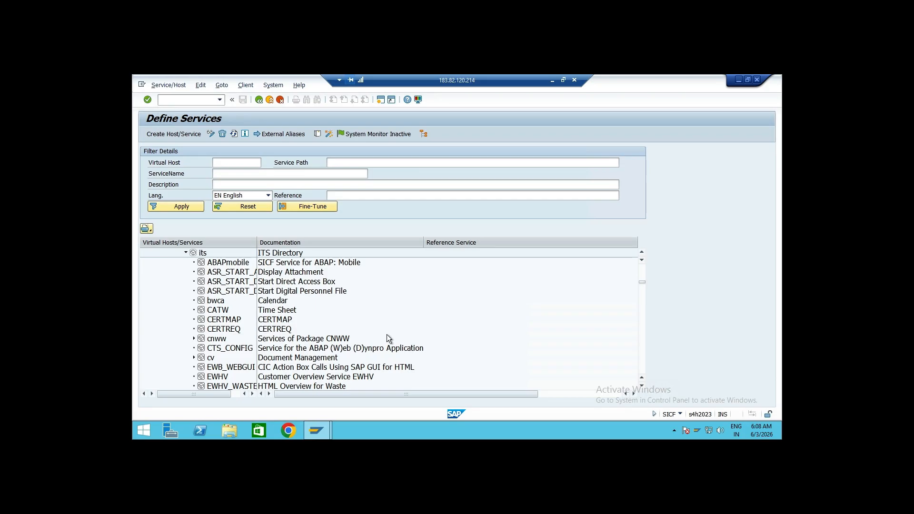
pyautogui.scroll(-4, 386, 338)
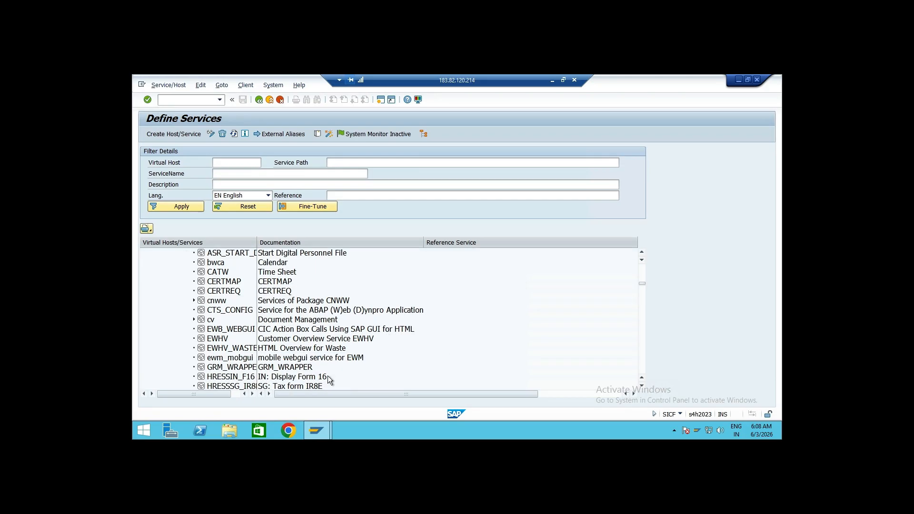
# Open the context menu of the ewm_mobgui service to check its activation options, then close it
pyautogui.click(244, 362)
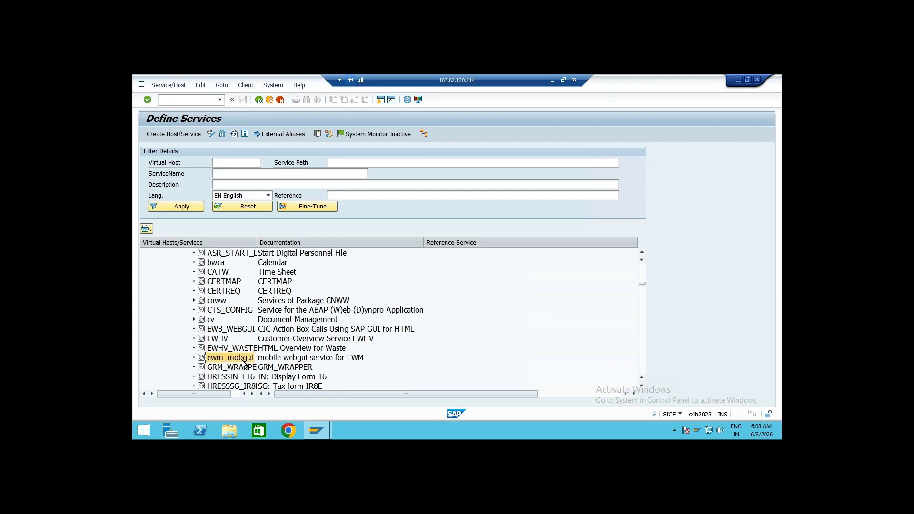
pyautogui.rightClick(281, 360)
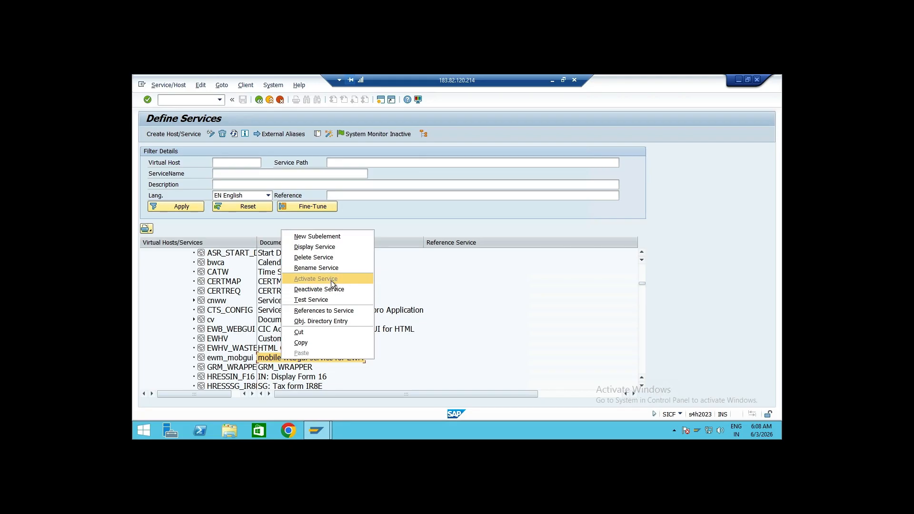
pyautogui.press('Escape')
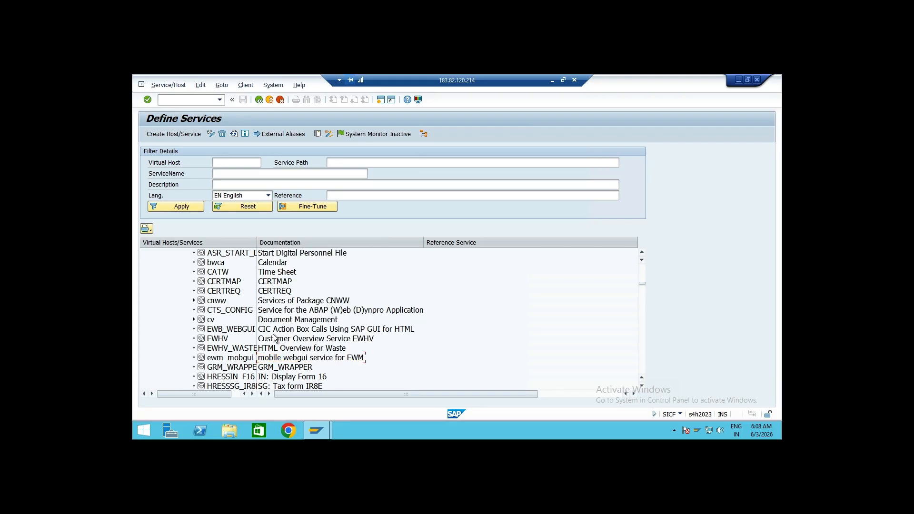
pyautogui.click(241, 361)
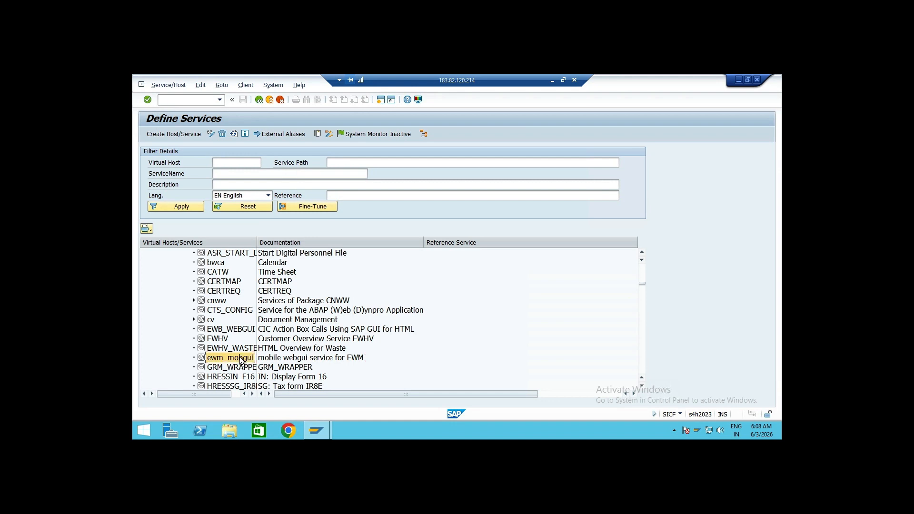
pyautogui.rightClick(275, 360)
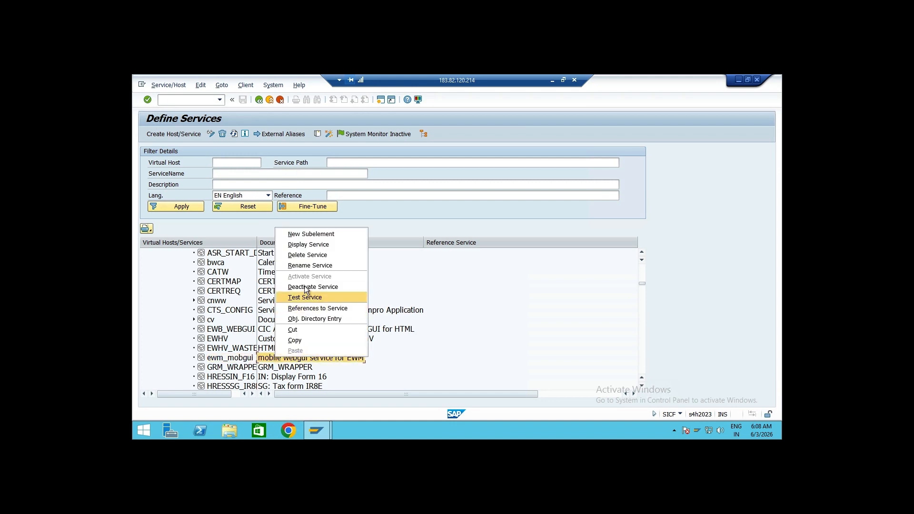
pyautogui.click(453, 267)
# Run transaction /o/ui2/flp to open the Fiori launchpad in a new session
pyautogui.click(182, 101)
pyautogui.write('/o/sd')
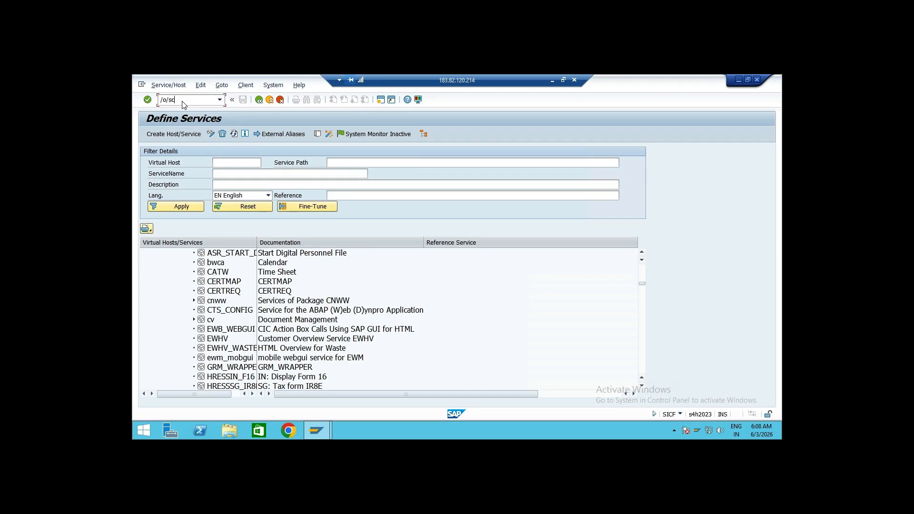
pyautogui.press('BackSpace')
pyautogui.press('BackSpace')
pyautogui.write('ui2/flp')
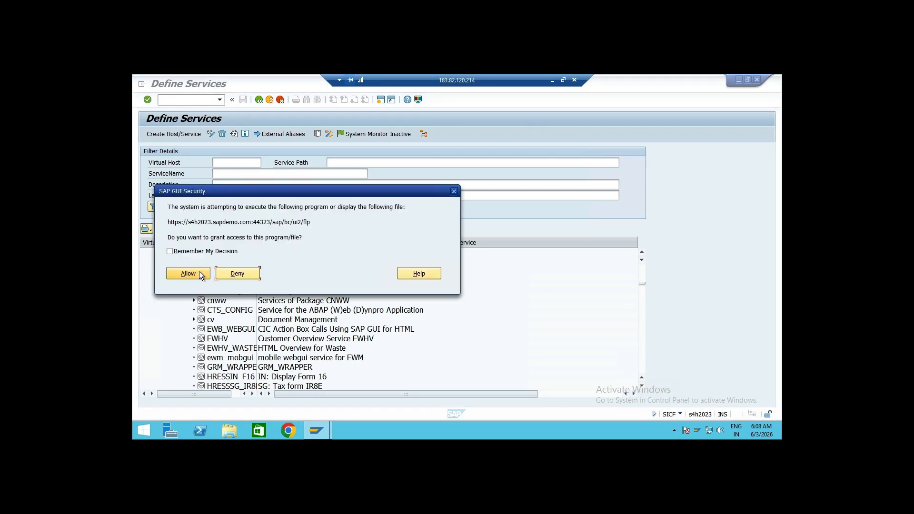
# Allow access to the Fiori launchpad URL, copy its address from the browser, and close that browser
pyautogui.click(200, 271)
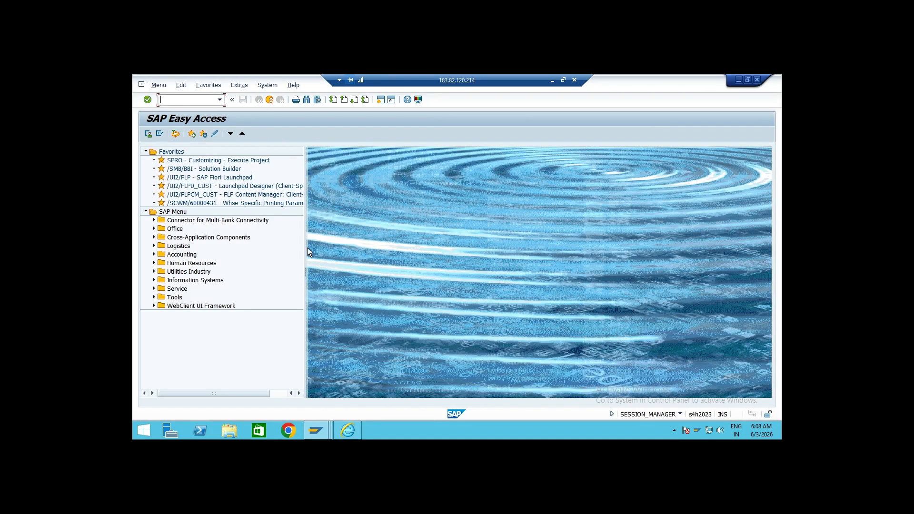
pyautogui.click(353, 425)
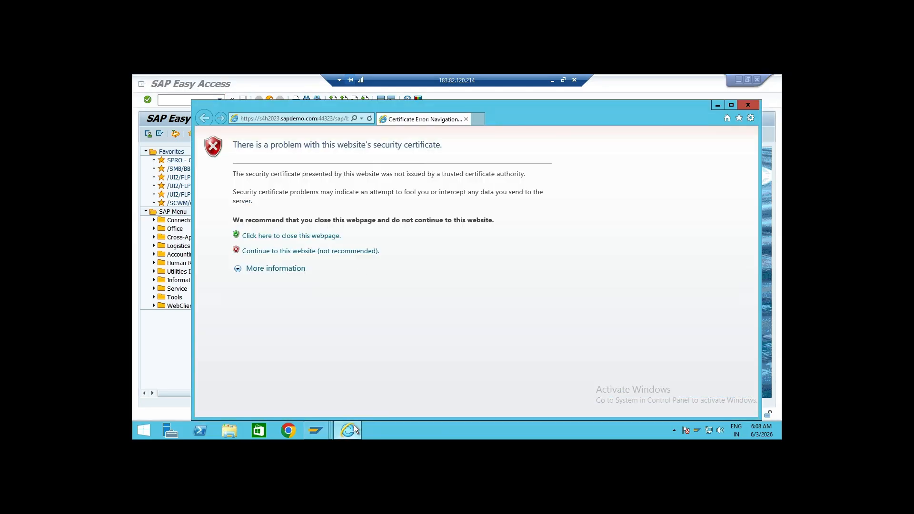
pyautogui.click(325, 117)
pyautogui.hotkey('ctrl', 'c')
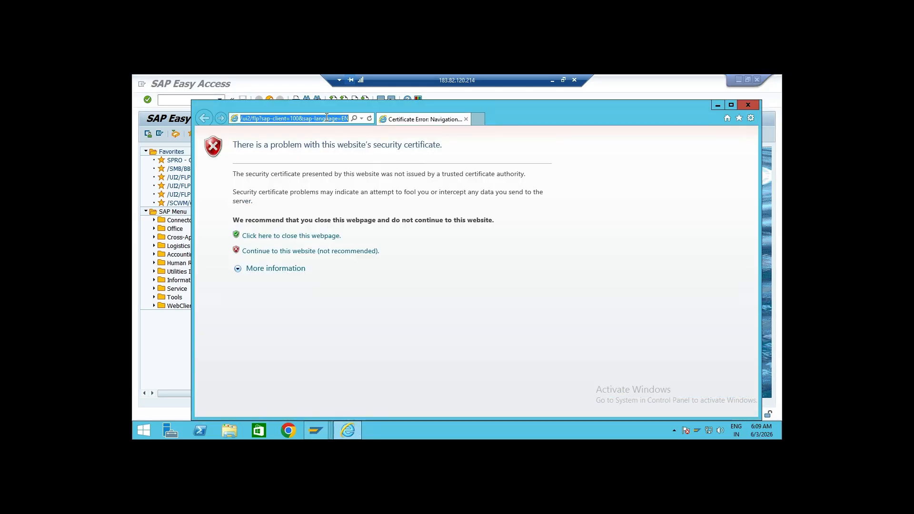
pyautogui.click(718, 104)
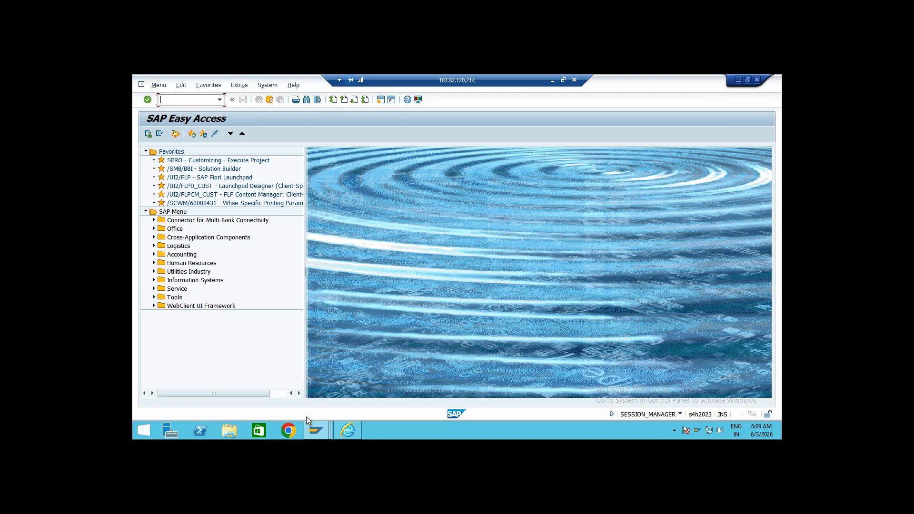
# Open the copied Fiori launchpad URL in Chrome
pyautogui.click(288, 431)
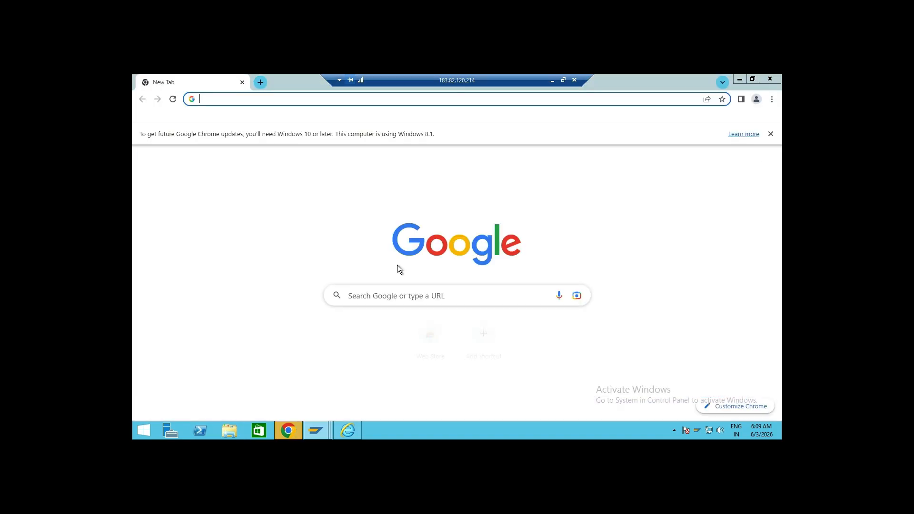
pyautogui.click(328, 99)
pyautogui.hotkey('ctrl', 'v')
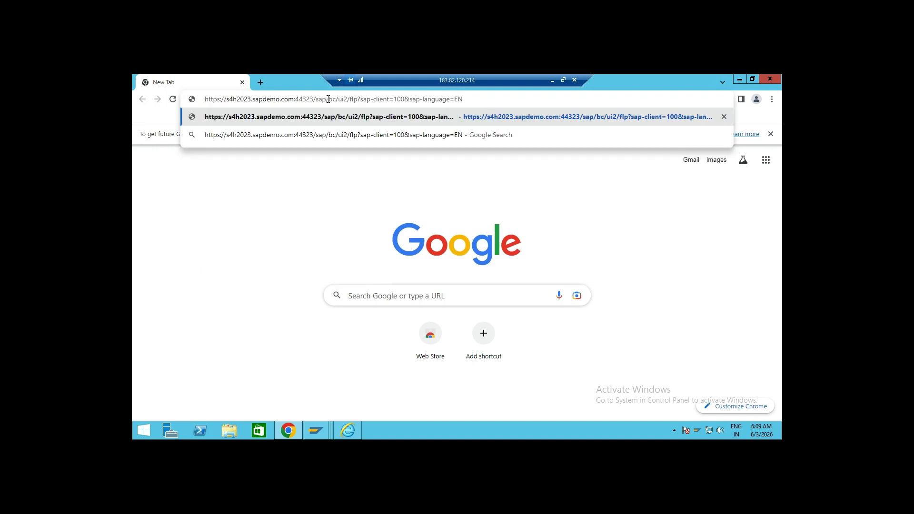
pyautogui.press('Return')
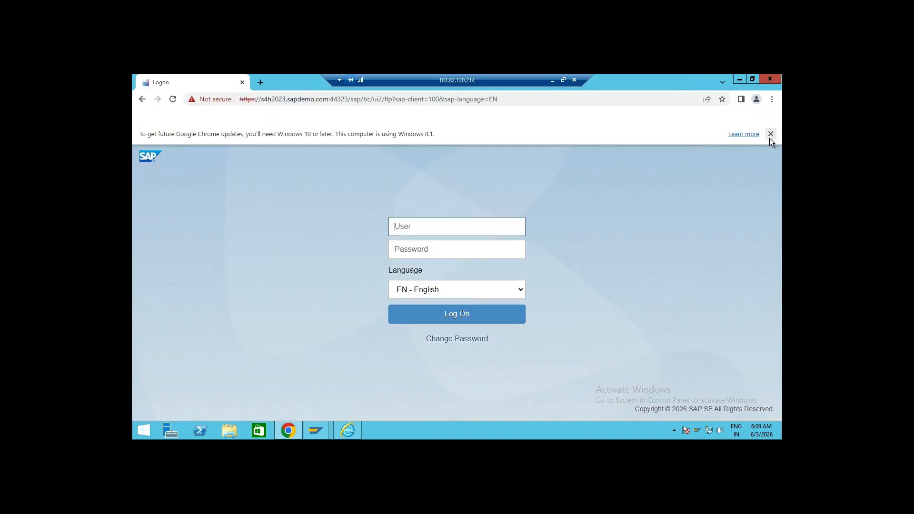
# Enter the logon user name on the launchpad and check the SAP GUI session's user in the system status
pyautogui.click(770, 135)
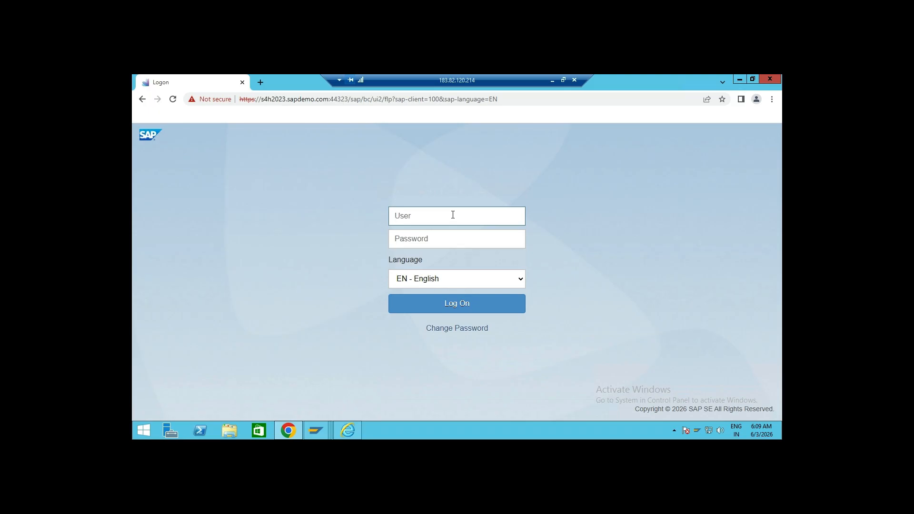
pyautogui.write('S2ewm32')
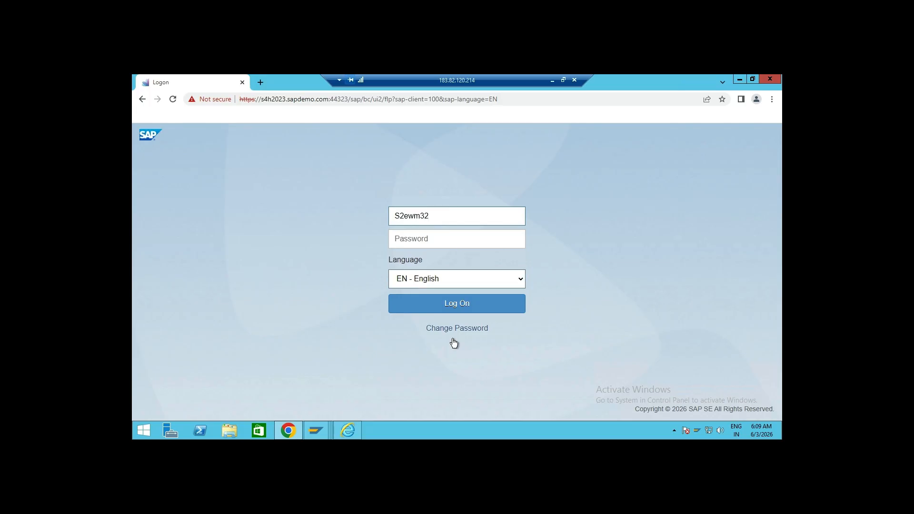
pyautogui.click(323, 426)
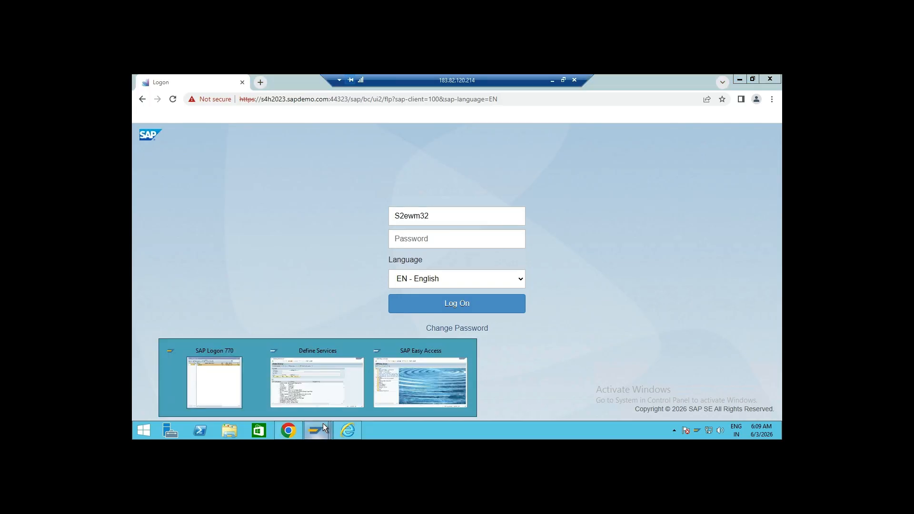
pyautogui.click(455, 387)
pyautogui.click(684, 413)
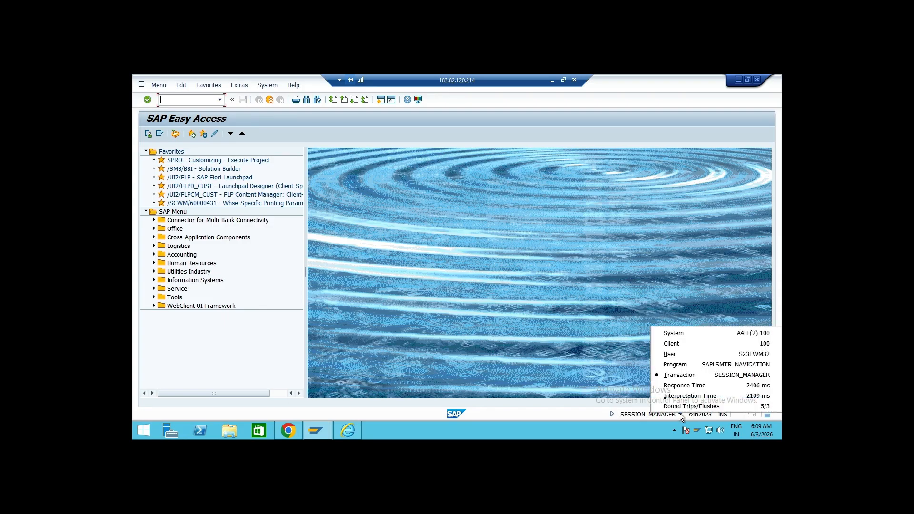
pyautogui.click(625, 348)
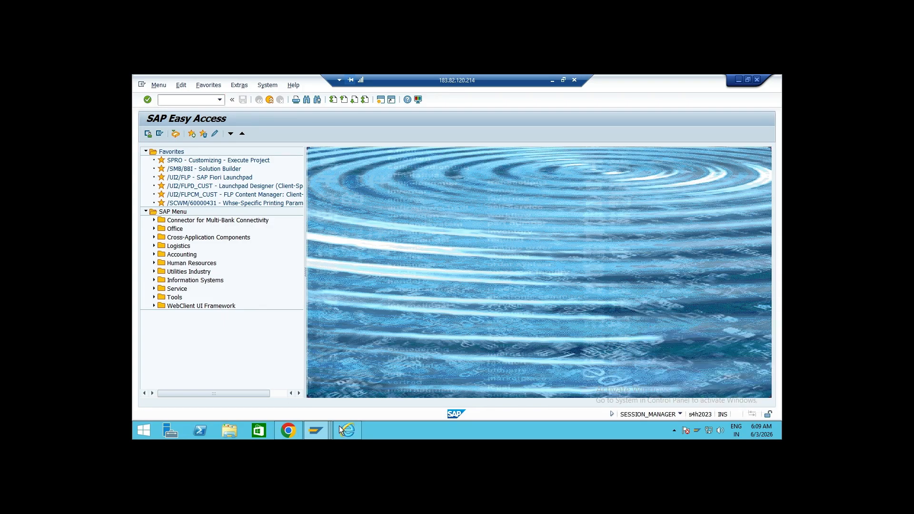
# Correct the user name and log on to the launchpad with the account password
pyautogui.click(310, 432)
pyautogui.click(403, 215)
pyautogui.write('3ewm32')
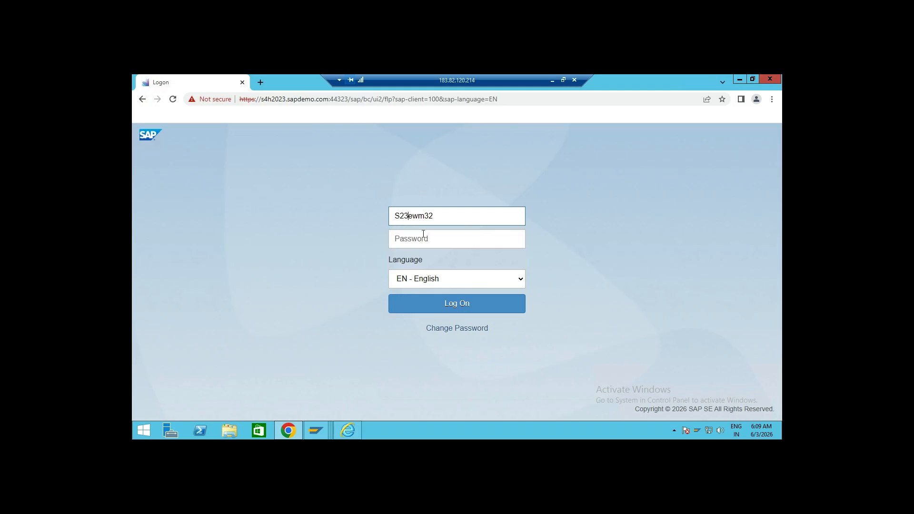
pyautogui.click(429, 239)
pyautogui.write('••')
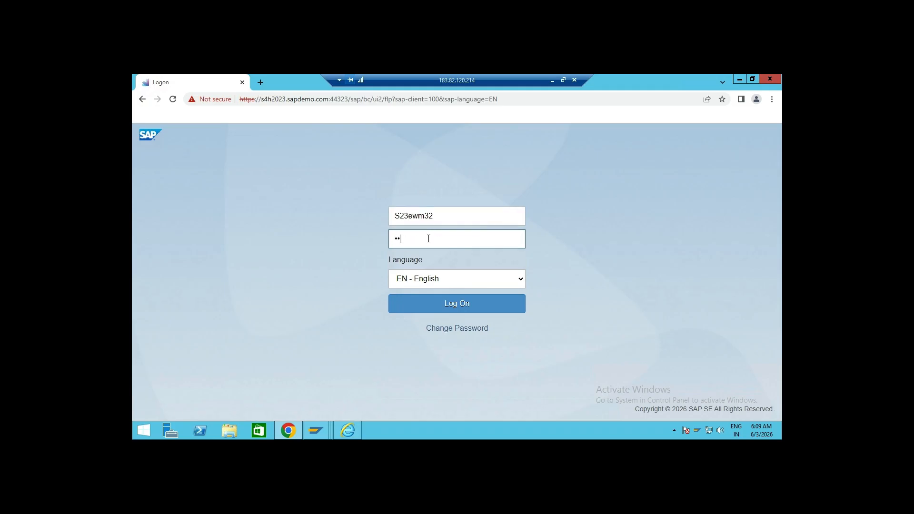
pyautogui.write('•••••')
pyautogui.press('Return')
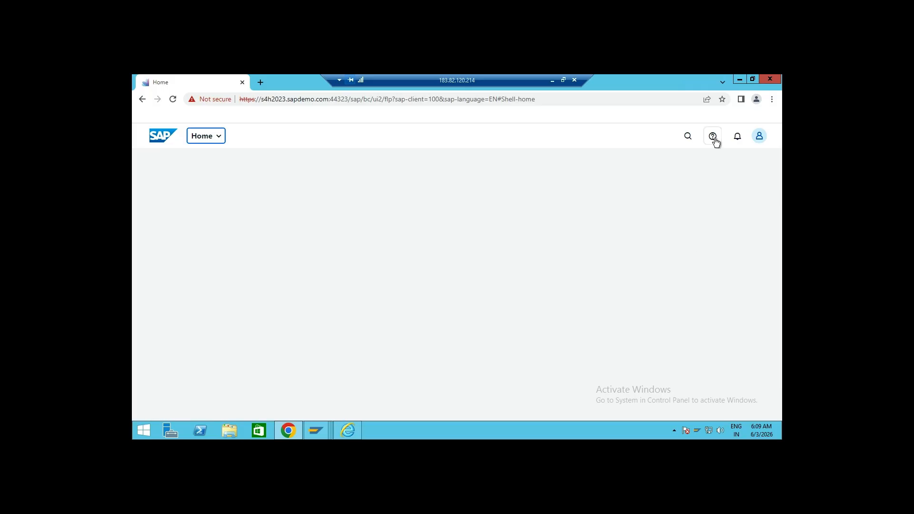
# Search the launchpad for /scwm/rfui
pyautogui.click(689, 138)
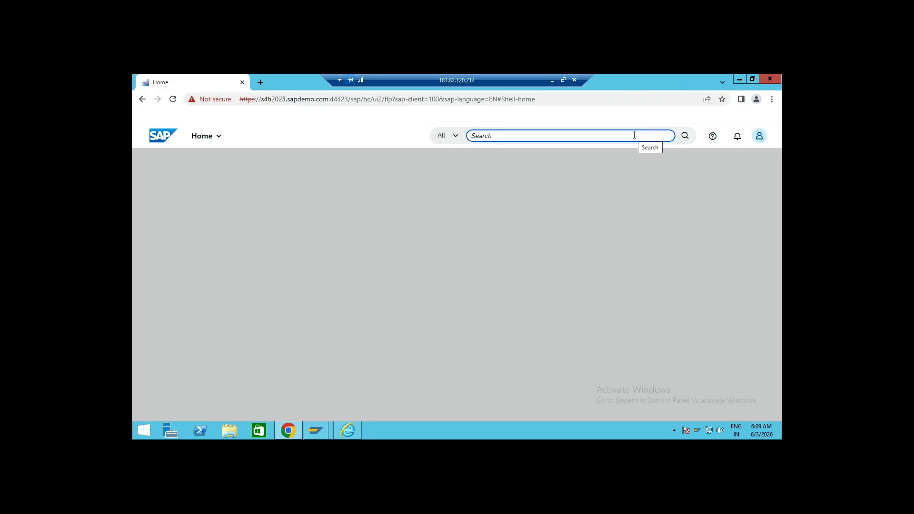
pyautogui.write('/scwm')
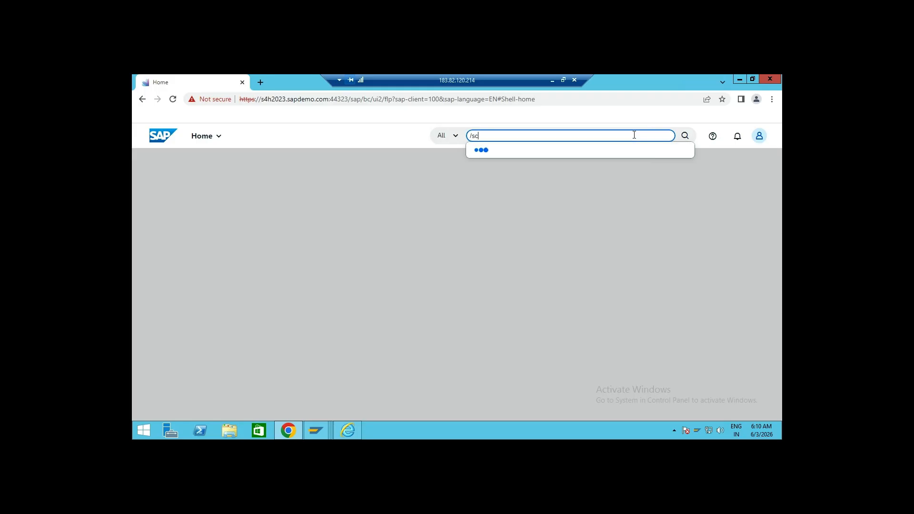
pyautogui.write('/rfui')
pyautogui.press('Return')
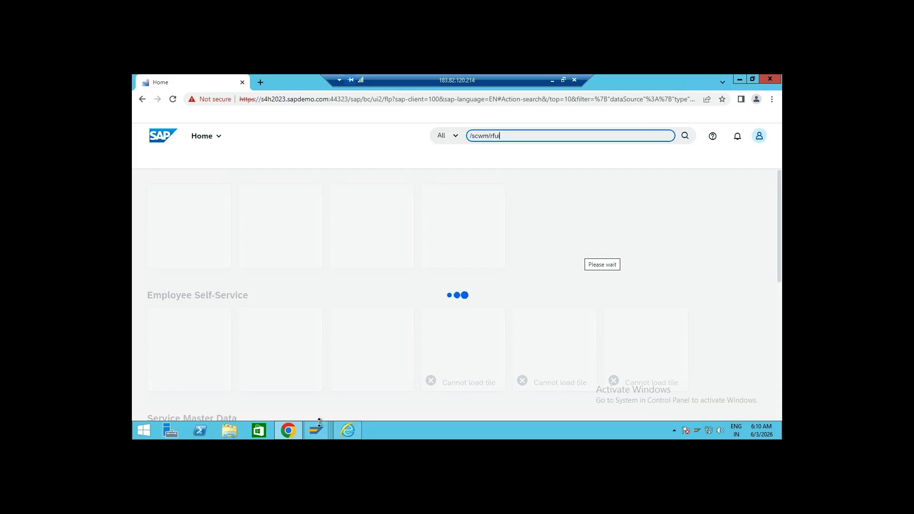
# Review the article's Step 1 instructions for activating and opening the EWM_MOBGUI service
pyautogui.moveTo(309, 433)
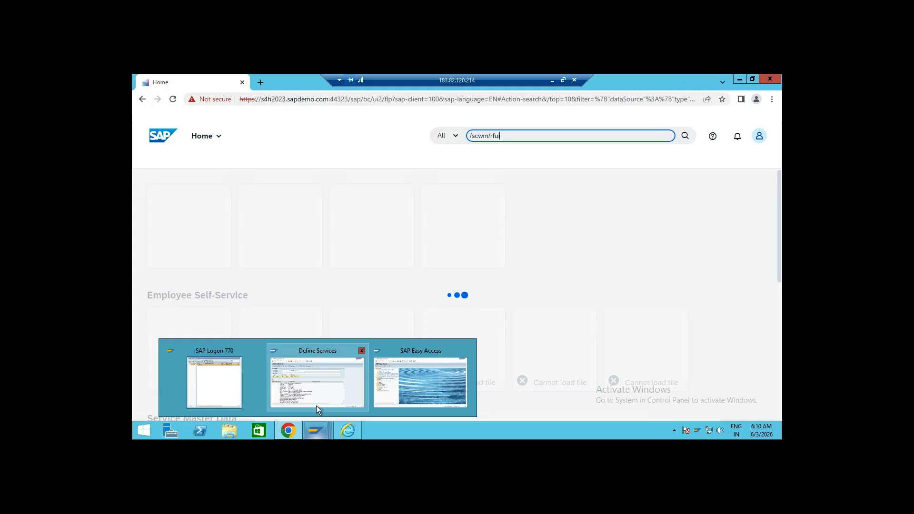
pyautogui.click(288, 432)
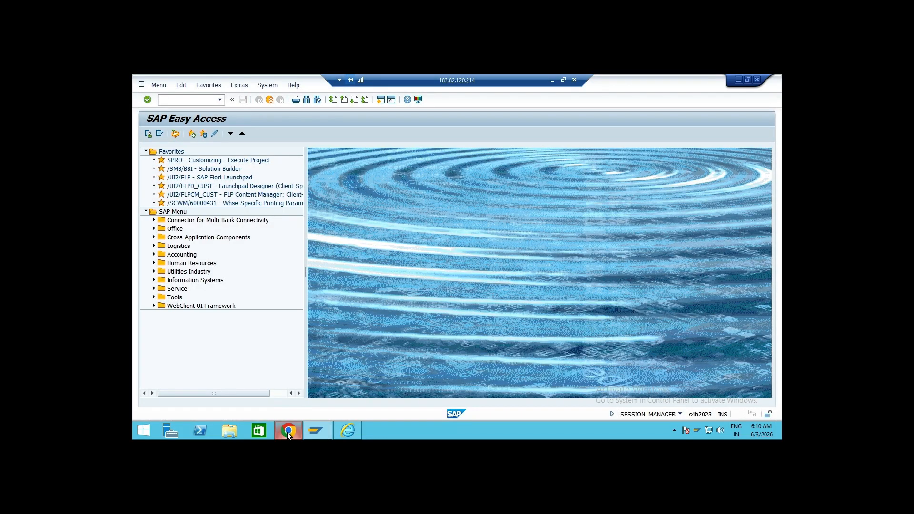
pyautogui.click(552, 80)
pyautogui.click(509, 433)
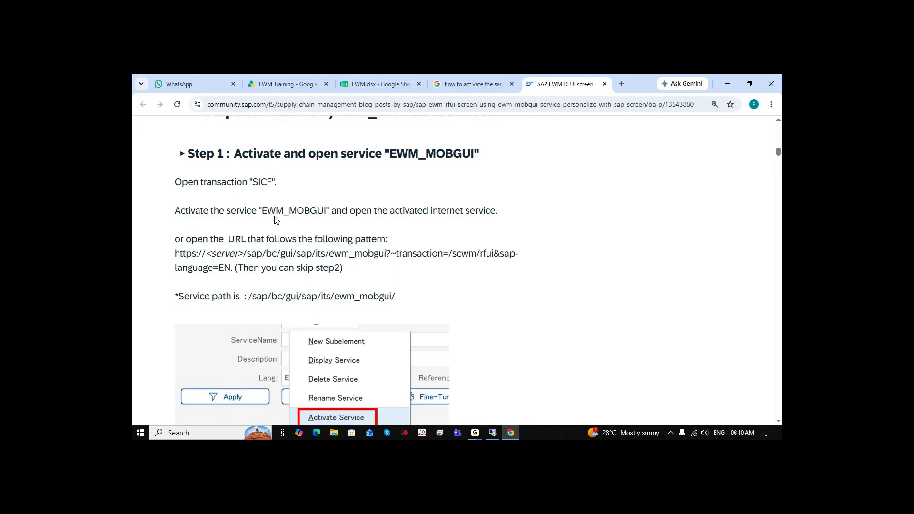
pyautogui.moveTo(262, 209); pyautogui.dragTo(330, 213)
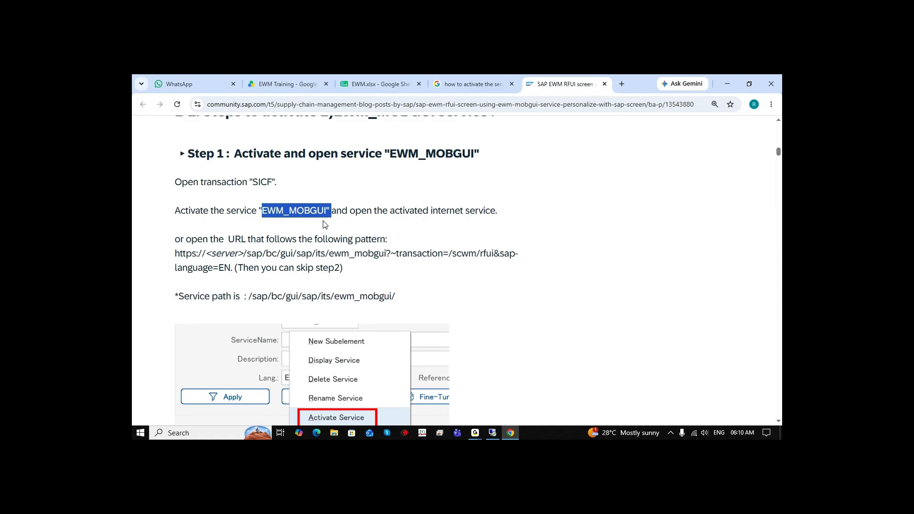
pyautogui.click(288, 189)
pyautogui.moveTo(255, 180); pyautogui.dragTo(276, 184)
pyautogui.click(618, 216)
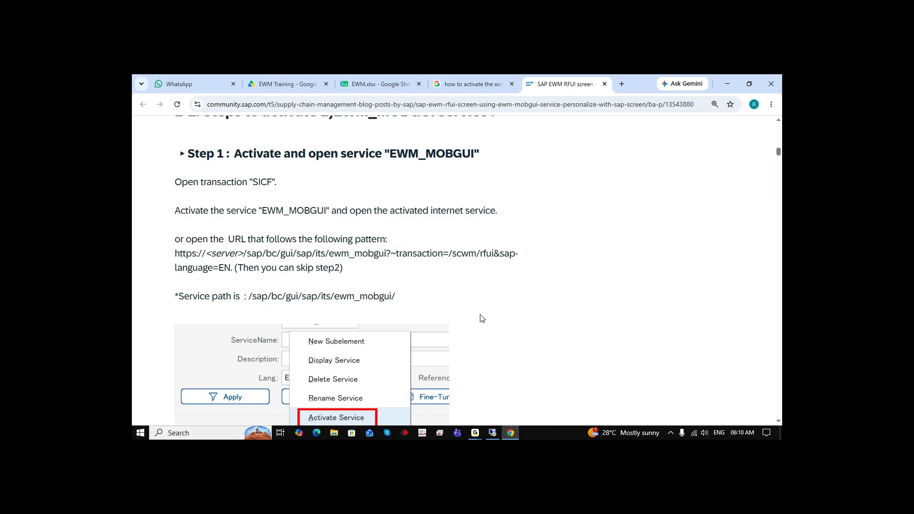
pyautogui.click(730, 84)
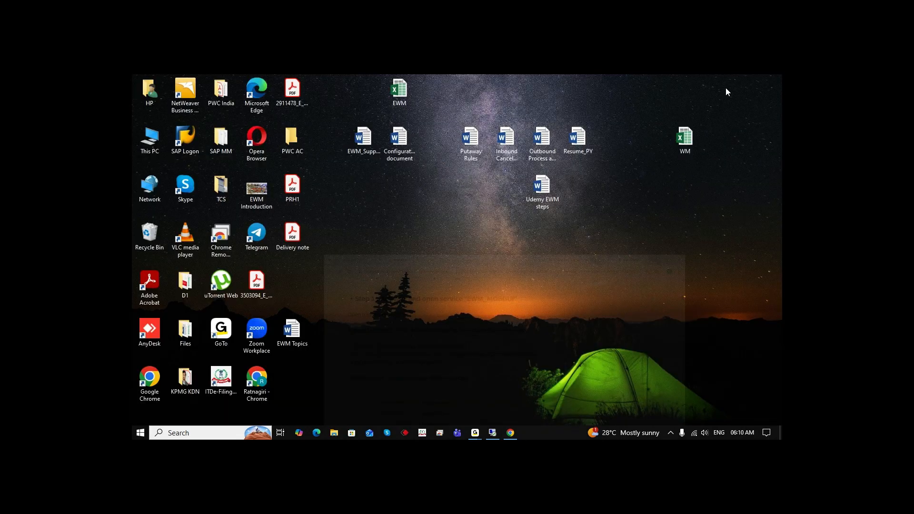
# Run transaction /n/scwm/rfui in the SAP GUI session to open the RF logon screen
pyautogui.click(494, 433)
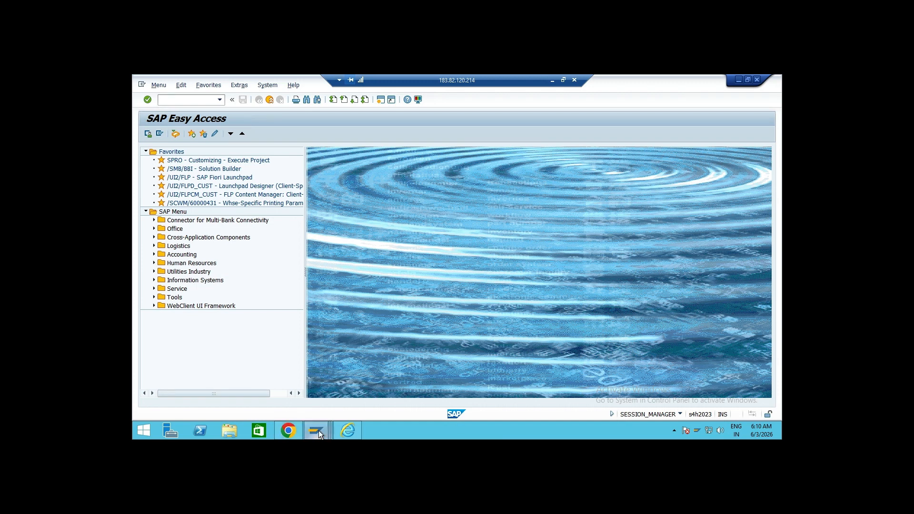
pyautogui.click(346, 430)
pyautogui.click(767, 106)
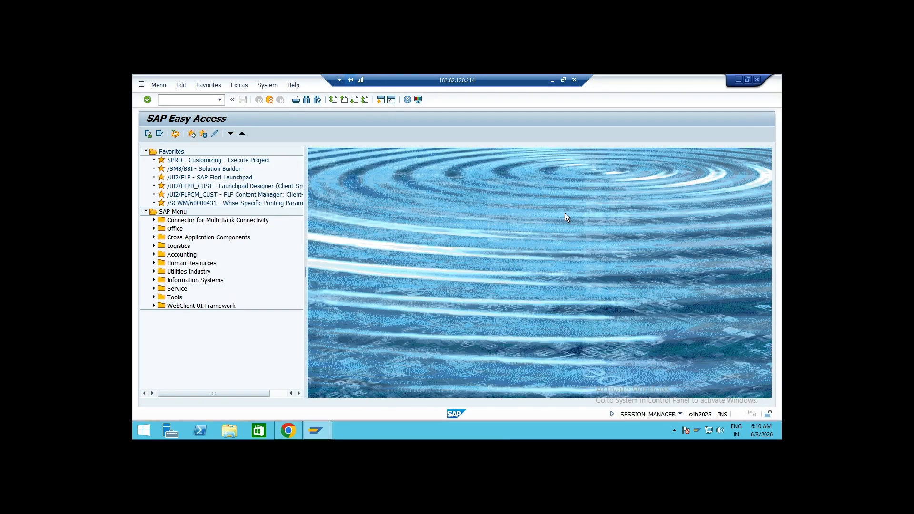
pyautogui.click(292, 431)
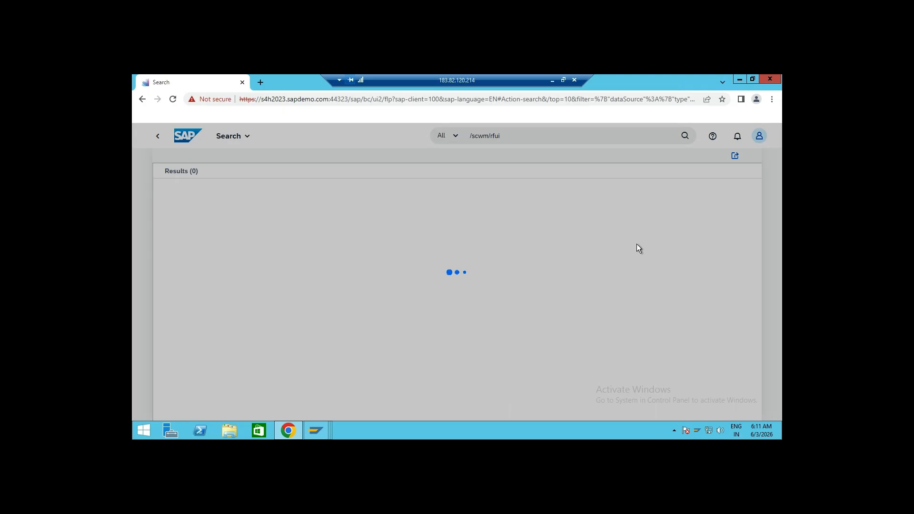
pyautogui.moveTo(315, 428)
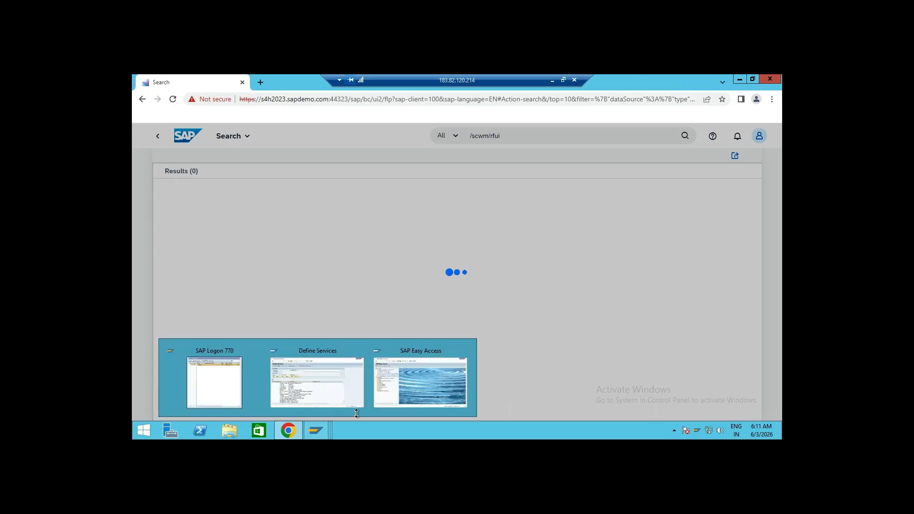
pyautogui.click(429, 399)
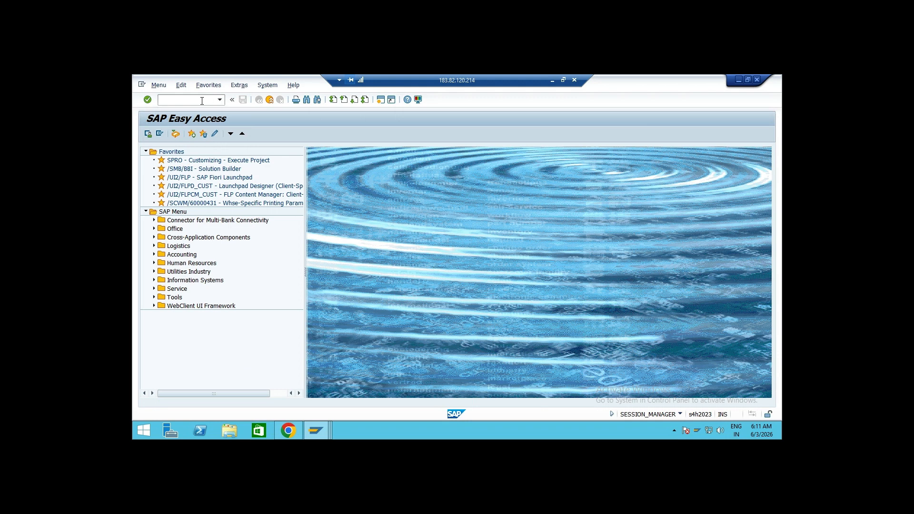
pyautogui.write('/n')
pyautogui.write('scwm/rfui')
pyautogui.press('Return')
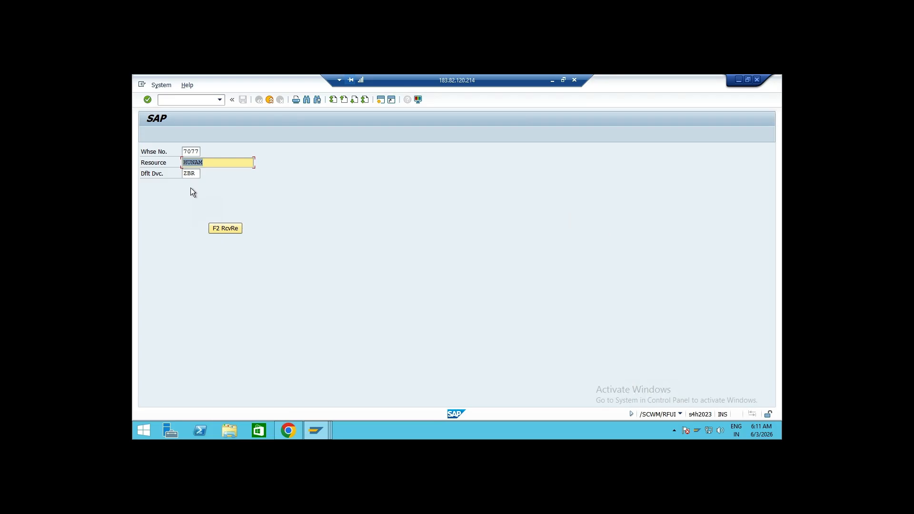
# Return to the launchpad search page in Chrome and reload it
pyautogui.click(552, 81)
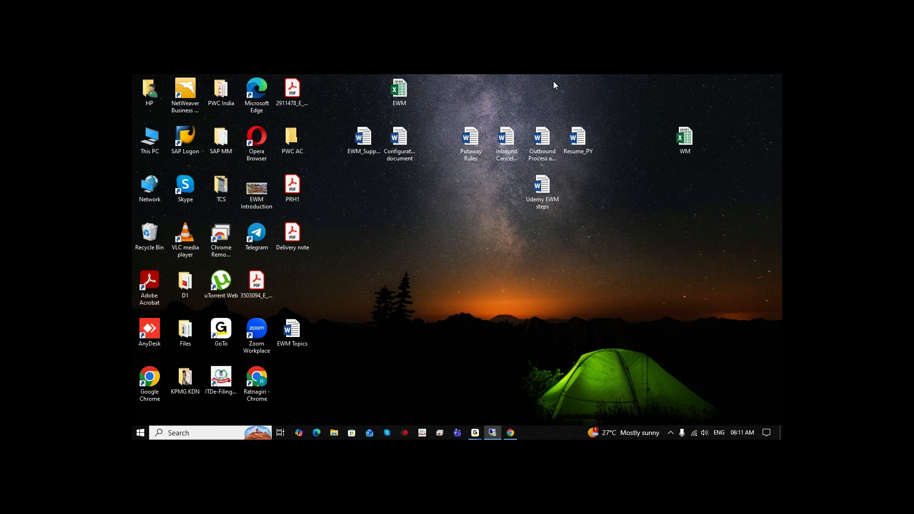
pyautogui.click(496, 433)
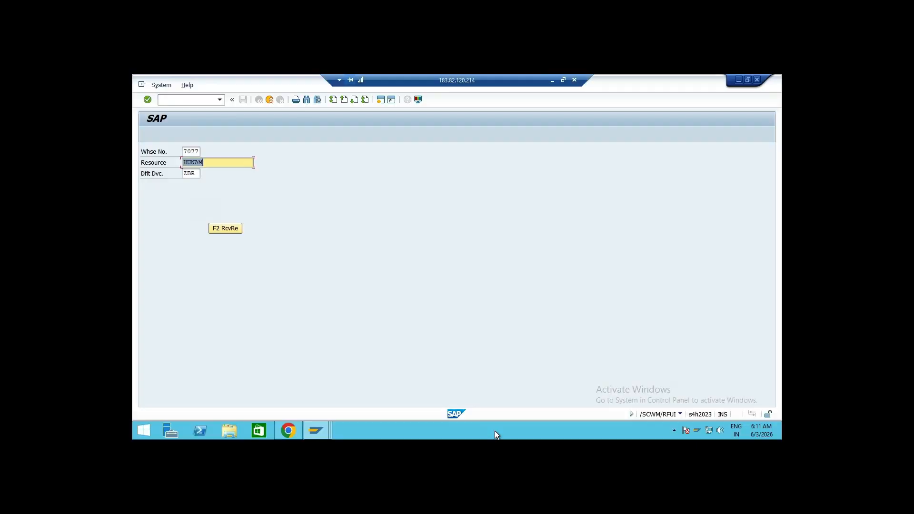
pyautogui.click(288, 431)
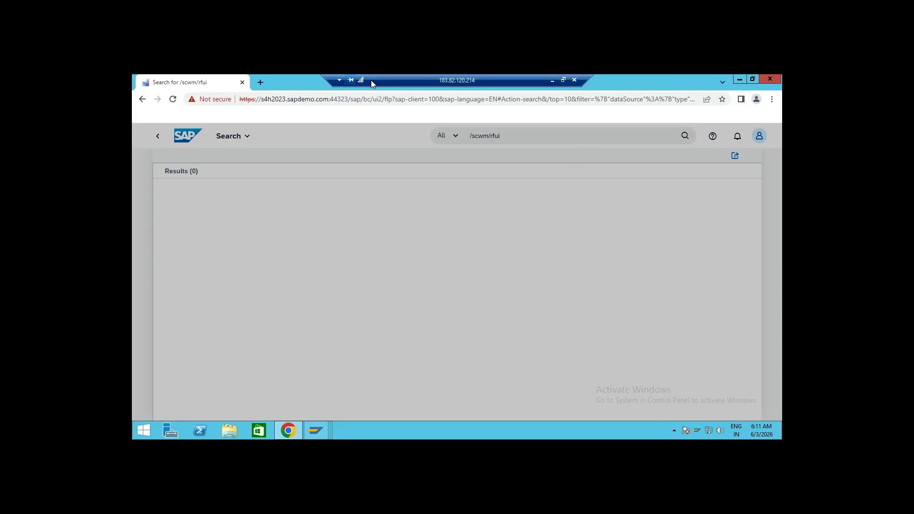
pyautogui.click(173, 99)
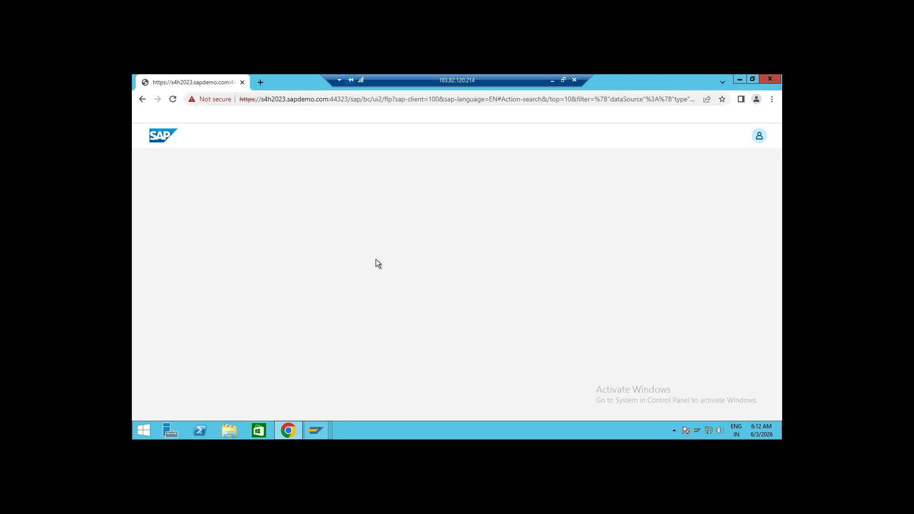
pyautogui.click(172, 100)
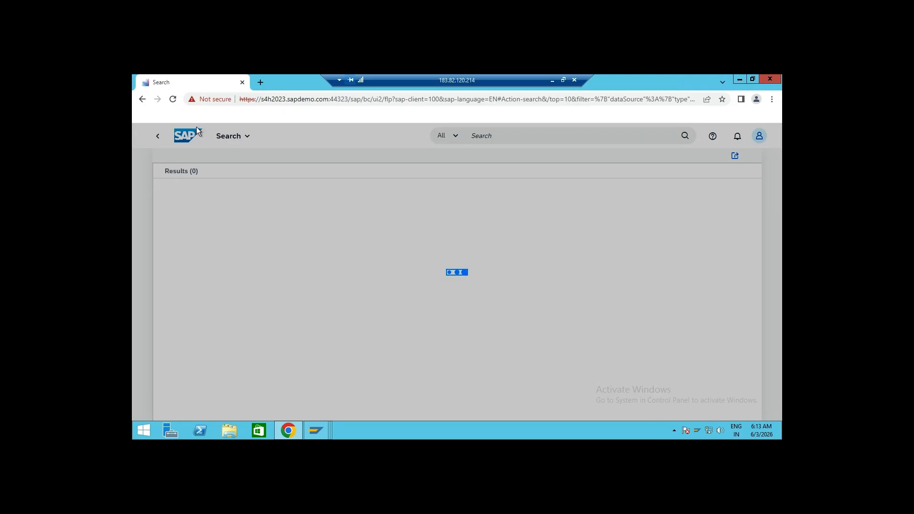
# Duplicate the launchpad search tab and return to the original /scwm/rfui search tab until its results load
pyautogui.rightClick(203, 87)
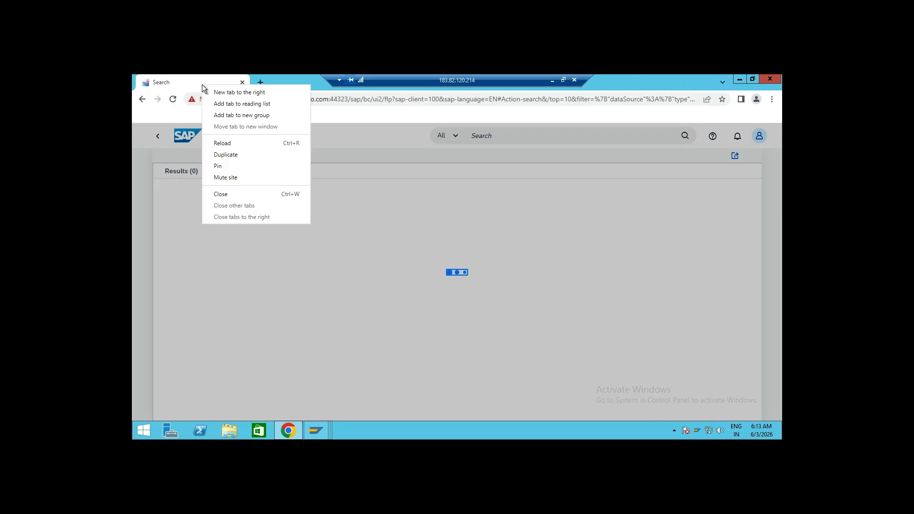
pyautogui.click(225, 154)
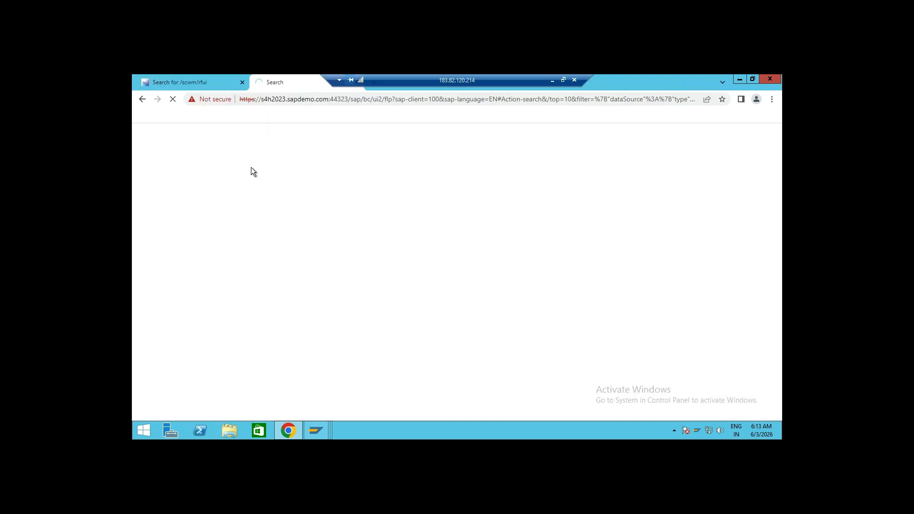
pyautogui.click(192, 82)
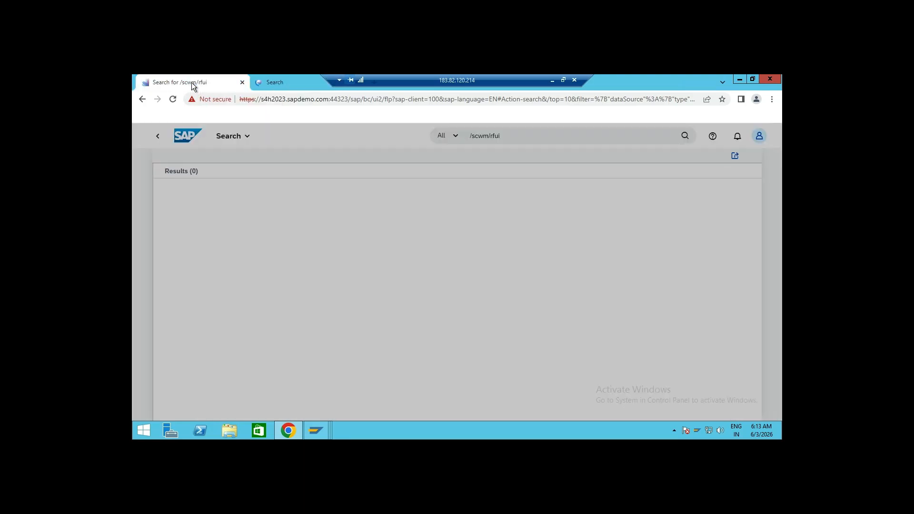
pyautogui.click(293, 83)
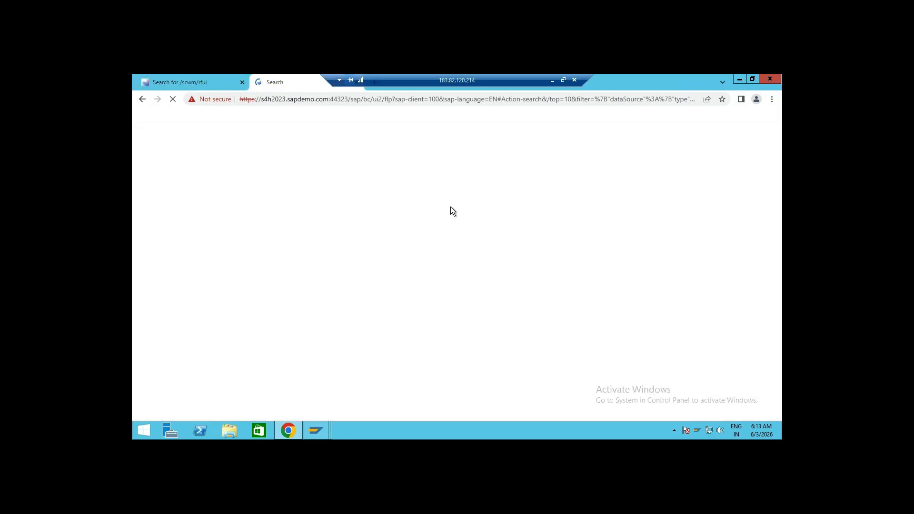
pyautogui.click(208, 81)
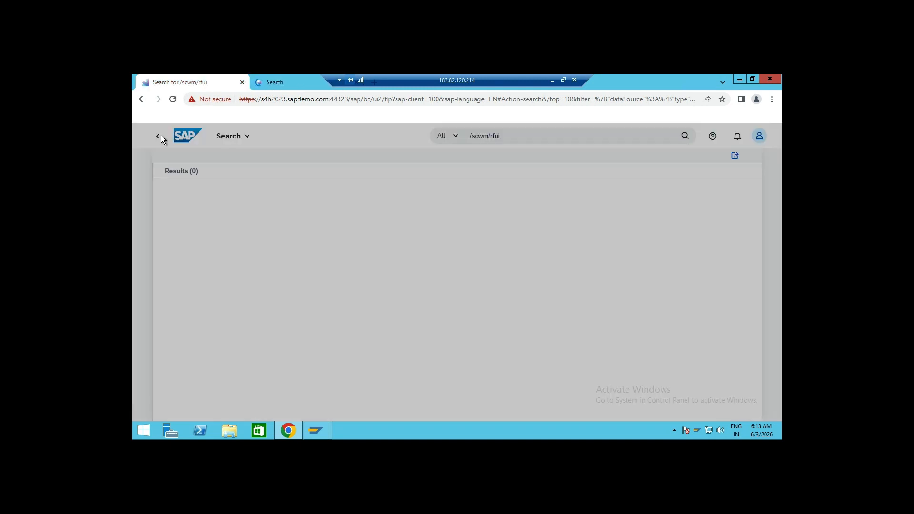
pyautogui.click(141, 99)
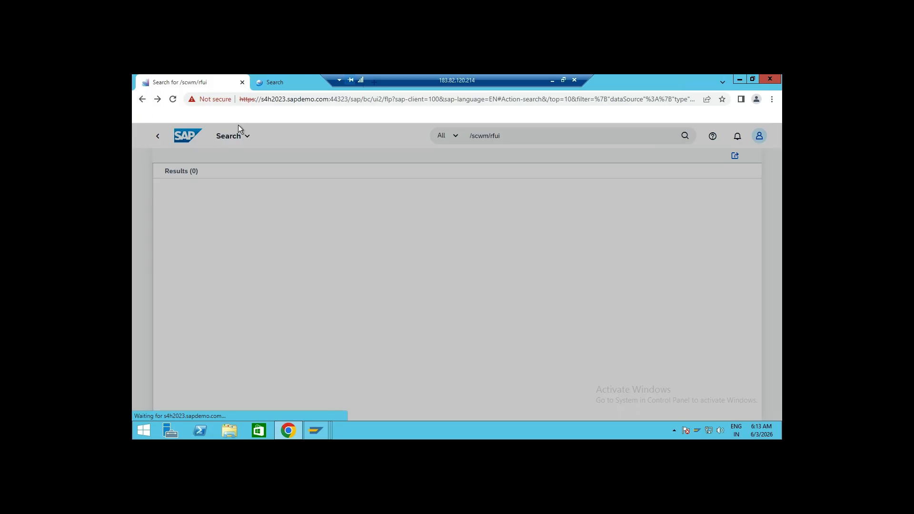
pyautogui.click(292, 84)
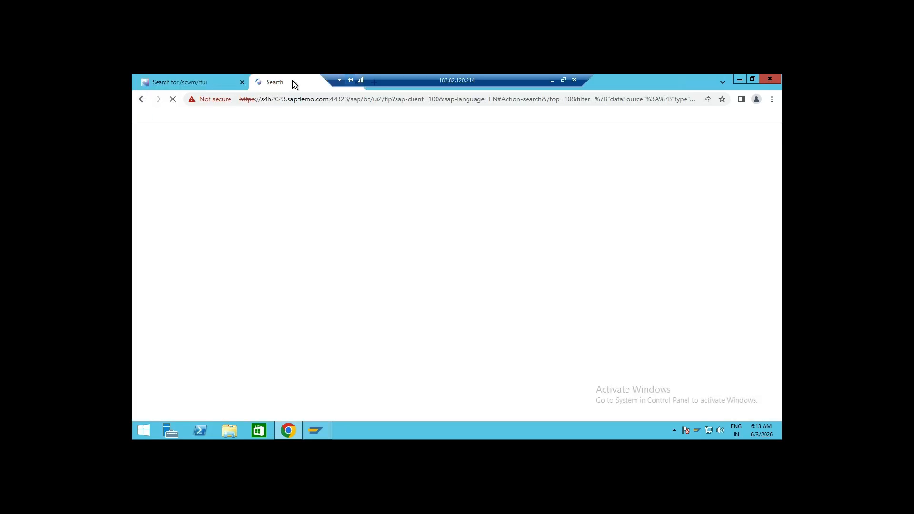
pyautogui.click(181, 84)
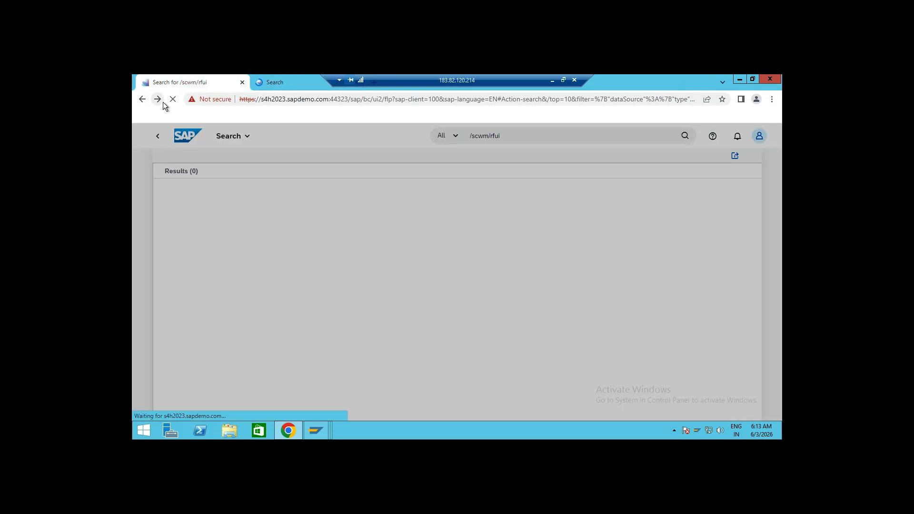
pyautogui.click(142, 98)
pyautogui.click(264, 83)
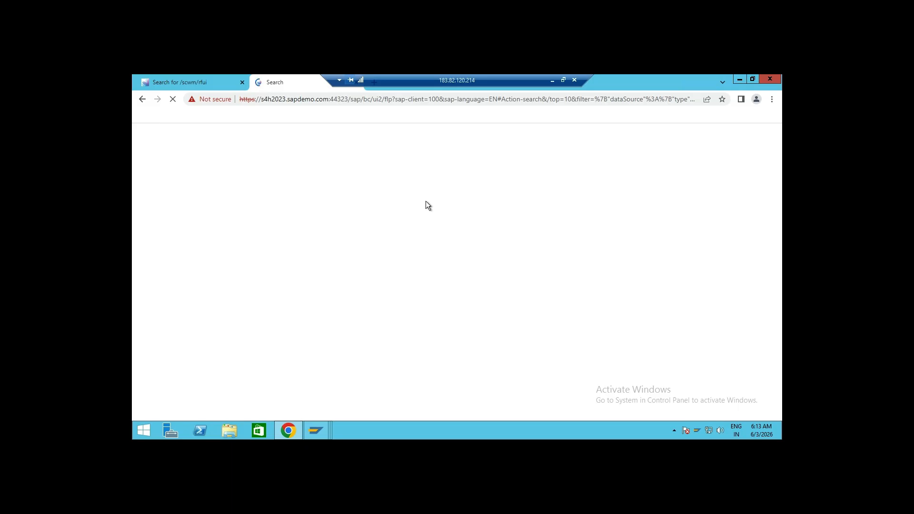
pyautogui.click(202, 80)
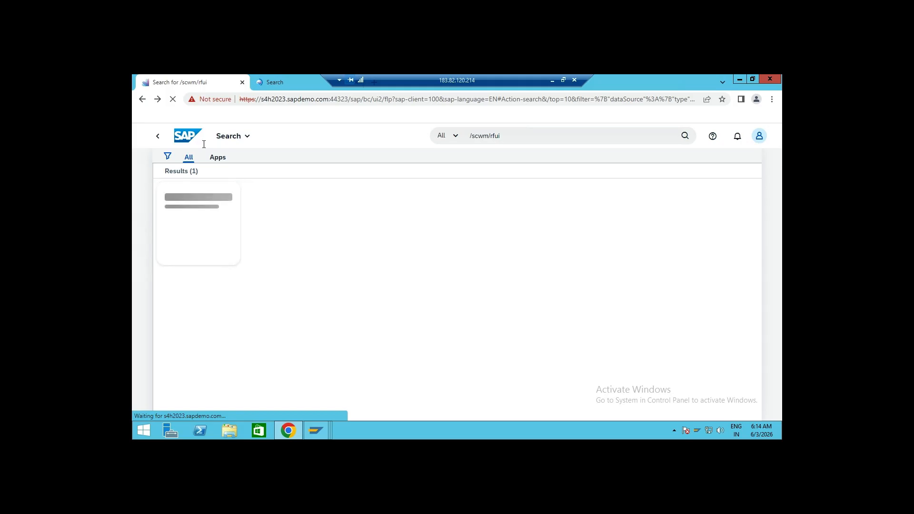
# Switch to the local browser and review the article's Step 1 and Step 2 on opening /SCWM/RFUI in web GUI
pyautogui.click(552, 80)
pyautogui.click(510, 433)
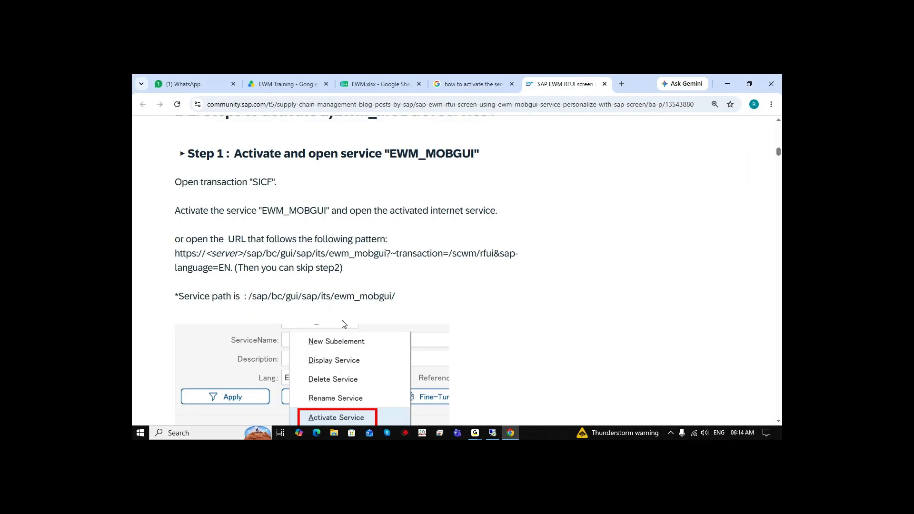
pyautogui.moveTo(389, 153); pyautogui.dragTo(474, 153)
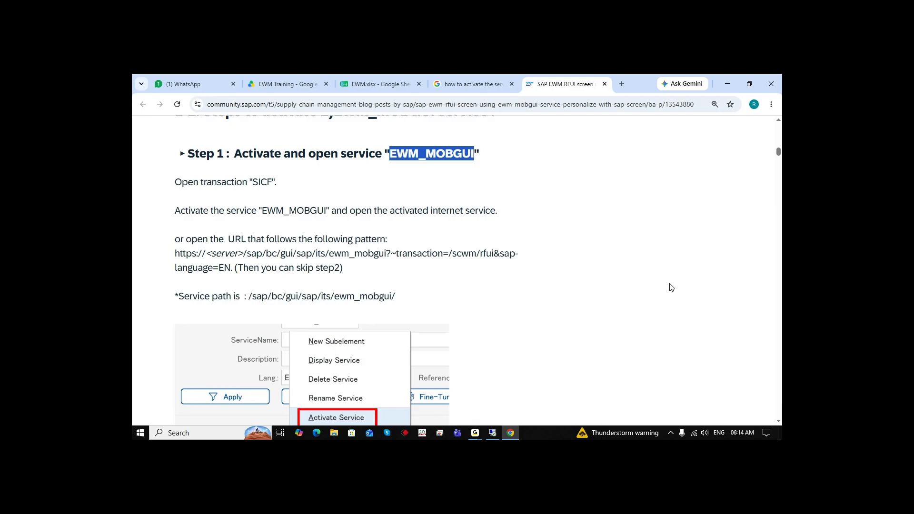
pyautogui.scroll(-9, 655, 276)
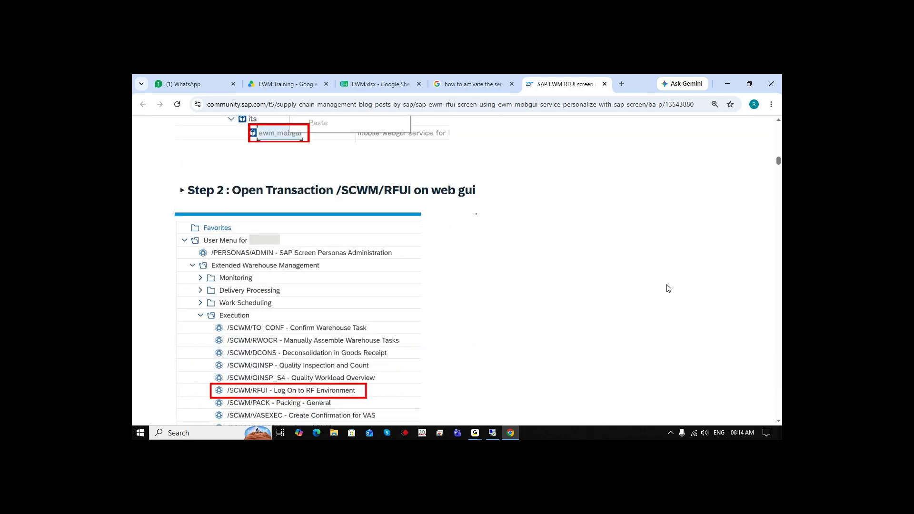
pyautogui.scroll(-1, 669, 289)
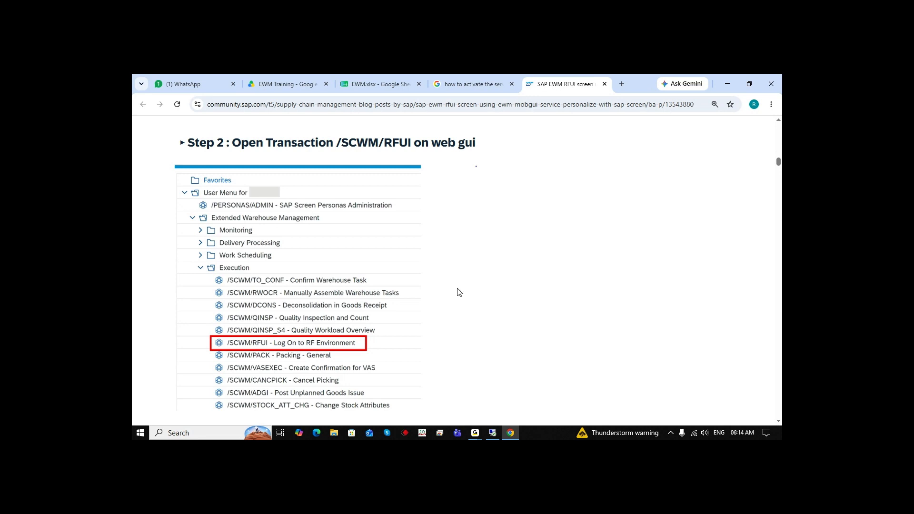
pyautogui.scroll(-4, 460, 291)
pyautogui.scroll(-5, 460, 291)
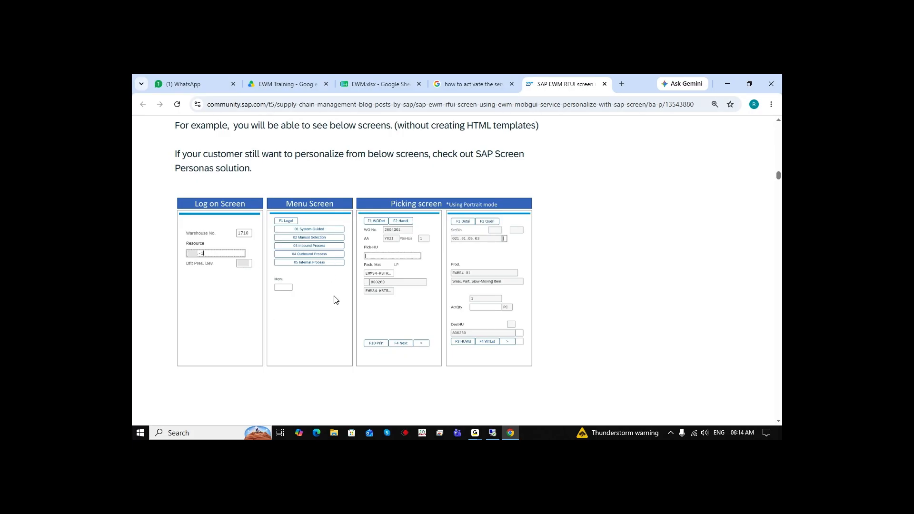
pyautogui.scroll(-4, 447, 301)
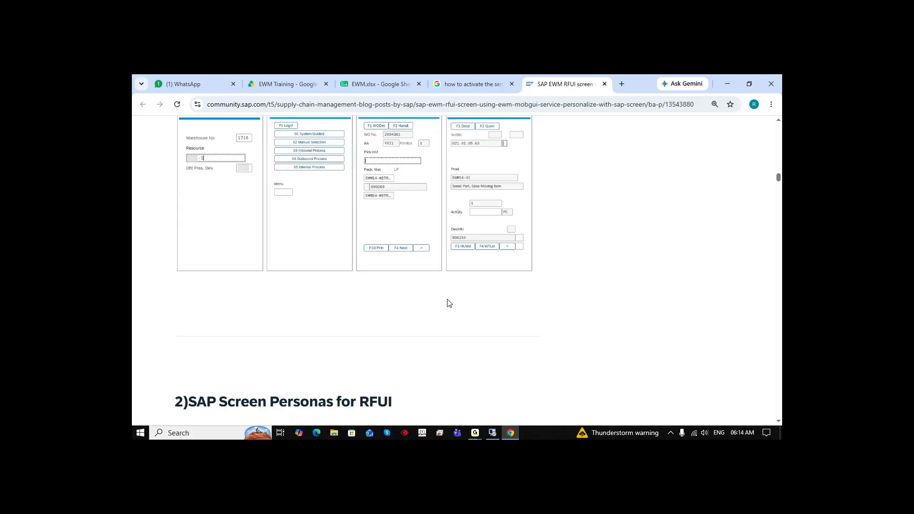
pyautogui.moveTo(219, 306); pyautogui.dragTo(409, 310)
pyautogui.scroll(-2, 539, 311)
pyautogui.scroll(-4, 539, 312)
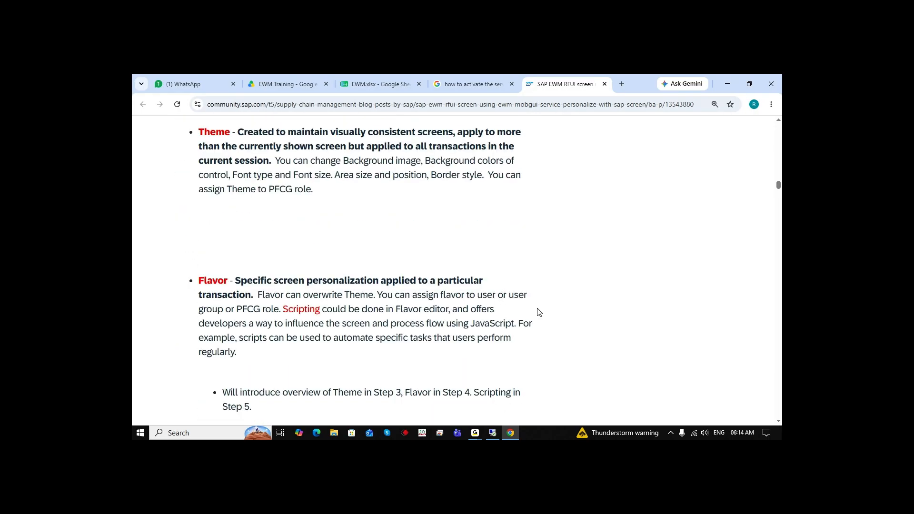
# Read the article's explanation of Screen Personas themes and flavors applied to RF screens
pyautogui.scroll(1, 432, 310)
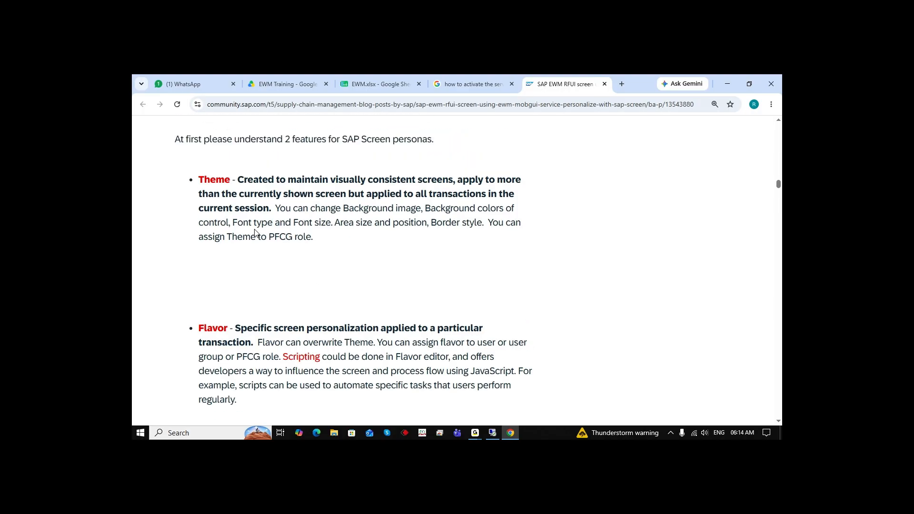
pyautogui.moveTo(230, 181); pyautogui.dragTo(199, 189)
pyautogui.moveTo(230, 335); pyautogui.dragTo(184, 331)
pyautogui.click(401, 300)
pyautogui.scroll(-1, 531, 316)
pyautogui.scroll(-7, 531, 317)
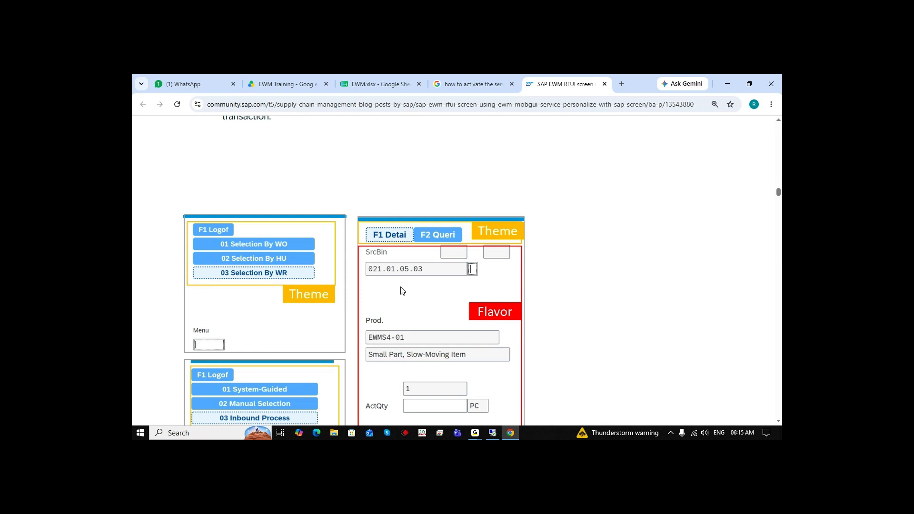
pyautogui.scroll(-2, 402, 288)
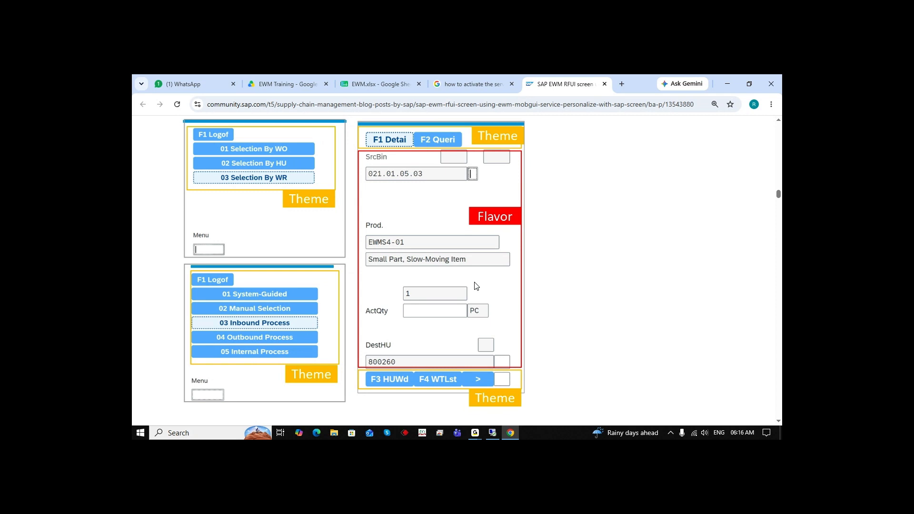
pyautogui.scroll(-8, 488, 302)
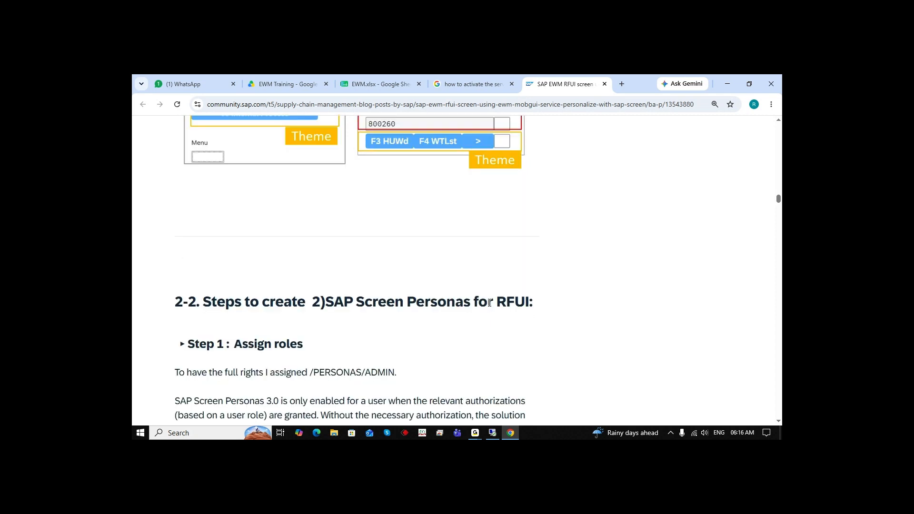
pyautogui.scroll(-1, 490, 307)
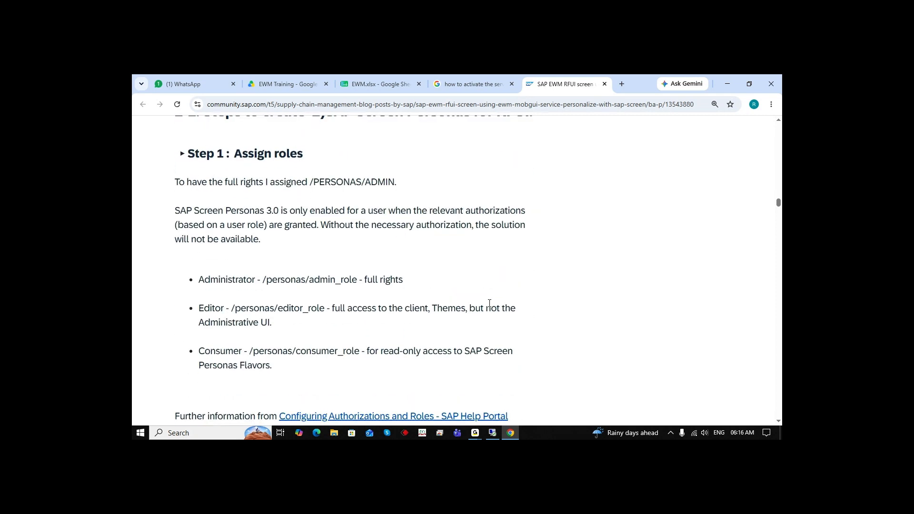
pyautogui.scroll(10, 488, 302)
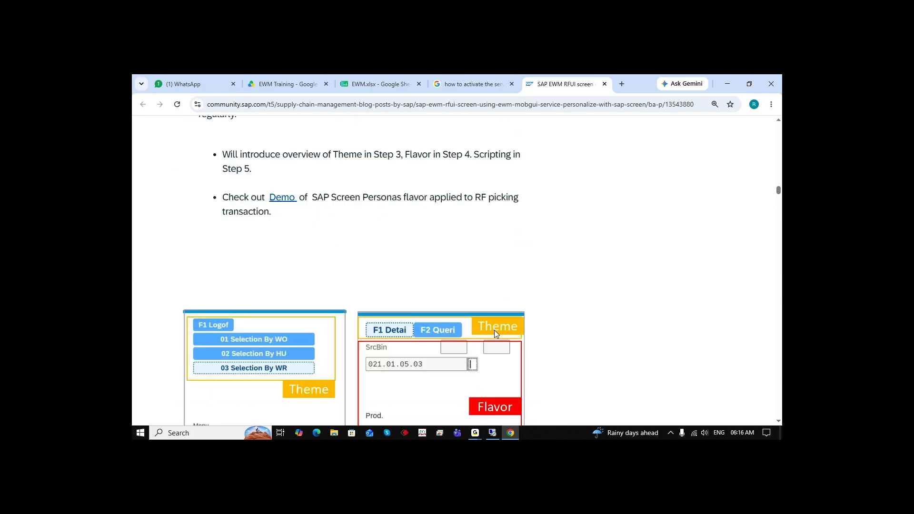
pyautogui.scroll(-10, 510, 373)
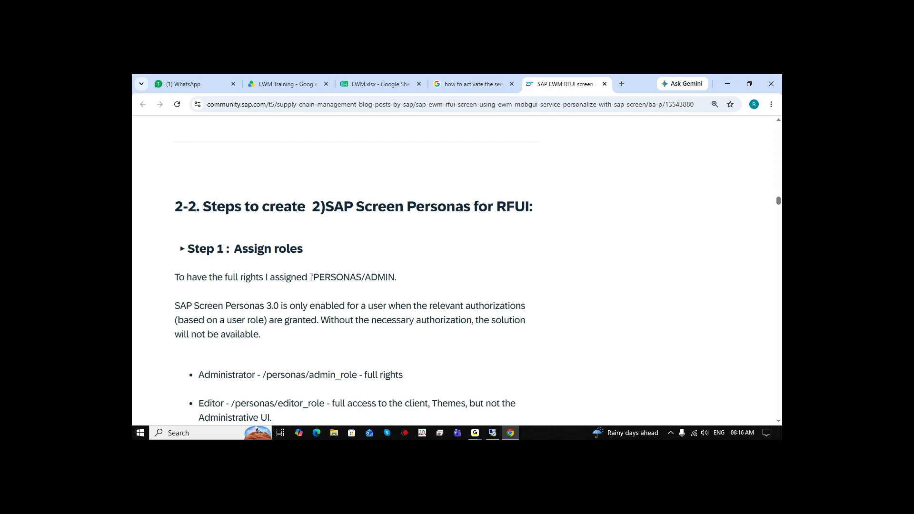
# Review the Screen Personas role assignment step, highlighting /PERSONAS/ADMIN and the /personas/admin_role entry
pyautogui.moveTo(311, 278)
pyautogui.mouseDown()
pyautogui.moveTo(399, 282)
pyautogui.moveTo(302, 279)
pyautogui.mouseUp()
pyautogui.click(400, 280)
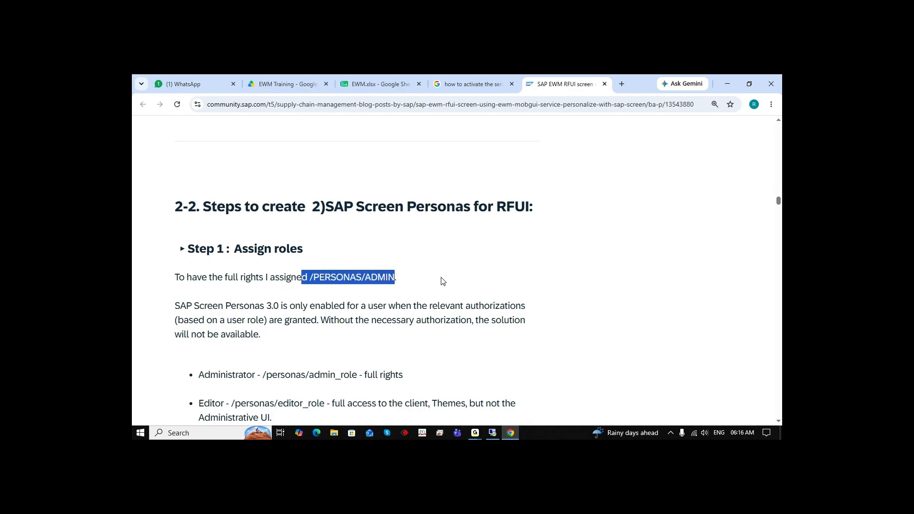
pyautogui.scroll(-2, 427, 286)
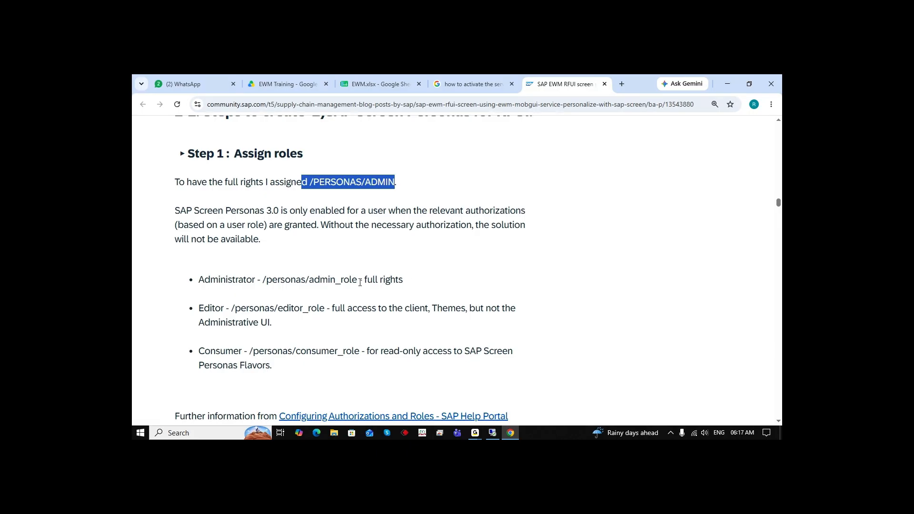
pyautogui.moveTo(358, 280); pyautogui.dragTo(265, 279)
pyautogui.click(358, 302)
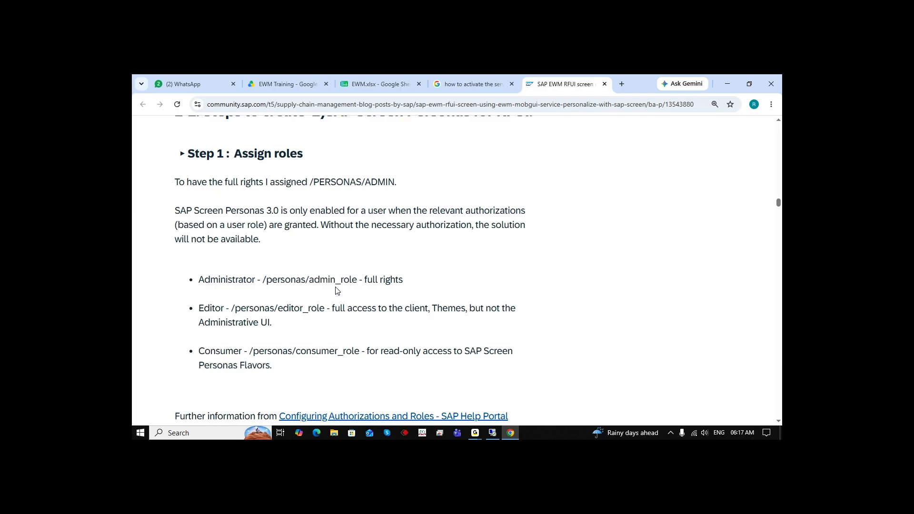
pyautogui.moveTo(357, 279); pyautogui.dragTo(262, 279)
pyautogui.scroll(-5, 531, 285)
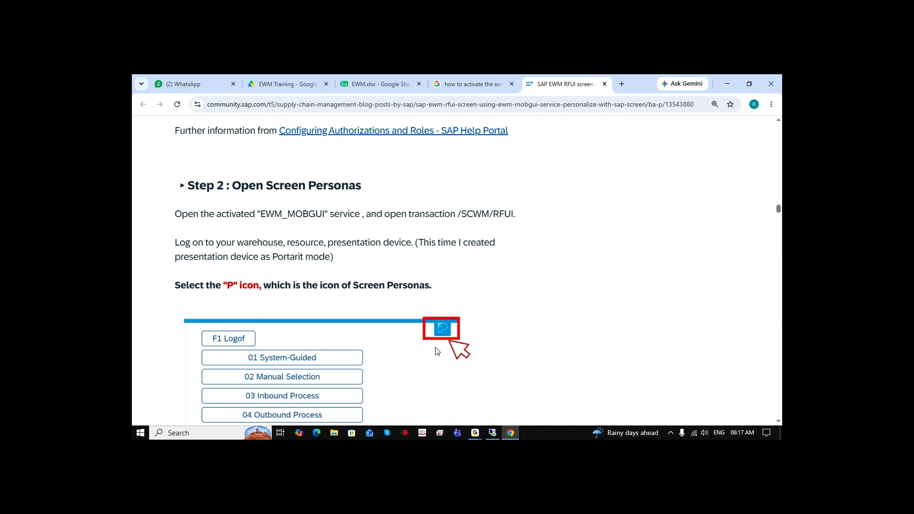
pyautogui.scroll(5, 412, 203)
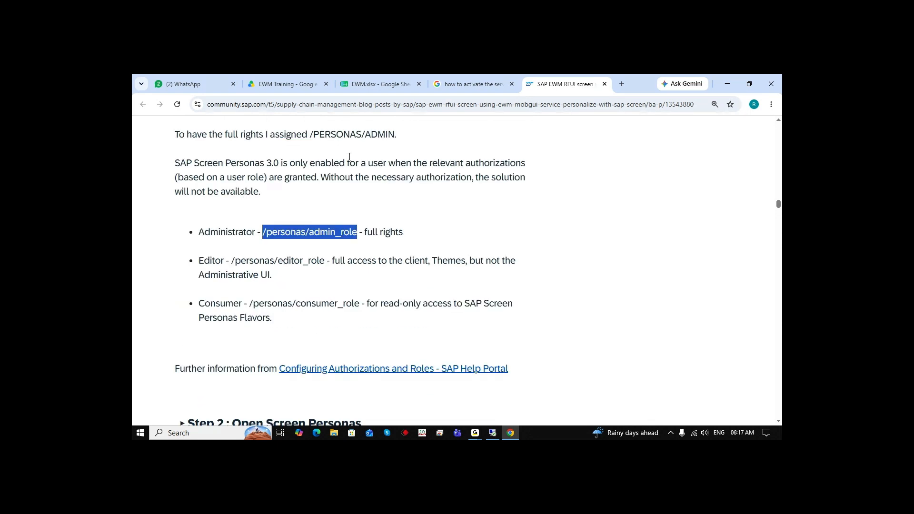
pyautogui.click(308, 134)
pyautogui.moveTo(309, 135); pyautogui.dragTo(419, 147)
pyautogui.click(590, 297)
# Read the article's steps for opening Screen Personas and creating and editing a theme
pyautogui.scroll(-5, 589, 297)
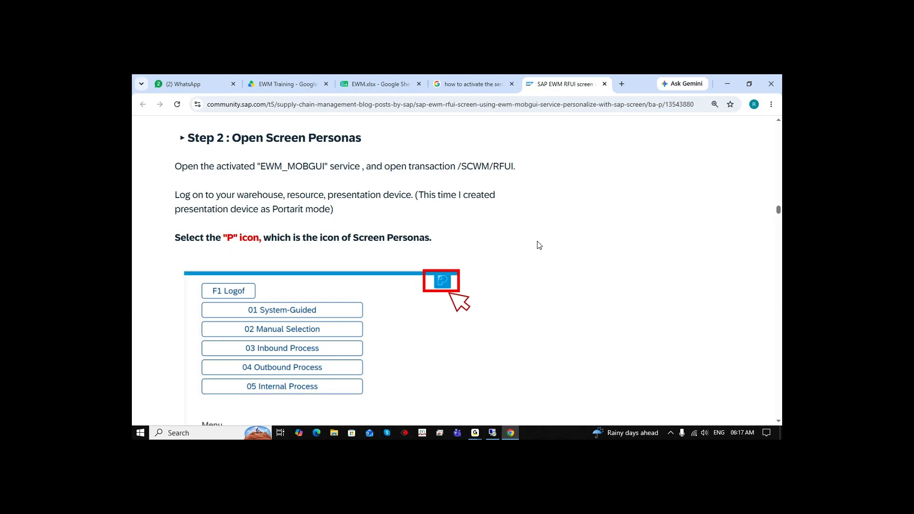
pyautogui.scroll(-5, 511, 284)
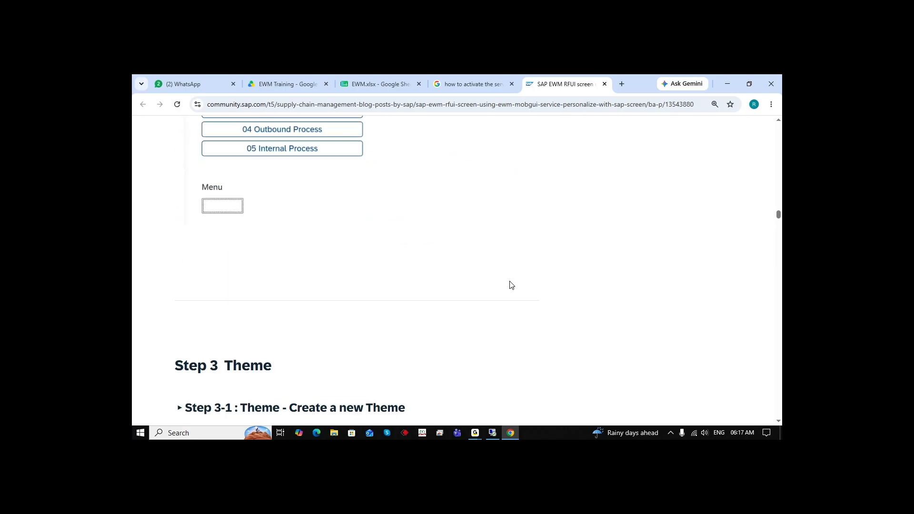
pyautogui.scroll(-6, 511, 284)
pyautogui.scroll(2, 408, 292)
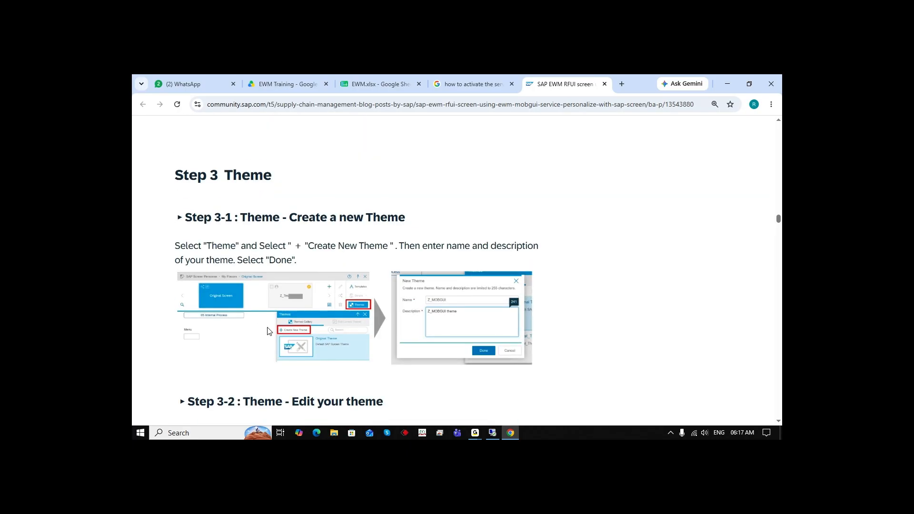
pyautogui.scroll(-1, 527, 328)
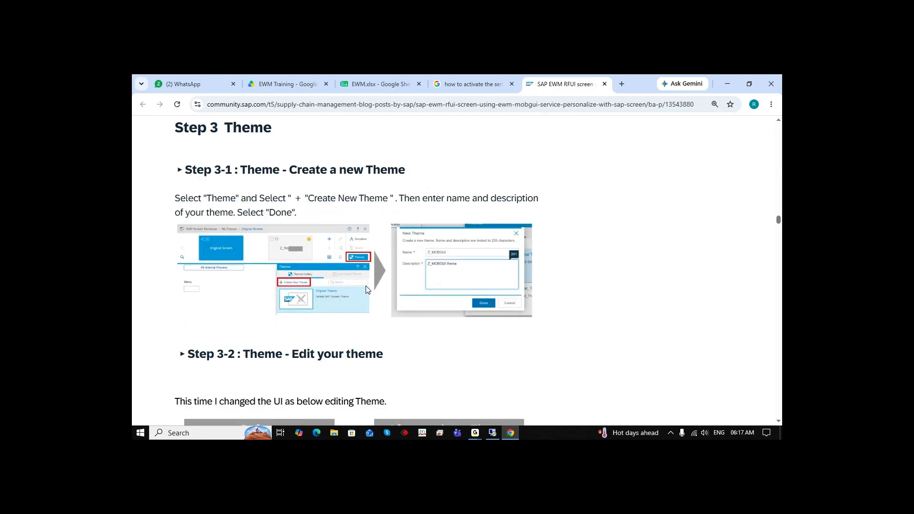
pyautogui.scroll(-4, 402, 295)
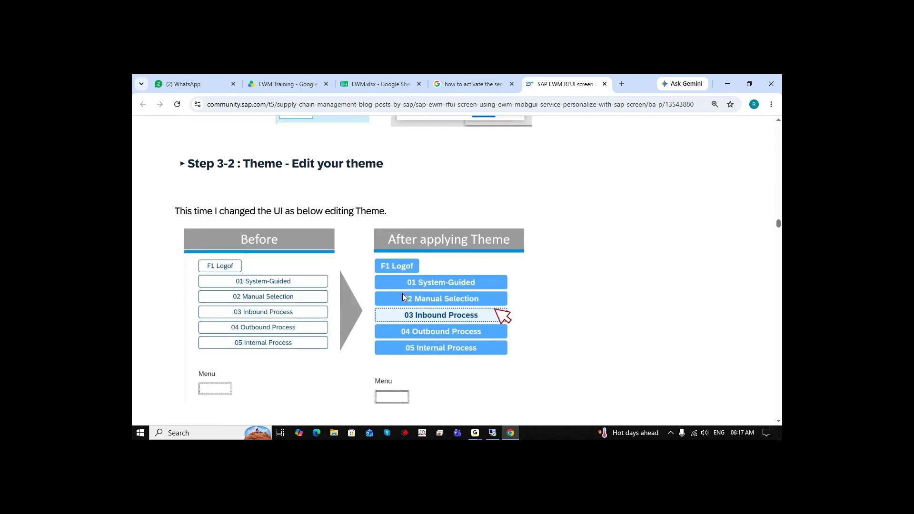
pyautogui.scroll(-3, 335, 314)
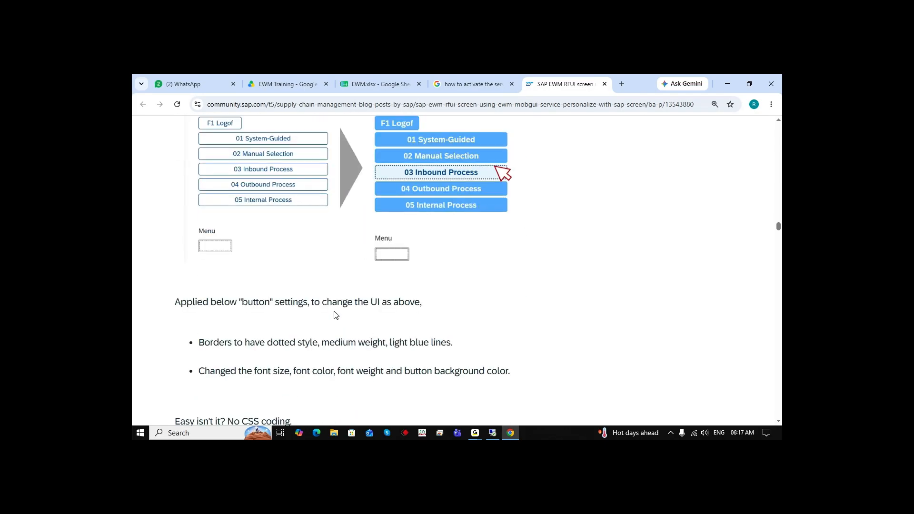
# Read the article's theme button settings and its Step 4 instructions on creating and editing a flavor
pyautogui.scroll(-2, 335, 314)
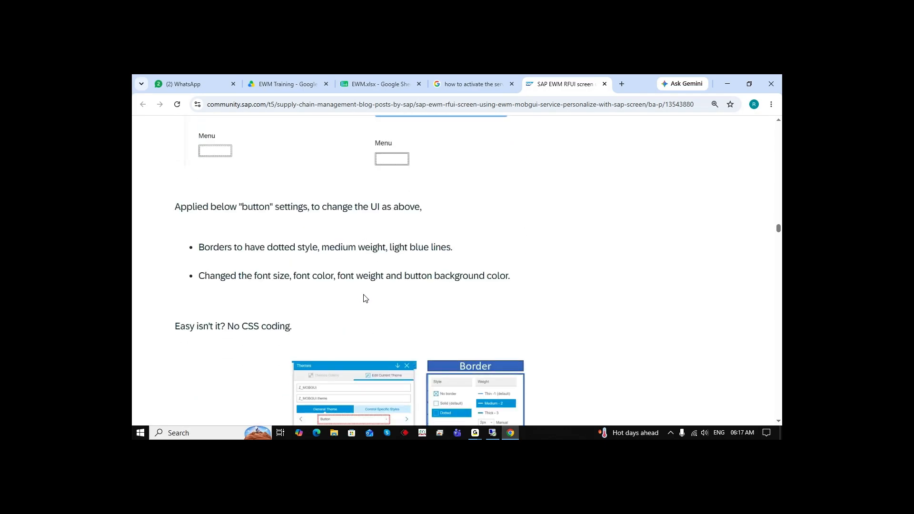
pyautogui.scroll(-4, 365, 298)
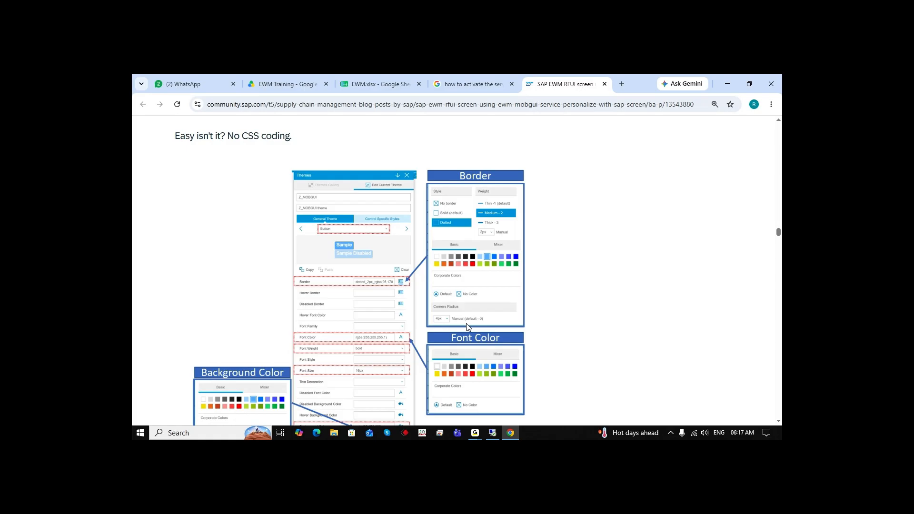
pyautogui.scroll(-8, 466, 327)
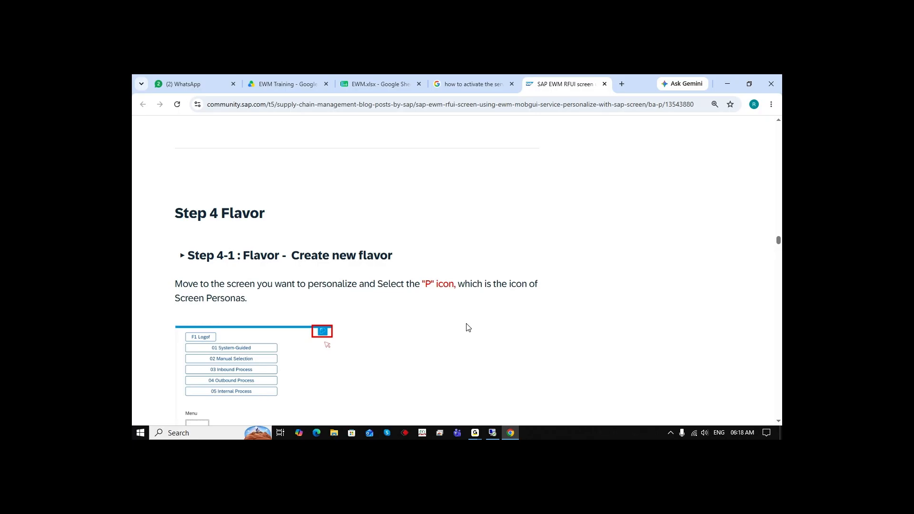
pyautogui.scroll(-2, 468, 327)
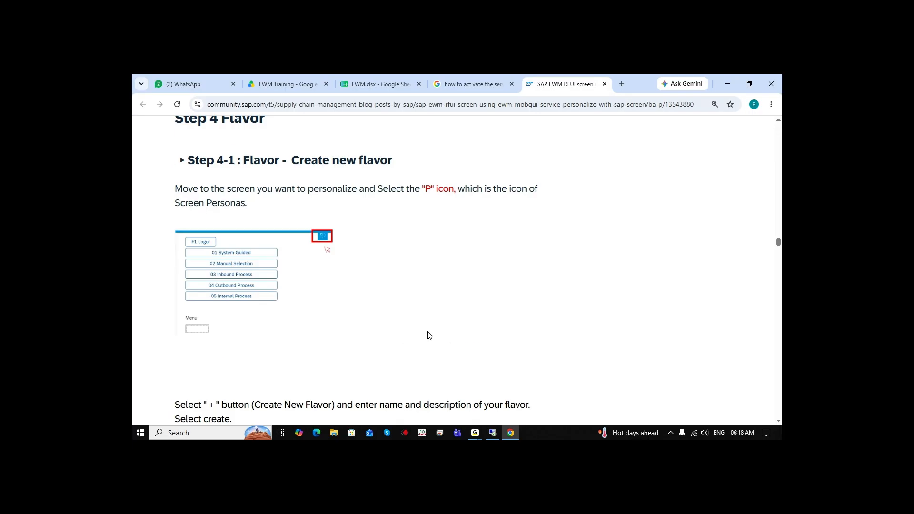
pyautogui.scroll(-5, 402, 338)
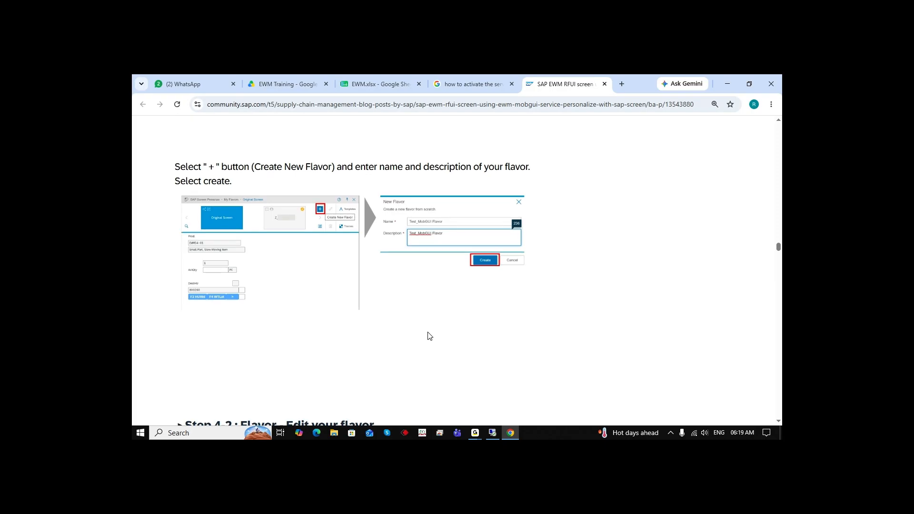
pyautogui.scroll(-4, 442, 319)
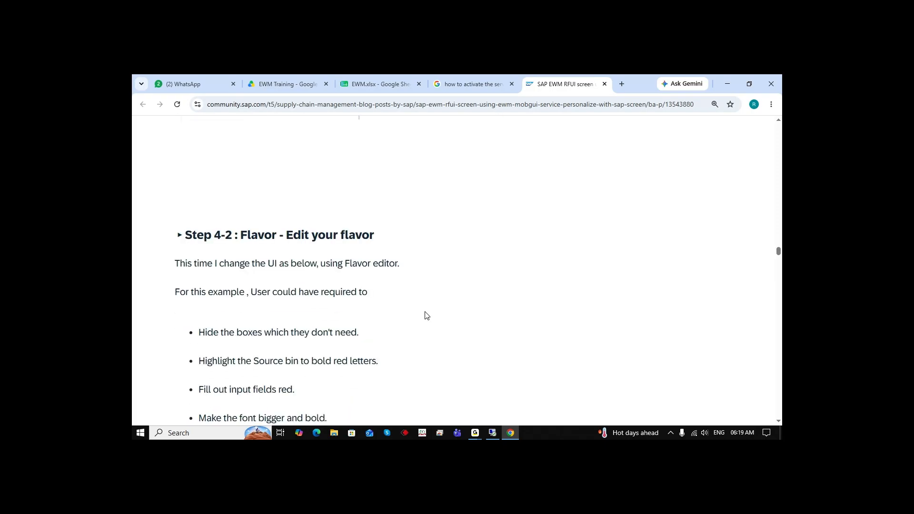
# Scroll back through the article to review the theme creation, role authorizations and Screen Personas overview sections
pyautogui.scroll(7, 441, 309)
pyautogui.scroll(5, 345, 324)
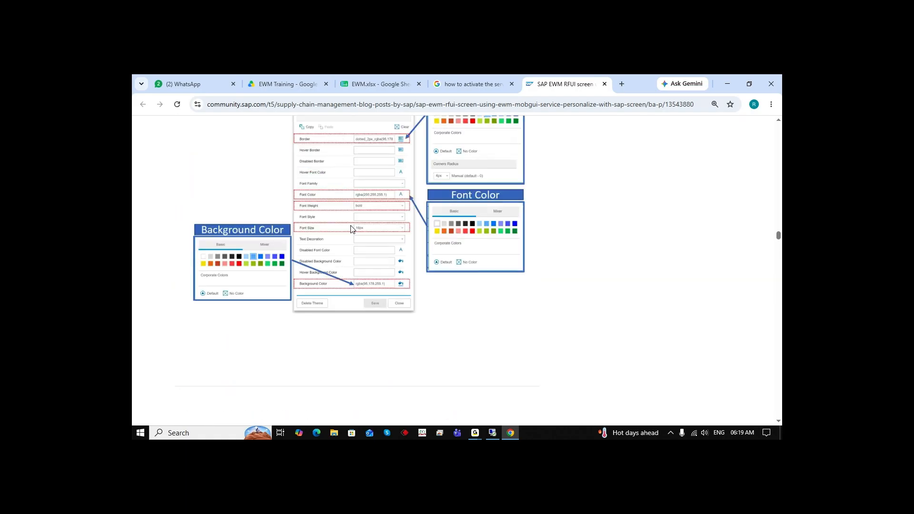
pyautogui.scroll(2, 358, 271)
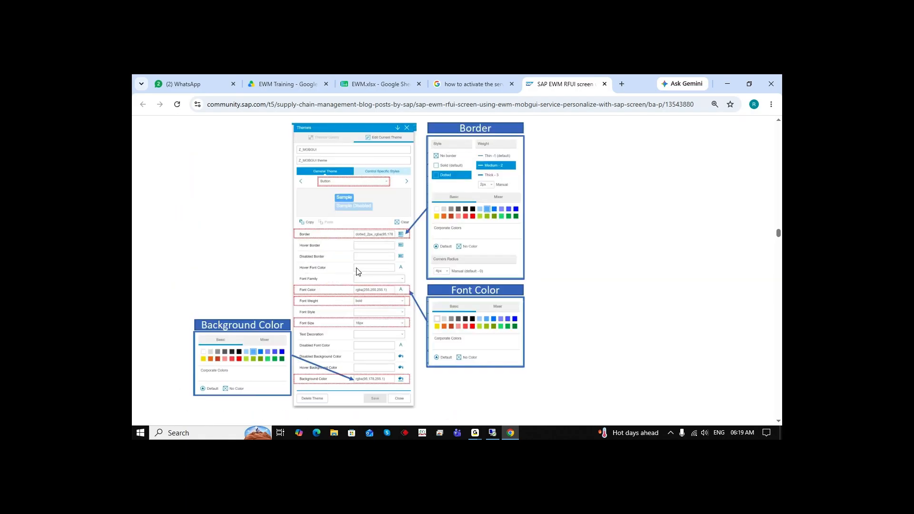
pyautogui.scroll(2, 386, 257)
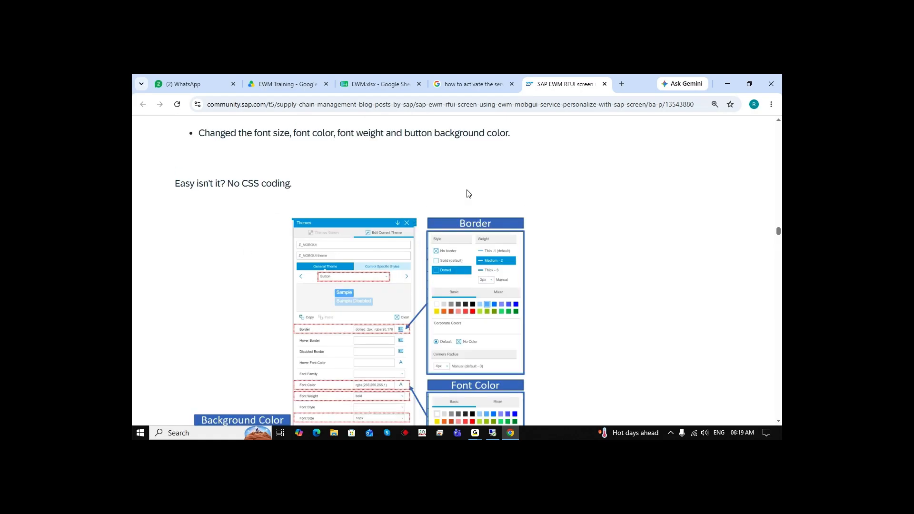
pyautogui.scroll(5, 472, 230)
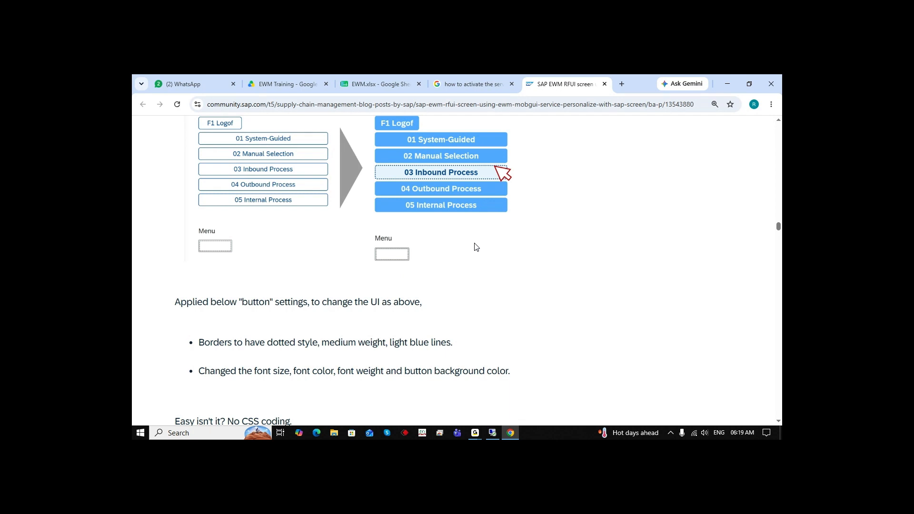
pyautogui.scroll(10, 476, 247)
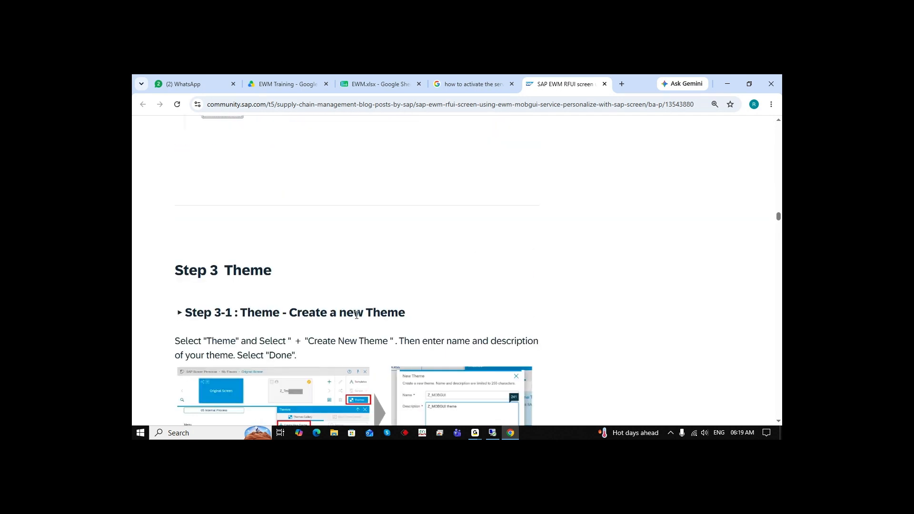
pyautogui.moveTo(288, 311); pyautogui.dragTo(401, 312)
pyautogui.click(468, 315)
pyautogui.scroll(6, 469, 316)
pyautogui.scroll(2, 469, 315)
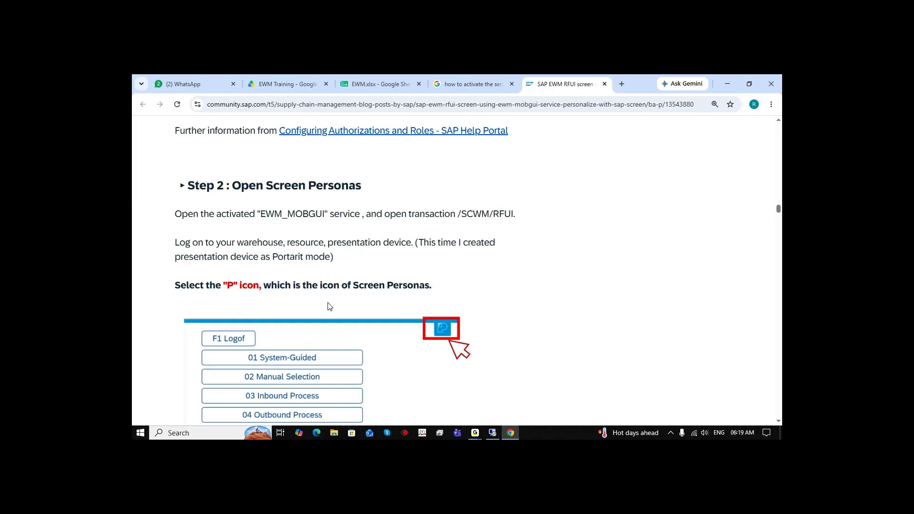
pyautogui.scroll(4, 361, 283)
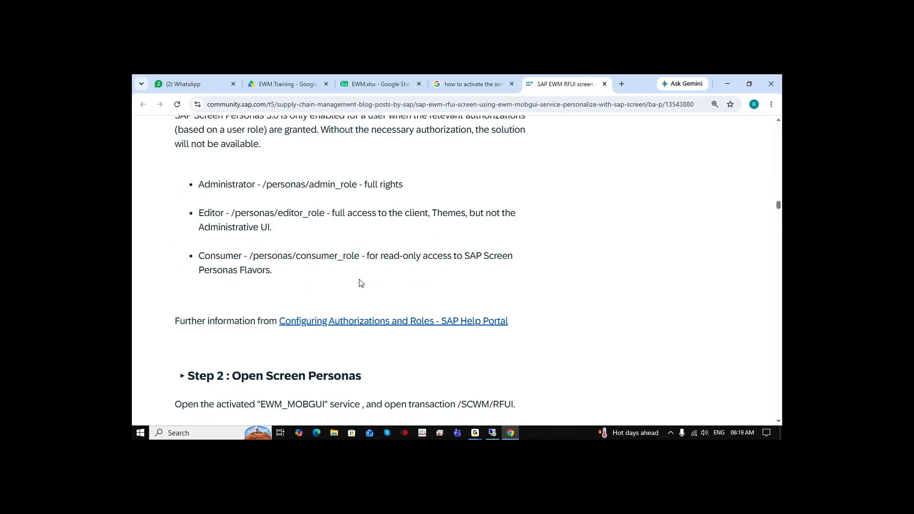
pyautogui.scroll(15, 360, 283)
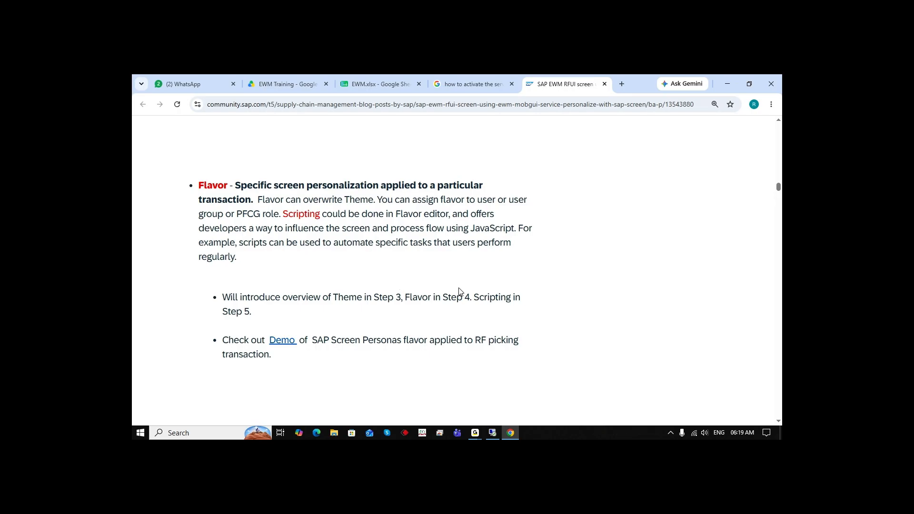
pyautogui.scroll(5, 460, 292)
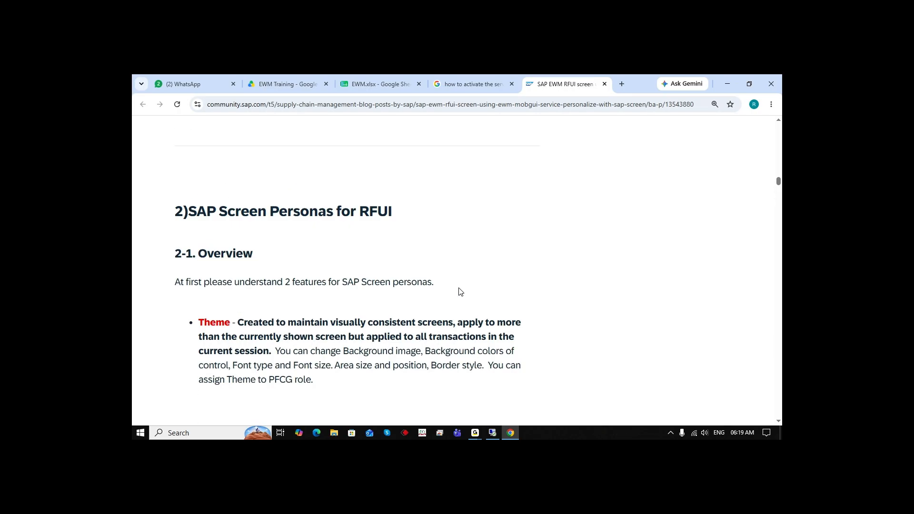
pyautogui.scroll(10, 461, 291)
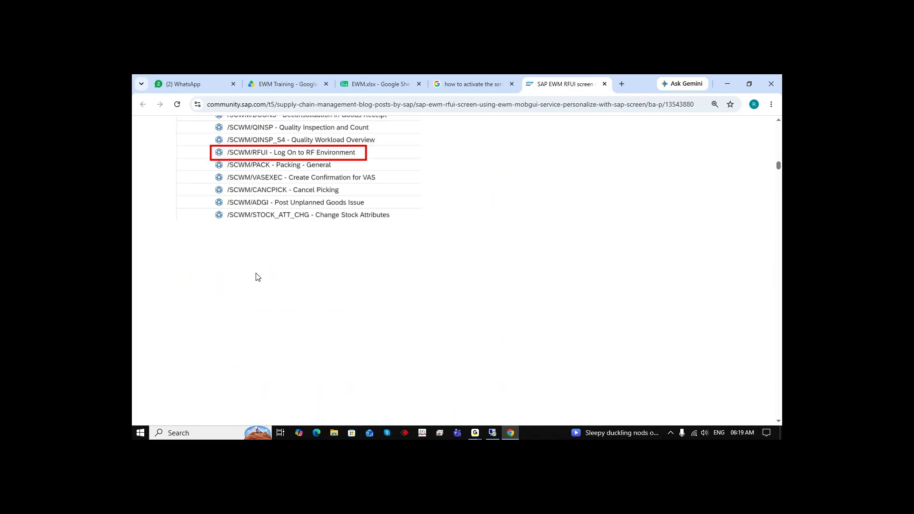
# Switch to the remote SAP system's Fiori launchpad and open the App Finder from the user menu
pyautogui.click(492, 433)
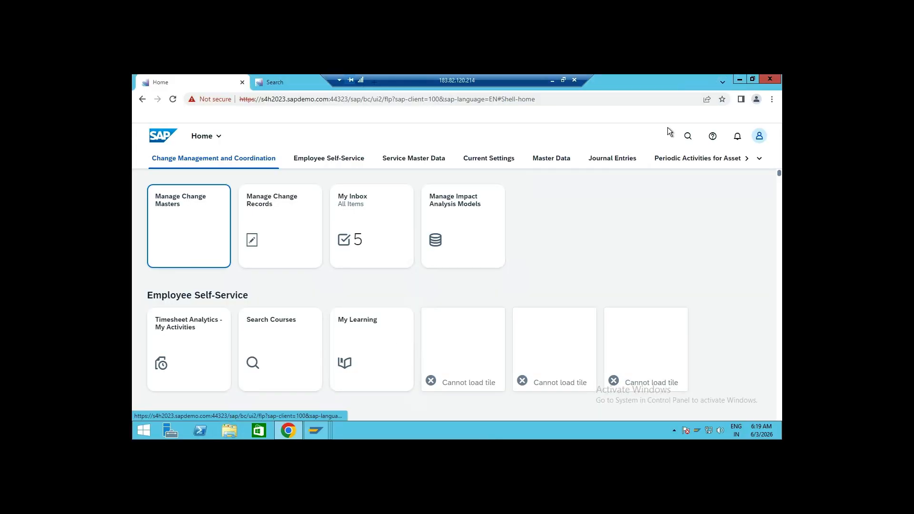
pyautogui.click(272, 85)
pyautogui.click(223, 83)
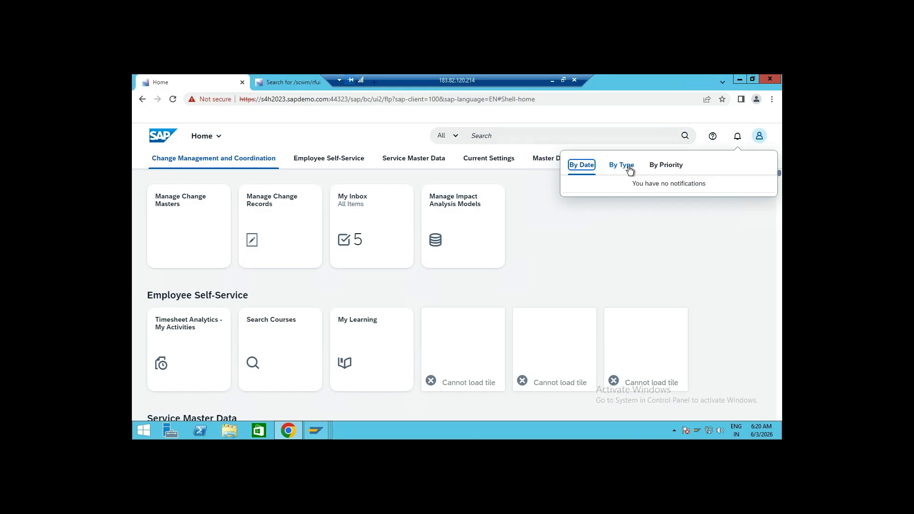
pyautogui.click(628, 169)
pyautogui.click(758, 137)
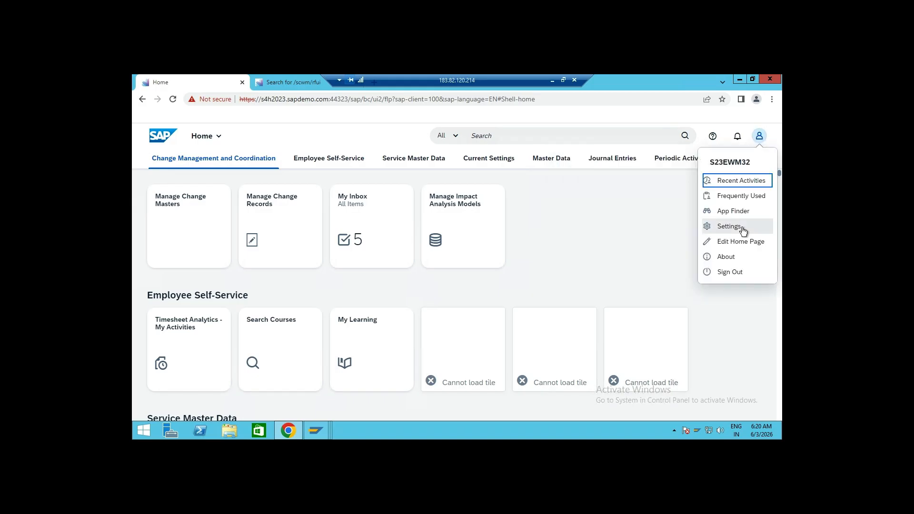
pyautogui.click(741, 211)
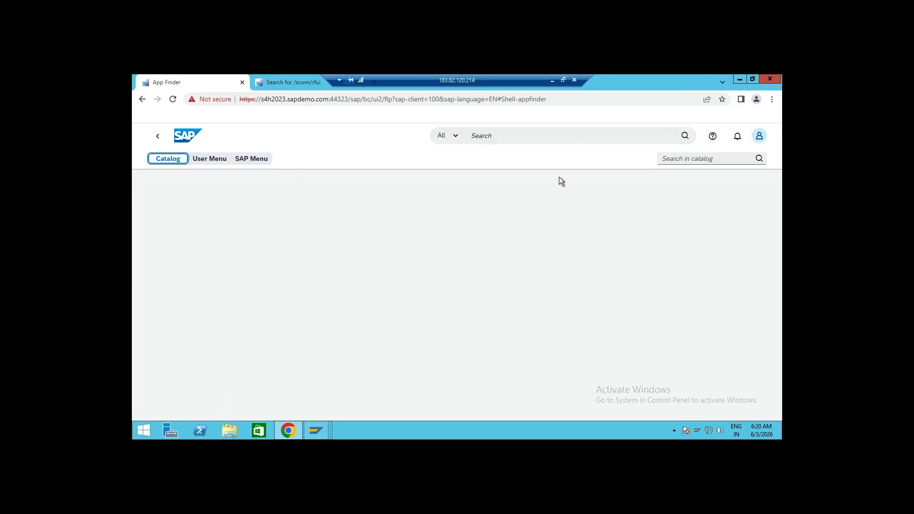
# Search the launchpad for /scwm/rfui and open the Test RF Environment app
pyautogui.click(534, 136)
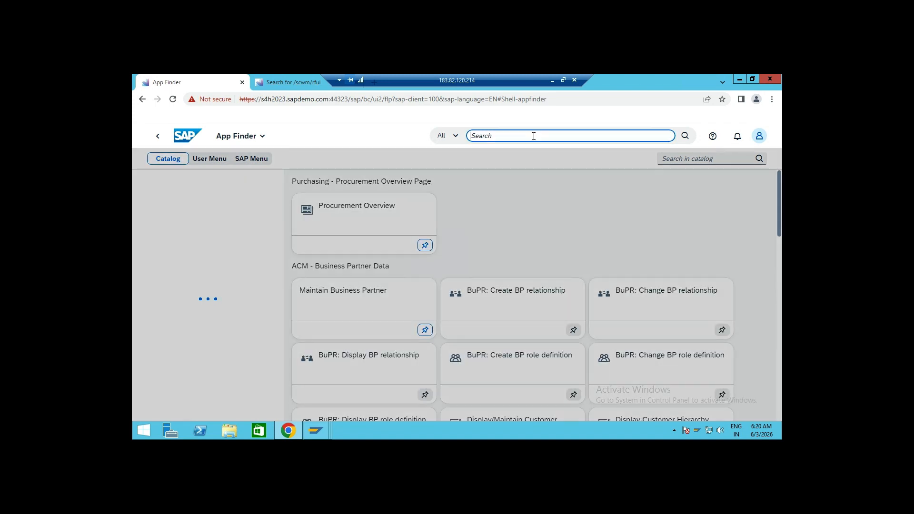
pyautogui.write('/scwm/')
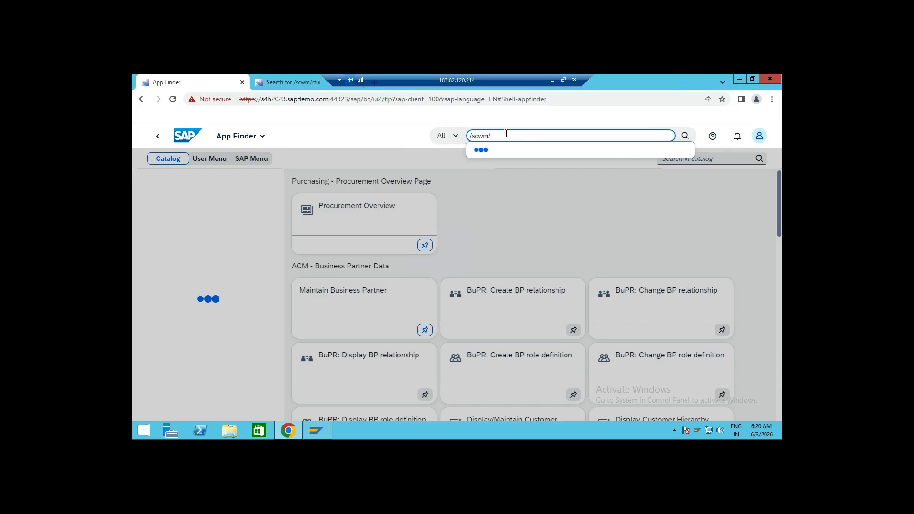
pyautogui.write('rfui')
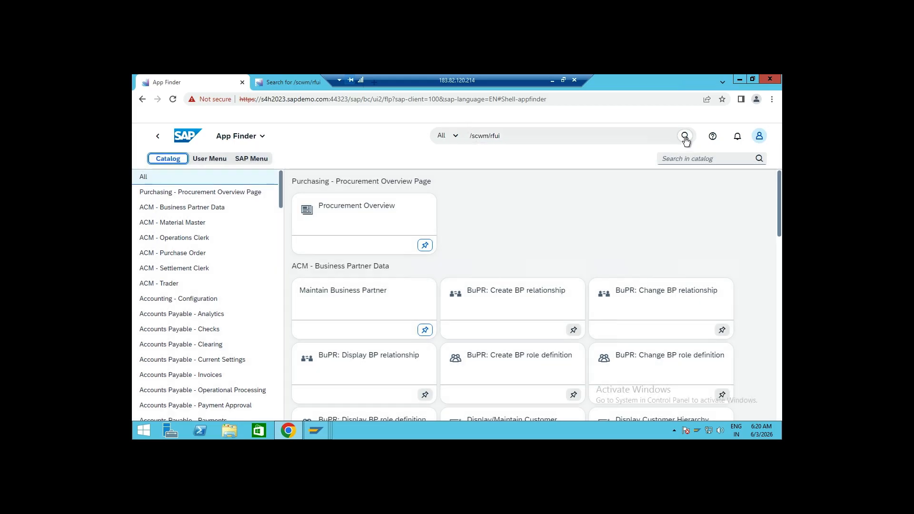
pyautogui.click(685, 136)
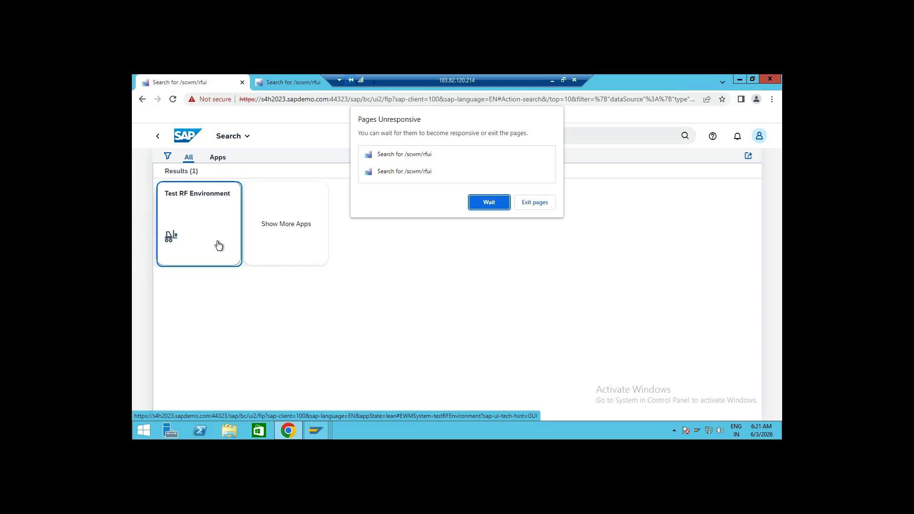
pyautogui.click(412, 175)
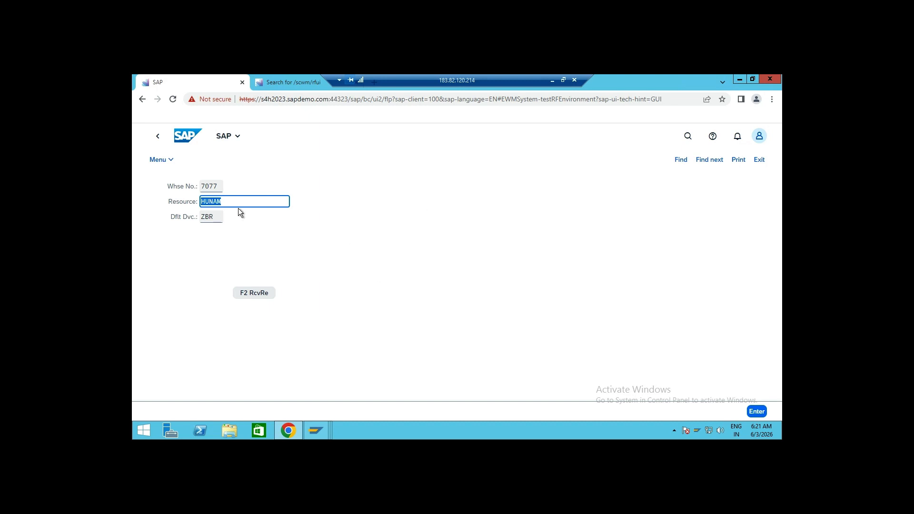
# Log on to the RF environment in the web GUI for warehouse 7077 with default device ZBR
pyautogui.moveTo(318, 433)
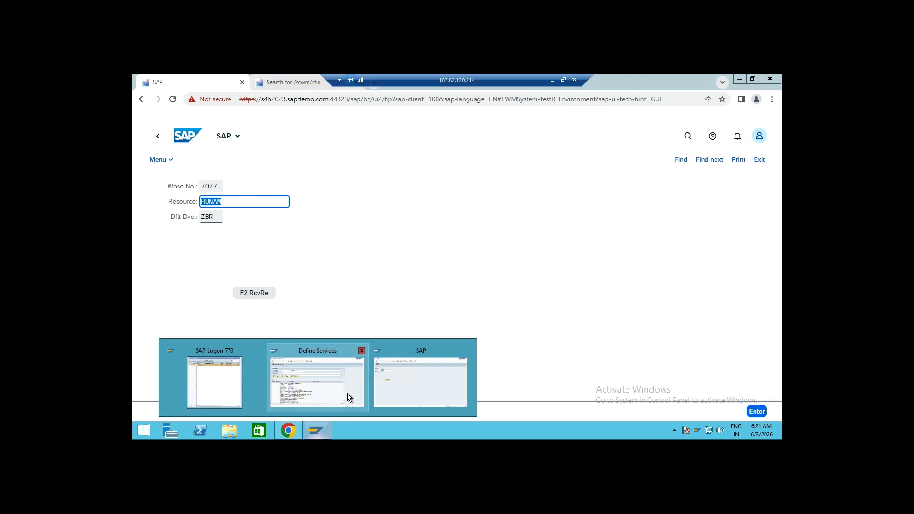
pyautogui.click(422, 378)
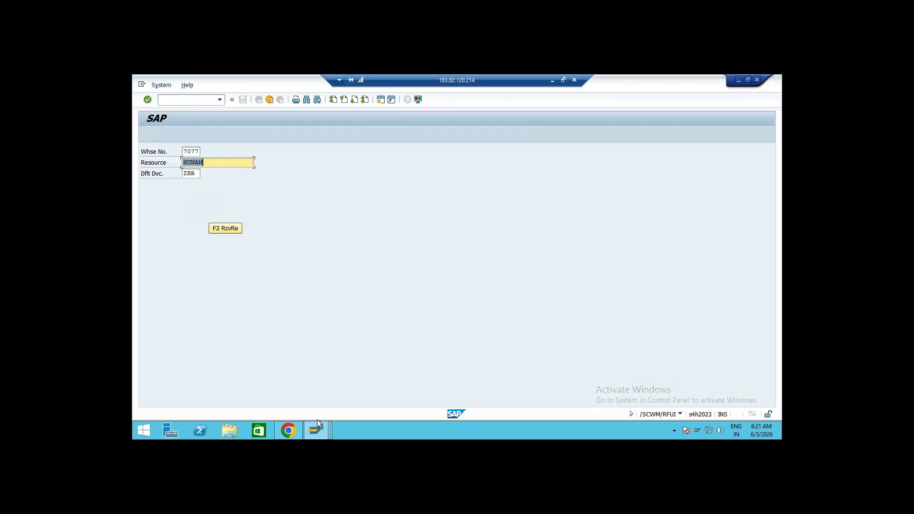
pyautogui.click(738, 80)
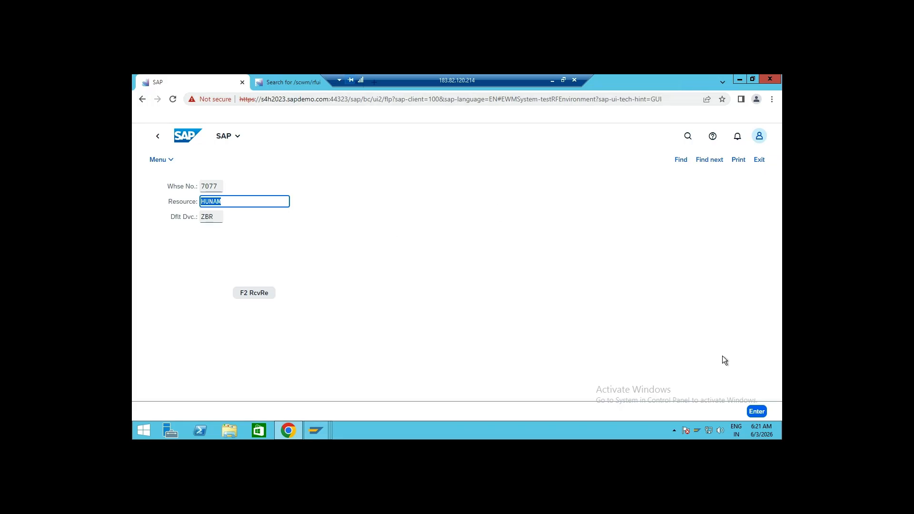
pyautogui.click(757, 412)
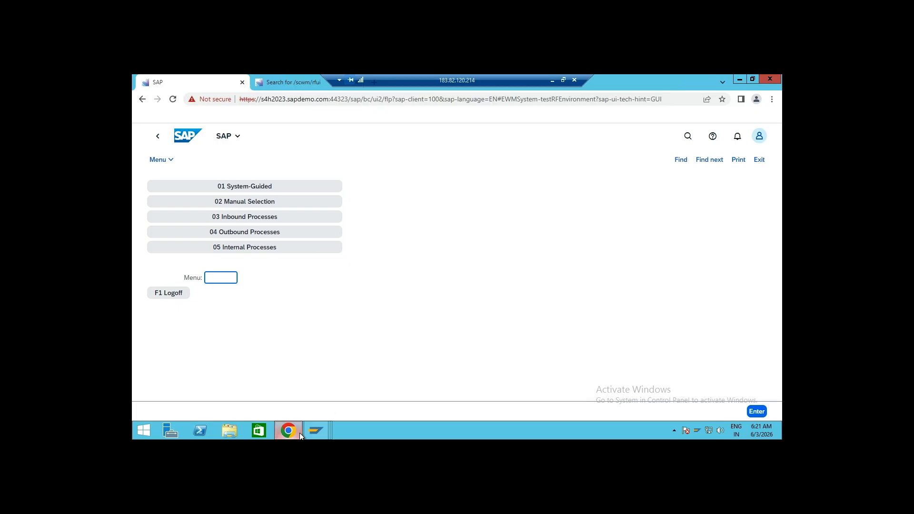
# Switch to the SAP GUI window and leave the /SCWM/RFUI transaction with /n
pyautogui.moveTo(321, 429)
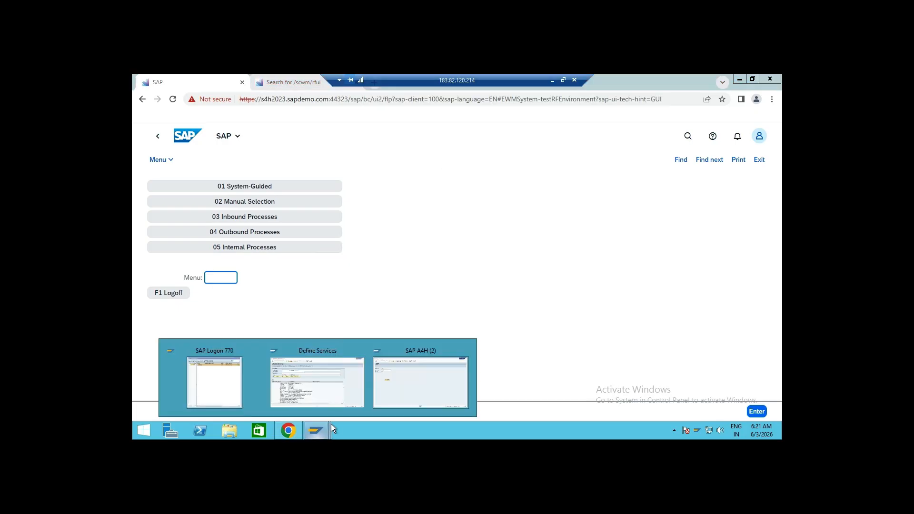
pyautogui.click(435, 375)
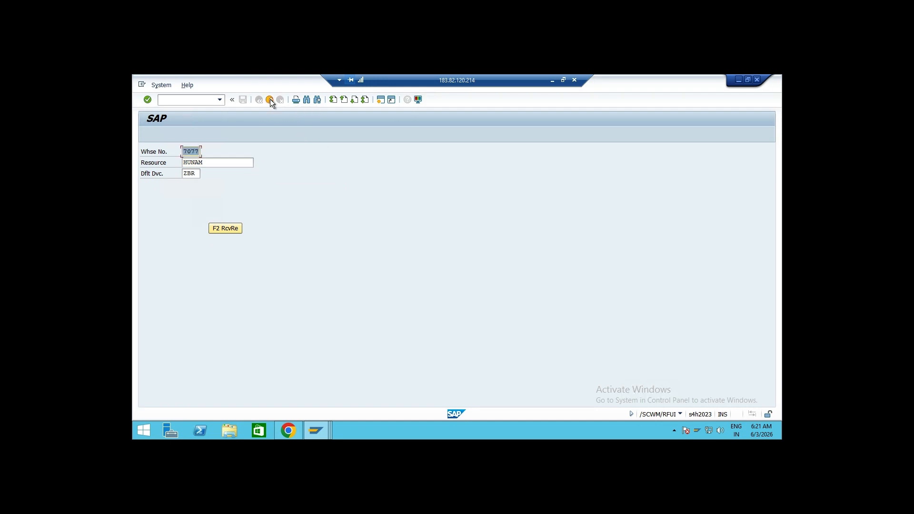
pyautogui.click(200, 100)
pyautogui.write('/n')
pyautogui.press('Return')
# Start transaction SU01 for user maintenance
pyautogui.click(201, 100)
pyautogui.write('su')
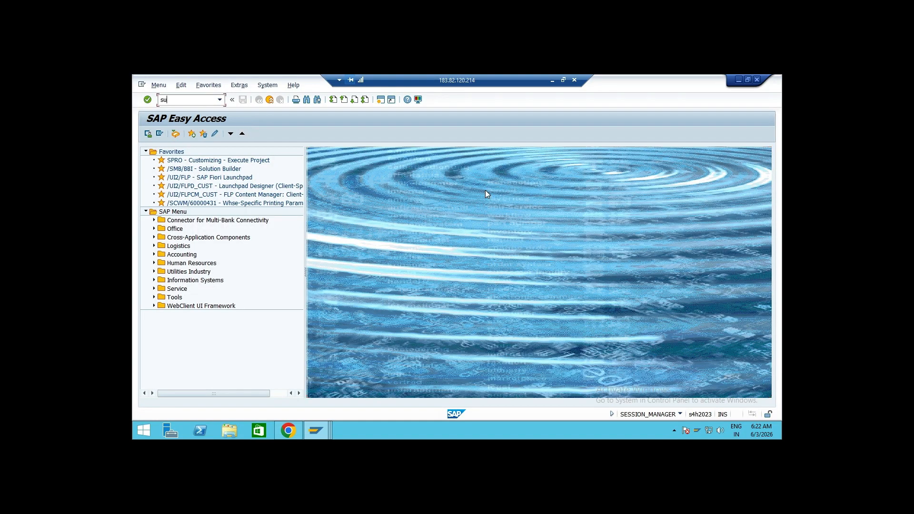
pyautogui.write('01')
pyautogui.press('Return')
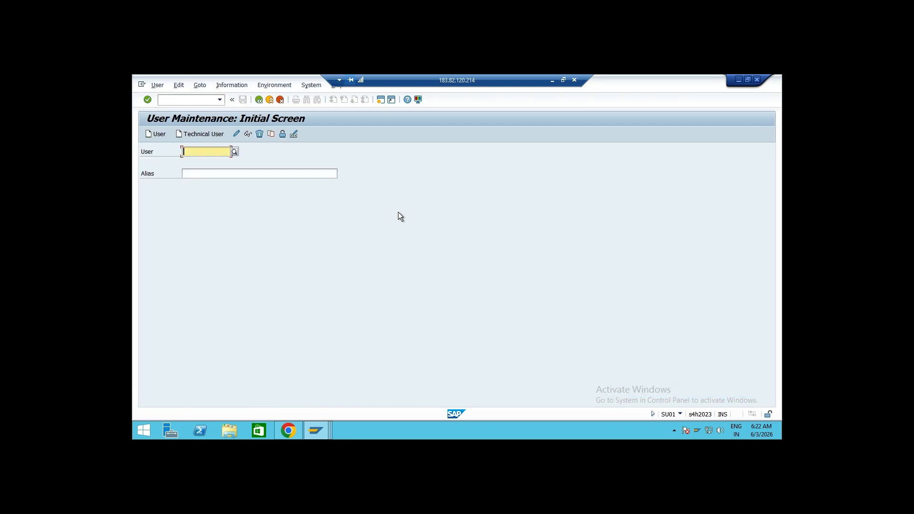
# Search for the EWM training user, open it in change mode and go to its role assignments
pyautogui.write('s23')
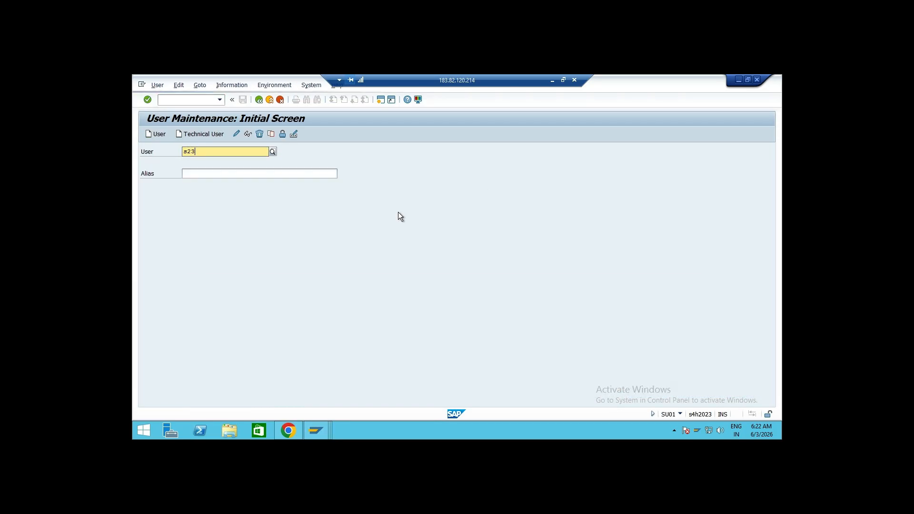
pyautogui.write('ewm')
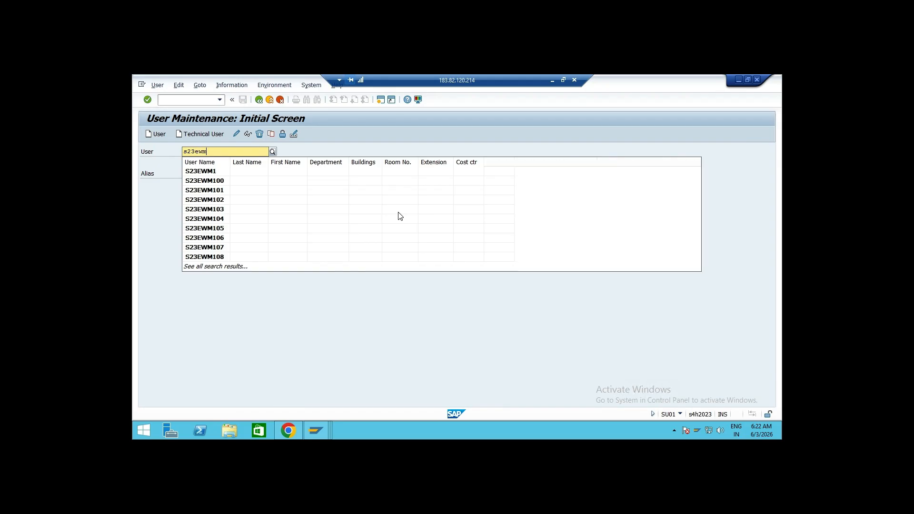
pyautogui.write('32')
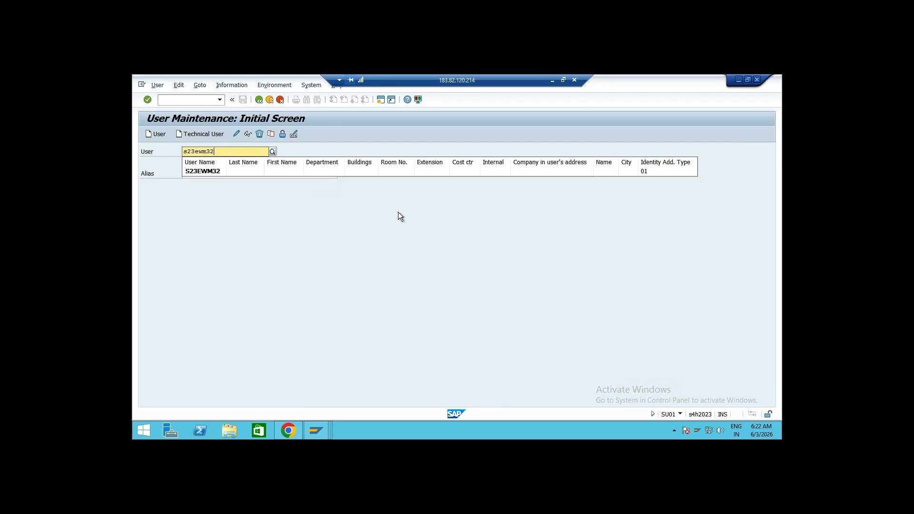
pyautogui.click(212, 172)
pyautogui.click(236, 135)
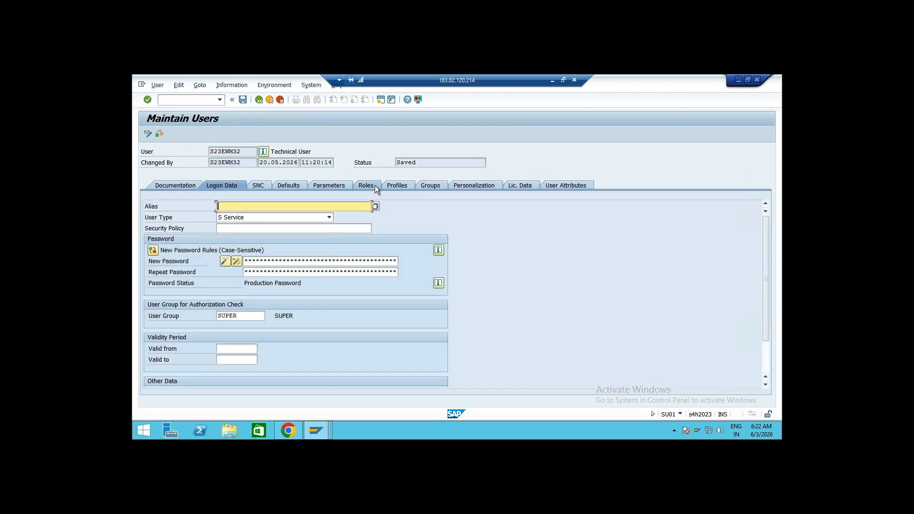
pyautogui.click(375, 187)
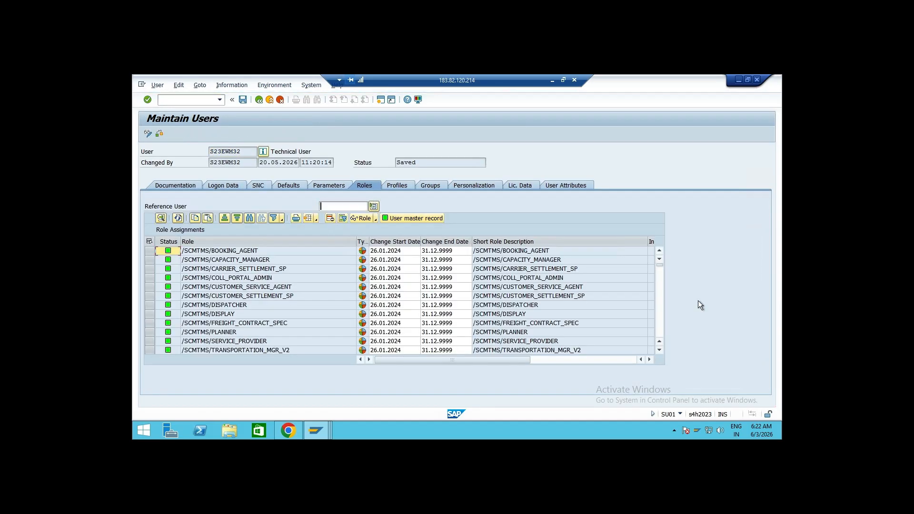
# Switch to the SAP community blog in the browser and scroll to the list of Screen Personas roles
pyautogui.moveTo(659, 265); pyautogui.dragTo(661, 333)
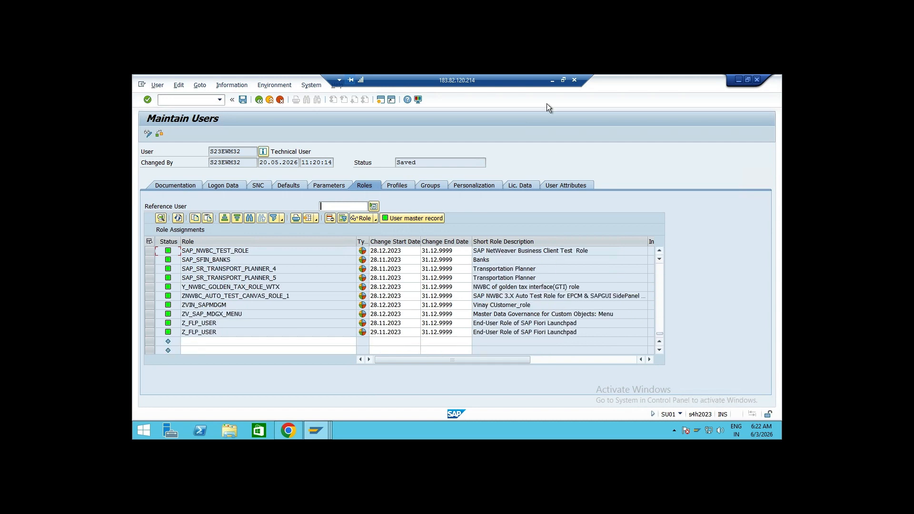
pyautogui.click(553, 81)
pyautogui.scroll(3, 577, 282)
pyautogui.scroll(-6, 578, 282)
pyautogui.scroll(8, 576, 283)
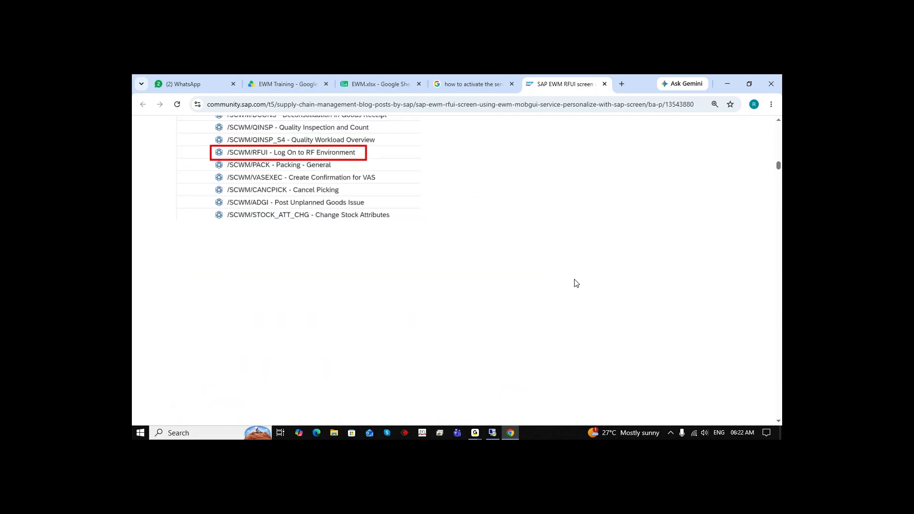
pyautogui.scroll(-20, 576, 283)
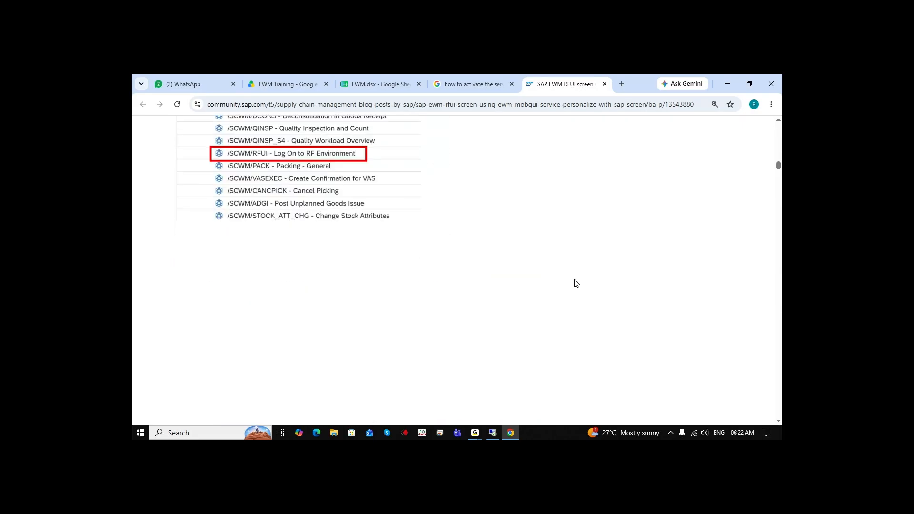
pyautogui.scroll(-6, 575, 283)
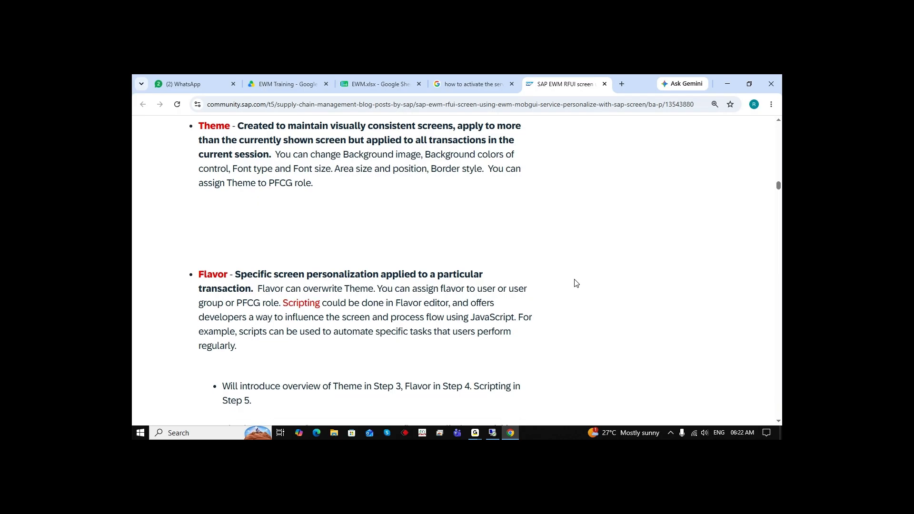
pyautogui.scroll(-10, 576, 283)
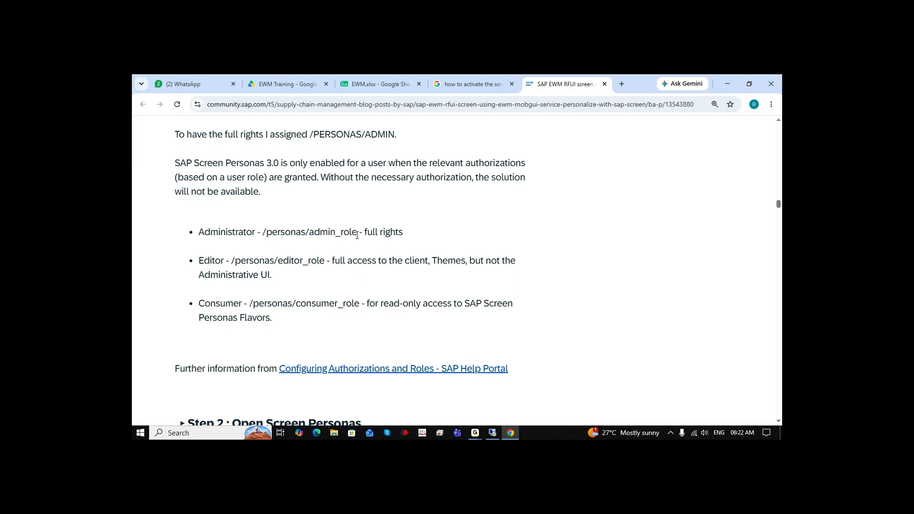
# Copy /personas/admin_role from the blog and try to add it as a new role assignment for the user
pyautogui.moveTo(357, 233); pyautogui.dragTo(264, 233)
pyautogui.hotkey('ctrl', 'c')
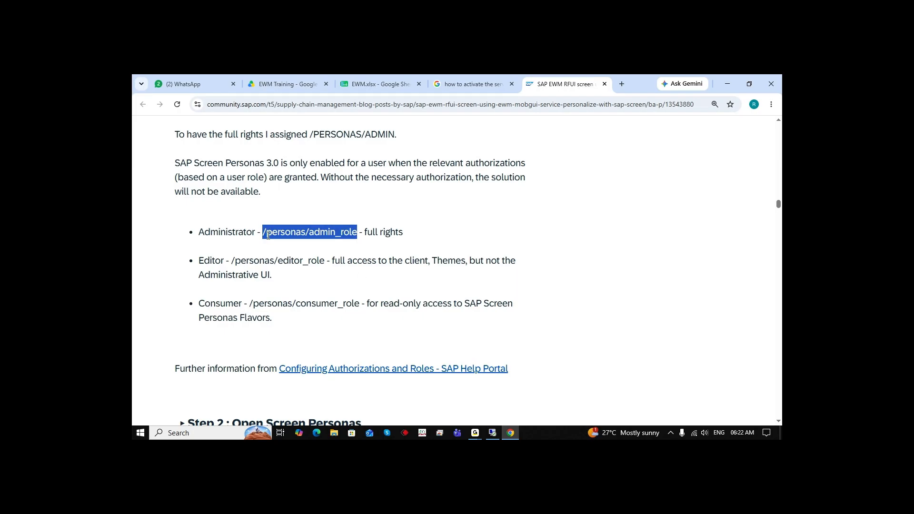
pyautogui.click(493, 428)
pyautogui.click(207, 341)
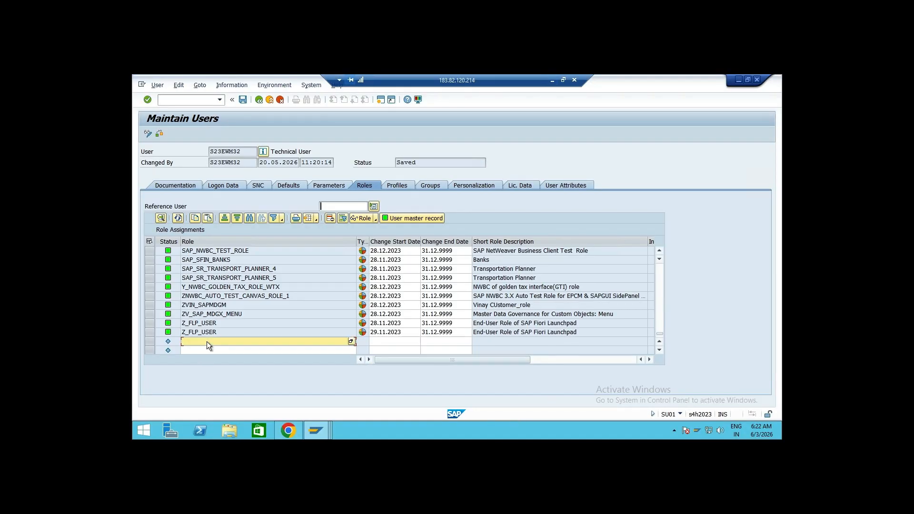
pyautogui.hotkey('ctrl', 'v')
pyautogui.press('Return')
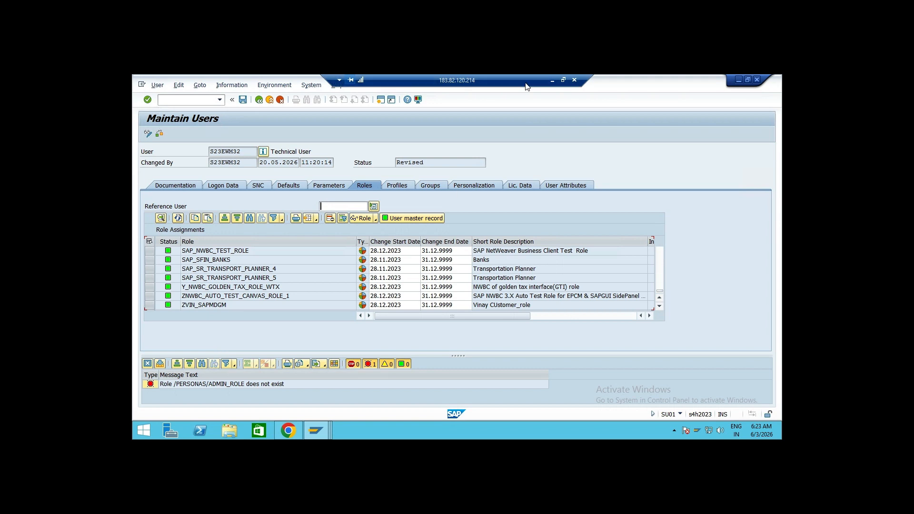
# Remove the /PERSONAS/ADMIN_ROLE entry from the user's role assignments
pyautogui.click(551, 81)
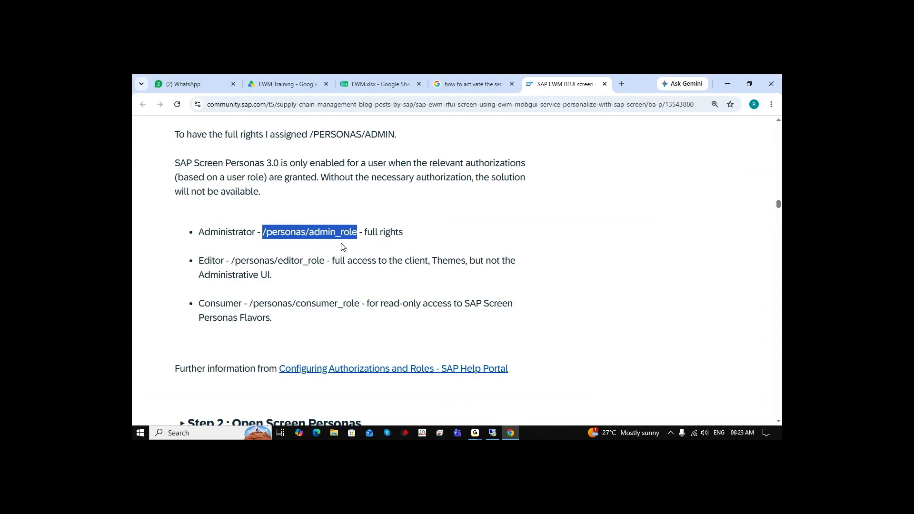
pyautogui.click(493, 432)
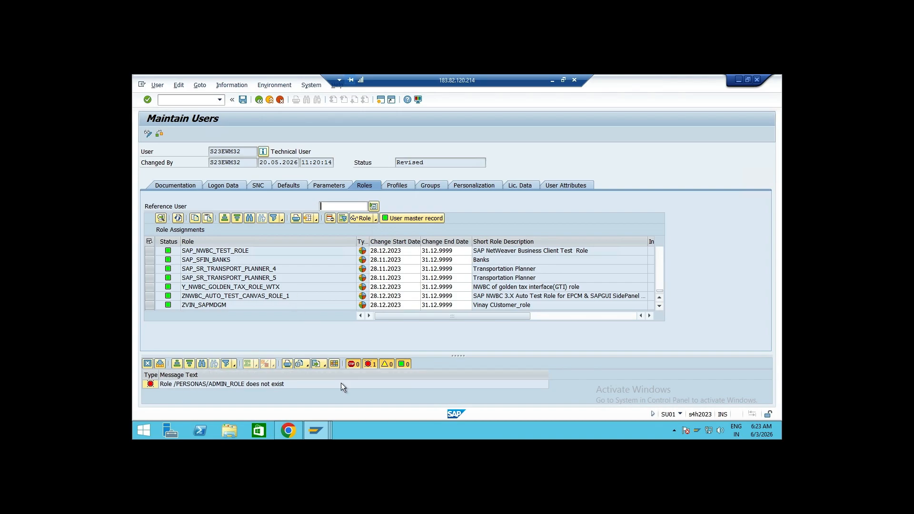
pyautogui.click(660, 306)
pyautogui.click(660, 305)
pyautogui.click(660, 306)
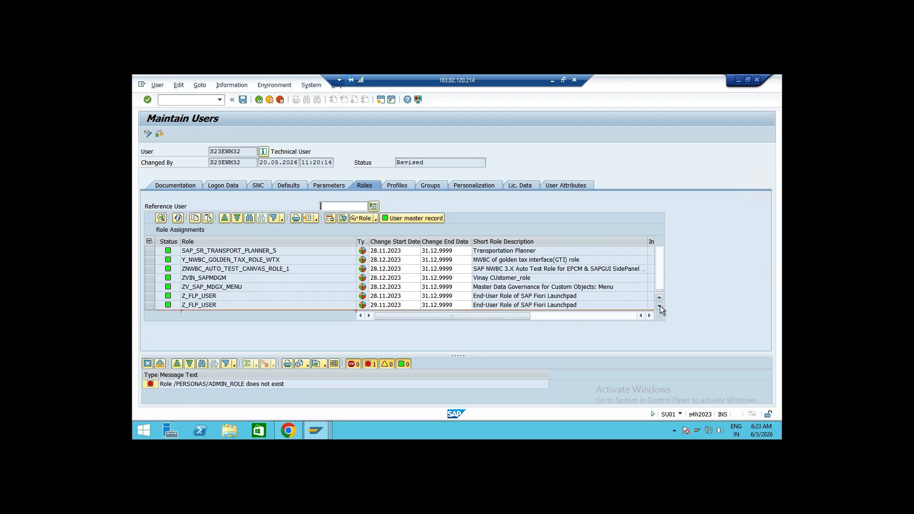
pyautogui.click(659, 306)
pyautogui.click(660, 305)
pyautogui.click(284, 293)
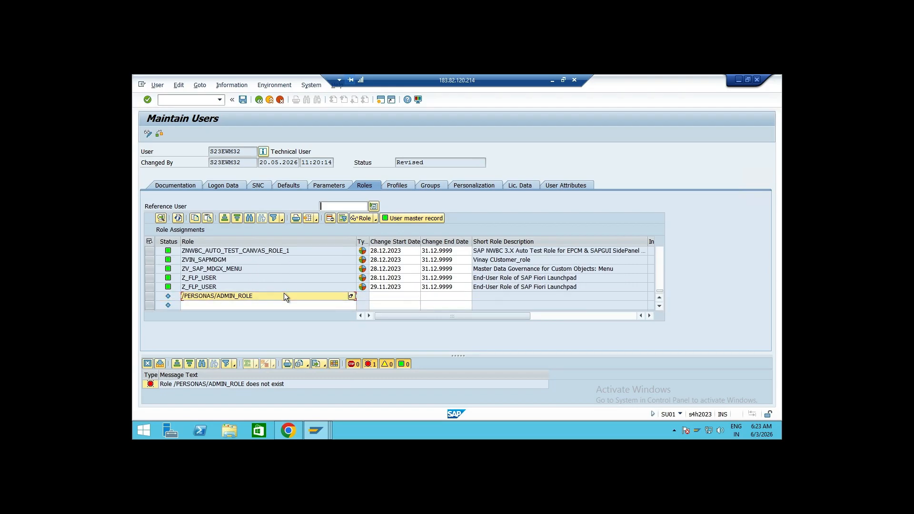
pyautogui.press('Return')
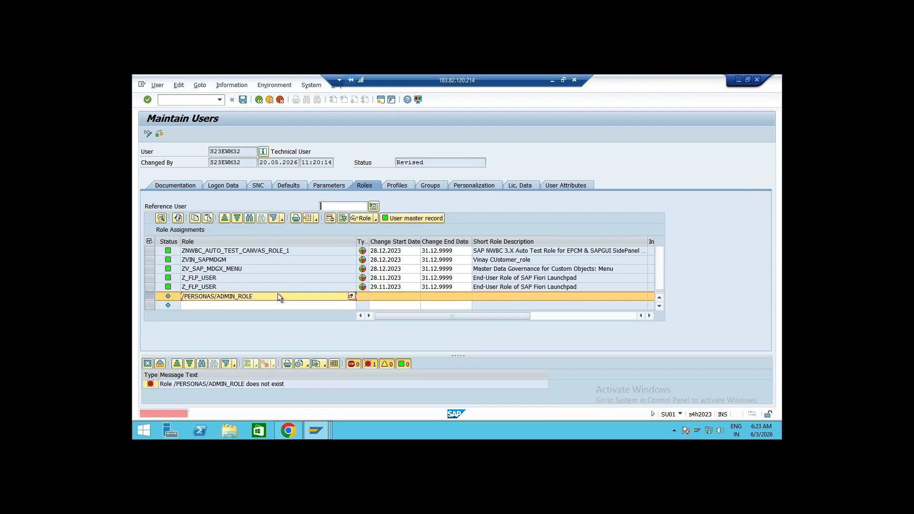
pyautogui.press('Delete')
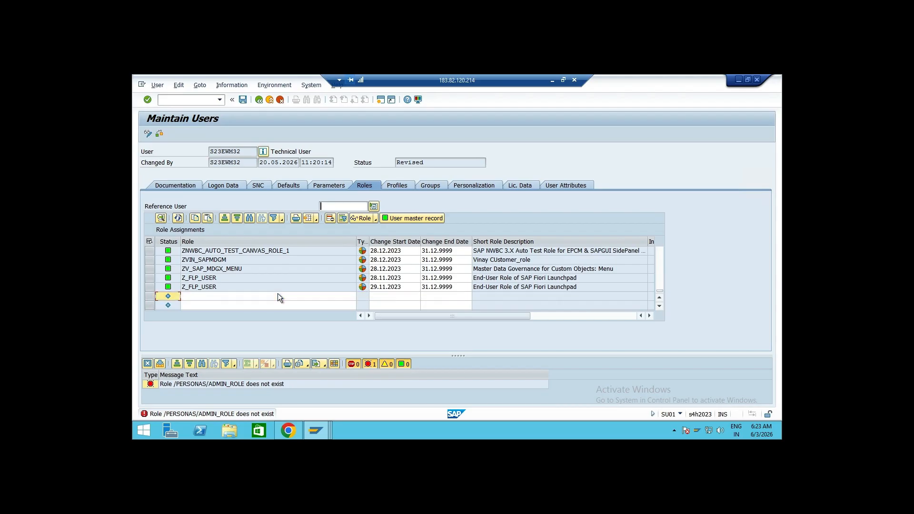
# Paste /personas/admin_role into the empty role row again and clear it
pyautogui.click(268, 296)
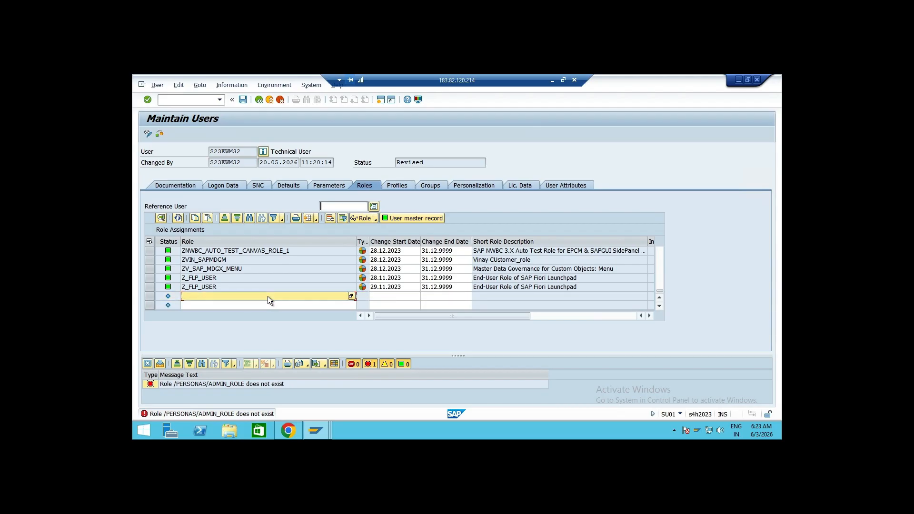
pyautogui.write('/personas/admin_role')
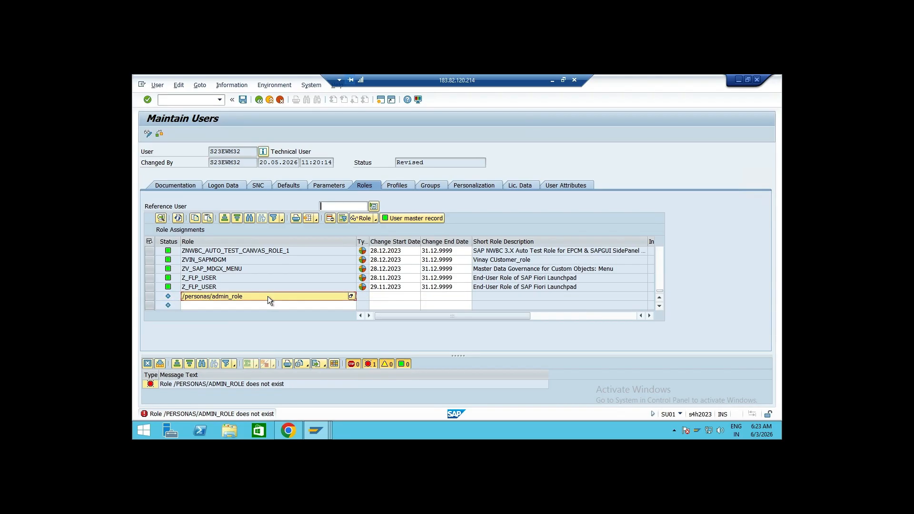
pyautogui.press('Tab')
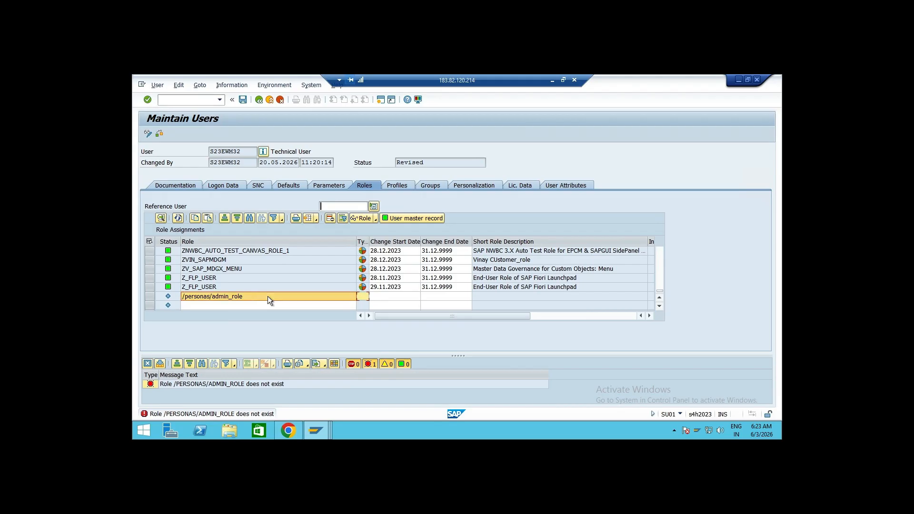
pyautogui.click(268, 296)
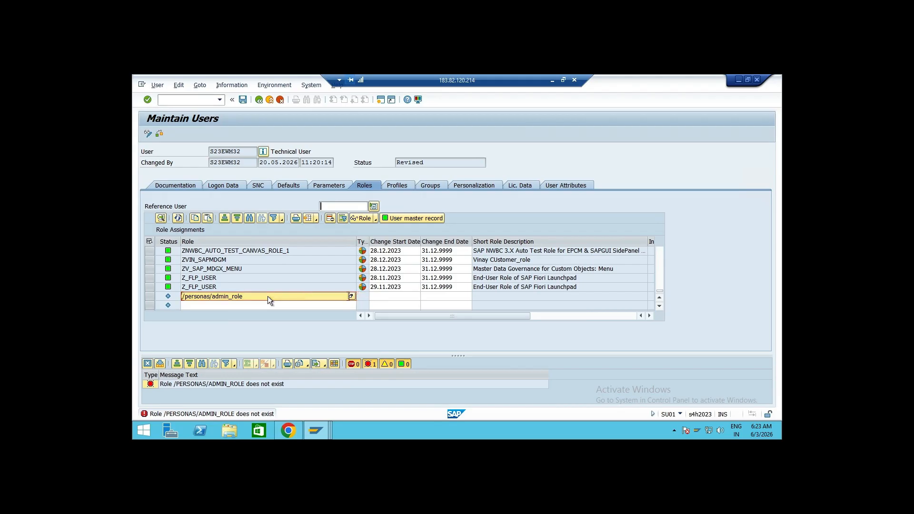
pyautogui.press('Delete')
# Copy /personas/admin from the blog and try to assign it as a role for the user
pyautogui.click(552, 80)
pyautogui.click(458, 229)
pyautogui.moveTo(335, 232); pyautogui.dragTo(264, 229)
pyautogui.hotkey('ctrl', 'c')
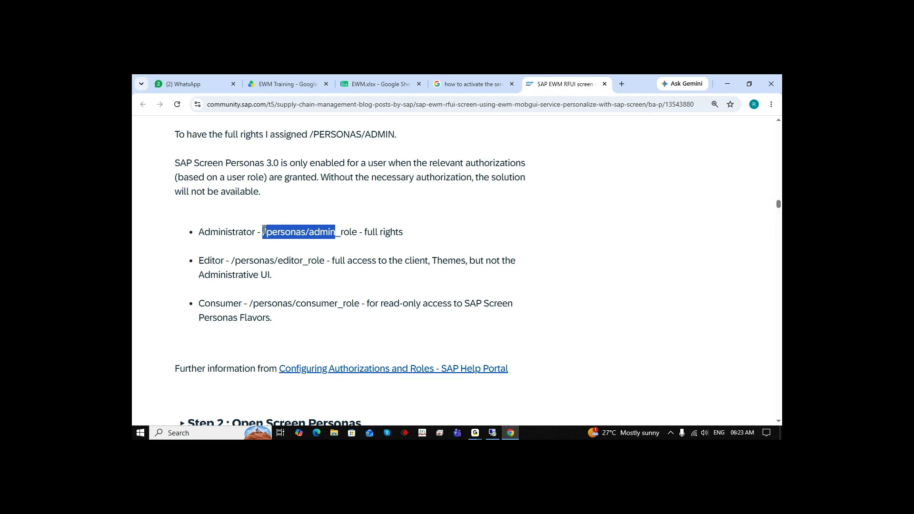
pyautogui.click(492, 433)
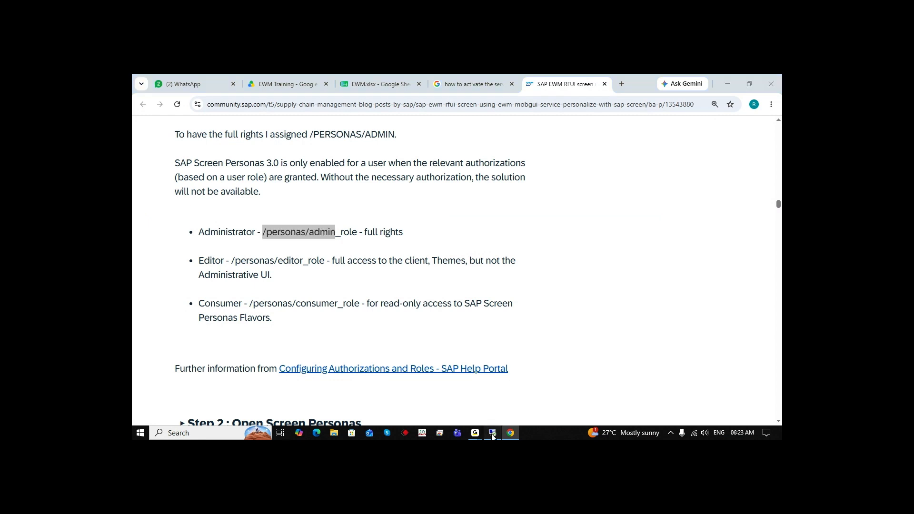
pyautogui.hotkey('ctrl', 'v')
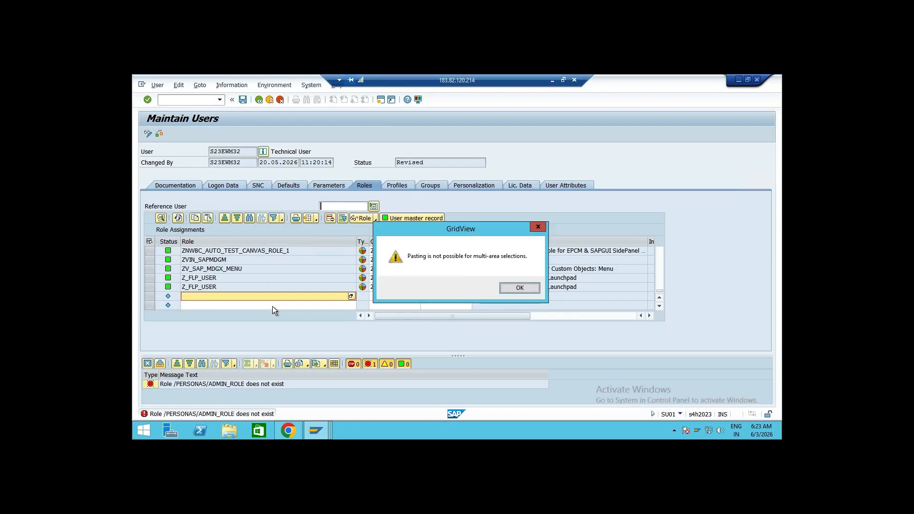
pyautogui.click(518, 288)
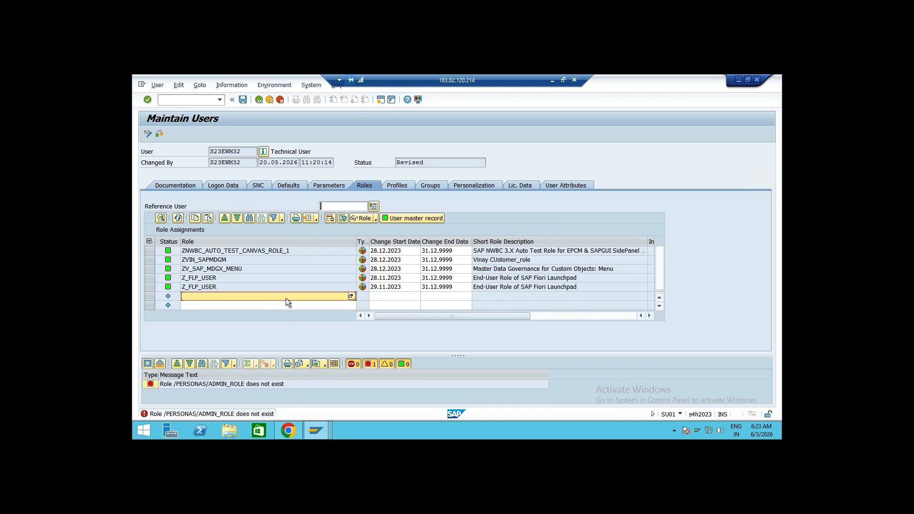
pyautogui.hotkey('ctrl', 'v')
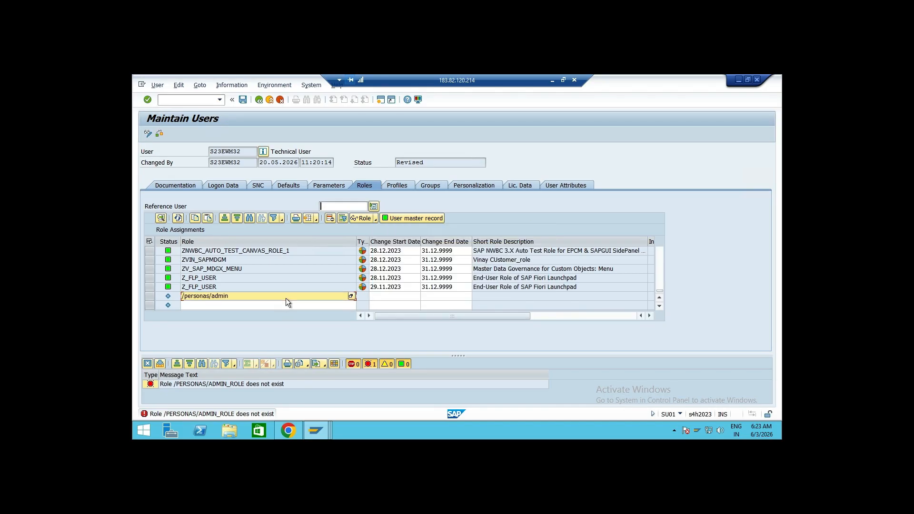
pyautogui.press('Return')
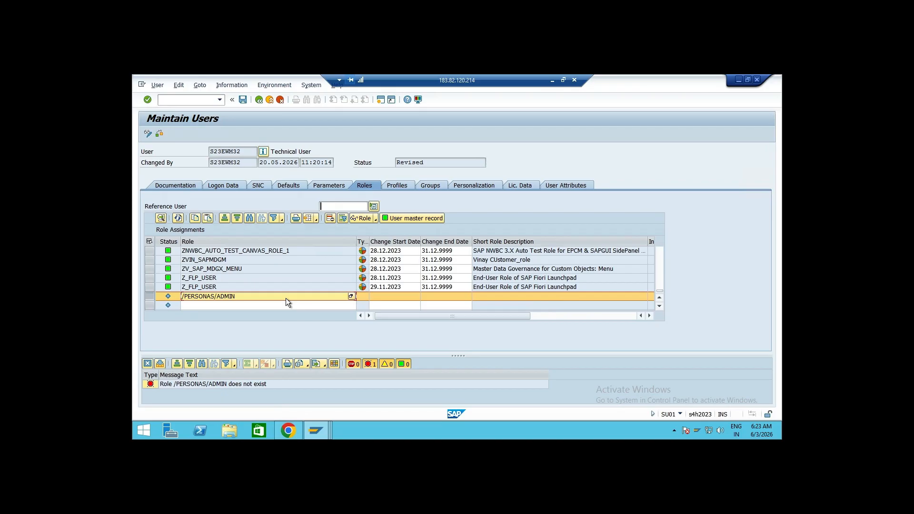
# Open the SAP Fiori Apps Reference Library in a new browser tab and show all apps
pyautogui.click(552, 80)
pyautogui.click(620, 84)
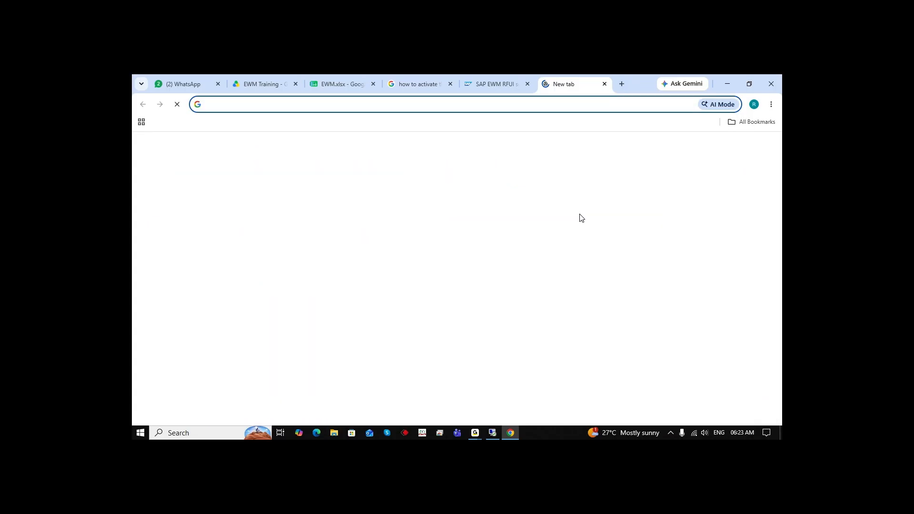
pyautogui.write('fioriappslibrary.hana.ondemand.com/sap/fix/externalViewer/#')
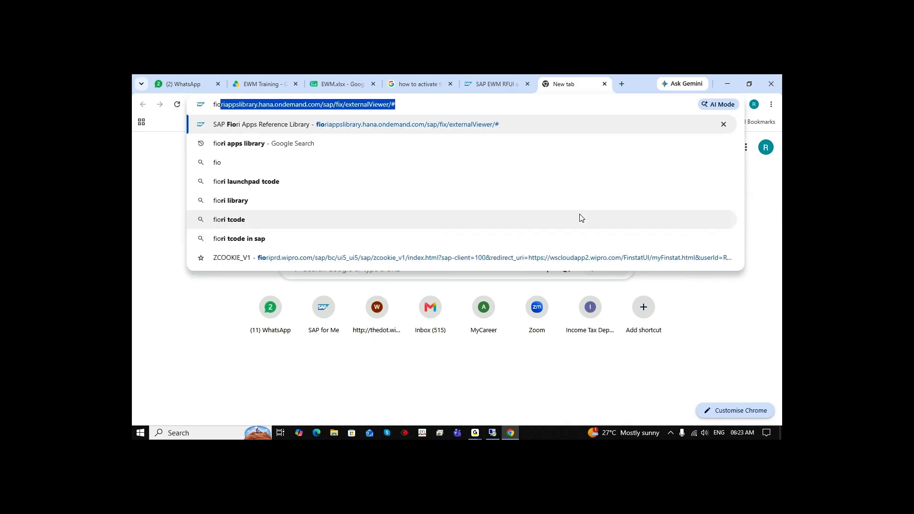
pyautogui.press('Return')
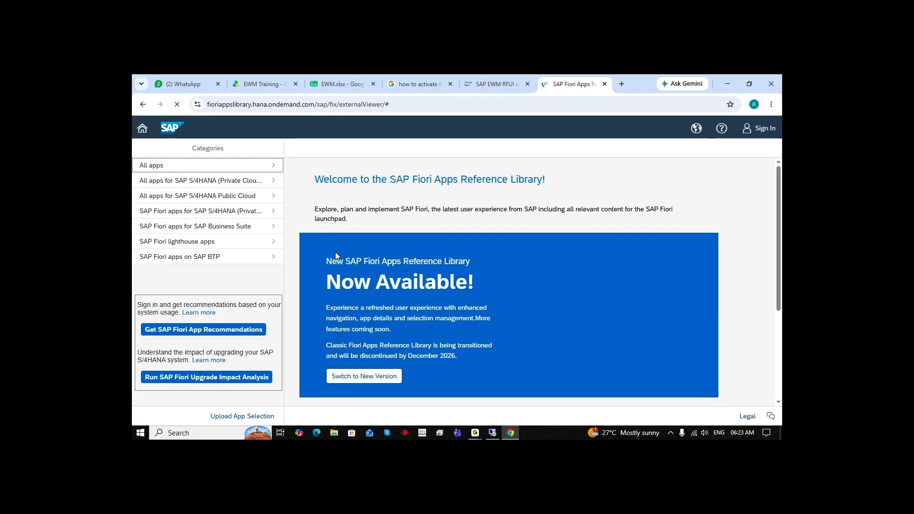
pyautogui.click(217, 169)
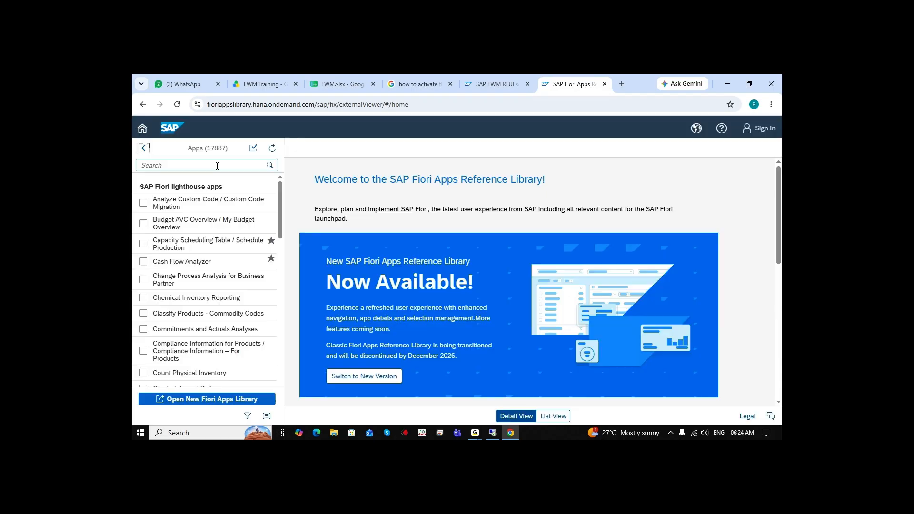
# Search the Fiori Apps Reference Library for screen personas and open the Adapt UI for Classic Applications with Screen Personas app
pyautogui.write('scr')
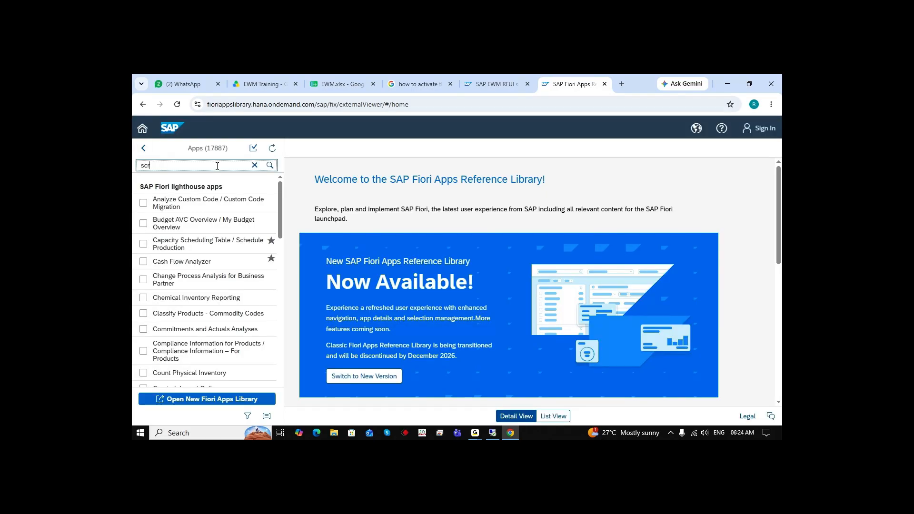
pyautogui.write('een personan')
pyautogui.press('BackSpace')
pyautogui.write('s')
pyautogui.press('Return')
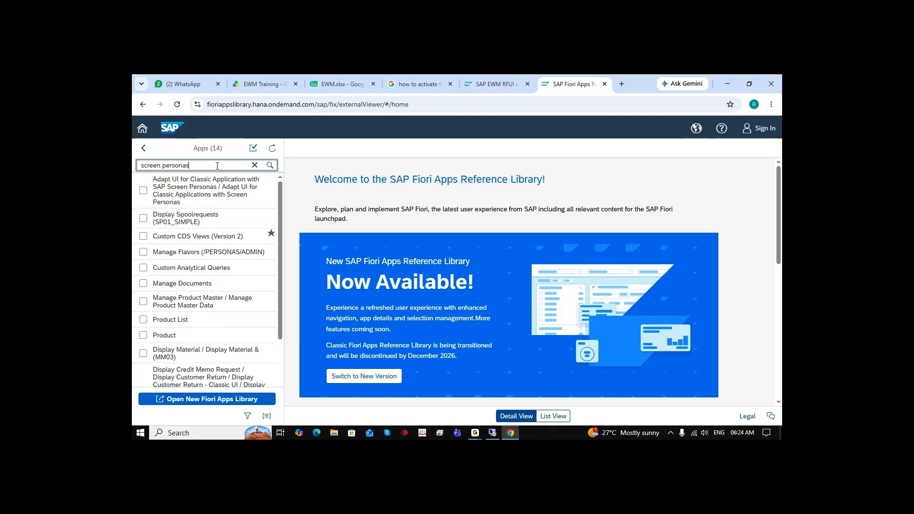
pyautogui.click(223, 193)
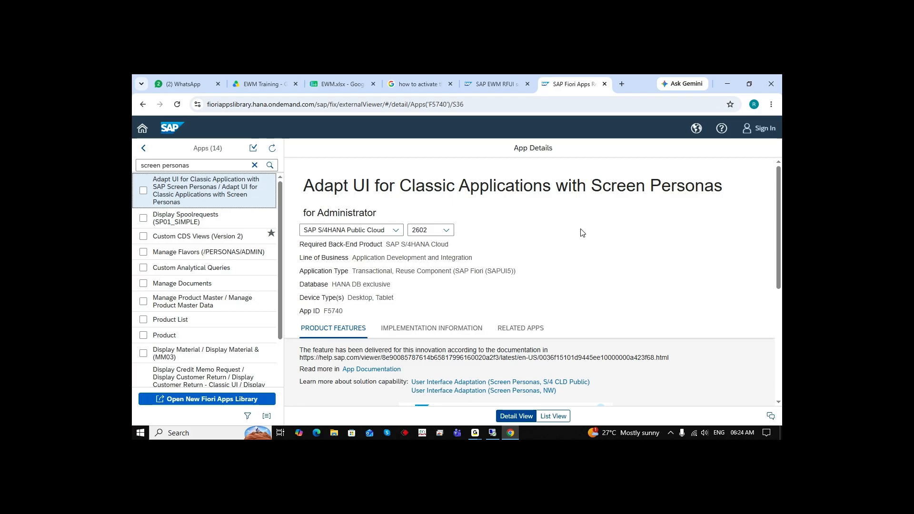
# Examine the app's implementation configuration, its business catalogs and business roles, and the available releases
pyautogui.scroll(-5, 582, 235)
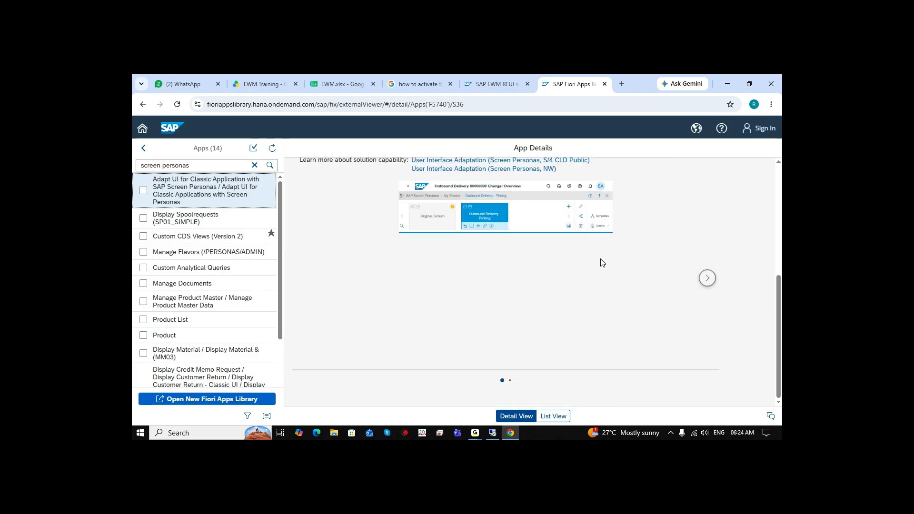
pyautogui.scroll(4, 605, 262)
pyautogui.click(470, 298)
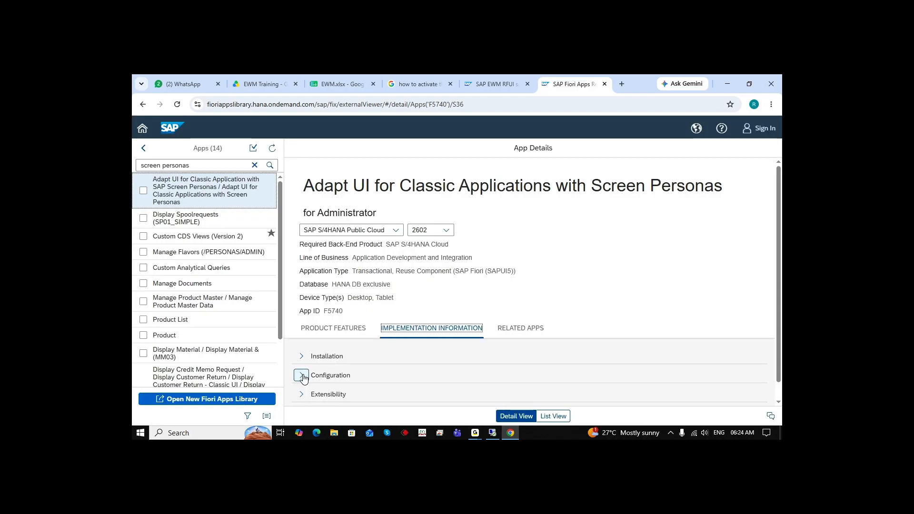
pyautogui.click(302, 375)
pyautogui.scroll(-4, 607, 343)
pyautogui.scroll(-10, 607, 343)
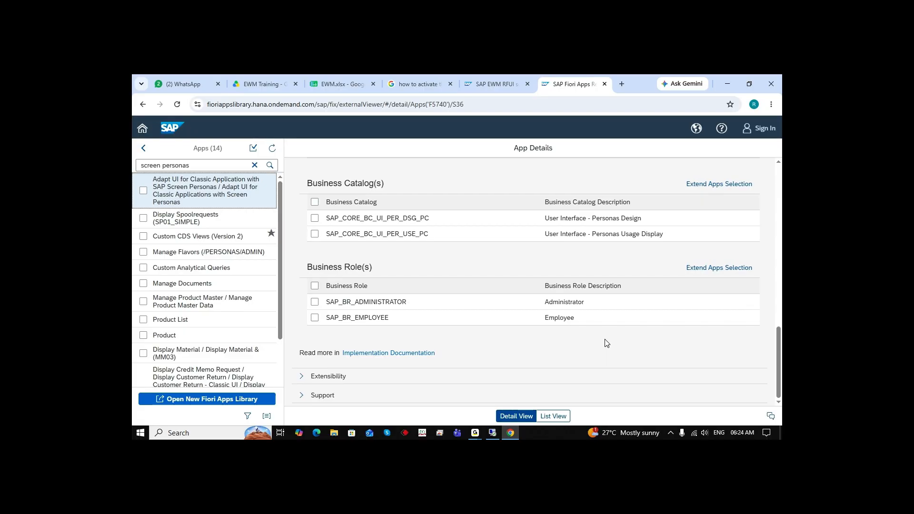
pyautogui.moveTo(414, 305); pyautogui.dragTo(325, 305)
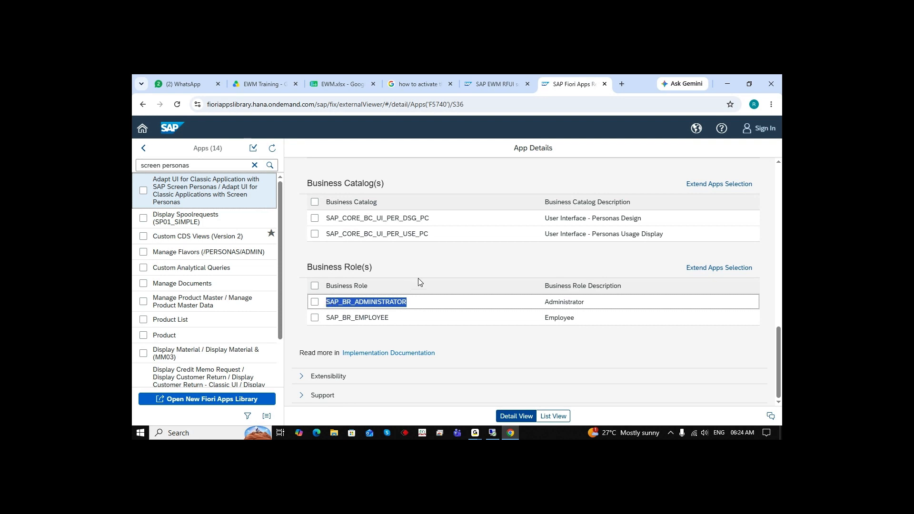
pyautogui.scroll(5, 484, 294)
pyautogui.scroll(5, 483, 294)
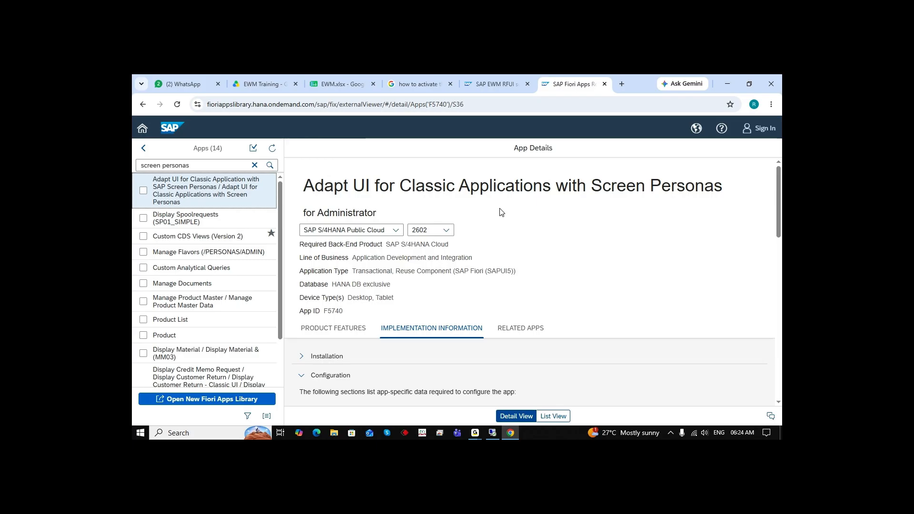
pyautogui.click(446, 231)
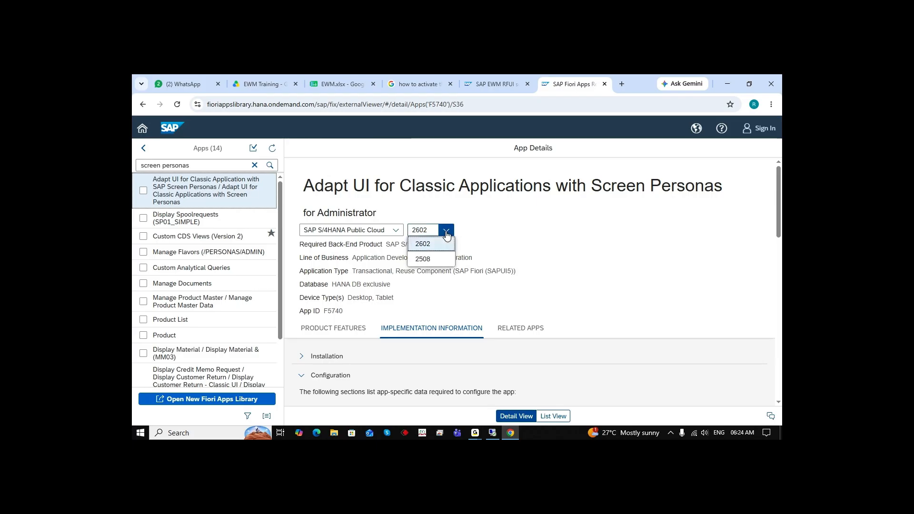
pyautogui.click(553, 237)
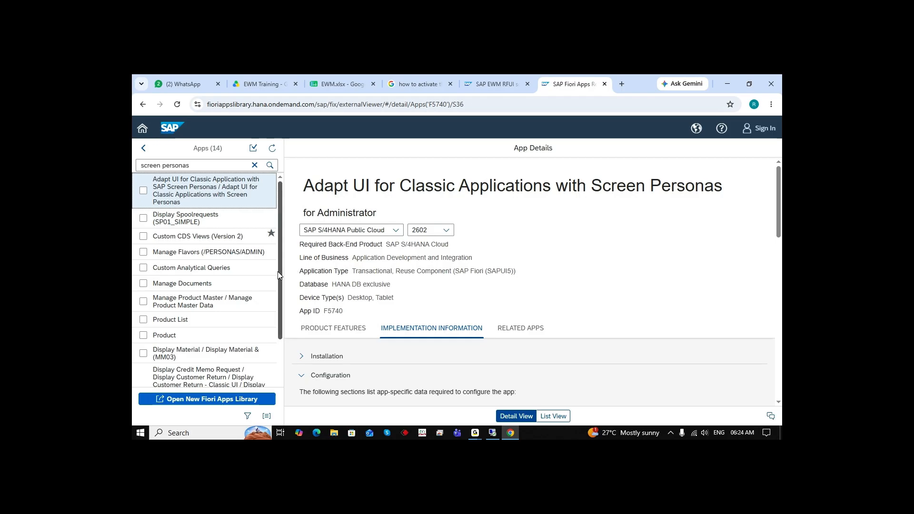
# Open the Manage Flavors (/PERSONAS/ADMIN) app and copy its SAP_BR_ADMINISTRATOR business role from the configuration
pyautogui.click(187, 253)
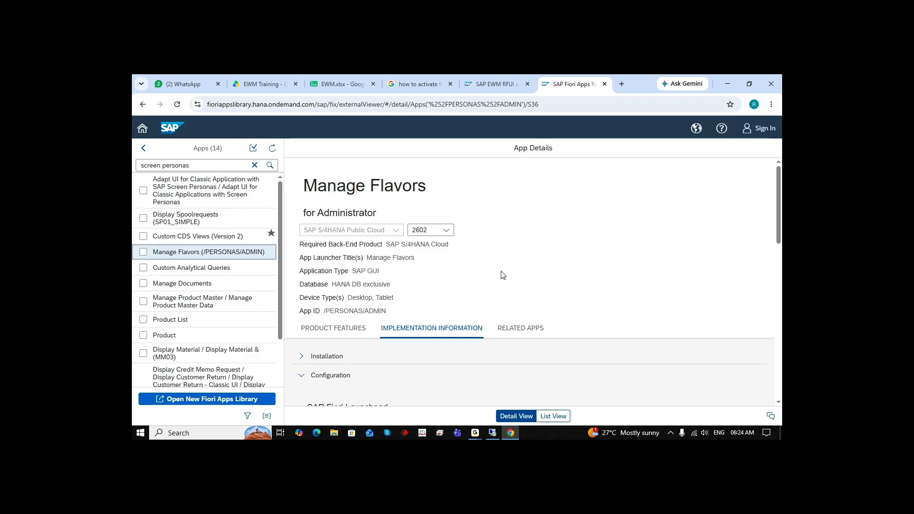
pyautogui.scroll(-3, 491, 284)
pyautogui.scroll(-5, 589, 267)
pyautogui.scroll(-2, 588, 276)
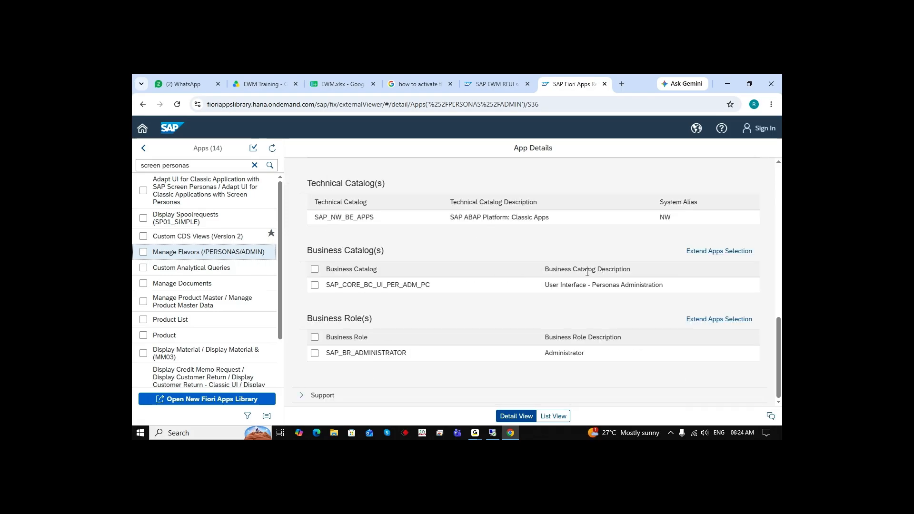
pyautogui.moveTo(410, 354); pyautogui.dragTo(327, 353)
pyautogui.hotkey('ctrl', 'c')
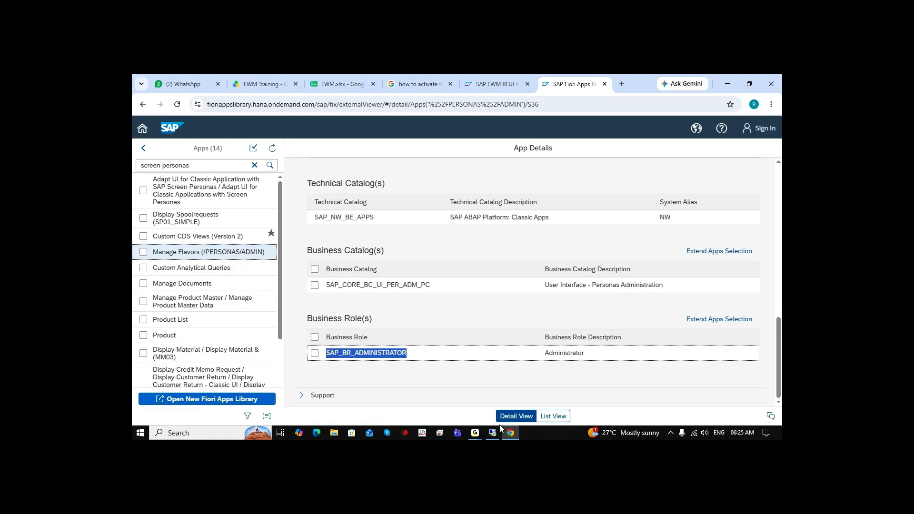
# Replace the /PERSONAS/ADMIN role entry with SAP_BR_ADMINISTRATOR in the user's role assignments, save the user and exit
pyautogui.moveTo(493, 434)
pyautogui.click(496, 405)
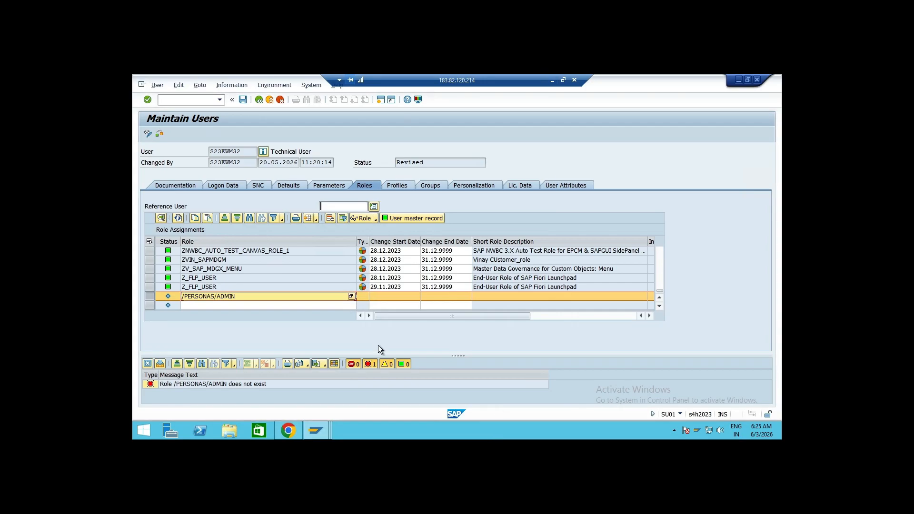
pyautogui.click(231, 296)
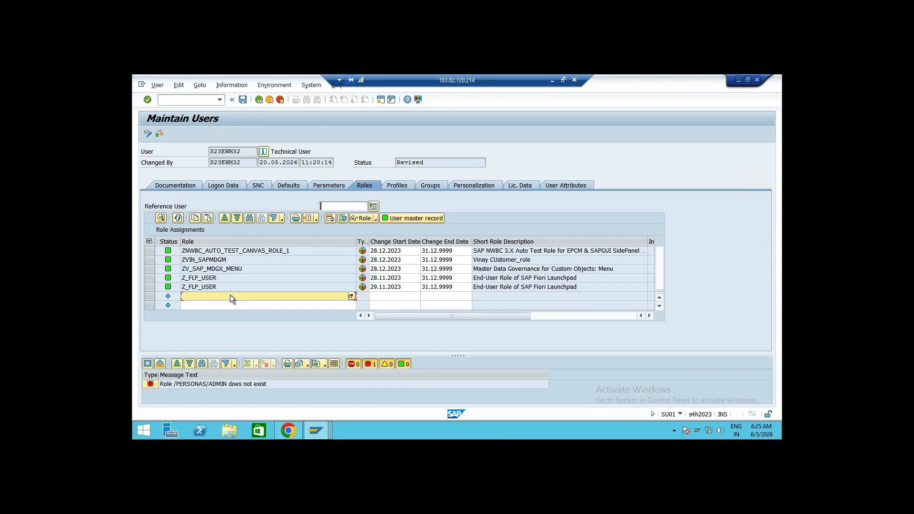
pyautogui.hotkey('ctrl', 'v')
pyautogui.press('Return')
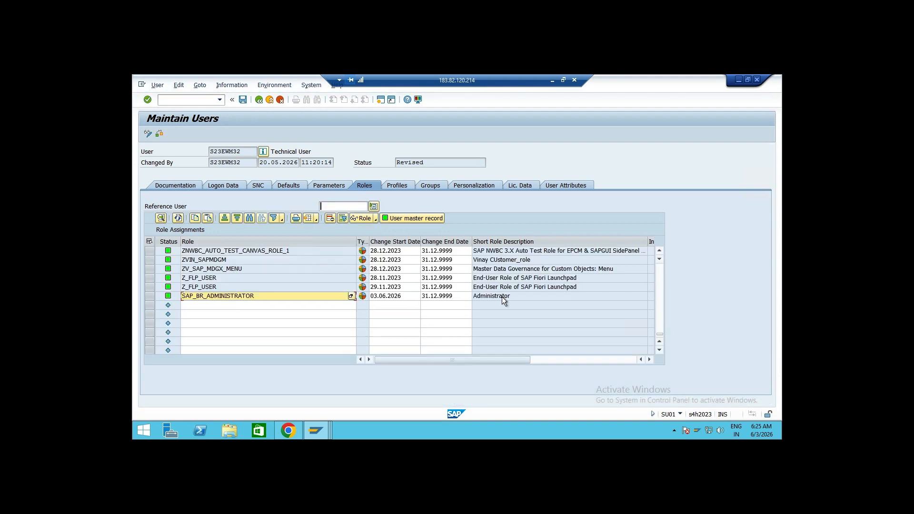
pyautogui.click(242, 99)
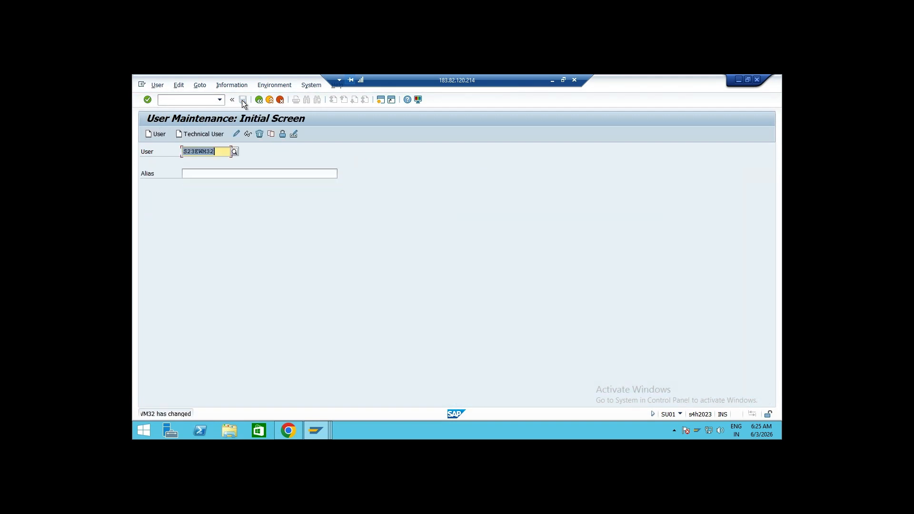
pyautogui.click(258, 100)
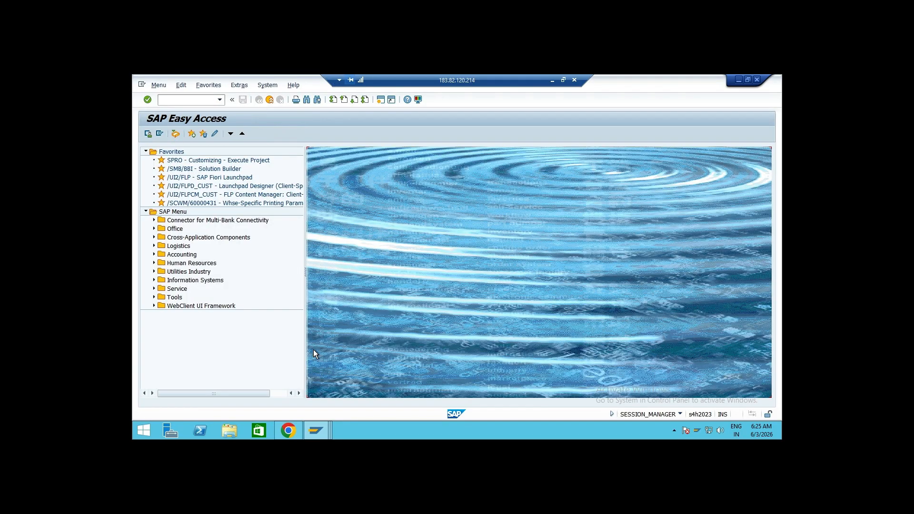
# Switch to the browser and close the Search for /scwm/rfui tab
pyautogui.moveTo(316, 429)
pyautogui.click(333, 395)
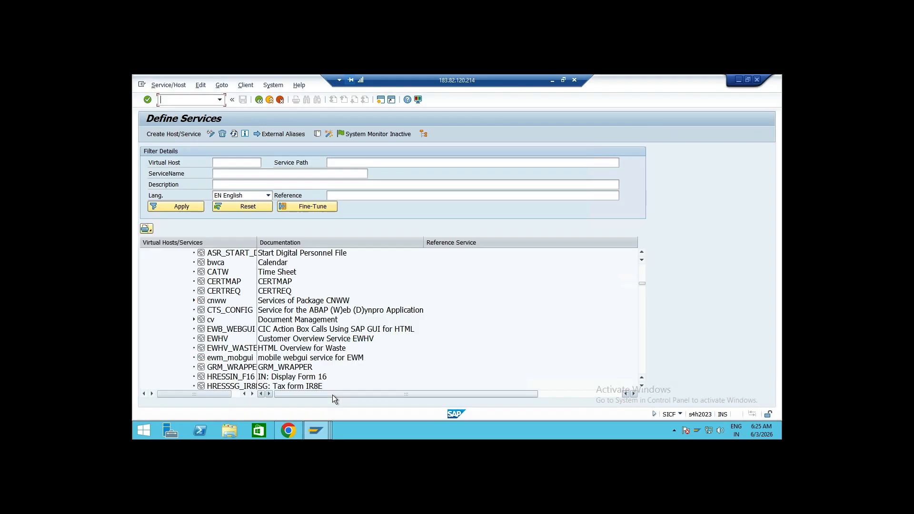
pyautogui.click(288, 430)
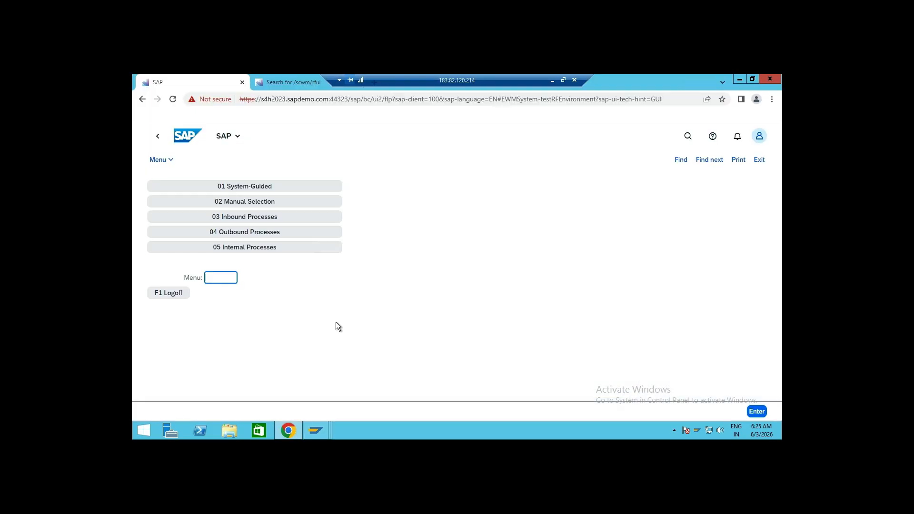
pyautogui.click(293, 82)
pyautogui.rightClick(294, 82)
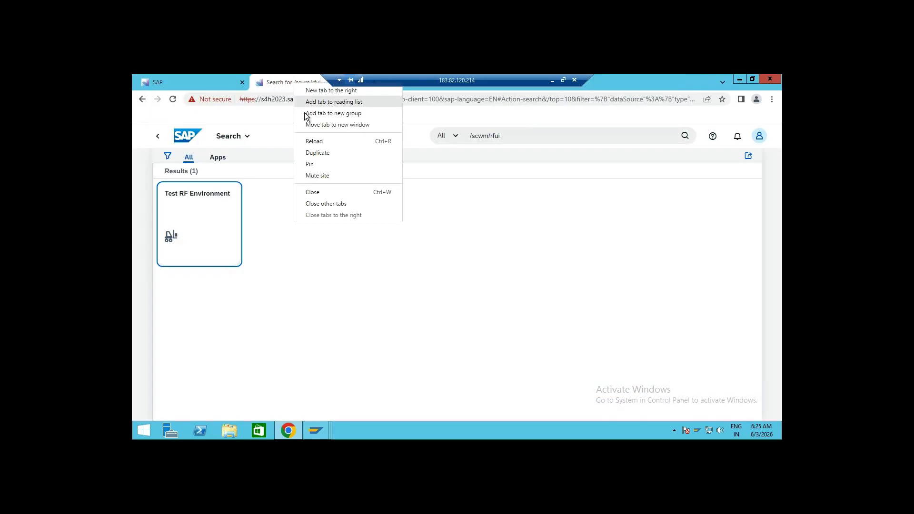
pyautogui.click(321, 193)
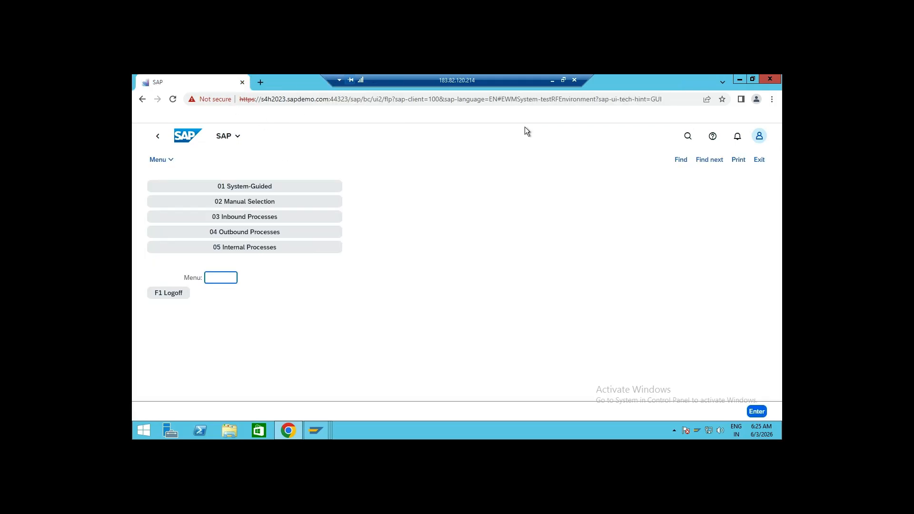
# Sign out of the Fiori launchpad and replace its tab with a new empty tab
pyautogui.click(759, 135)
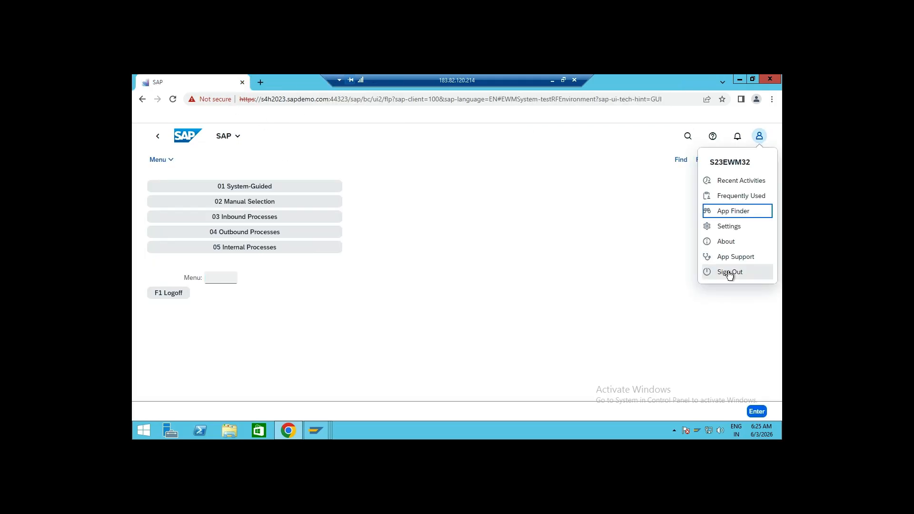
pyautogui.click(730, 273)
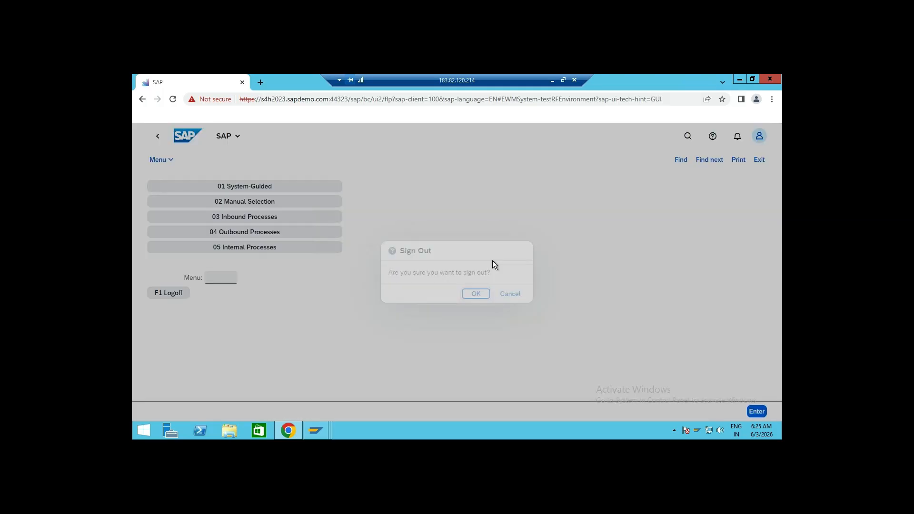
pyautogui.click(475, 294)
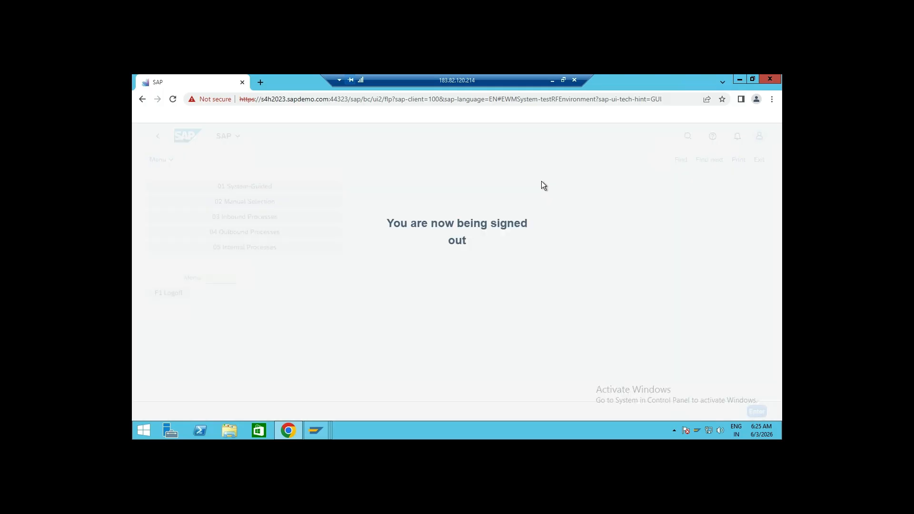
pyautogui.click(261, 81)
pyautogui.click(242, 82)
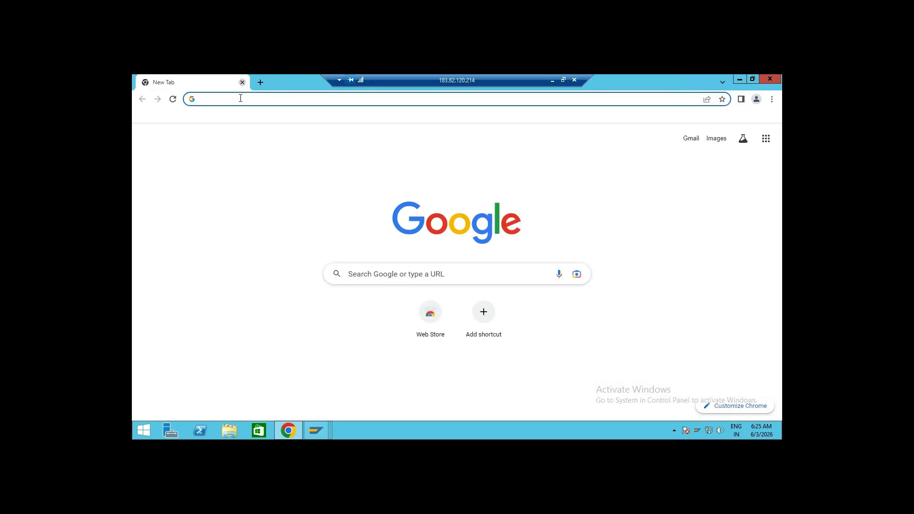
# Back in SAP GUI, run transaction /o/ui2/flp and allow access to the launchpad URL
pyautogui.click(246, 99)
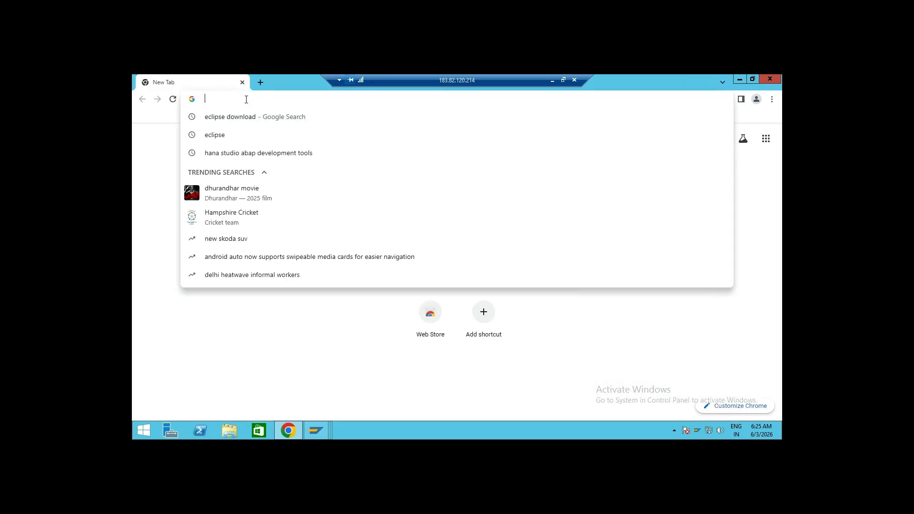
pyautogui.click(294, 315)
pyautogui.moveTo(318, 429)
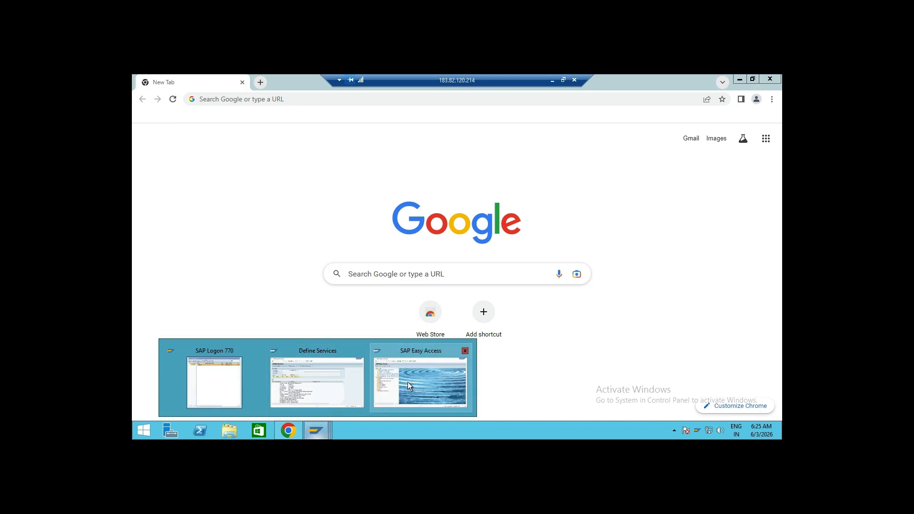
pyautogui.click(421, 381)
pyautogui.click(220, 99)
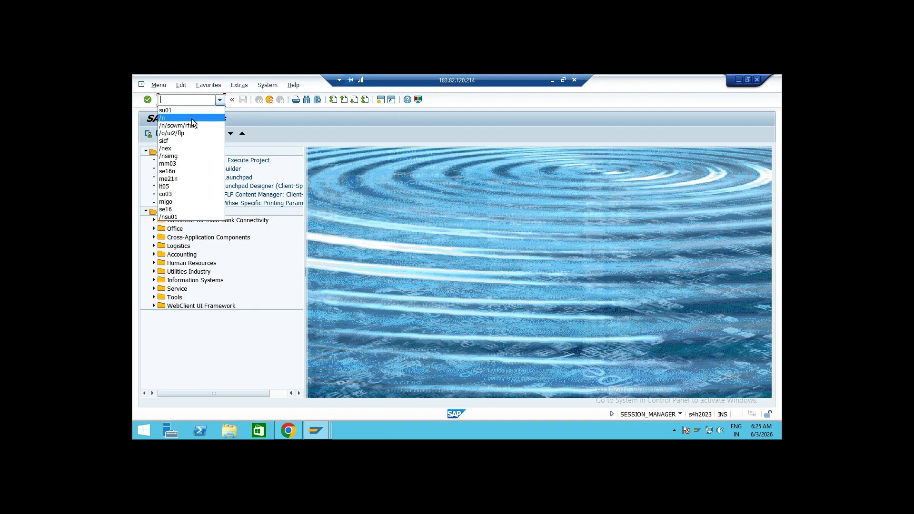
pyautogui.click(191, 125)
pyautogui.click(220, 100)
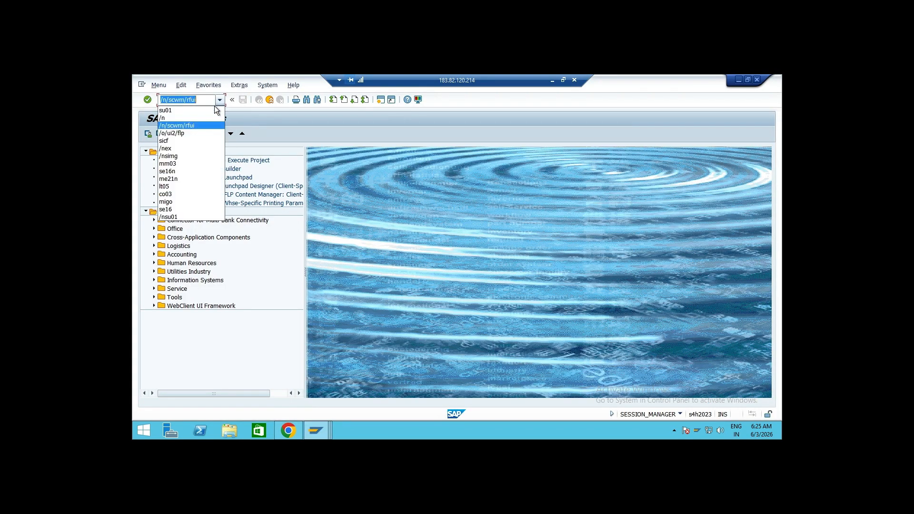
pyautogui.click(194, 132)
pyautogui.press('Return')
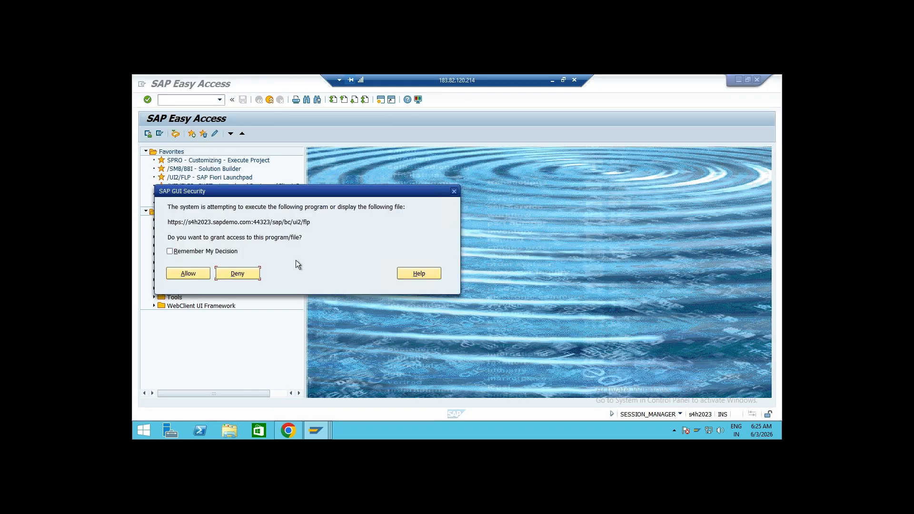
pyautogui.click(186, 272)
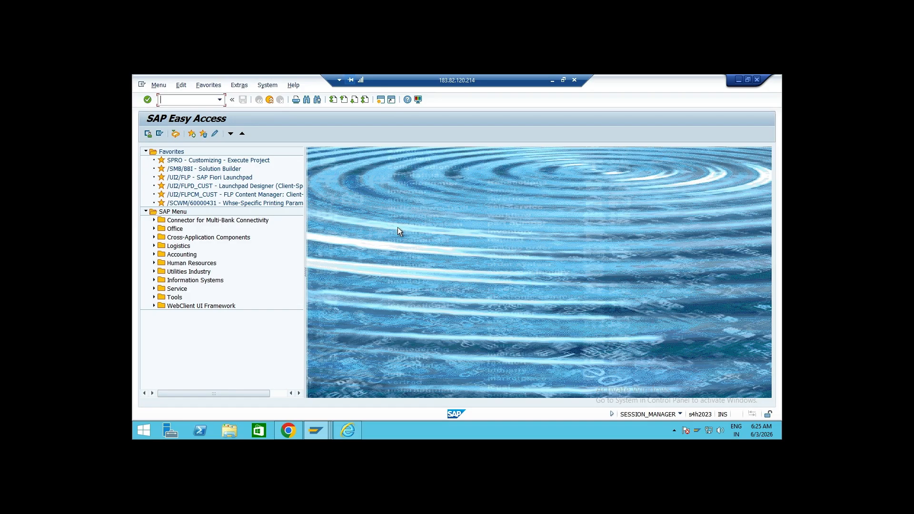
# Copy the launchpad URL from the Internet Explorer window and paste it into the Chrome address bar
pyautogui.click(355, 433)
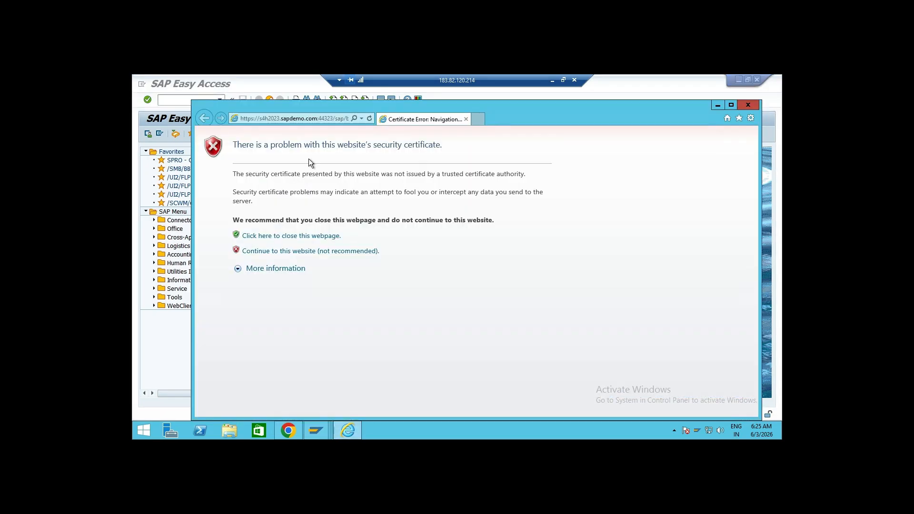
pyautogui.click(318, 119)
pyautogui.hotkey('ctrl', 'c')
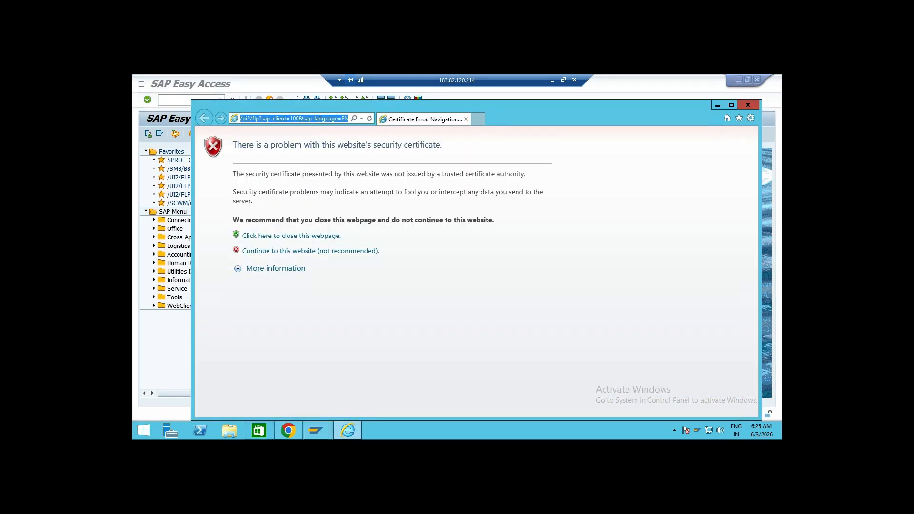
pyautogui.click(288, 431)
pyautogui.click(344, 99)
pyautogui.hotkey('ctrl', 'v')
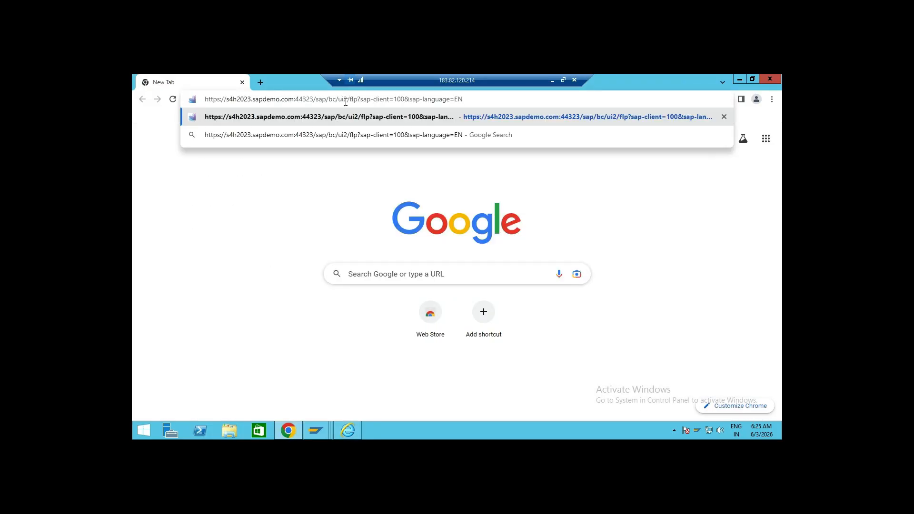
# Load the launchpad URL in Chrome and close the Internet Explorer certificate error window
pyautogui.press('Return')
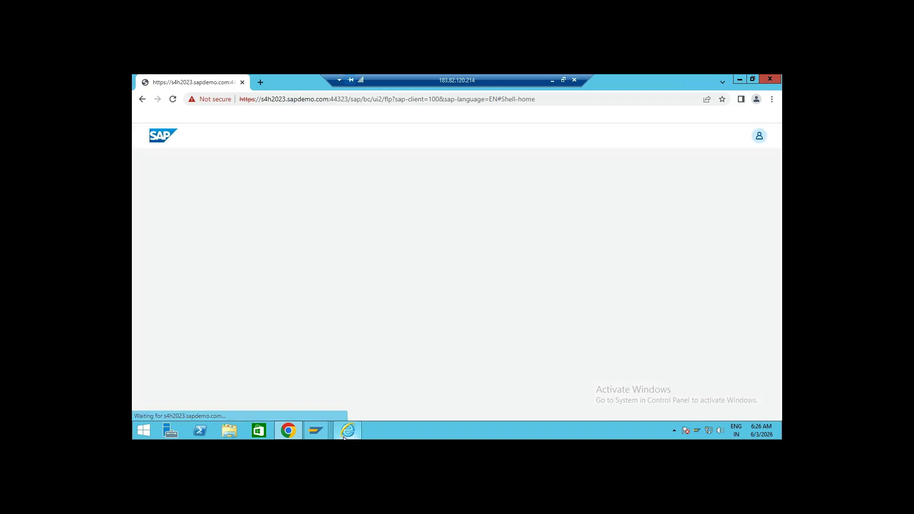
pyautogui.click(351, 423)
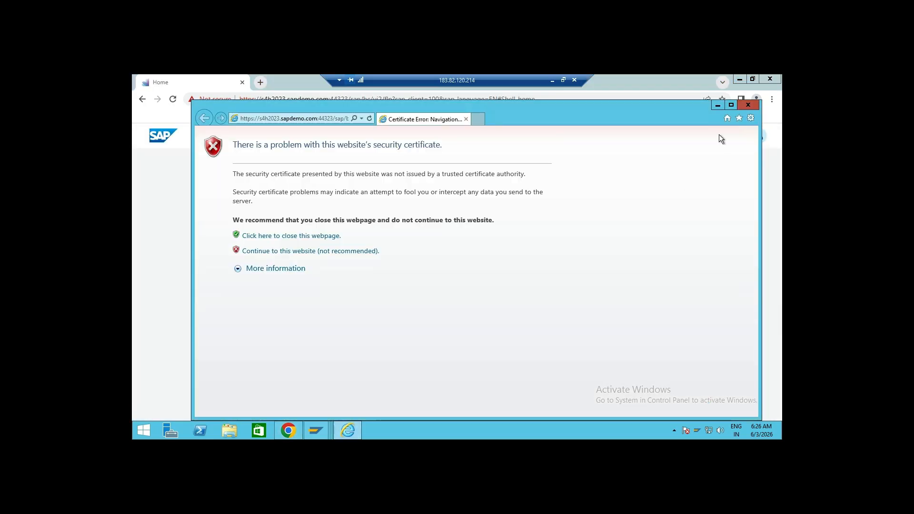
pyautogui.click(748, 105)
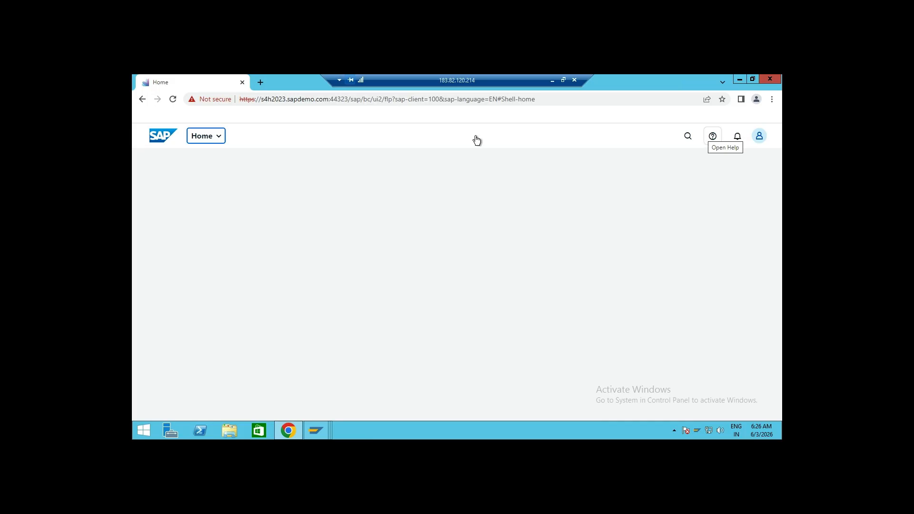
# Open the App Finder from the user profile menu of the launchpad
pyautogui.click(760, 137)
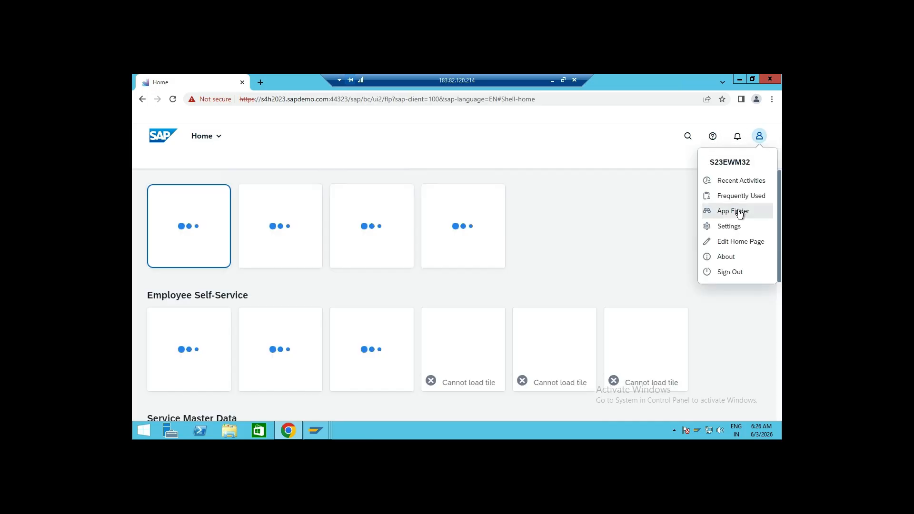
pyautogui.click(642, 200)
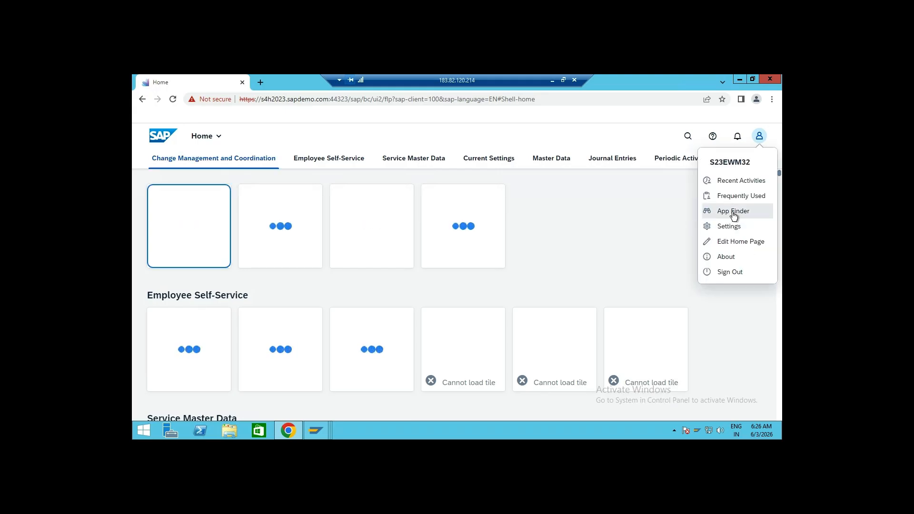
pyautogui.click(733, 216)
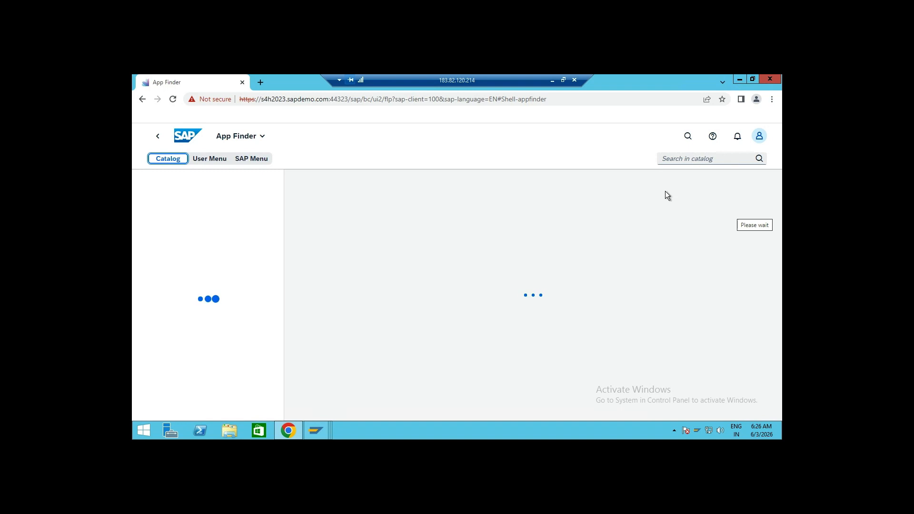
# Search the launchpad for /scwm/rfui
pyautogui.click(688, 137)
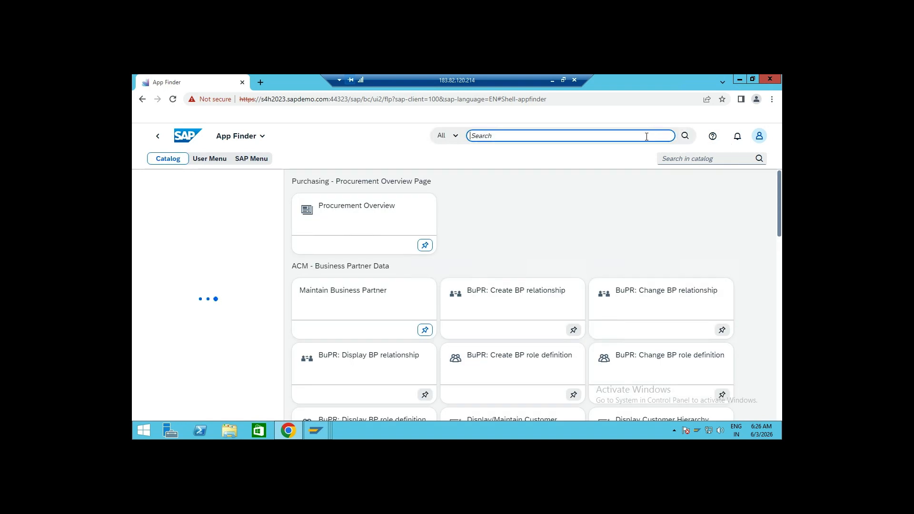
pyautogui.write('/scwm/rfui')
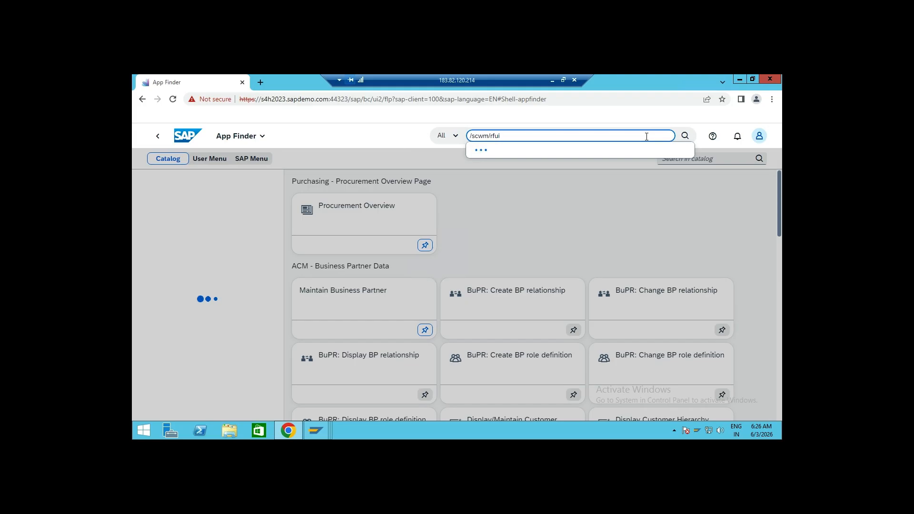
pyautogui.click(685, 136)
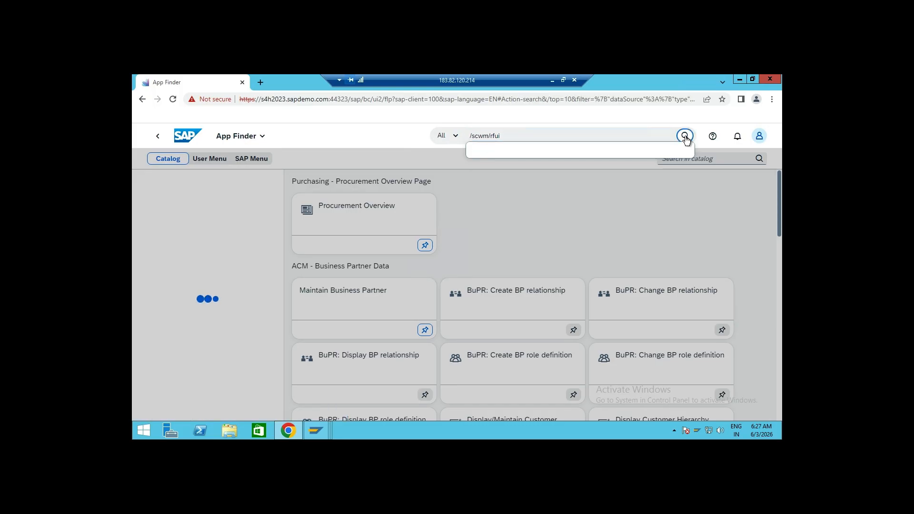
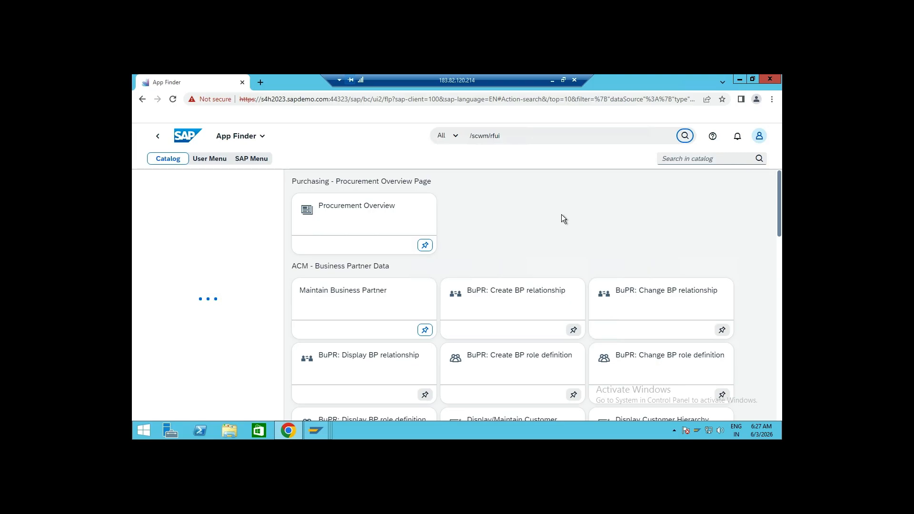
# Run the launchpad search for /scwm/rfui and switch back to the SAP GUI session
pyautogui.click(688, 138)
pyautogui.click(738, 79)
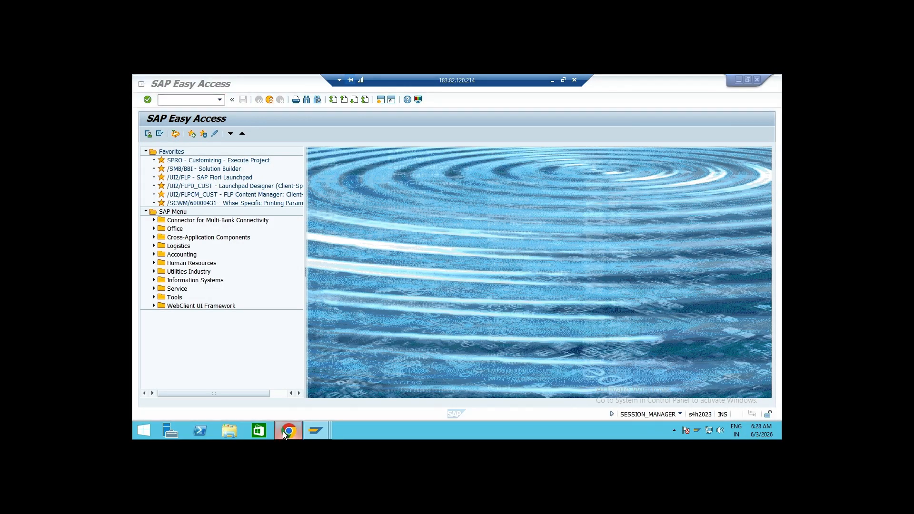
pyautogui.click(282, 431)
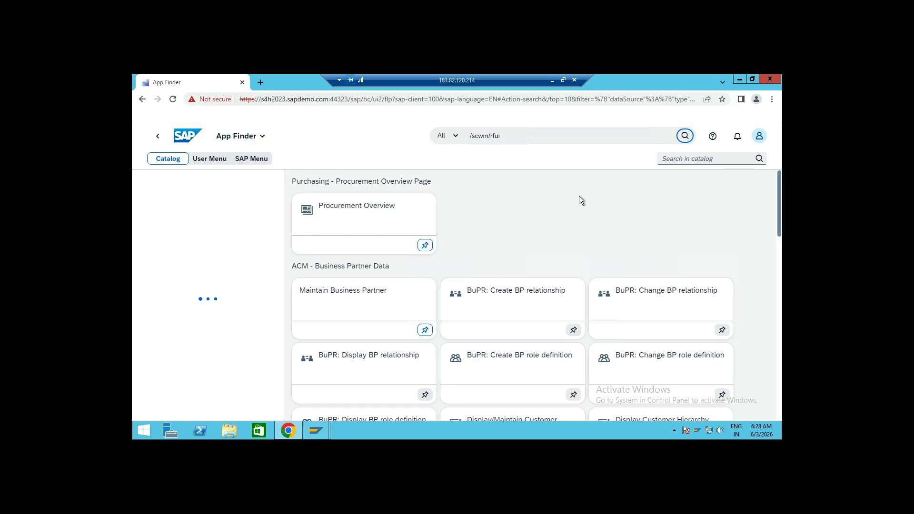
pyautogui.click(741, 78)
# Switch to the Define Services session and leave it to return to SAP Easy Access
pyautogui.moveTo(322, 423)
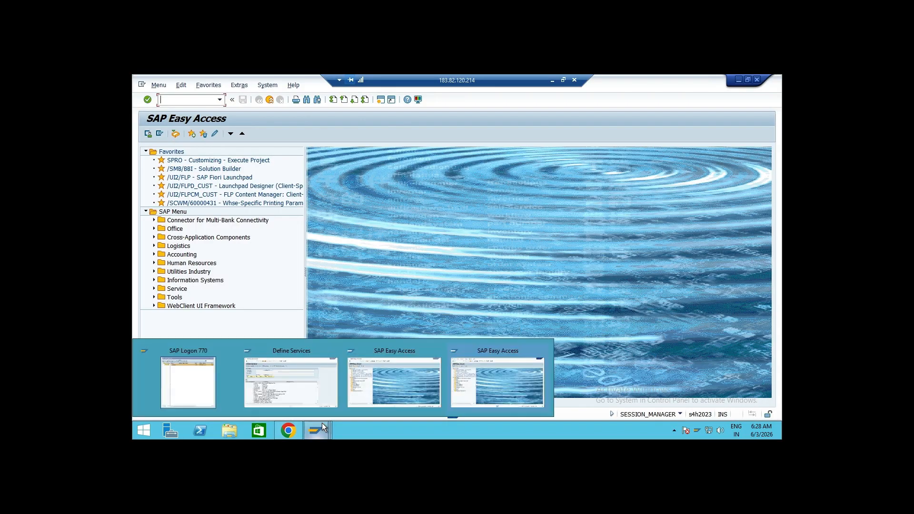
pyautogui.click(309, 381)
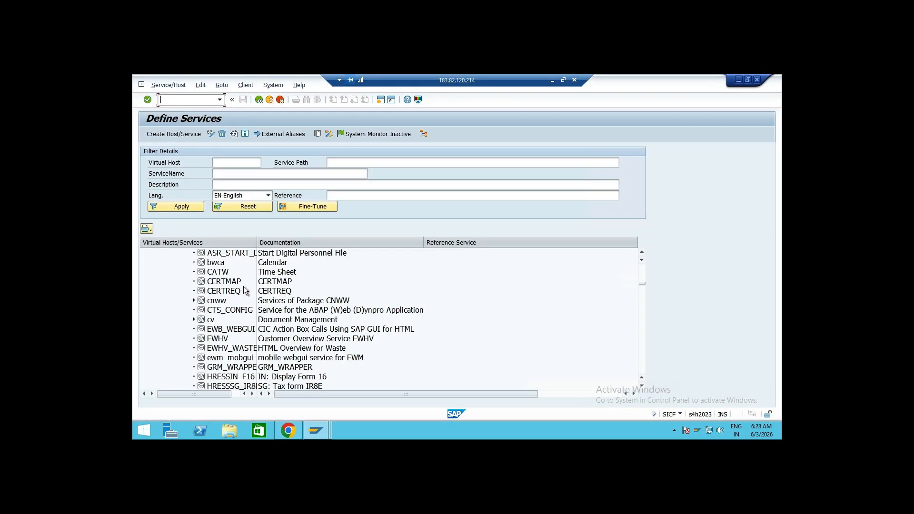
pyautogui.click(259, 99)
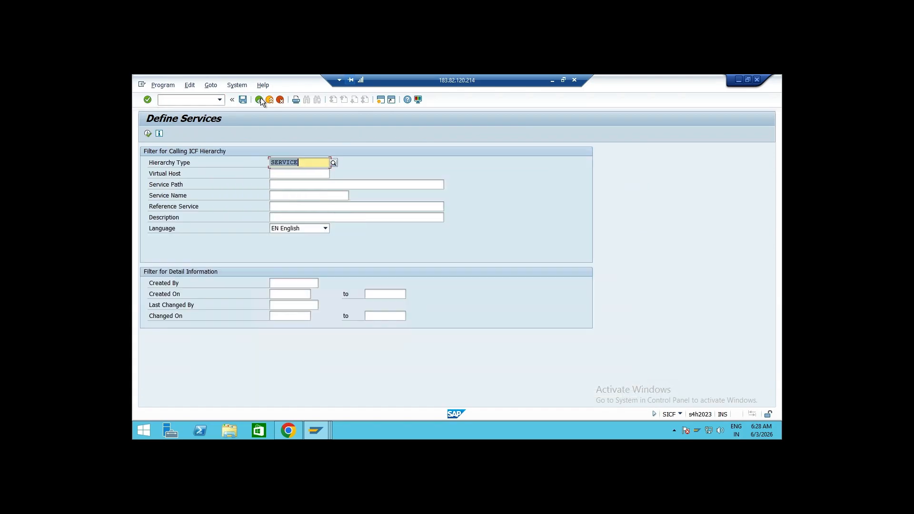
pyautogui.click(260, 99)
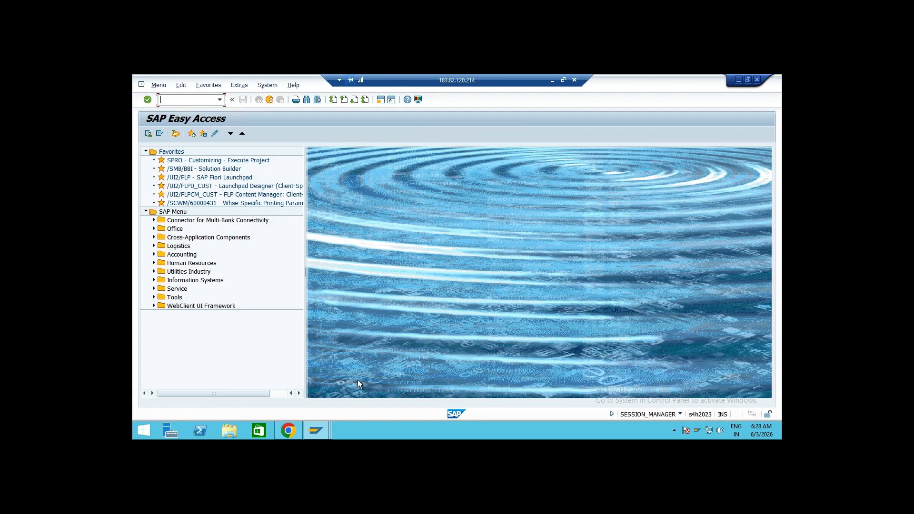
# Switch to another SAP GUI session and open transaction simg
pyautogui.moveTo(315, 433)
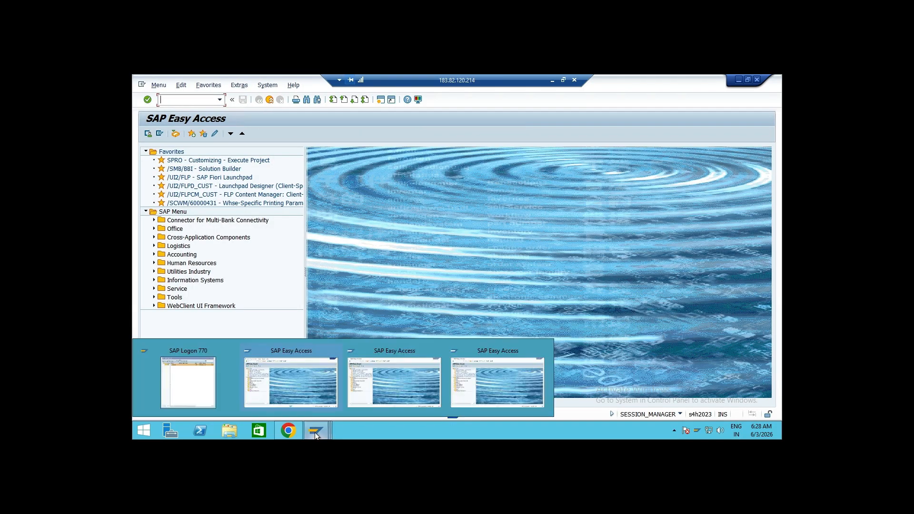
pyautogui.click(322, 378)
pyautogui.write('simg')
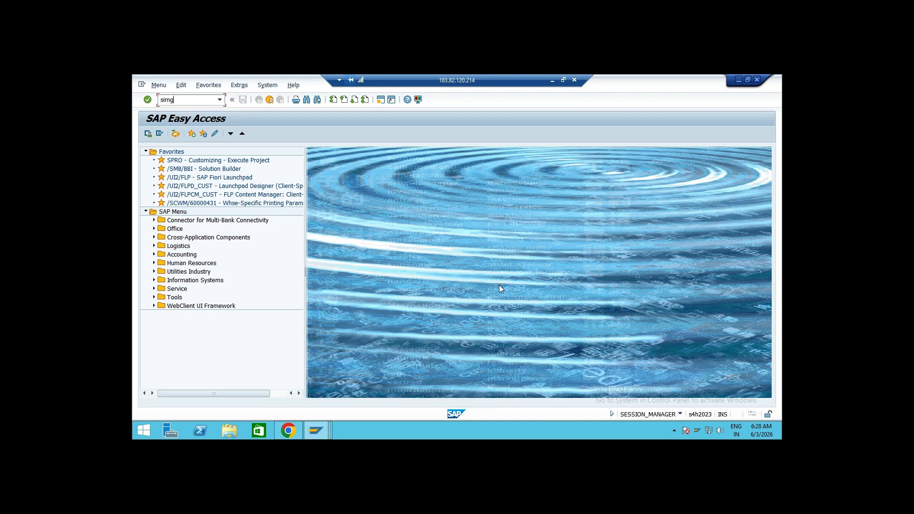
pyautogui.press('Return')
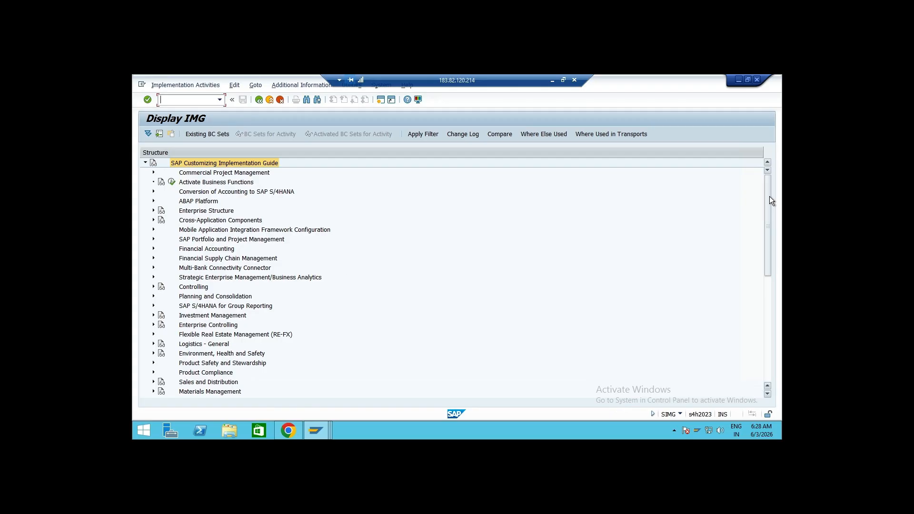
# Expand SCM Extended Warehouse Management > Extended Warehouse Management > Mobile Data Entry > Radio Frequency (RF) Framework and open Define Steps in Logical Transactions
pyautogui.moveTo(768, 198); pyautogui.dragTo(759, 248)
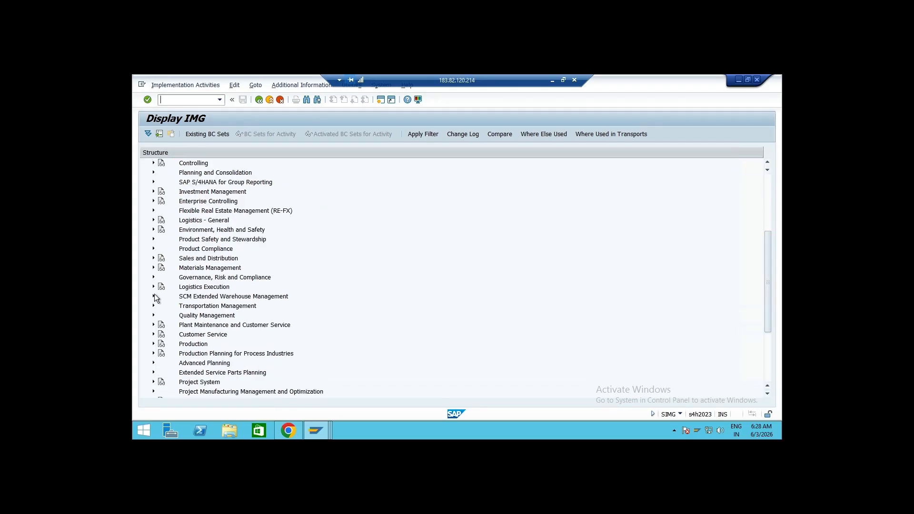
pyautogui.click(153, 296)
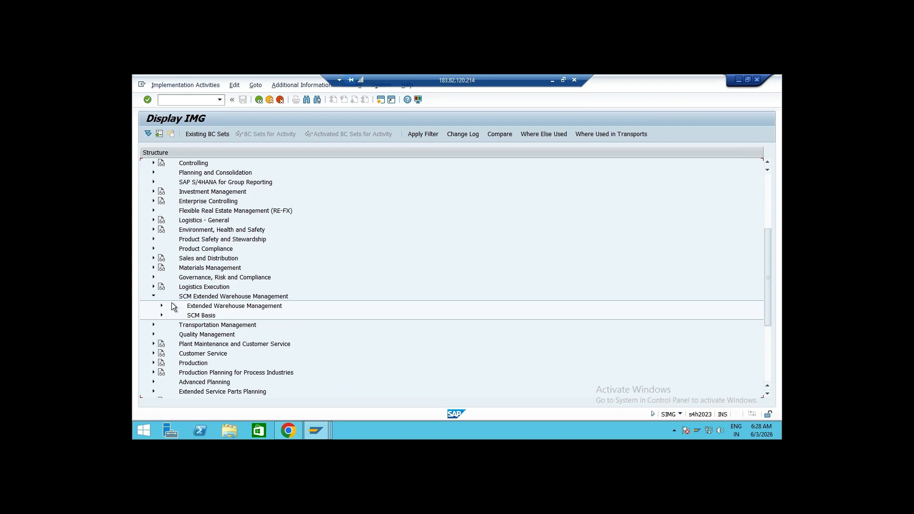
pyautogui.click(161, 306)
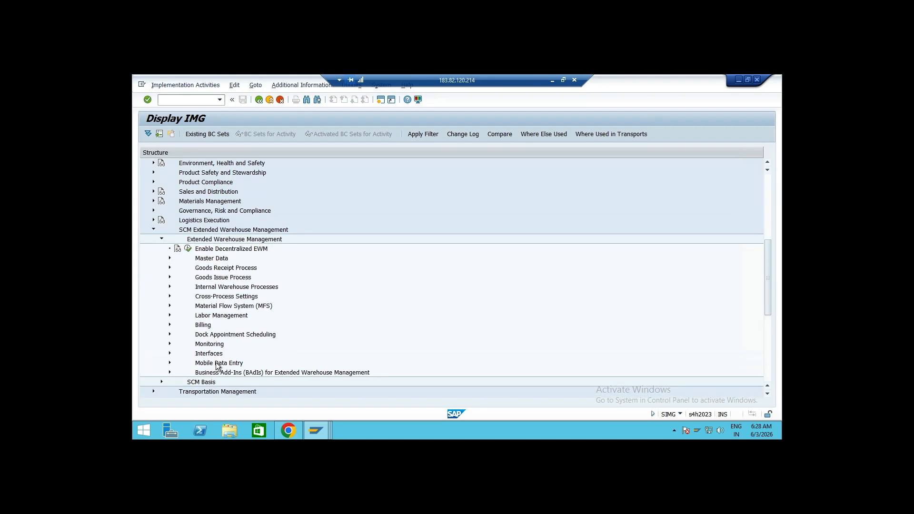
pyautogui.click(170, 363)
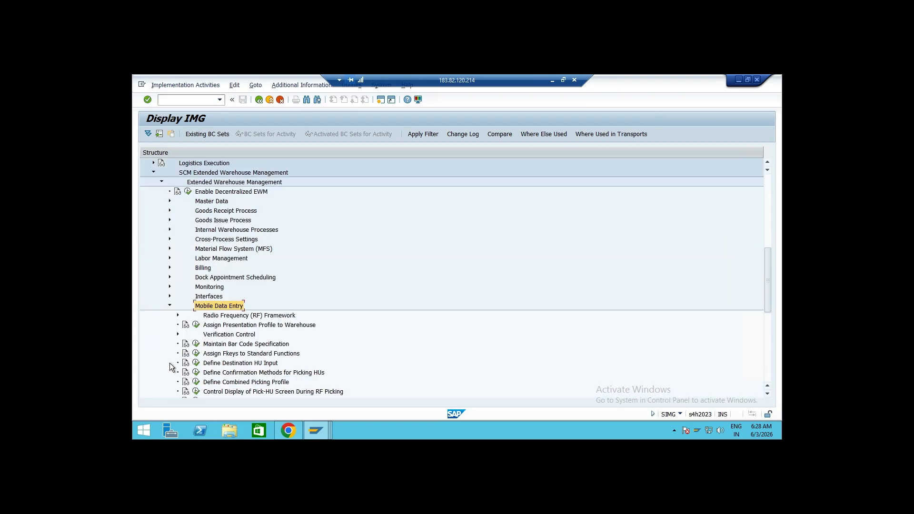
pyautogui.scroll(-1, 391, 273)
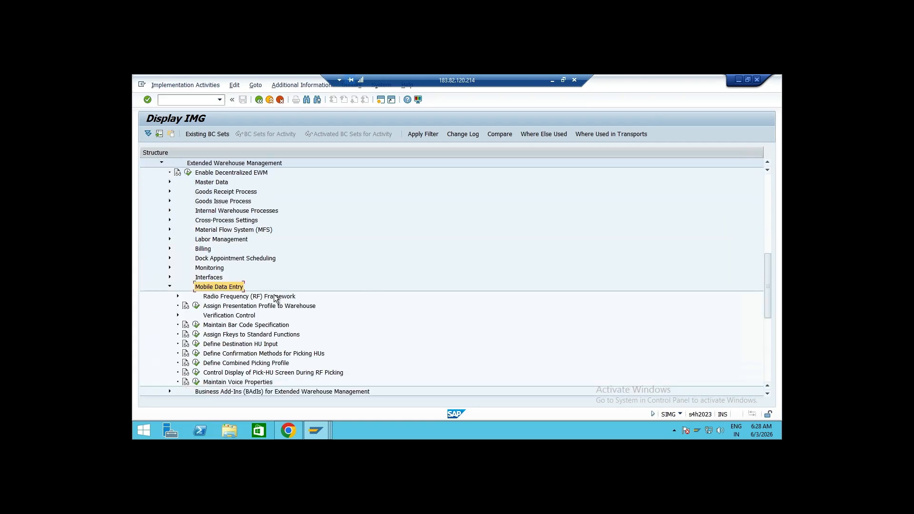
pyautogui.click(178, 295)
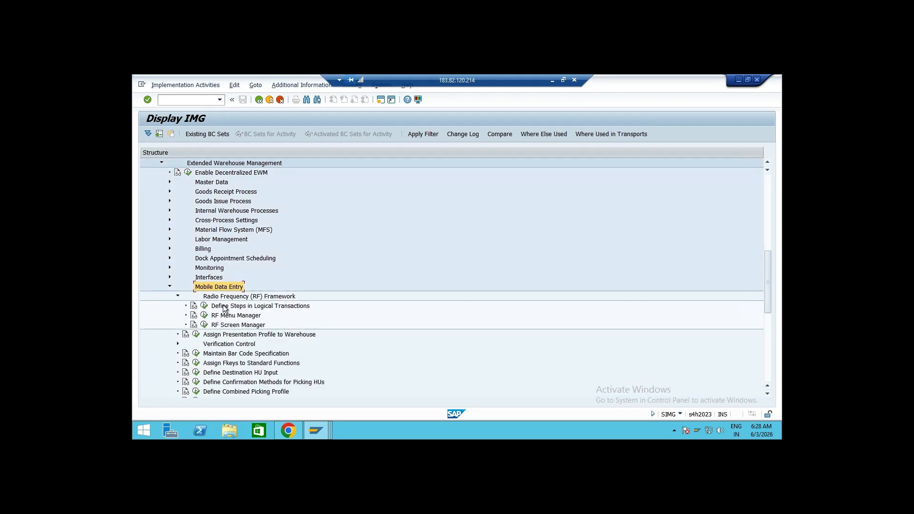
pyautogui.click(204, 306)
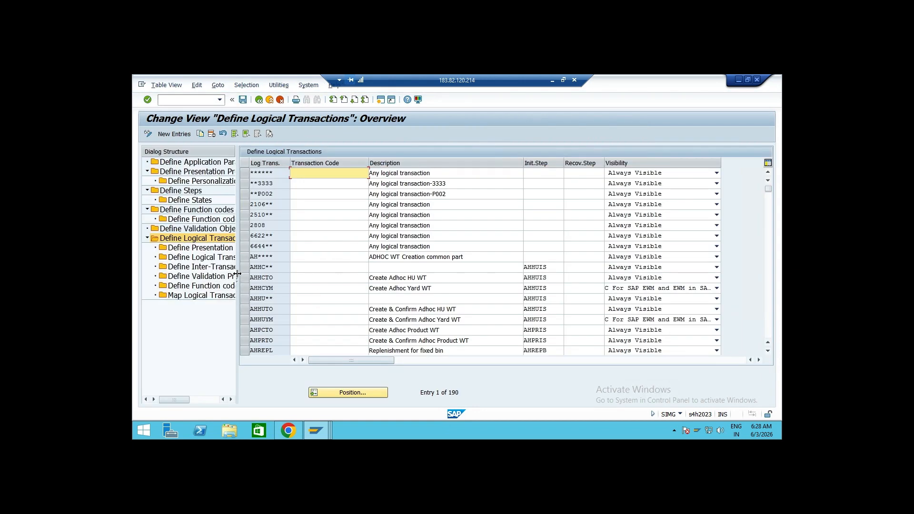
# Widen the dialog structure pane and open Define Application Parameters
pyautogui.moveTo(236, 275); pyautogui.dragTo(280, 277)
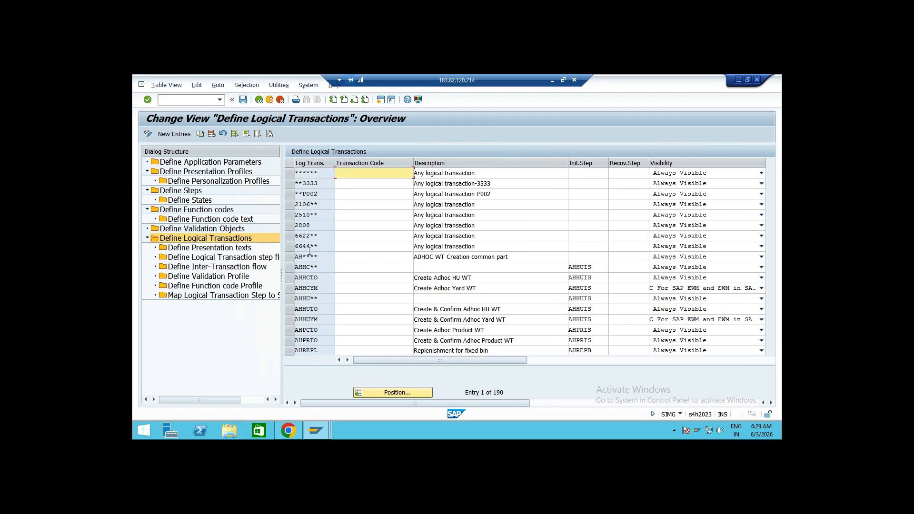
pyautogui.scroll(-3, 309, 251)
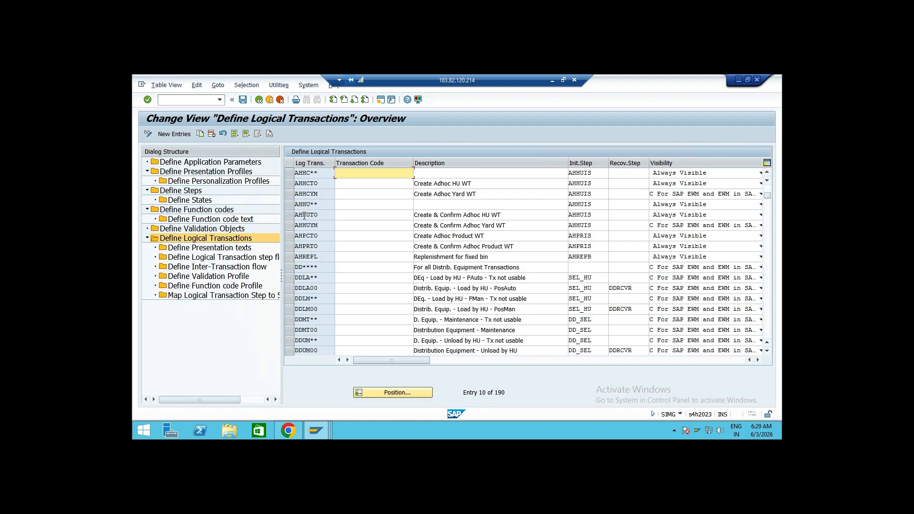
pyautogui.doubleClick(202, 174)
pyautogui.doubleClick(210, 162)
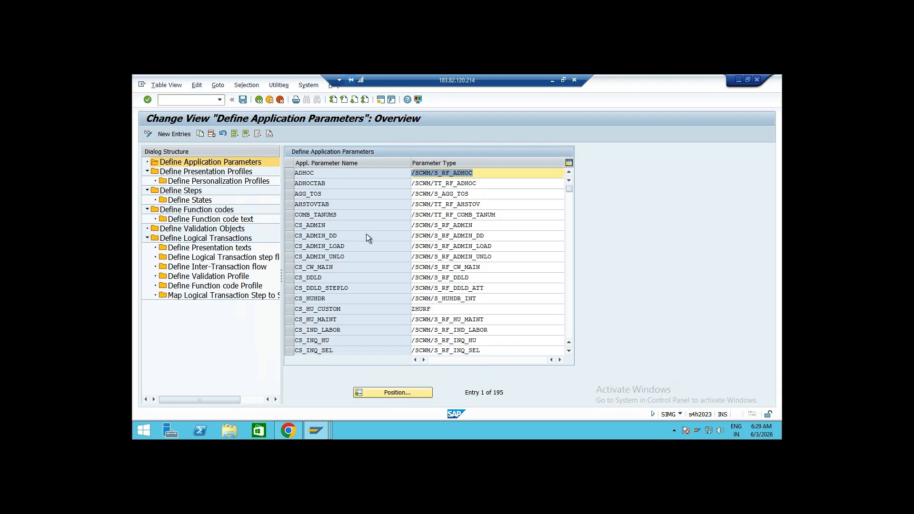
# Open the Define Presentation Profiles view
pyautogui.scroll(-6, 366, 234)
pyautogui.scroll(6, 367, 235)
pyautogui.click(202, 174)
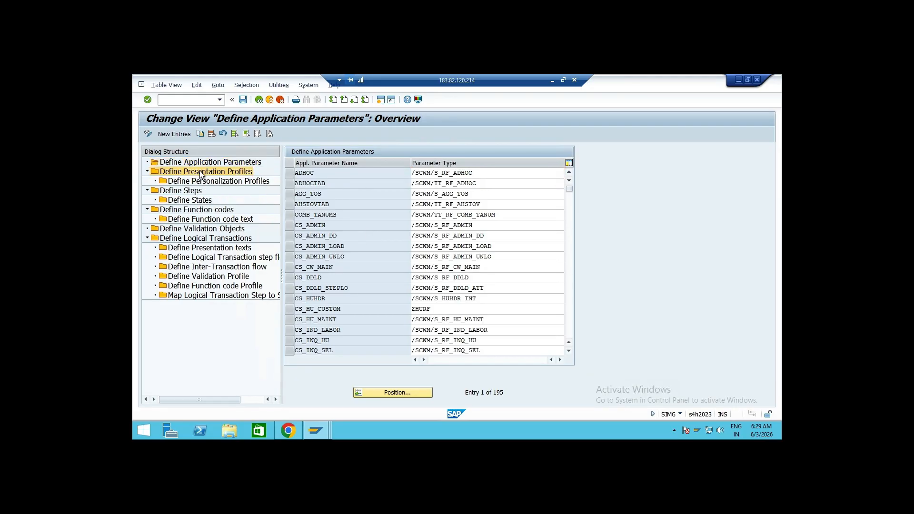
pyautogui.doubleClick(199, 171)
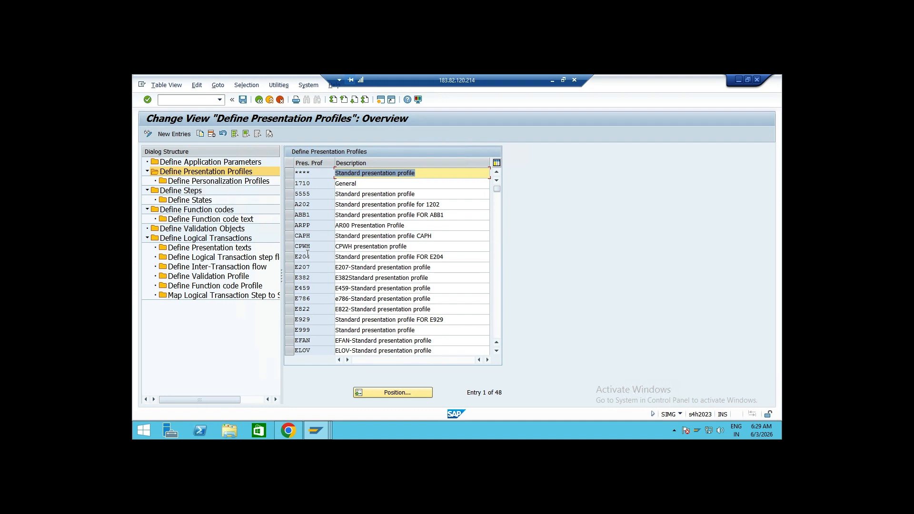
# Select the **** standard presentation profile row
pyautogui.scroll(-4, 313, 212)
pyautogui.scroll(4, 315, 236)
pyautogui.click(306, 173)
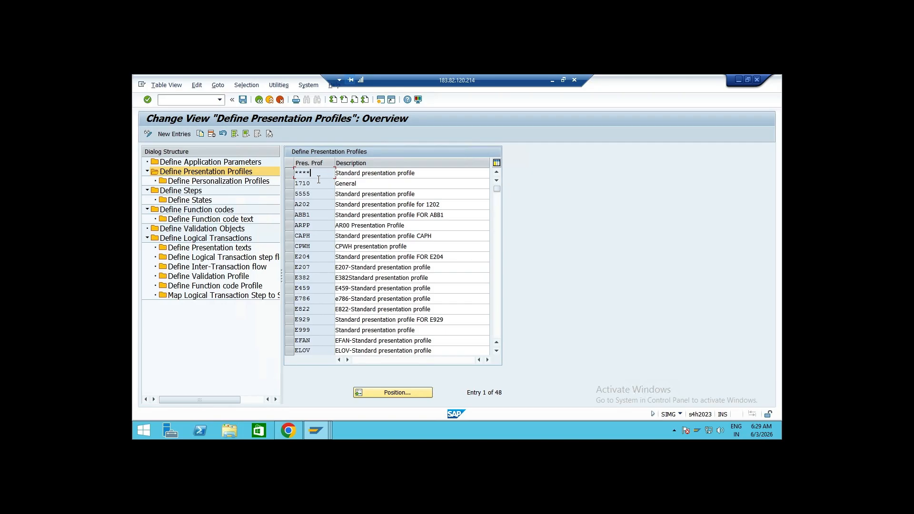
pyautogui.moveTo(311, 173); pyautogui.dragTo(289, 173)
pyautogui.moveTo(311, 172); pyautogui.dragTo(278, 173)
pyautogui.click(309, 173)
pyautogui.click(296, 172)
pyautogui.moveTo(311, 172); pyautogui.dragTo(291, 175)
pyautogui.click(289, 172)
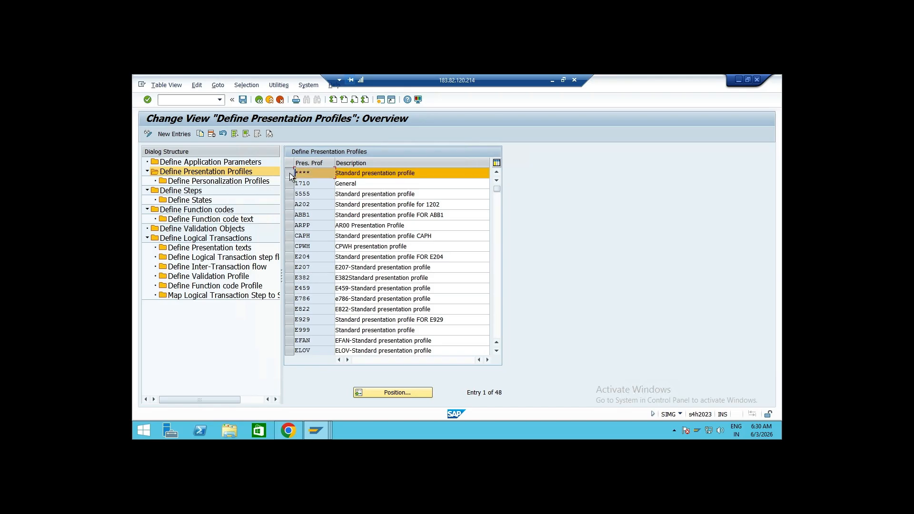
# Open Define Personalization Profiles for the **** presentation profile and widen the profile column
pyautogui.doubleClick(227, 183)
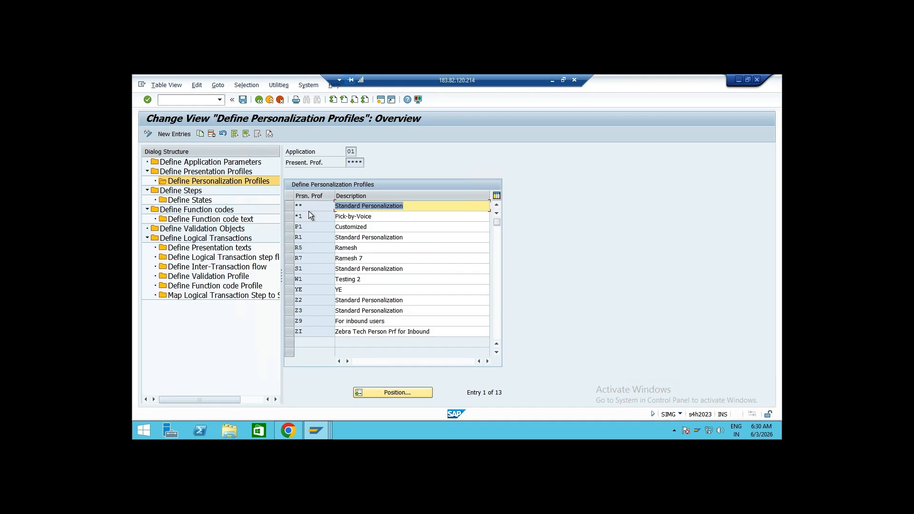
pyautogui.click(311, 206)
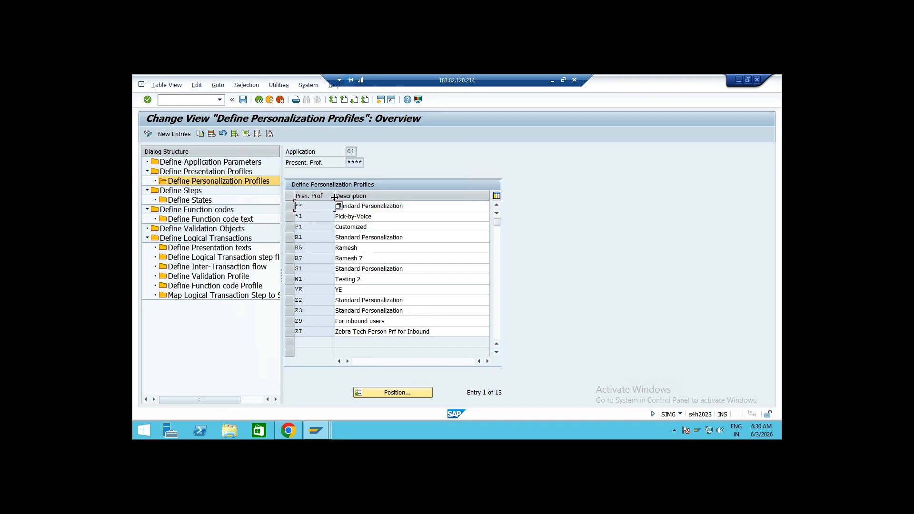
pyautogui.moveTo(341, 199); pyautogui.dragTo(342, 199)
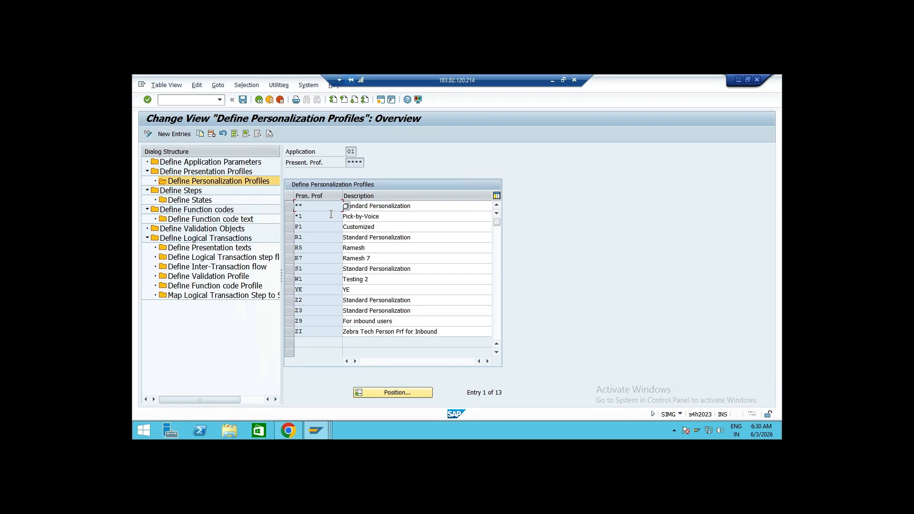
# In the SAP Easy Access session, run /n/scwm/rfui and log on with warehouse 7077 and device ZBR
pyautogui.click(322, 431)
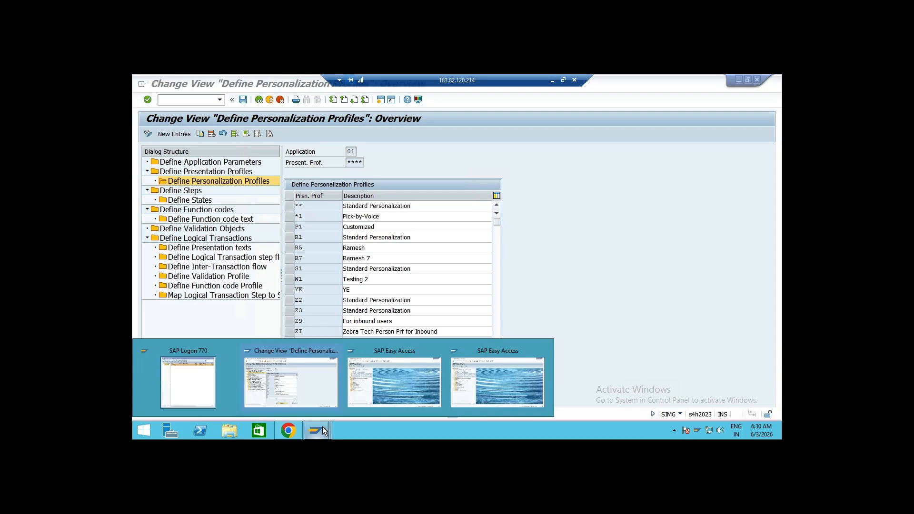
pyautogui.click(368, 388)
pyautogui.click(219, 99)
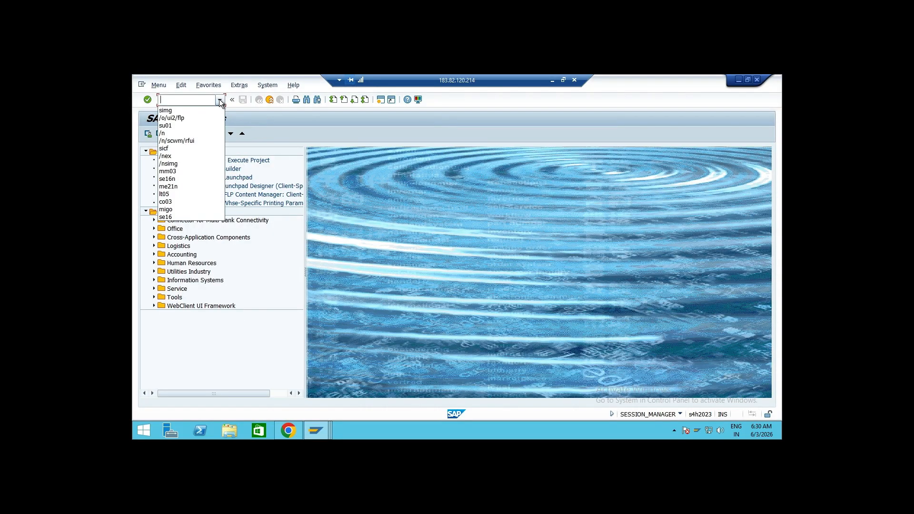
pyautogui.click(184, 140)
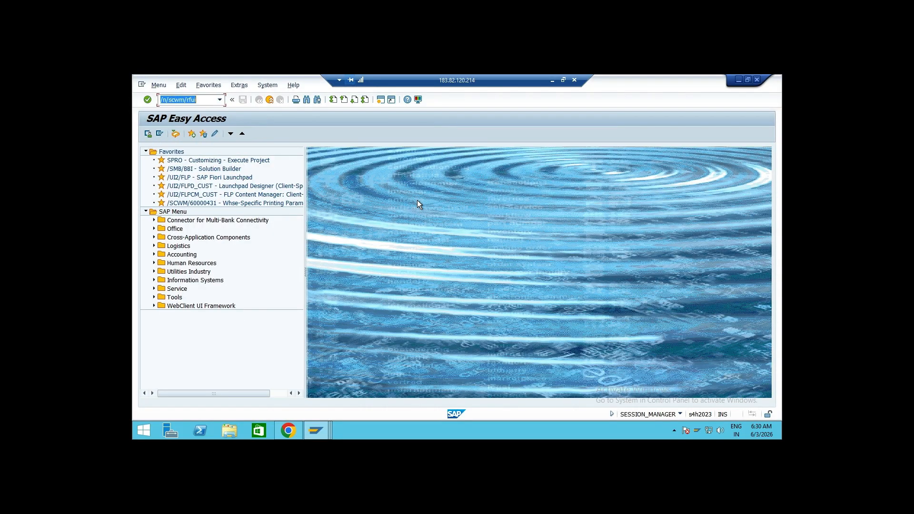
pyautogui.press('Return')
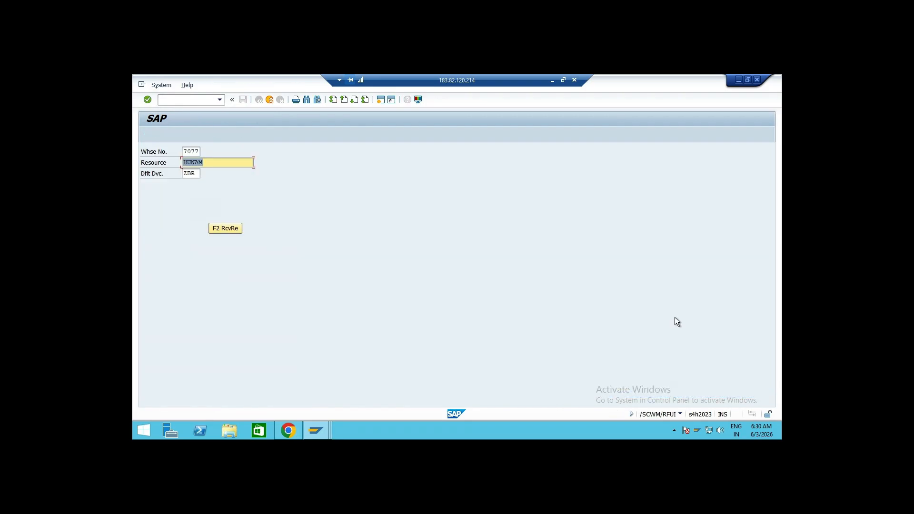
pyautogui.press('Return')
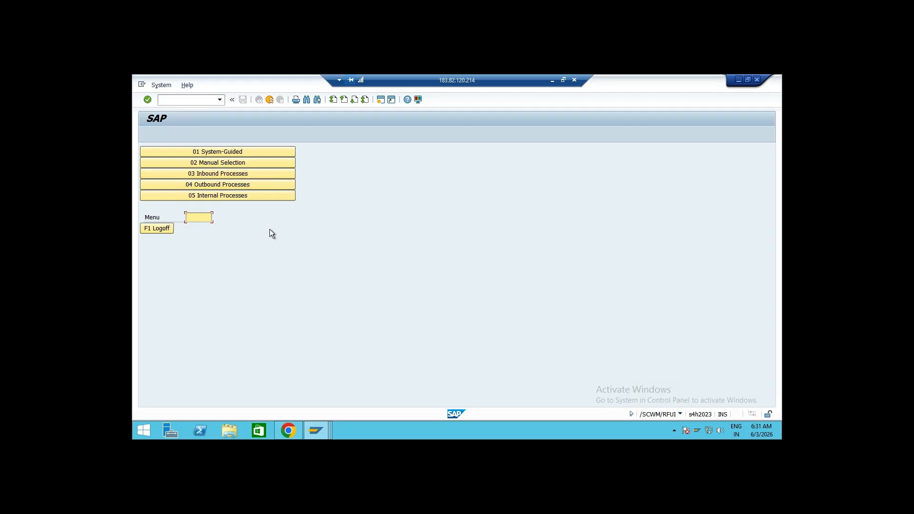
# Switch back to the Define Personalization Profiles session
pyautogui.moveTo(315, 427)
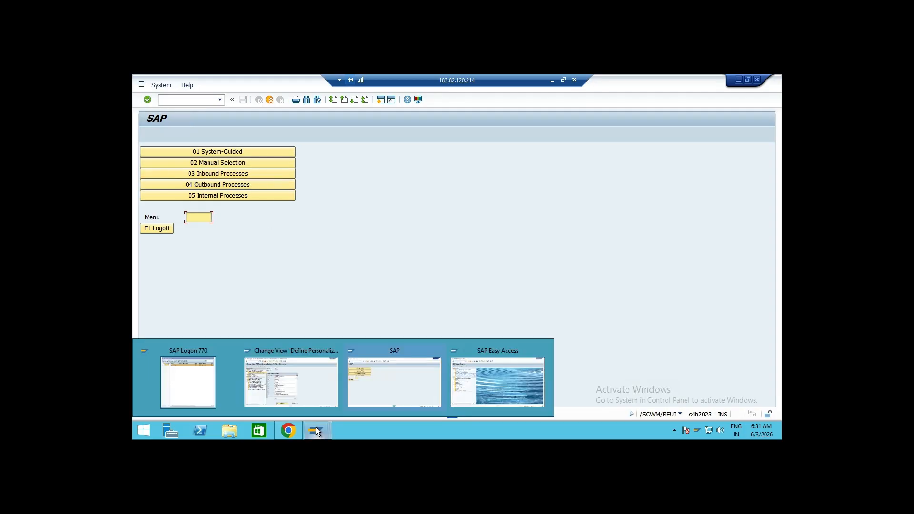
pyautogui.click(376, 376)
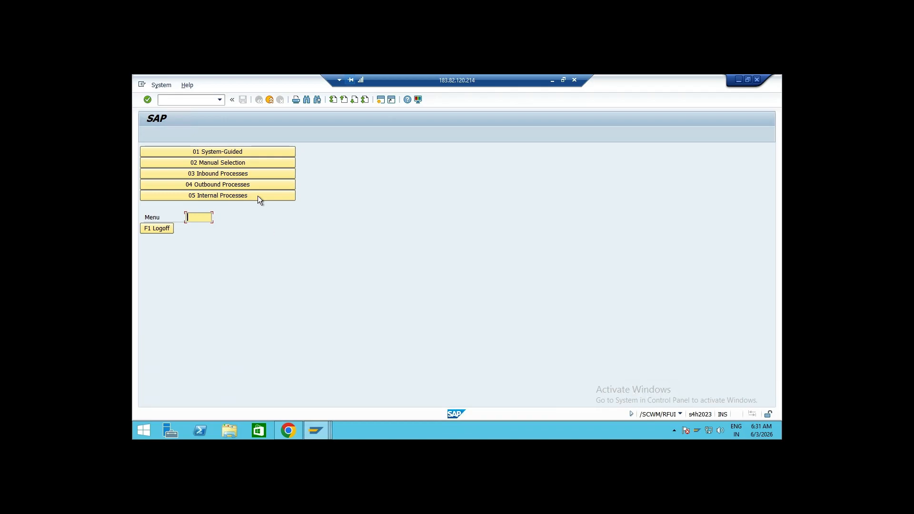
pyautogui.moveTo(317, 430)
pyautogui.click(304, 387)
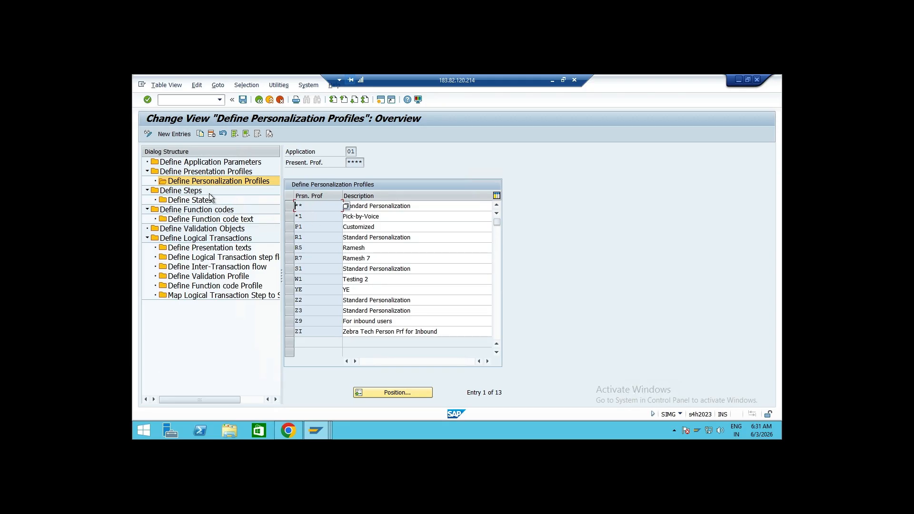
# Copy the **** standard presentation profile as AD01, including all dependent entries
pyautogui.click(207, 173)
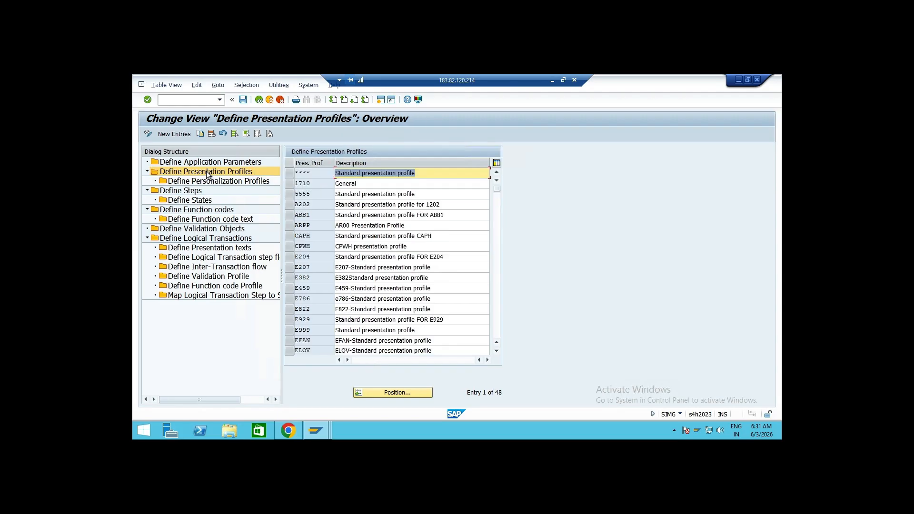
pyautogui.click(290, 172)
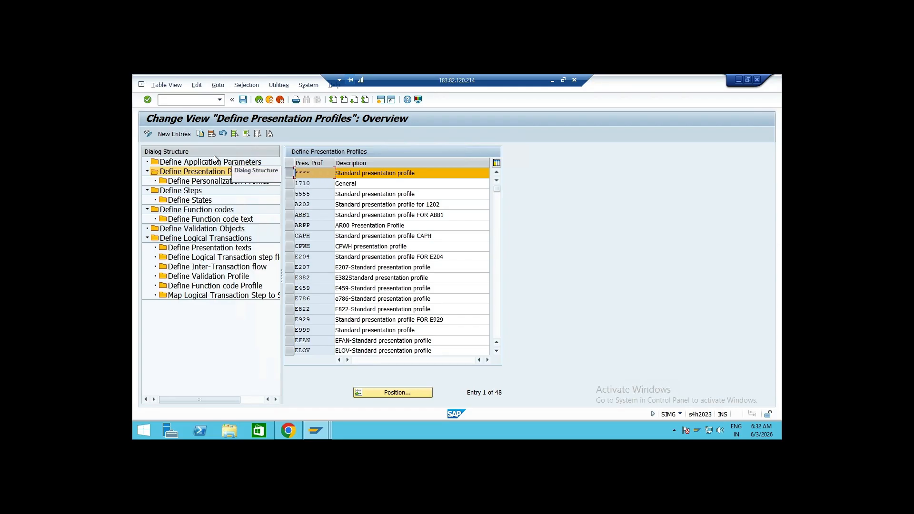
pyautogui.click(199, 132)
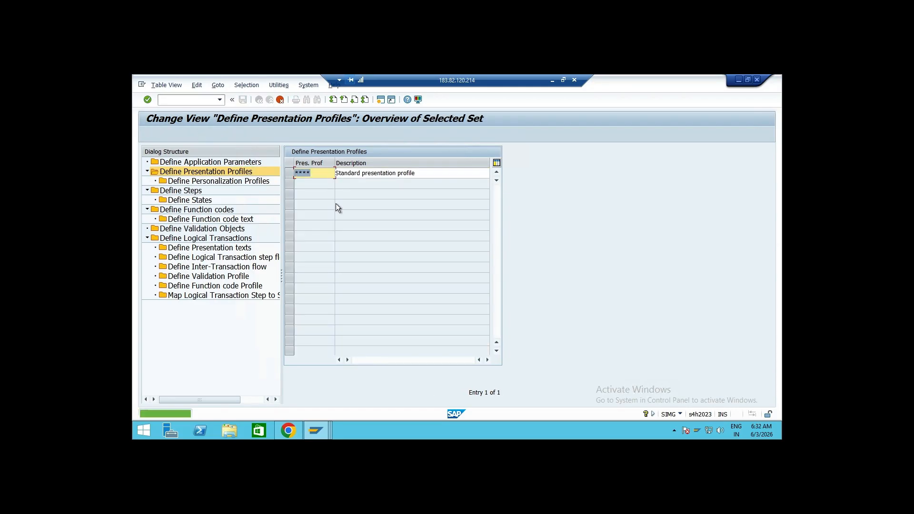
pyautogui.write('AD01')
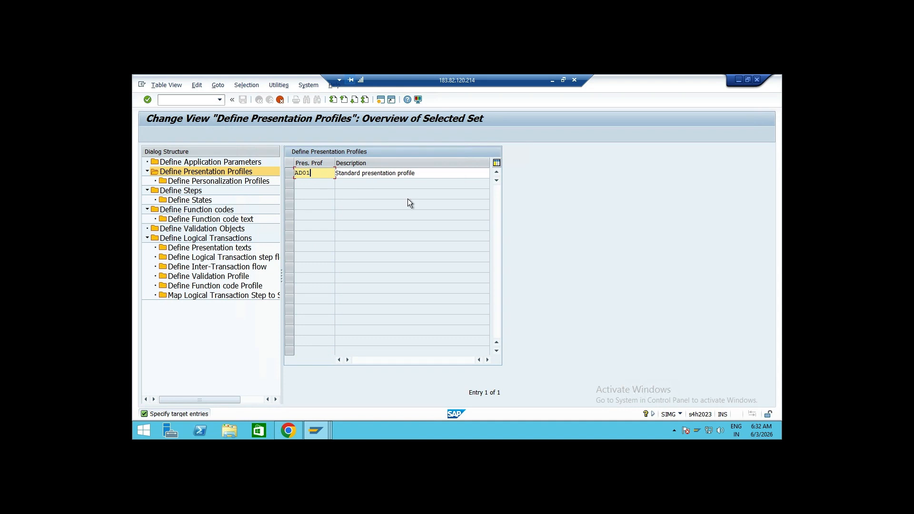
pyautogui.press('Return')
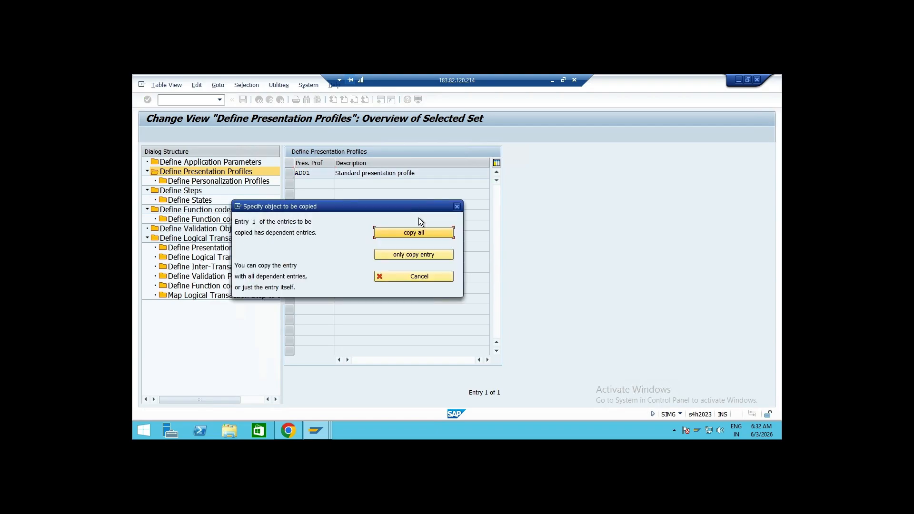
pyautogui.click(427, 233)
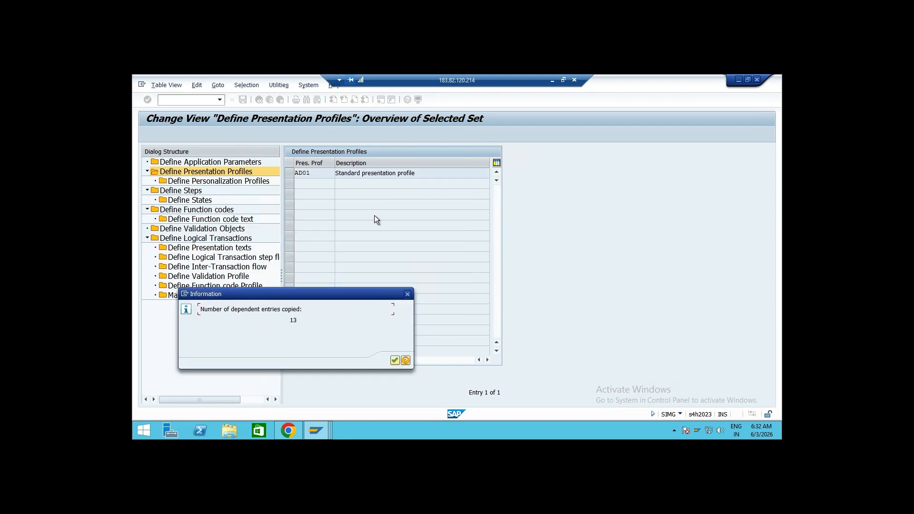
pyautogui.click(394, 360)
# Open AD01's personalization profiles, delete every entry except the ** standard personalization, and save
pyautogui.click(290, 173)
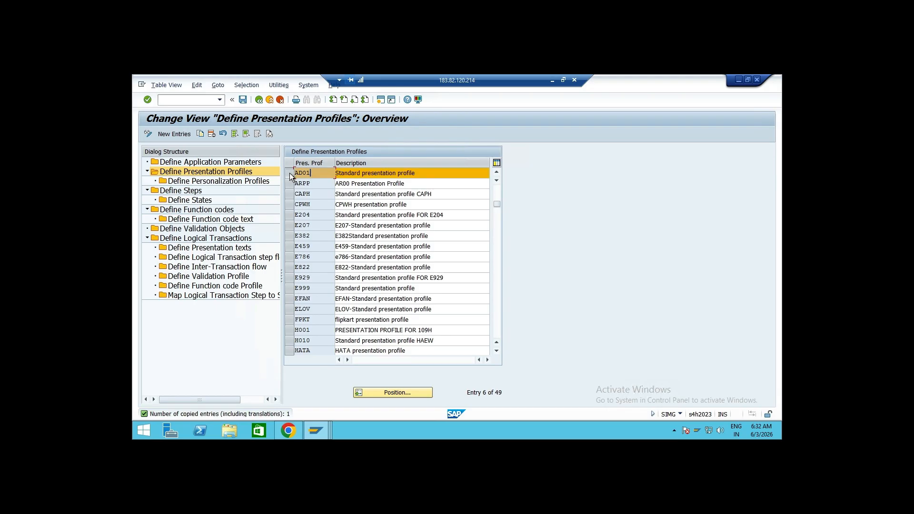
pyautogui.doubleClick(227, 181)
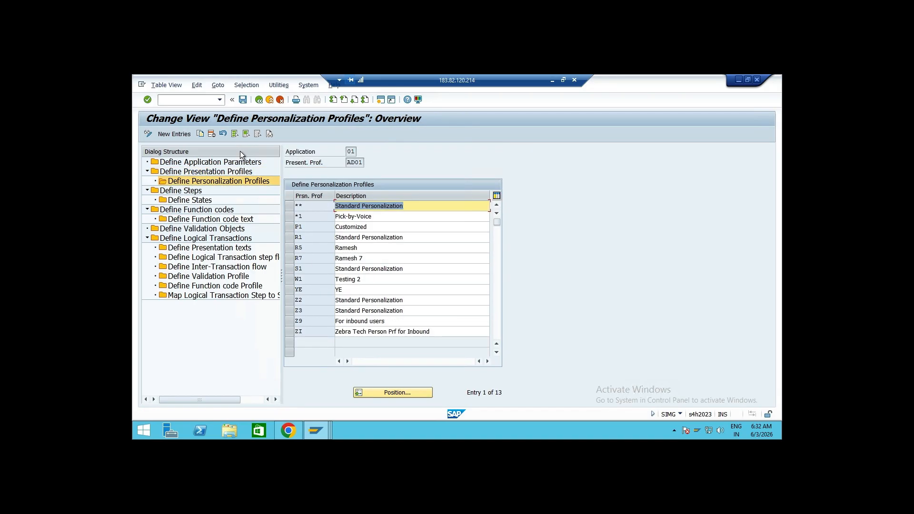
pyautogui.click(235, 134)
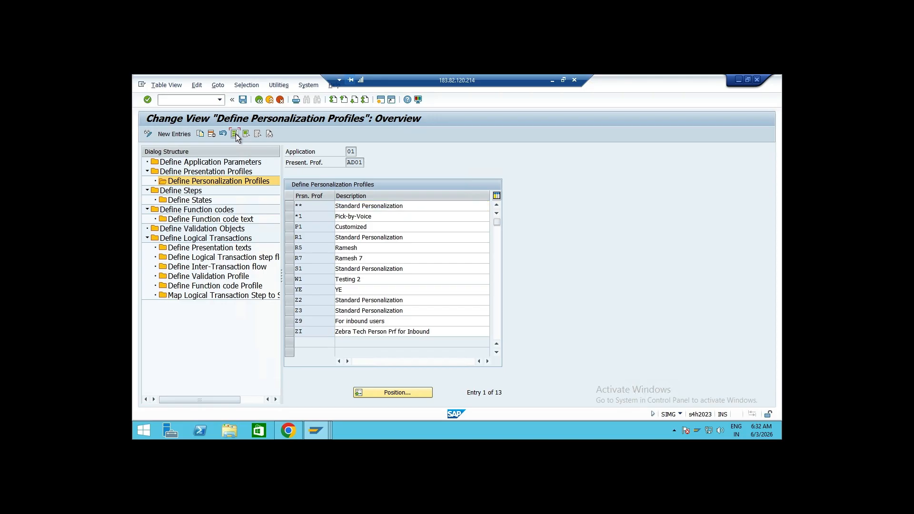
pyautogui.click(290, 205)
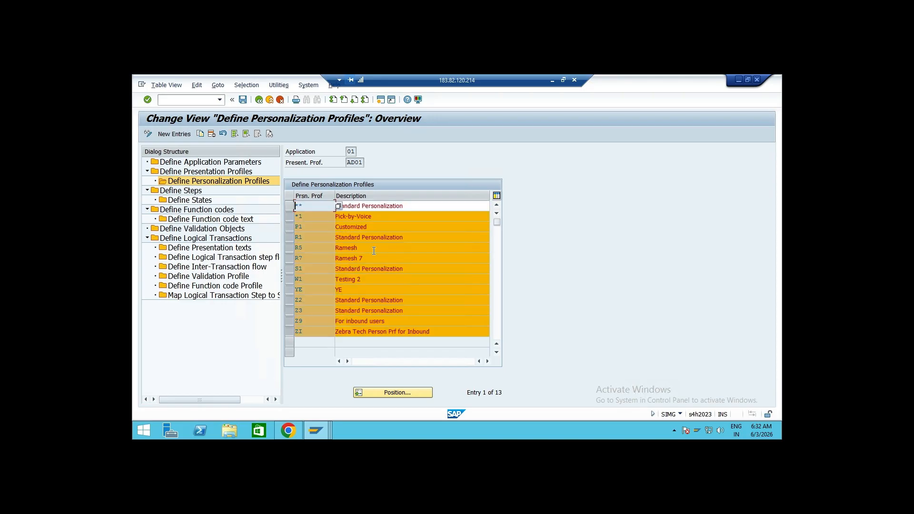
pyautogui.click(212, 133)
pyautogui.click(242, 100)
pyautogui.click(307, 239)
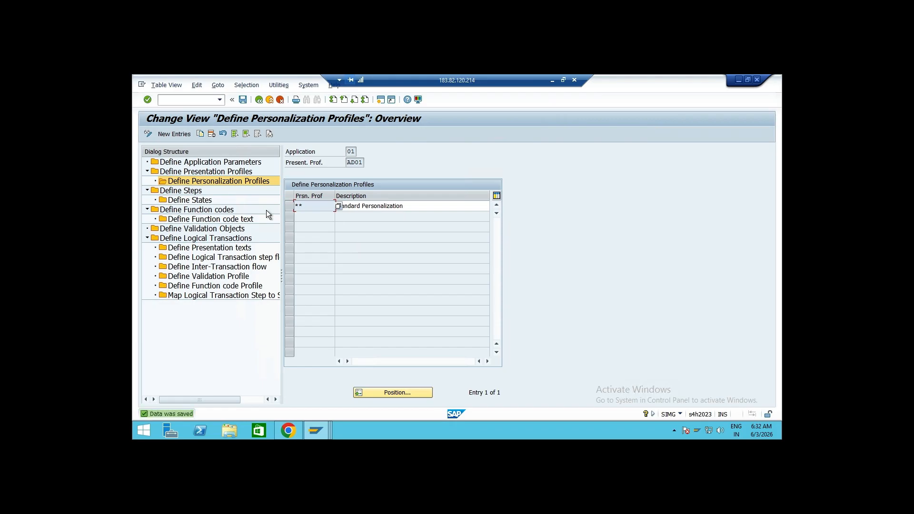
# Add a new personalization profile IN with description "for Inbound"
pyautogui.click(178, 136)
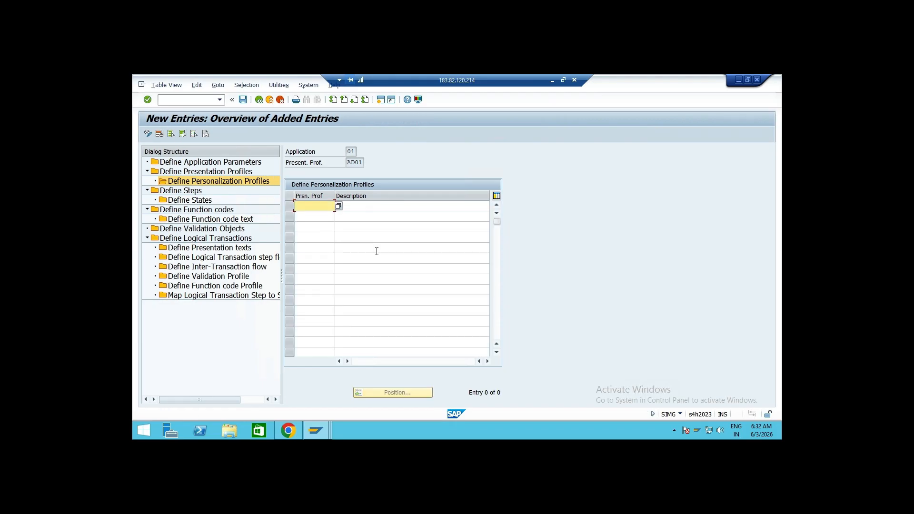
pyautogui.write('IN')
pyautogui.click(366, 207)
pyautogui.write('for I')
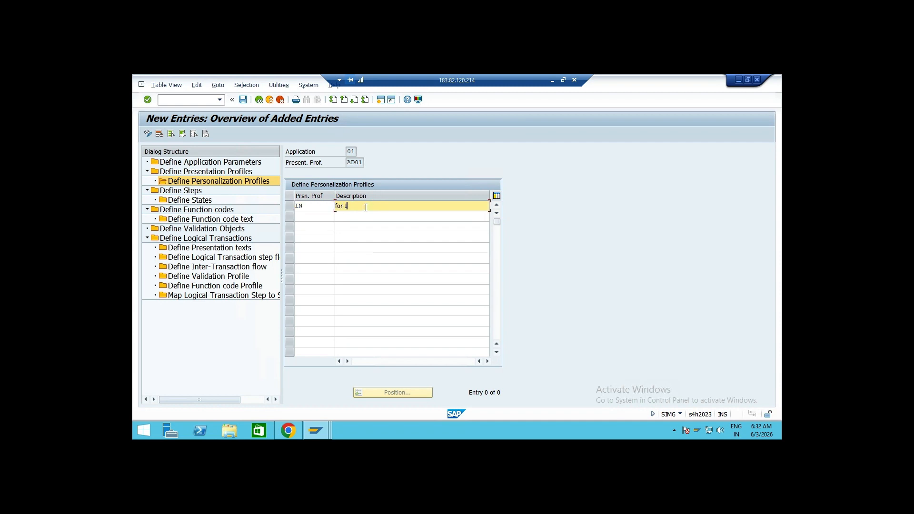
pyautogui.write('nbound')
pyautogui.press('Tab')
# Add personalization profile OU with description "For outbound", save the entries and return to the overview
pyautogui.write('OU')
pyautogui.click(369, 219)
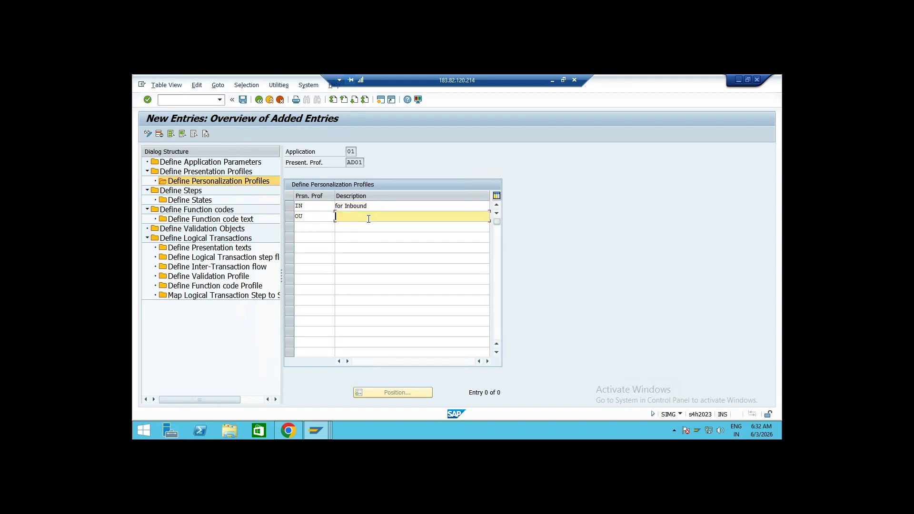
pyautogui.write('For outbound')
pyautogui.press('Tab')
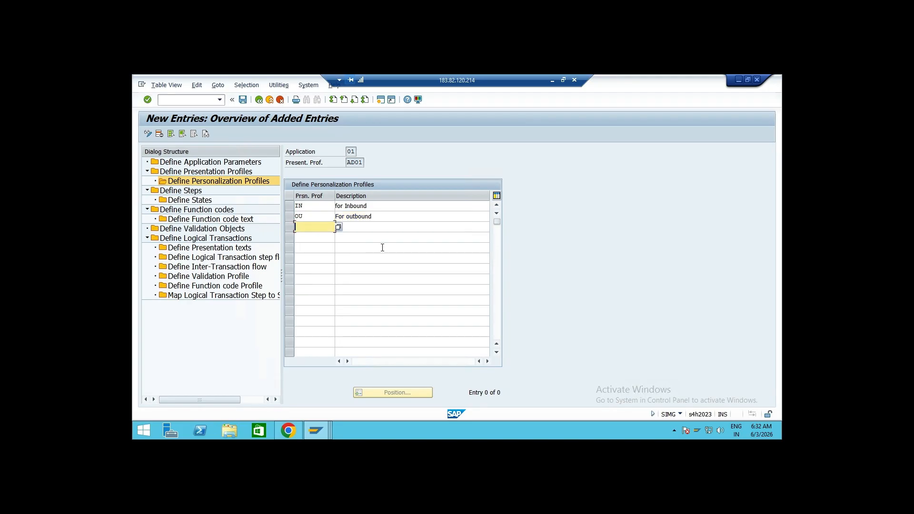
pyautogui.press('Return')
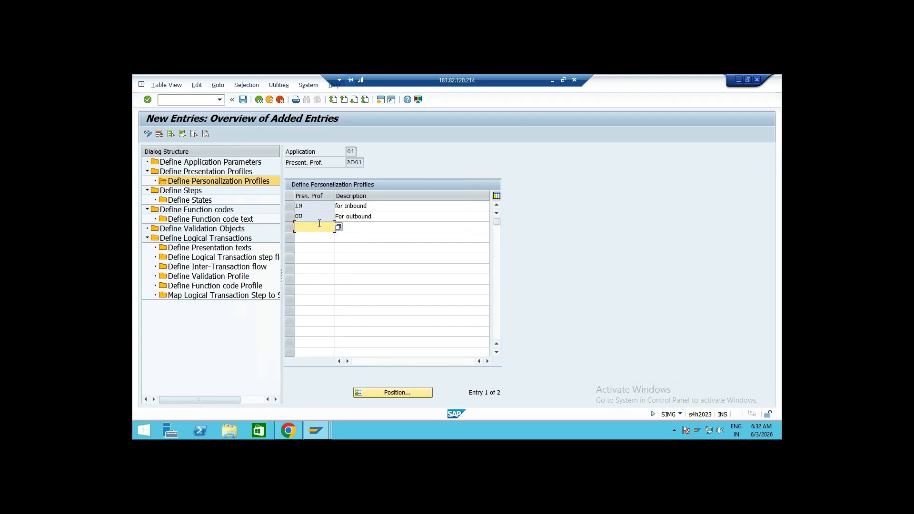
pyautogui.click(243, 100)
pyautogui.click(259, 100)
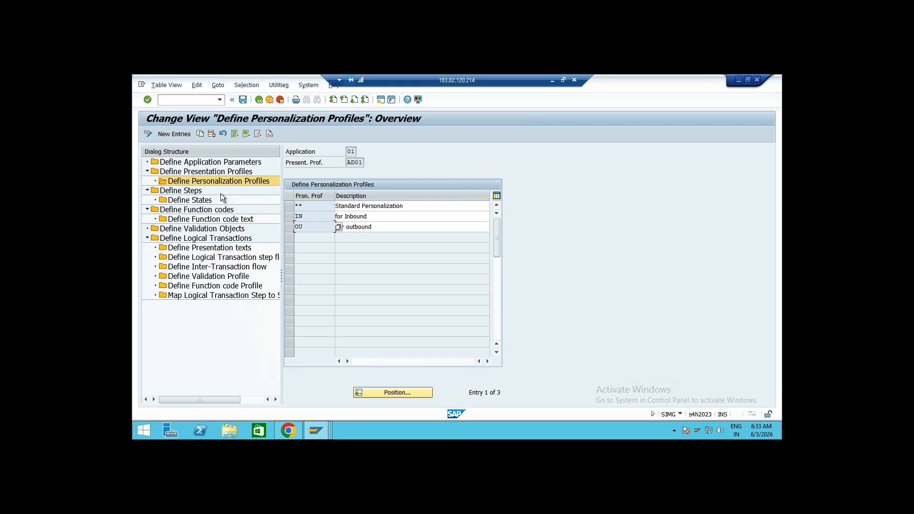
# Browse the presentation profiles list and position it at entries starting with A
pyautogui.doubleClick(210, 172)
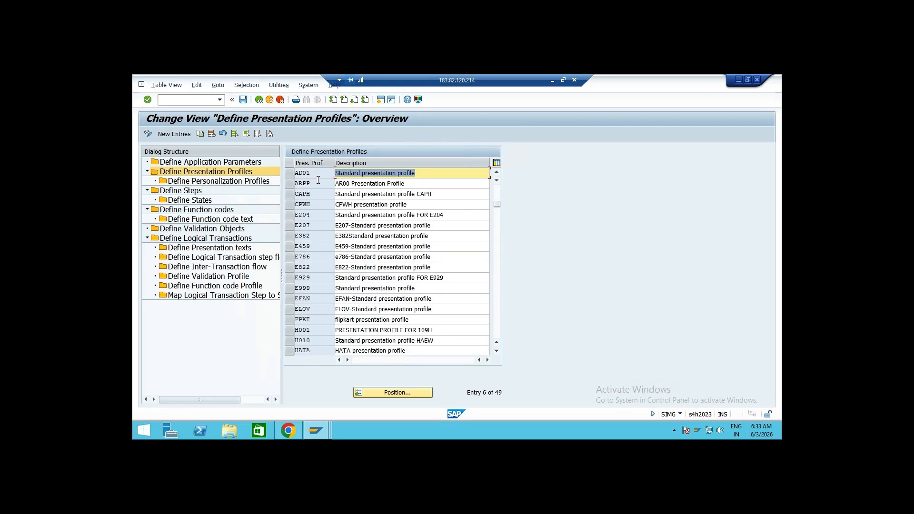
pyautogui.moveTo(496, 205); pyautogui.dragTo(499, 189)
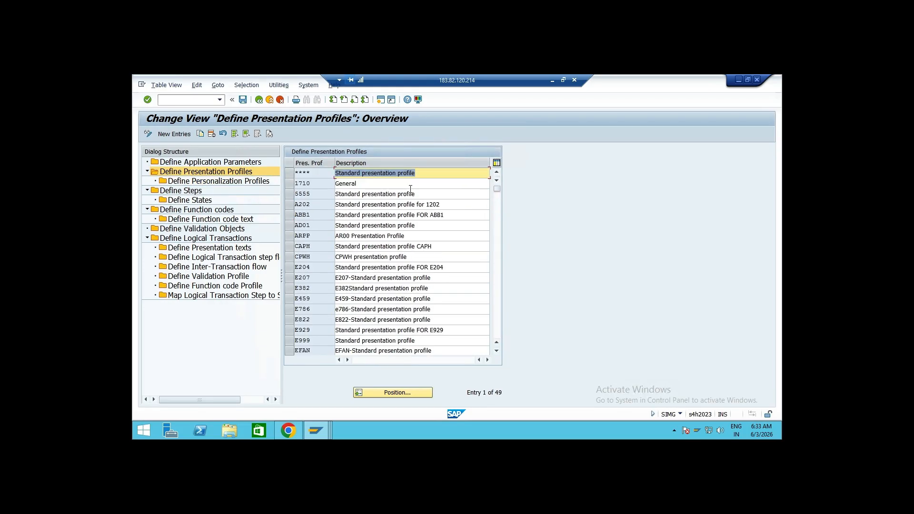
pyautogui.click(309, 173)
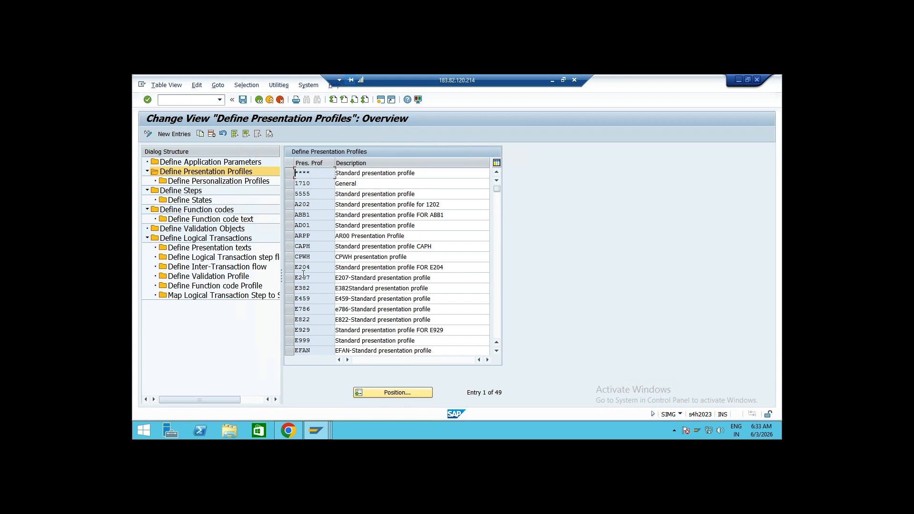
pyautogui.scroll(-1, 303, 278)
pyautogui.scroll(-7, 303, 278)
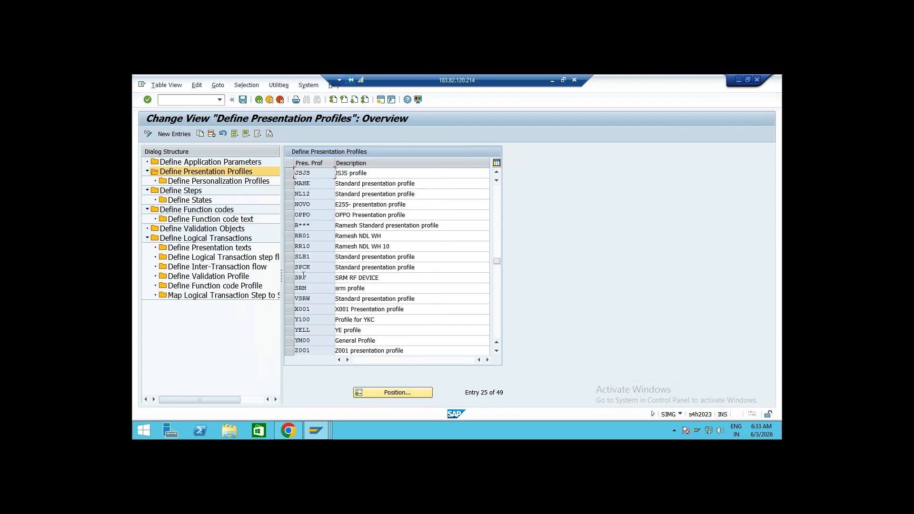
pyautogui.click(384, 389)
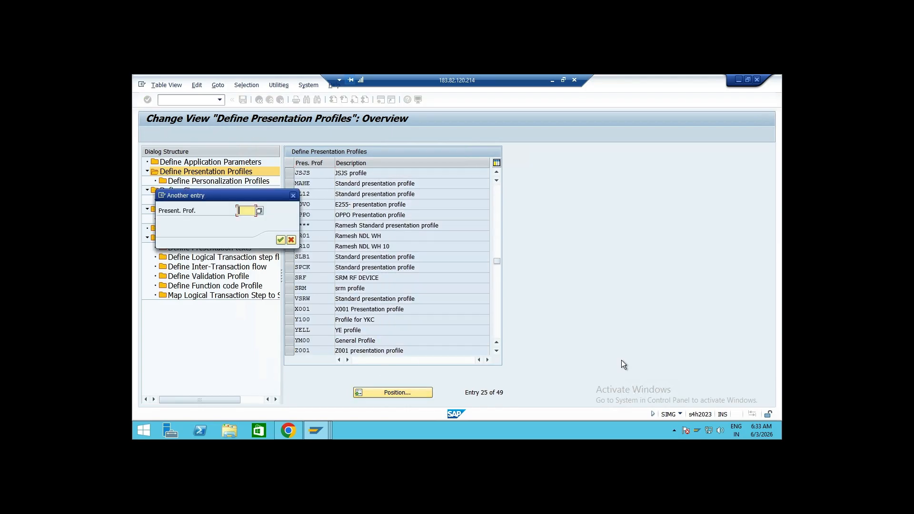
pyautogui.write('ad')
pyautogui.press('Return')
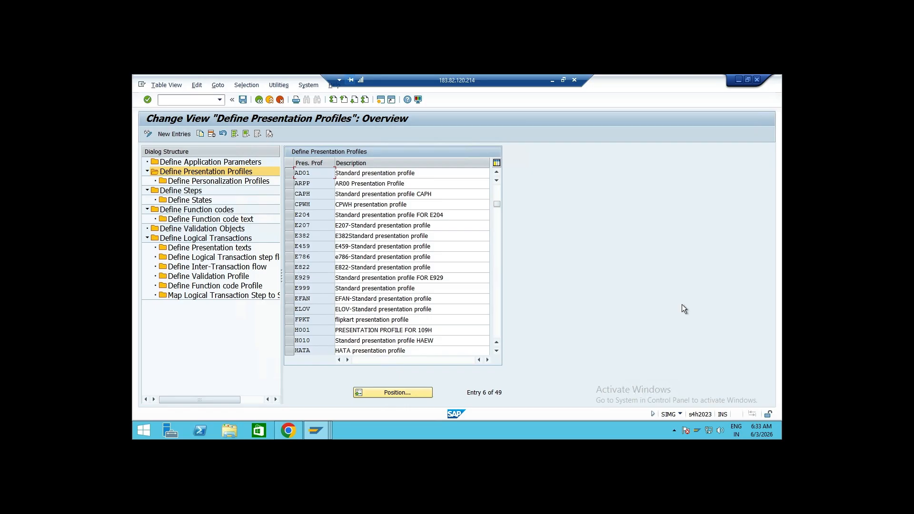
# Review the personalization profiles of AD01, adjusting the column widths, then return to the IMG structure
pyautogui.click(287, 173)
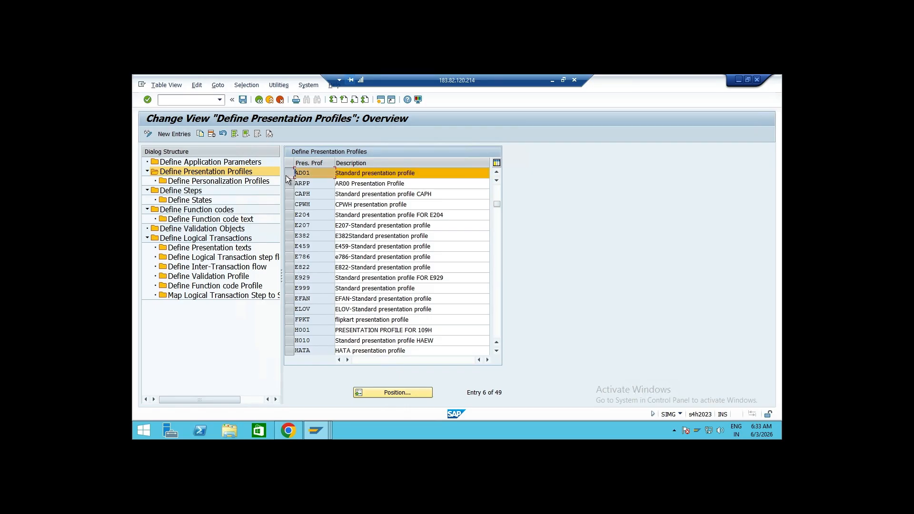
pyautogui.doubleClick(240, 182)
pyautogui.click(297, 227)
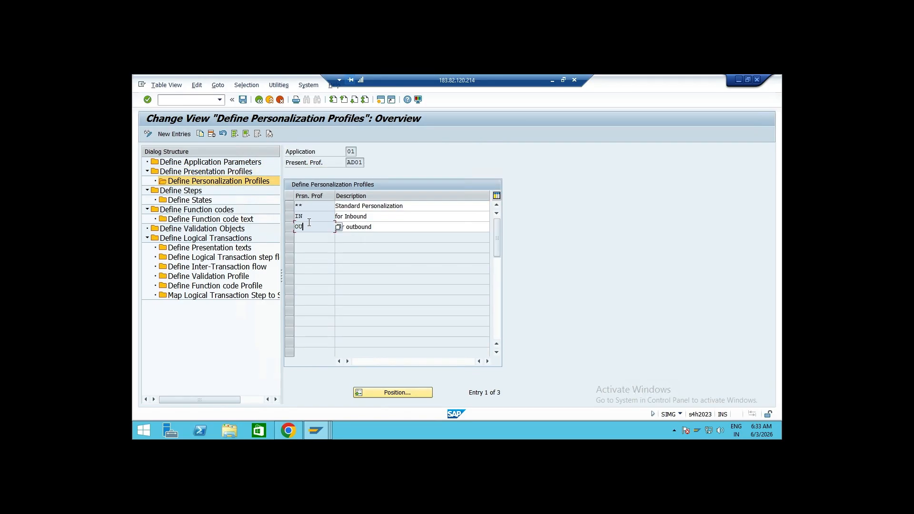
pyautogui.click(297, 218)
pyautogui.click(307, 228)
pyautogui.doubleClick(349, 163)
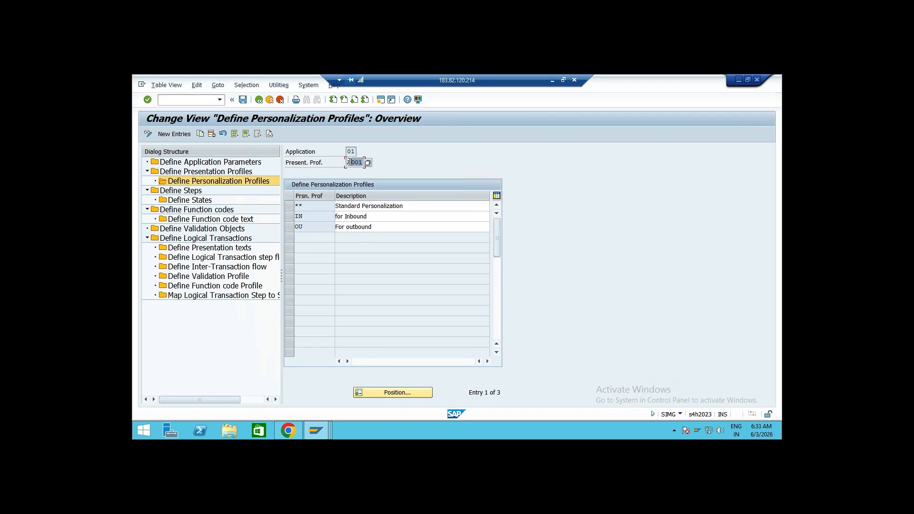
pyautogui.moveTo(362, 162); pyautogui.dragTo(347, 164)
pyautogui.click(431, 163)
pyautogui.moveTo(311, 215); pyautogui.dragTo(292, 217)
pyautogui.click(359, 163)
pyautogui.click(259, 100)
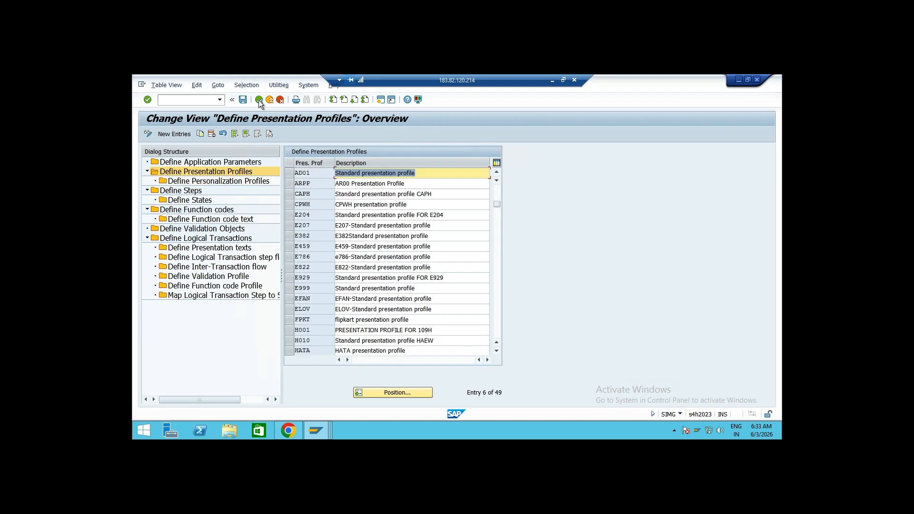
pyautogui.click(259, 100)
pyautogui.click(258, 100)
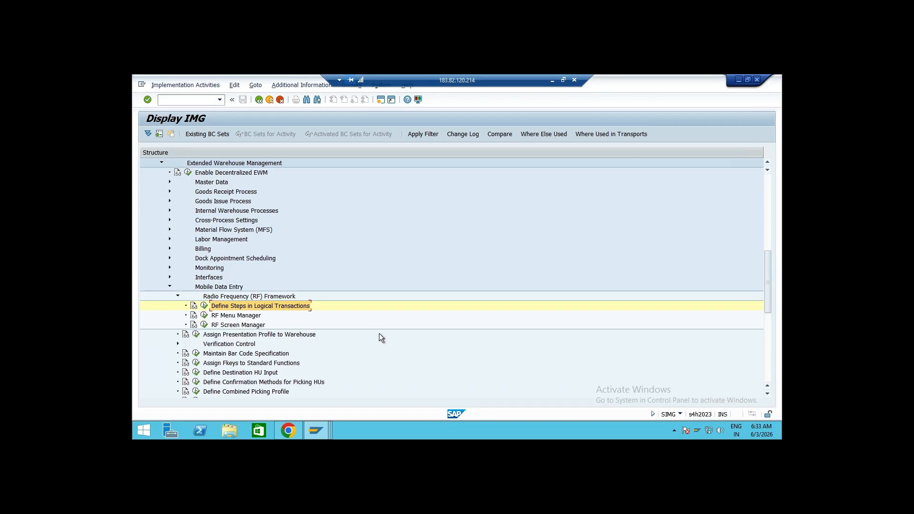
# Open Assign Presentation Profile to Warehouse, assign presentation profile AD01 to warehouse AD01, and save
pyautogui.click(247, 335)
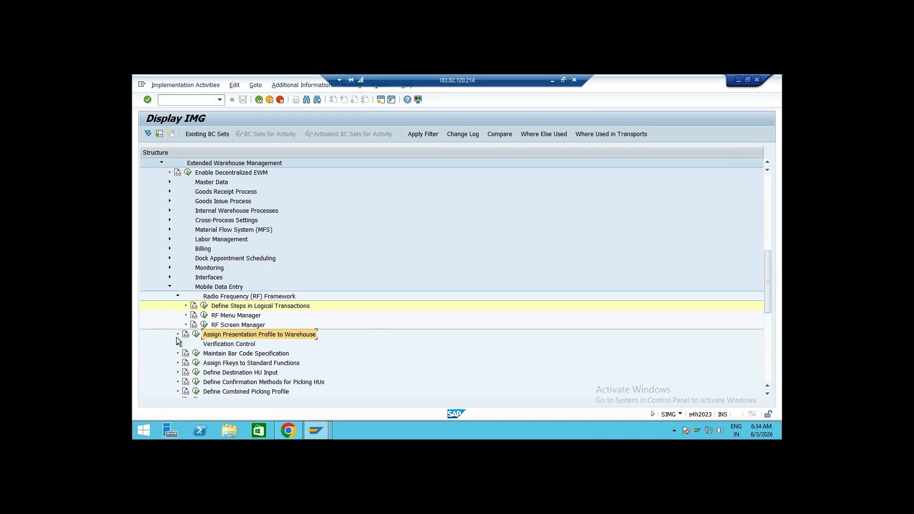
pyautogui.click(196, 335)
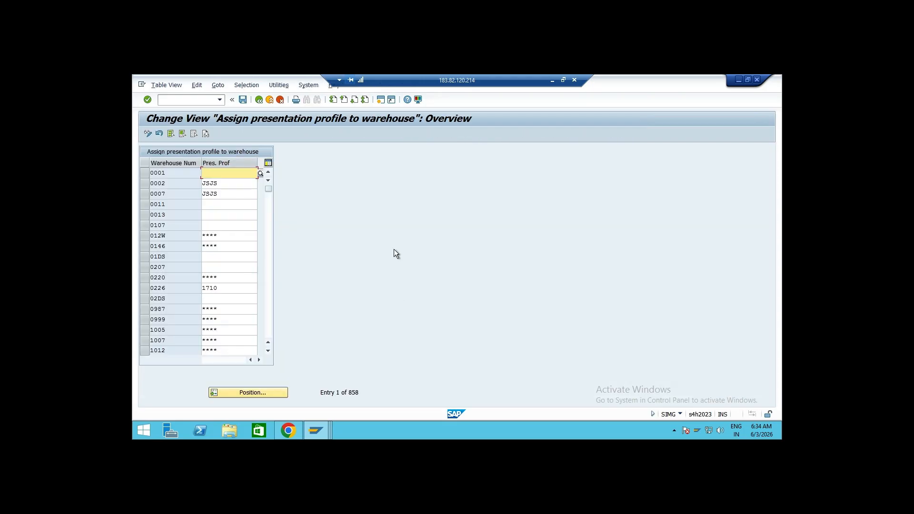
pyautogui.click(278, 392)
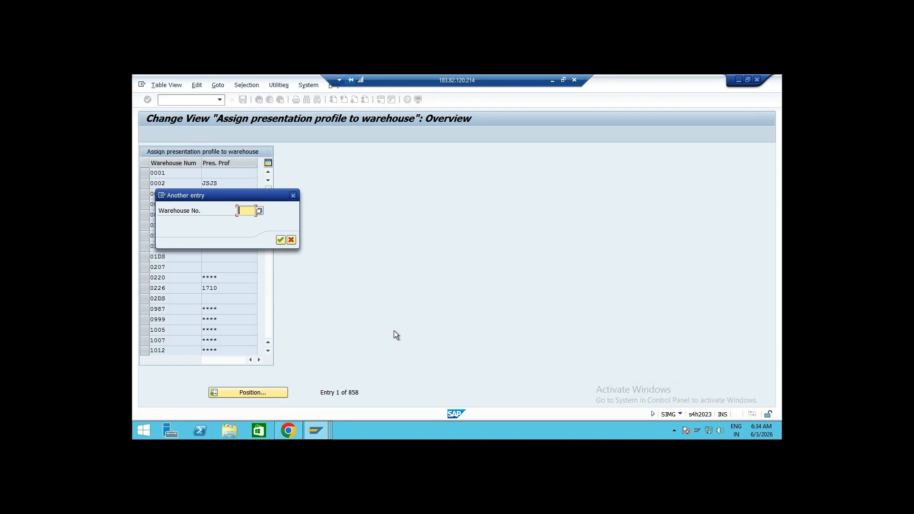
pyautogui.write('AD01')
pyautogui.press('Return')
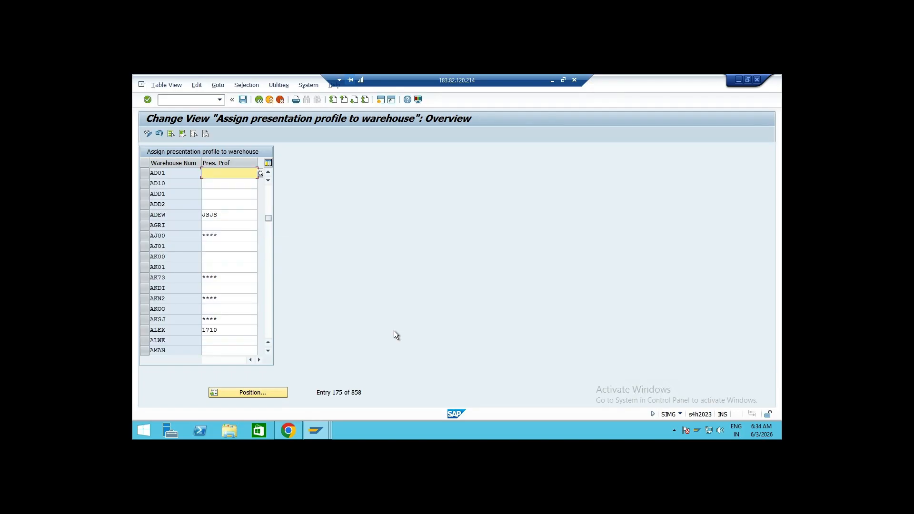
pyautogui.click(260, 173)
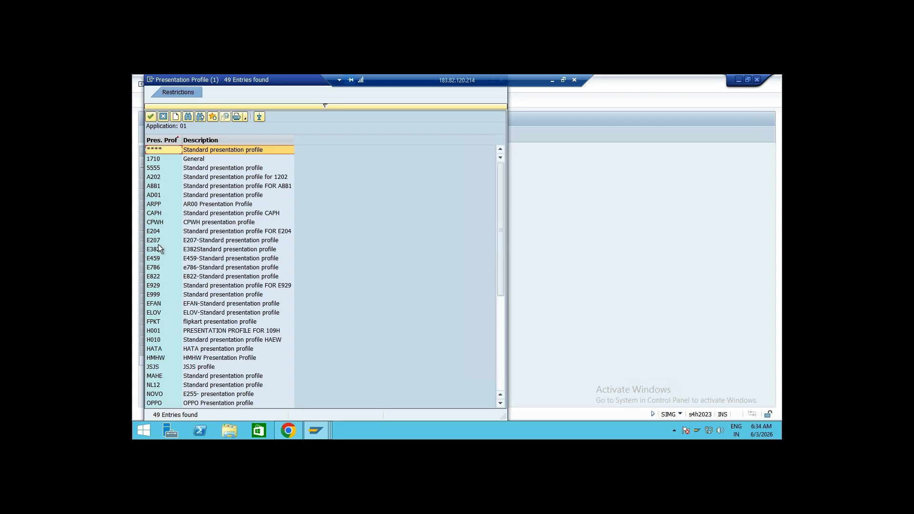
pyautogui.doubleClick(160, 195)
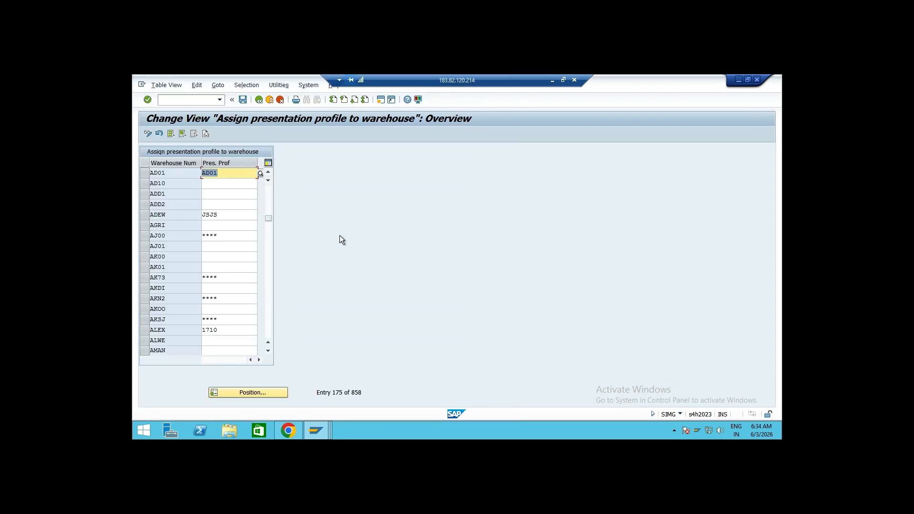
pyautogui.click(243, 100)
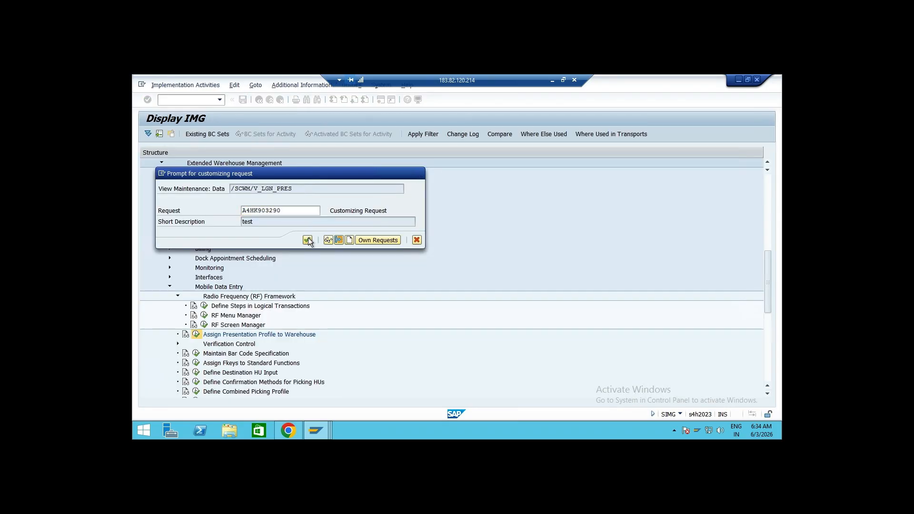
pyautogui.click(308, 240)
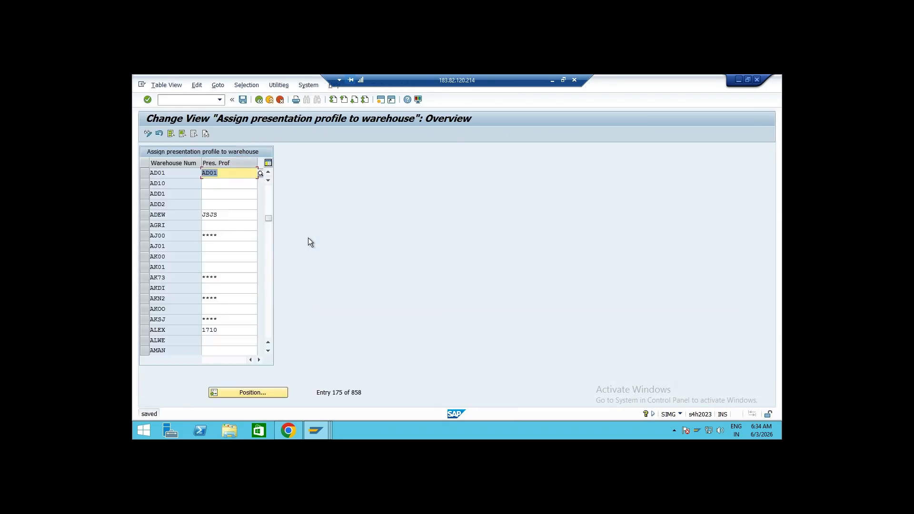
# Reopen the warehouse assignment, position the list at warehouse AD01 to check its presentation profile, then return to the IMG
pyautogui.click(259, 100)
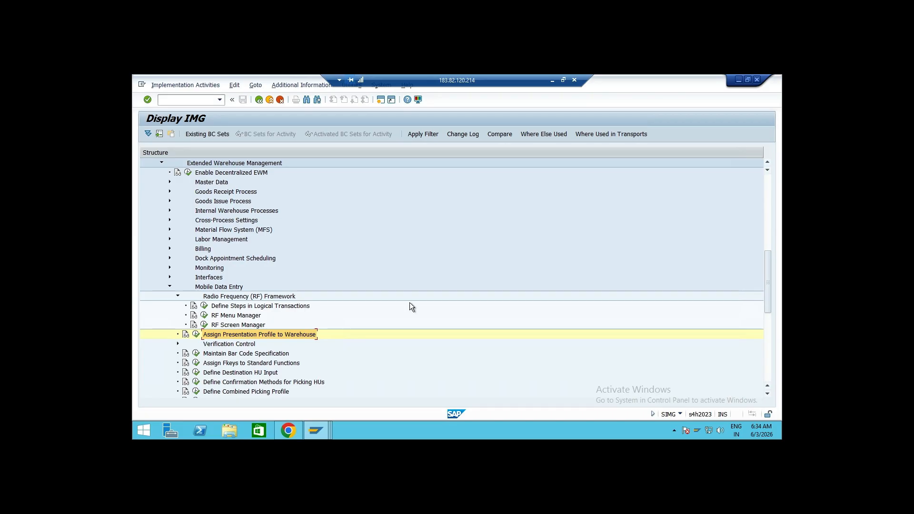
pyautogui.click(196, 334)
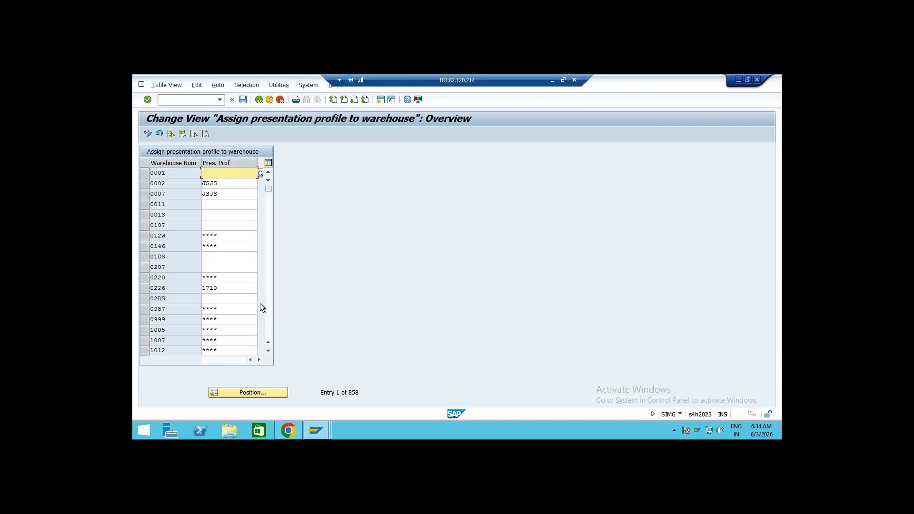
pyautogui.click(270, 393)
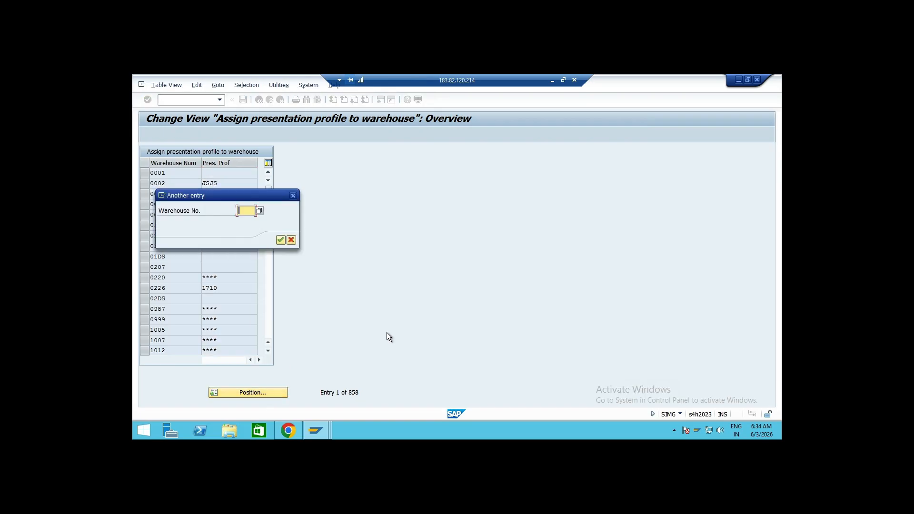
pyautogui.write('AD01')
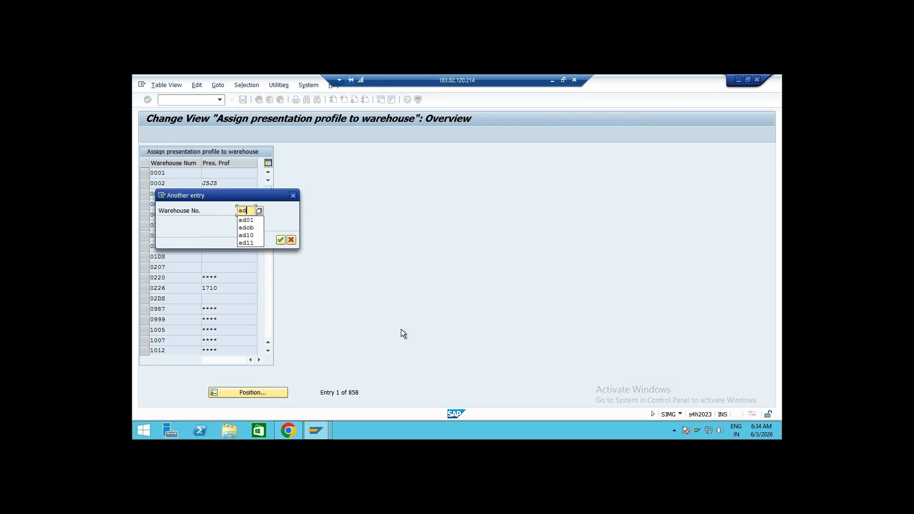
pyautogui.press('Return')
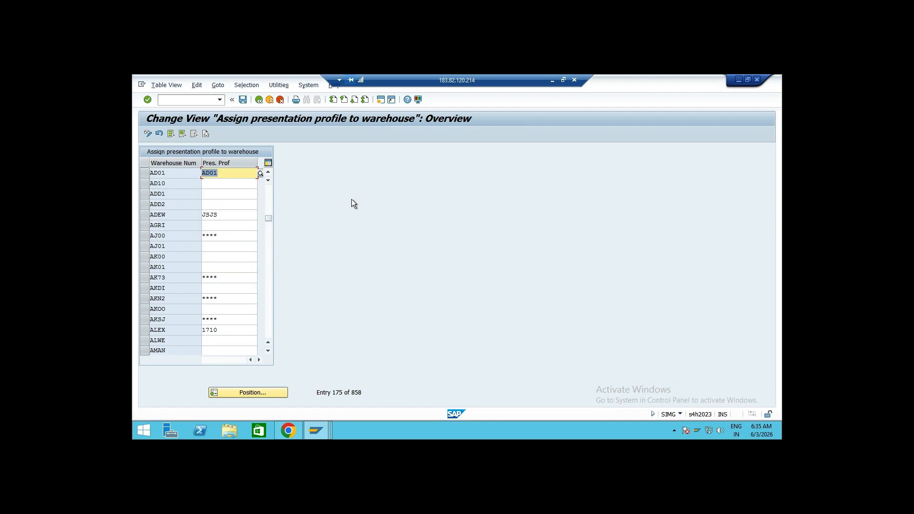
pyautogui.click(262, 104)
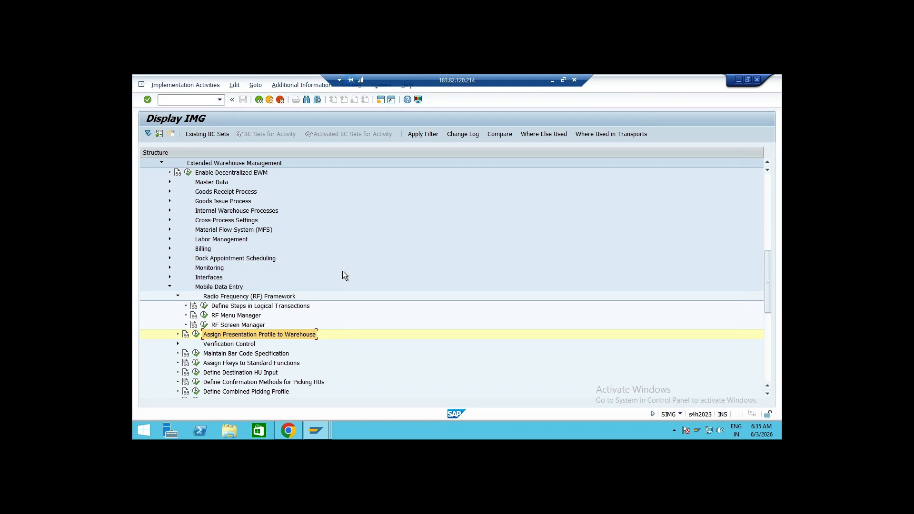
# Open RF Menu Manager and copy the standard menu hierarchy to presentation profile ad01 with personalization profile IN
pyautogui.click(203, 316)
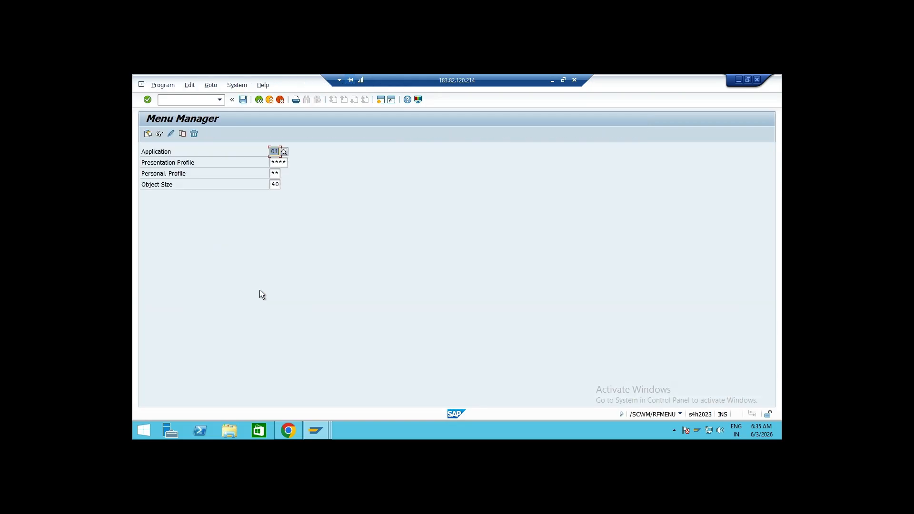
pyautogui.click(280, 184)
pyautogui.click(287, 162)
pyautogui.click(183, 134)
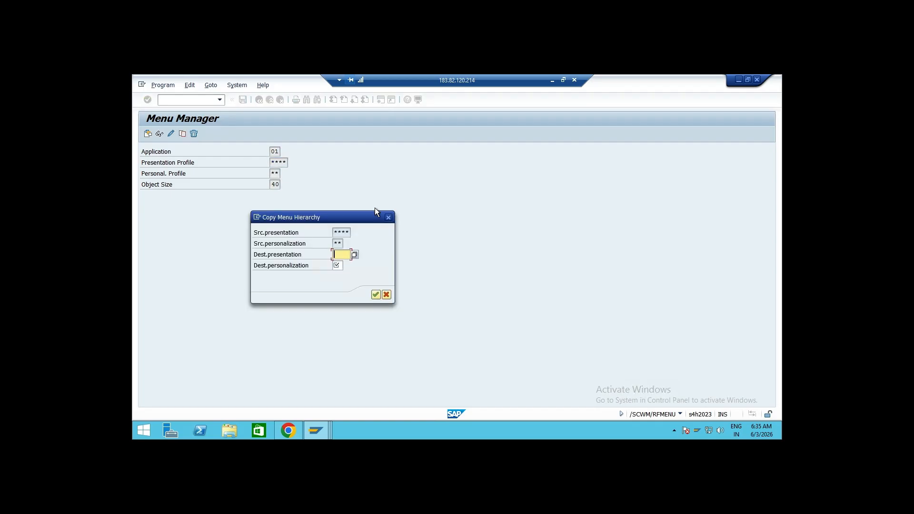
pyautogui.write('ad01')
pyautogui.press('Tab')
pyautogui.click(375, 295)
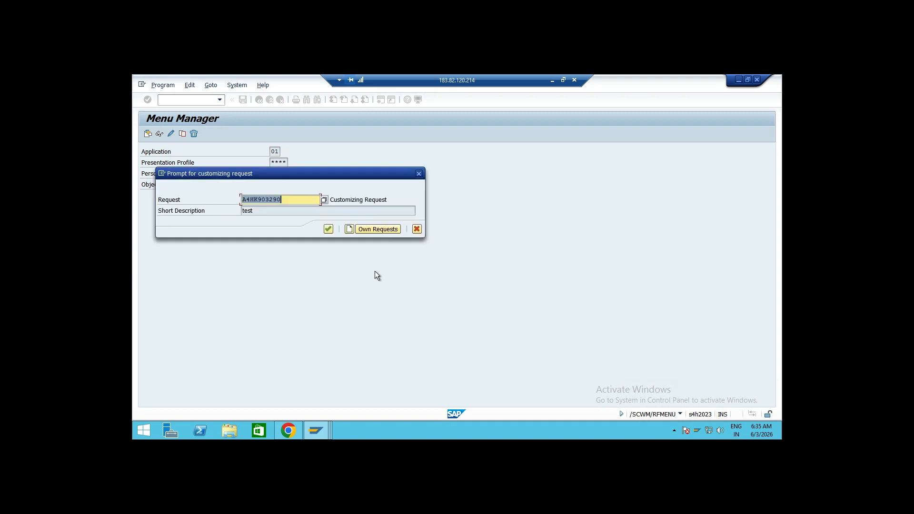
pyautogui.click(328, 229)
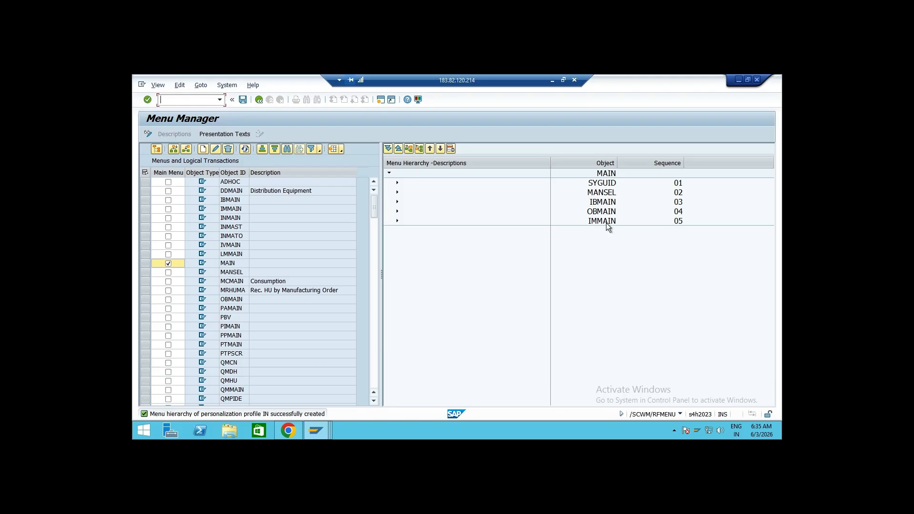
# Show presentation texts and delete the Outbound Processes node from the main menu
pyautogui.click(226, 134)
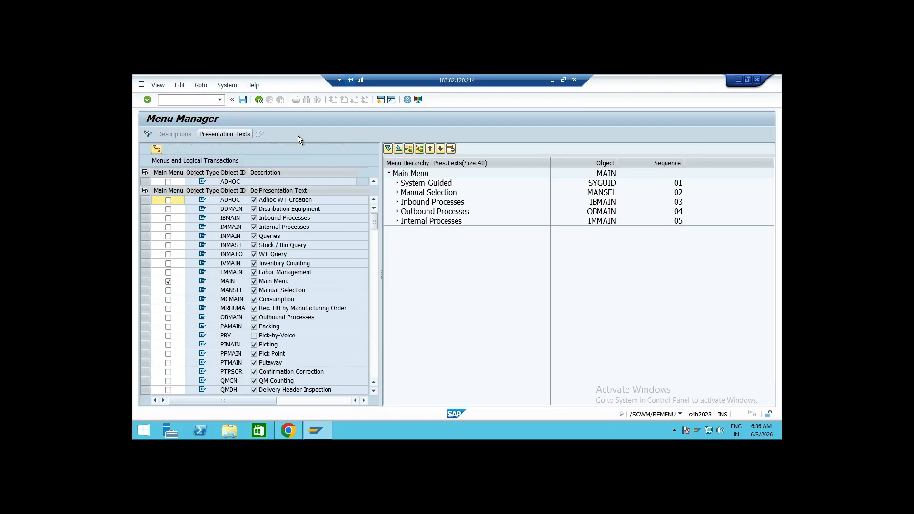
pyautogui.click(455, 213)
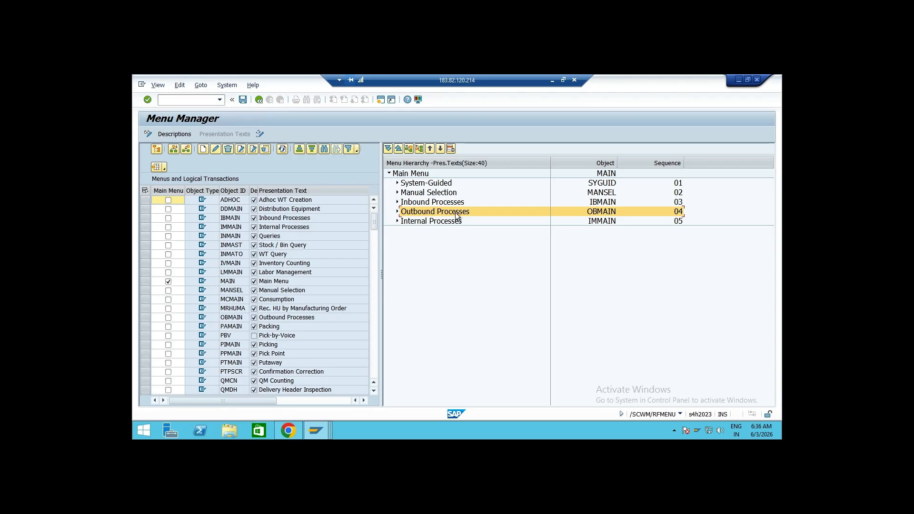
pyautogui.click(450, 149)
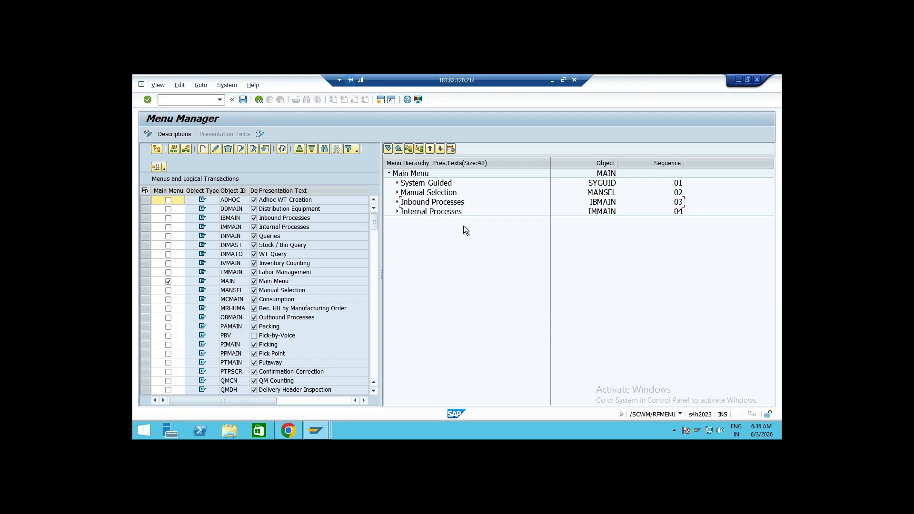
# Move Inventory Counting out of Internal Processes to the main menu level as a same-level node
pyautogui.click(397, 212)
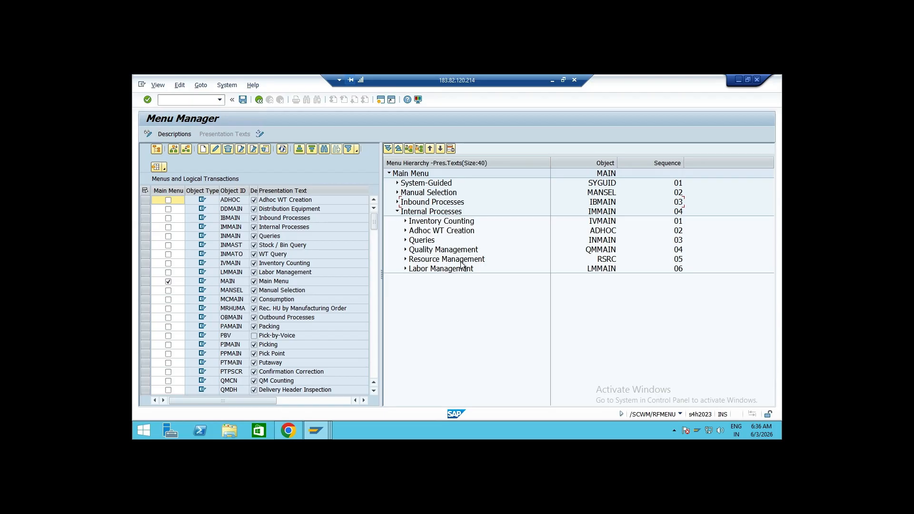
pyautogui.click(397, 211)
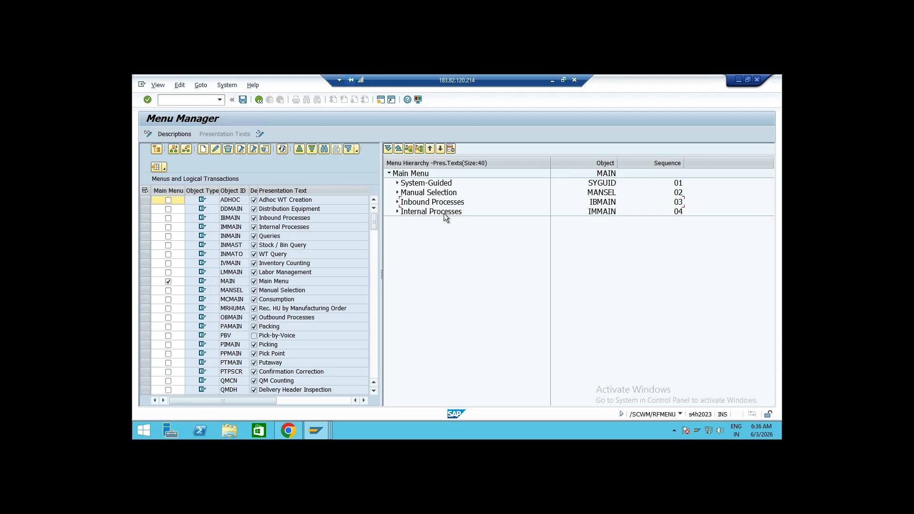
pyautogui.click(397, 212)
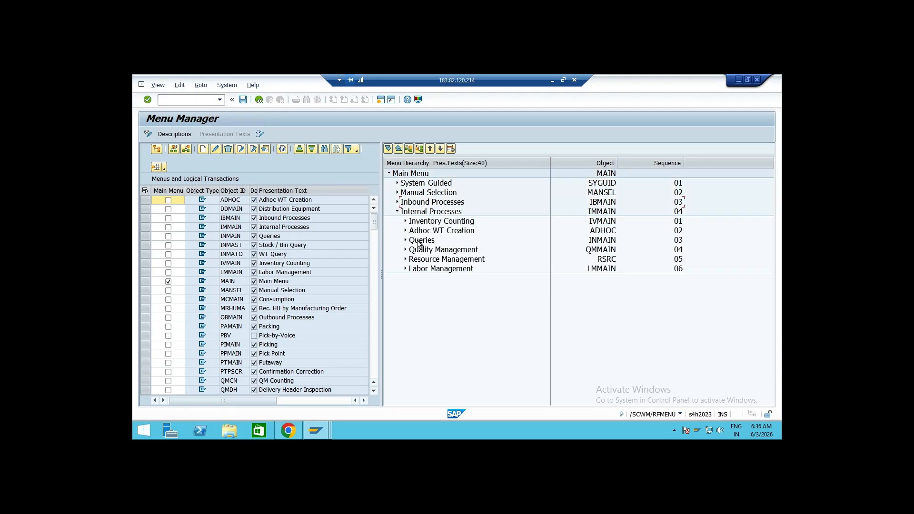
pyautogui.click(443, 221)
pyautogui.moveTo(438, 213); pyautogui.dragTo(436, 206)
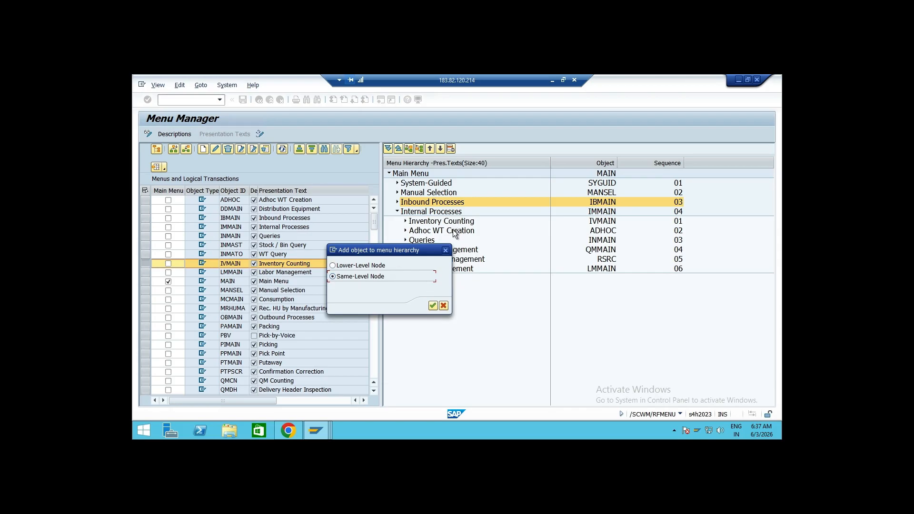
pyautogui.click(433, 307)
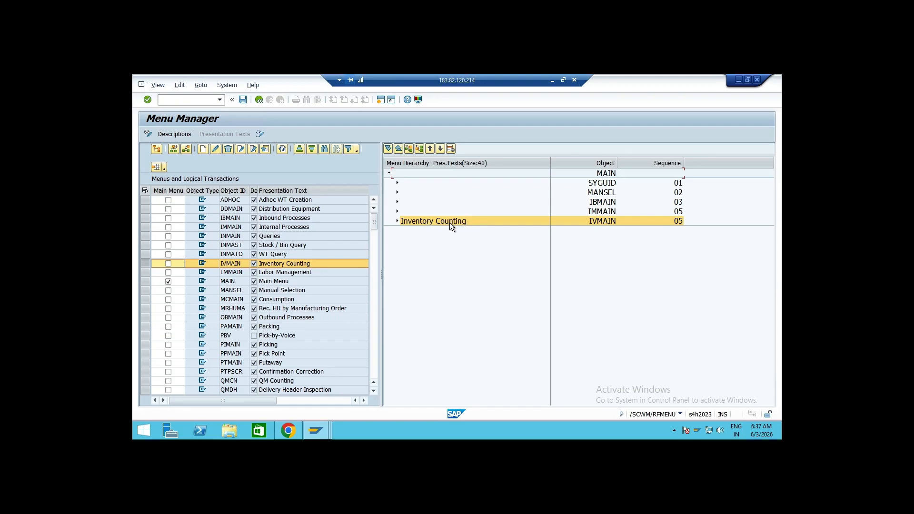
# Move Inventory Counting back under Internal Processes and then out again to the main menu level
pyautogui.click(397, 211)
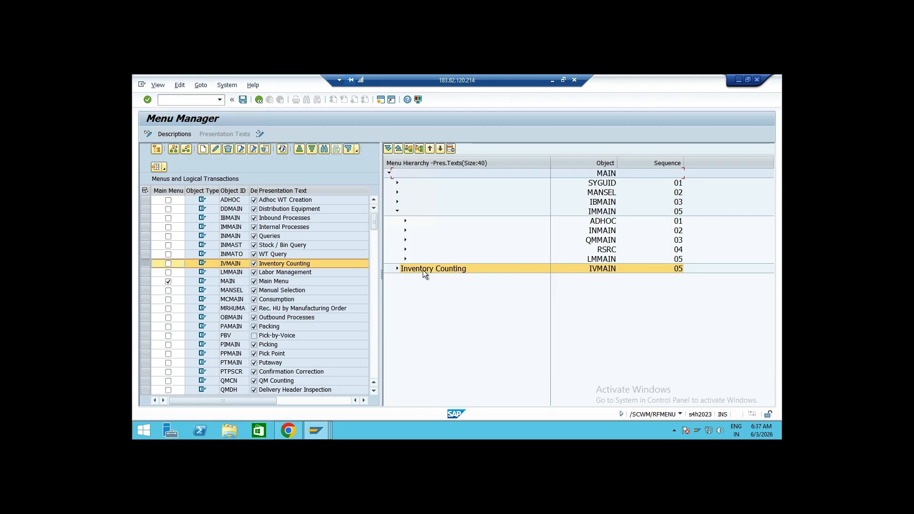
pyautogui.moveTo(427, 268); pyautogui.dragTo(412, 221)
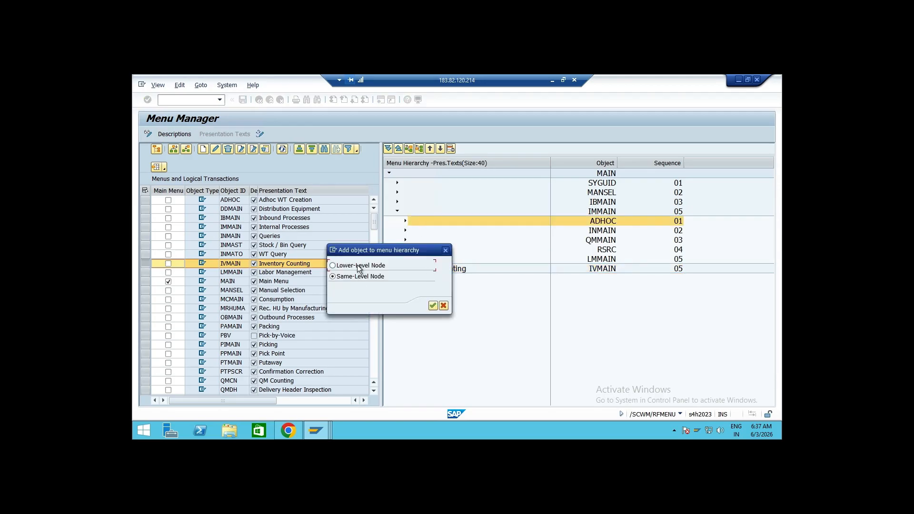
pyautogui.click(432, 305)
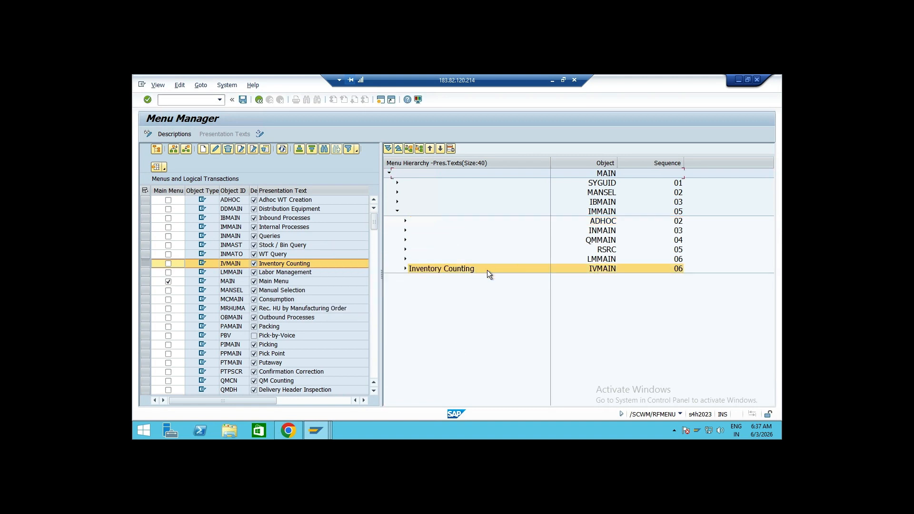
pyautogui.click(397, 211)
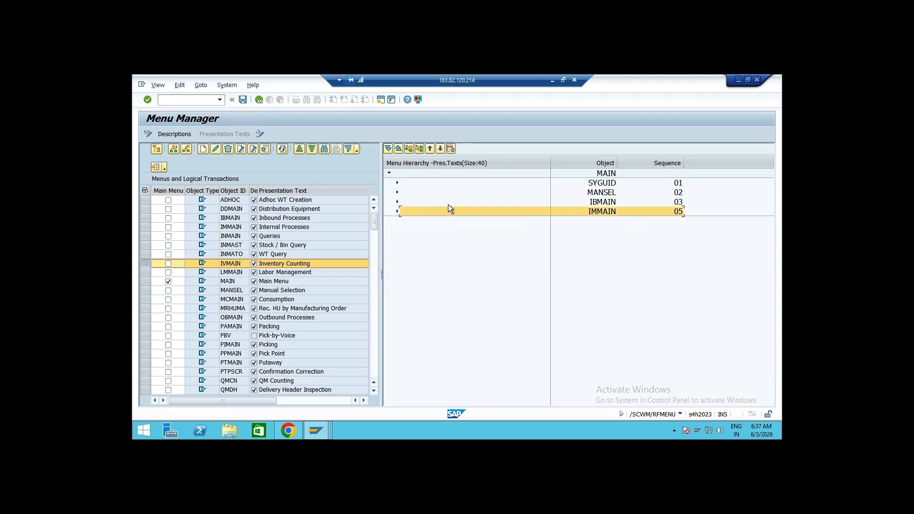
pyautogui.click(184, 133)
pyautogui.click(222, 134)
pyautogui.click(397, 212)
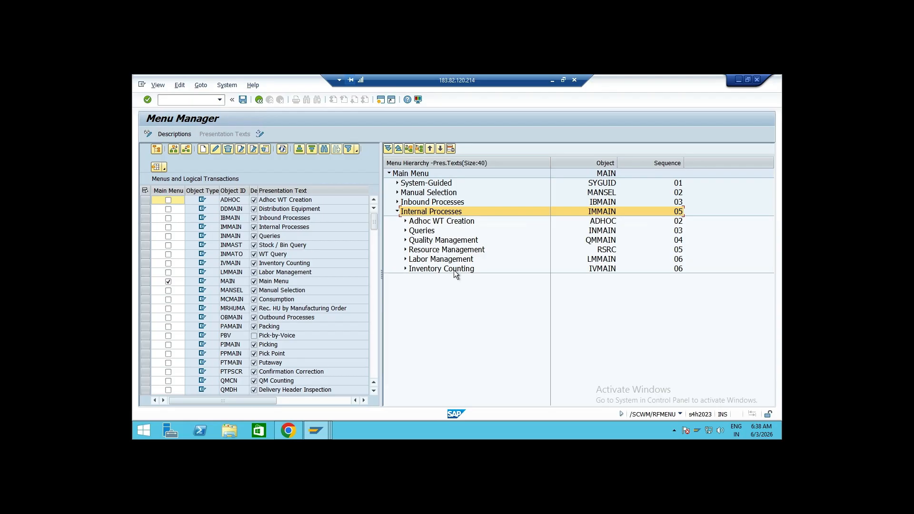
pyautogui.moveTo(453, 268); pyautogui.dragTo(438, 208)
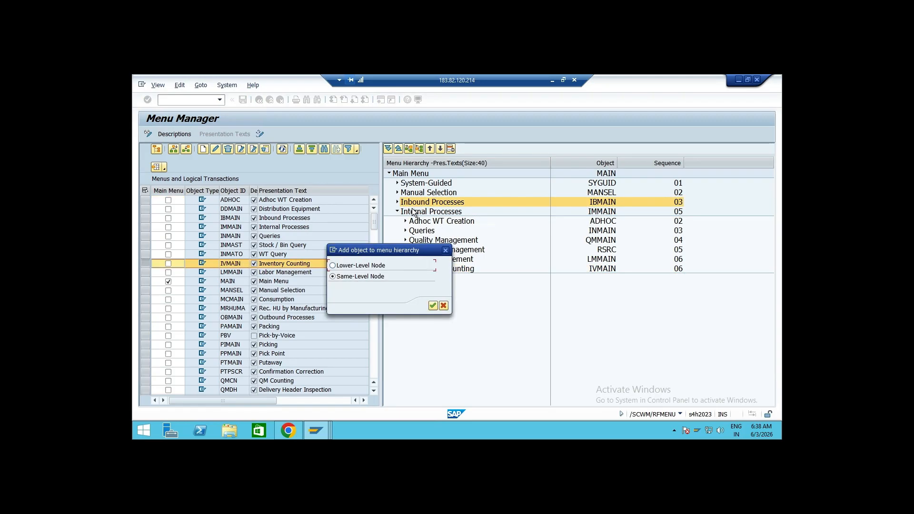
pyautogui.click(432, 305)
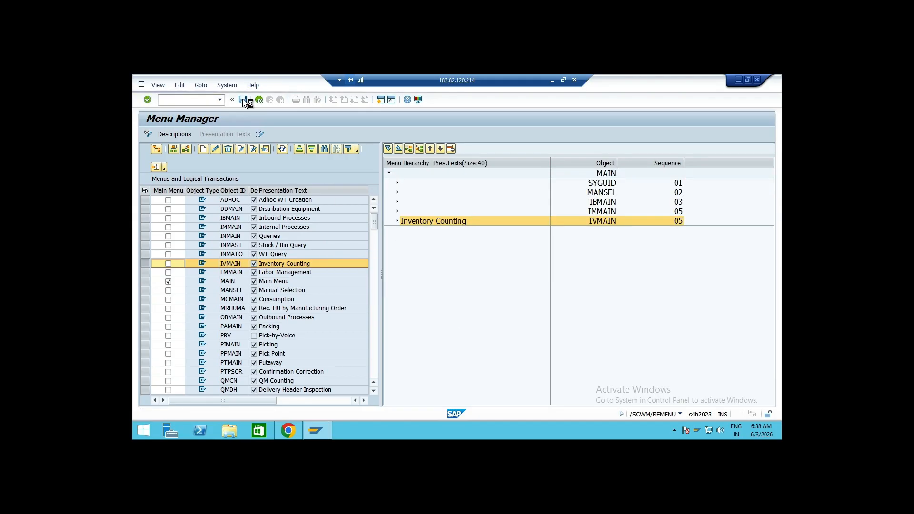
# Leave the menu hierarchy, open the AD01/IN menu in display mode and return to the selection screen
pyautogui.click(259, 99)
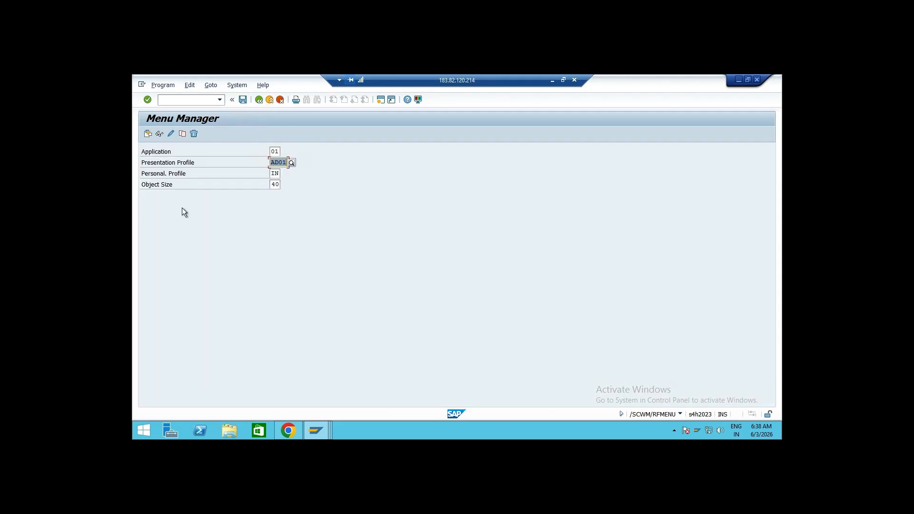
pyautogui.click(160, 135)
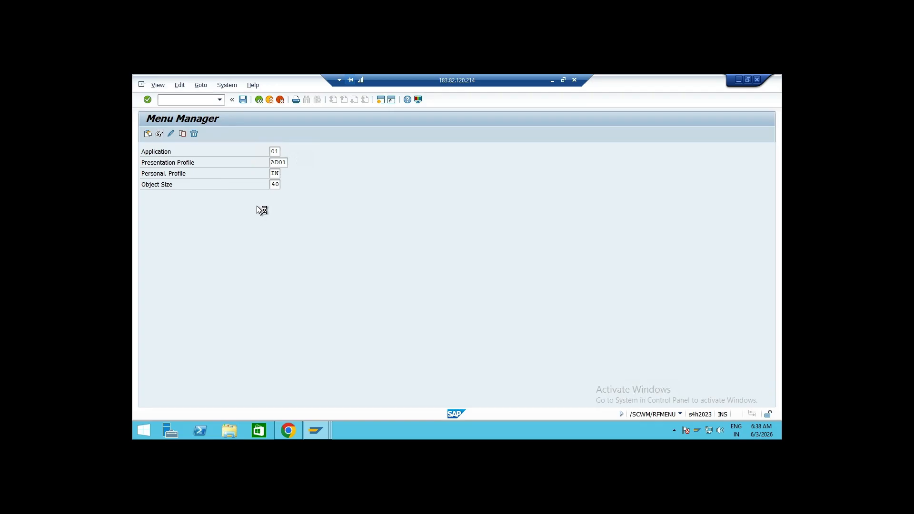
pyautogui.click(259, 100)
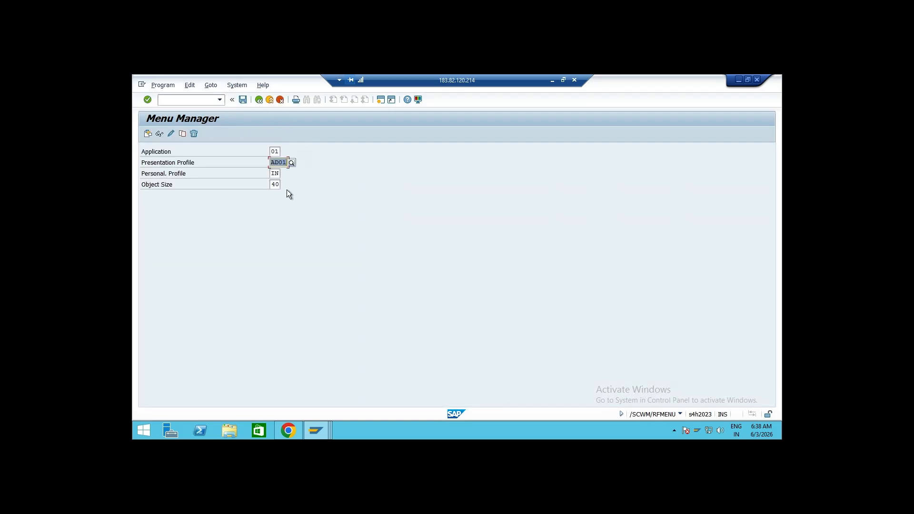
# Copy the standard menu hierarchy with presentation profile **** and personalization profile ** to presentation profile AD01, personalization profile OU
pyautogui.click(280, 173)
pyautogui.press('BackSpace')
pyautogui.press('BackSpace')
pyautogui.click(287, 162)
pyautogui.press('BackSpace')
pyautogui.press('BackSpace')
pyautogui.press('BackSpace')
pyautogui.press('BackSpace')
pyautogui.write('****')
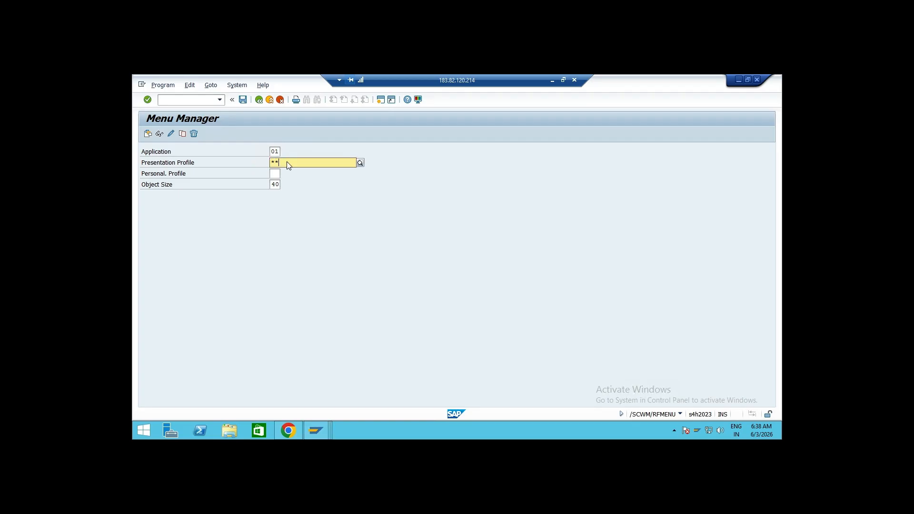
pyautogui.press('Tab')
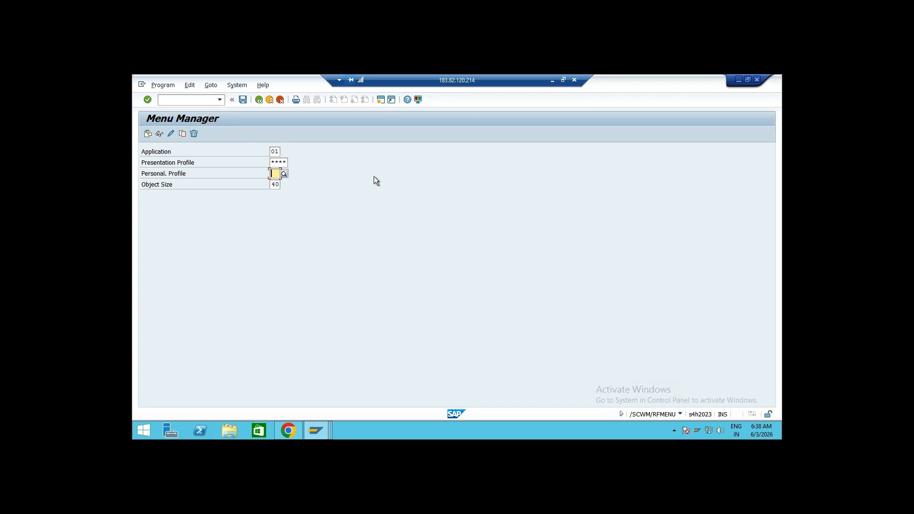
pyautogui.write('**')
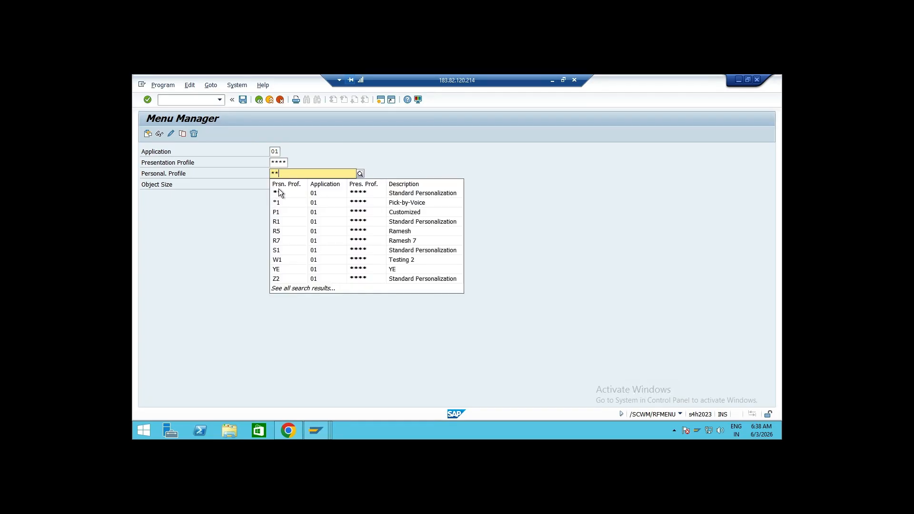
pyautogui.click(278, 191)
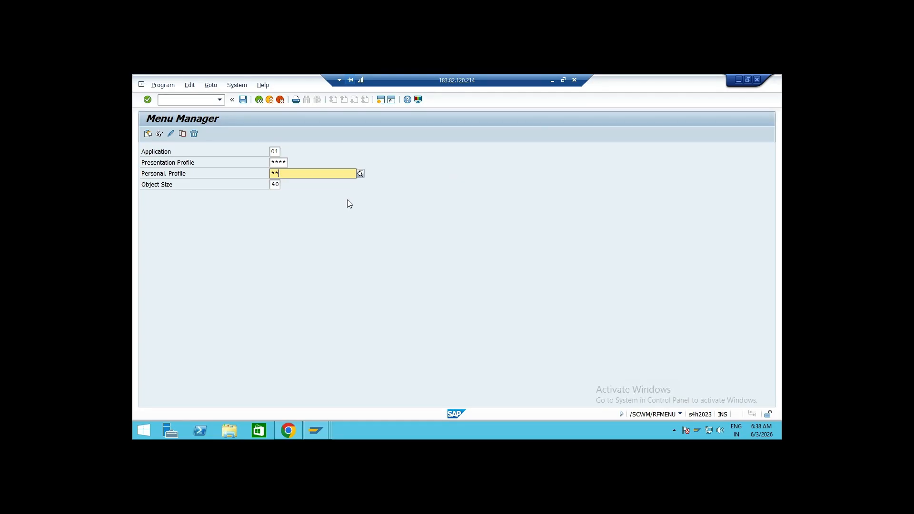
pyautogui.click(296, 191)
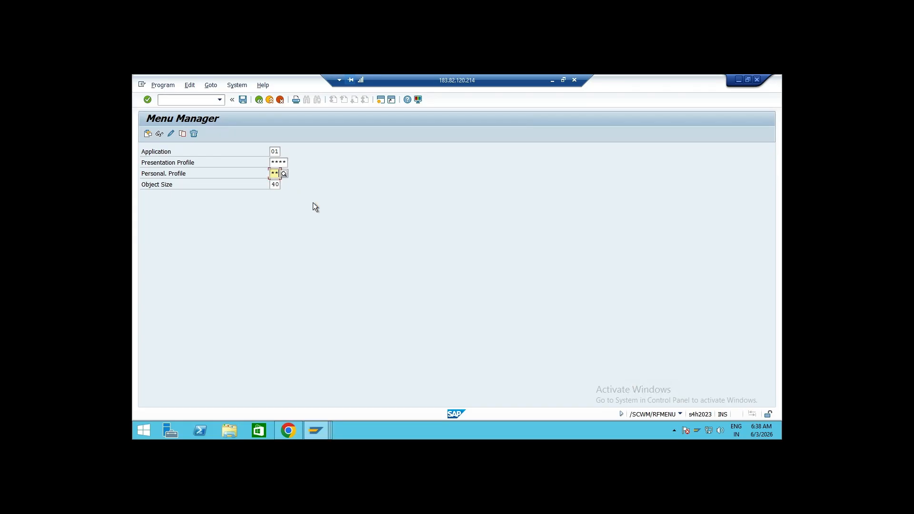
pyautogui.click(182, 133)
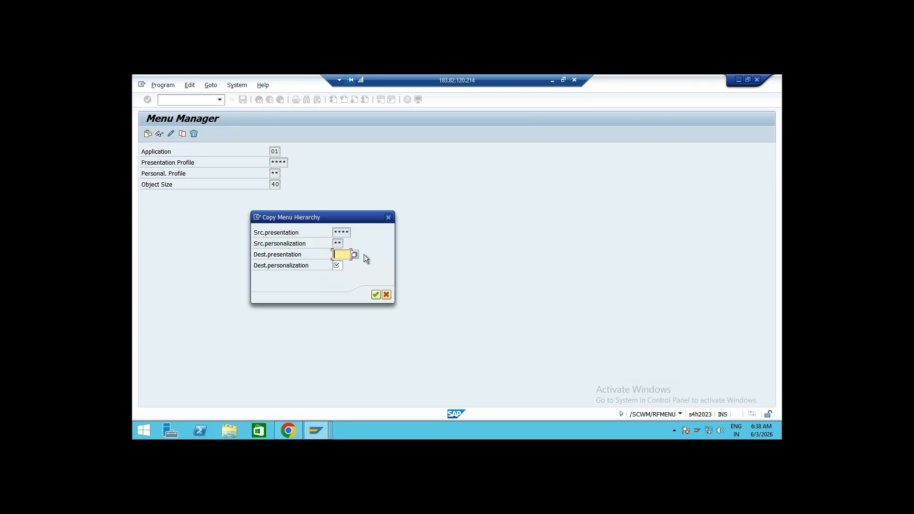
pyautogui.write('AD01')
pyautogui.press('Tab')
pyautogui.write('OU')
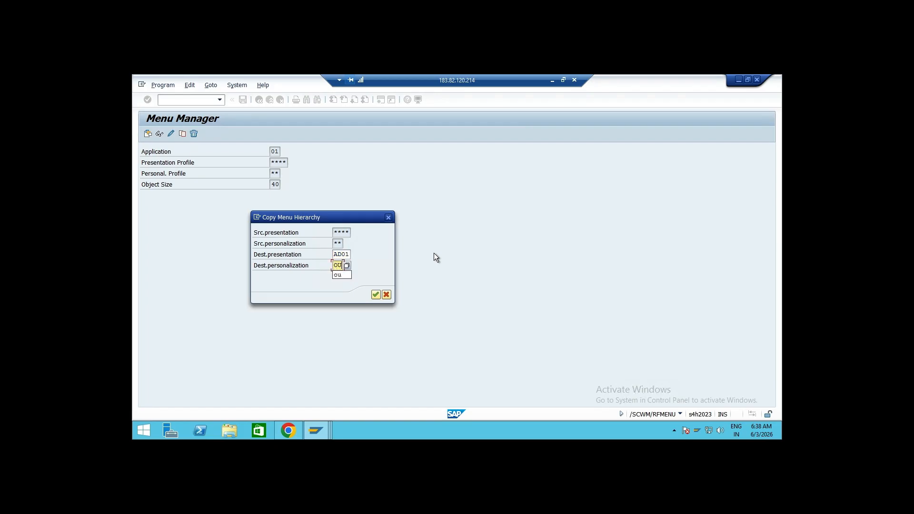
pyautogui.click(372, 266)
pyautogui.click(374, 296)
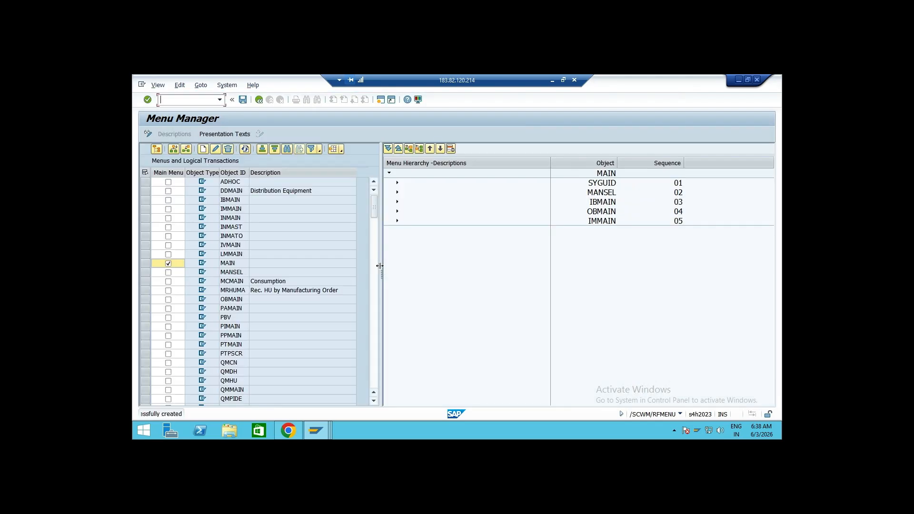
# Show presentation texts, delete the Inbound Processes node from the AD01/OU main menu, save it and return to the IMG
pyautogui.click(233, 135)
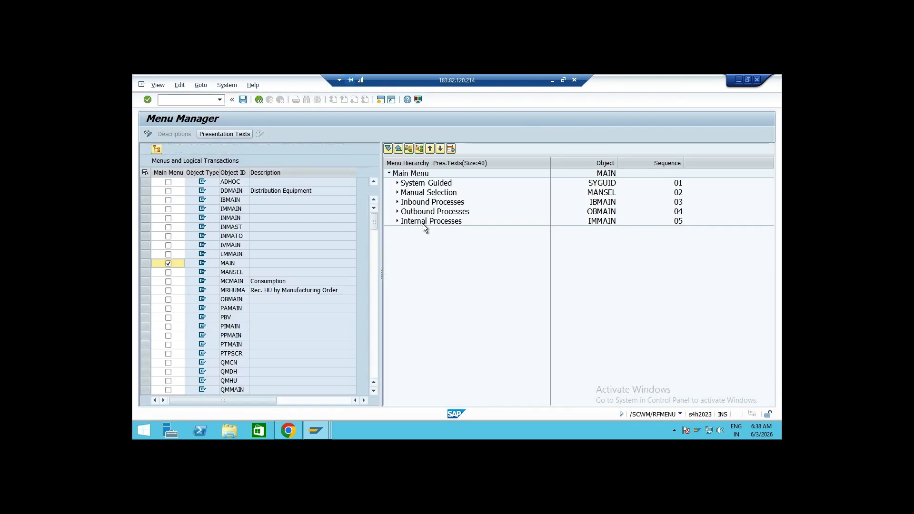
pyautogui.click(458, 204)
pyautogui.click(451, 149)
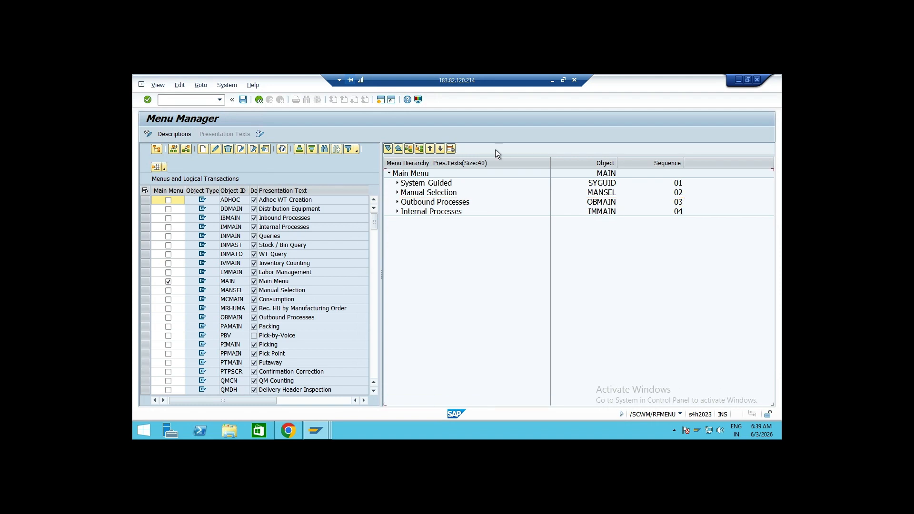
pyautogui.click(243, 100)
pyautogui.click(259, 99)
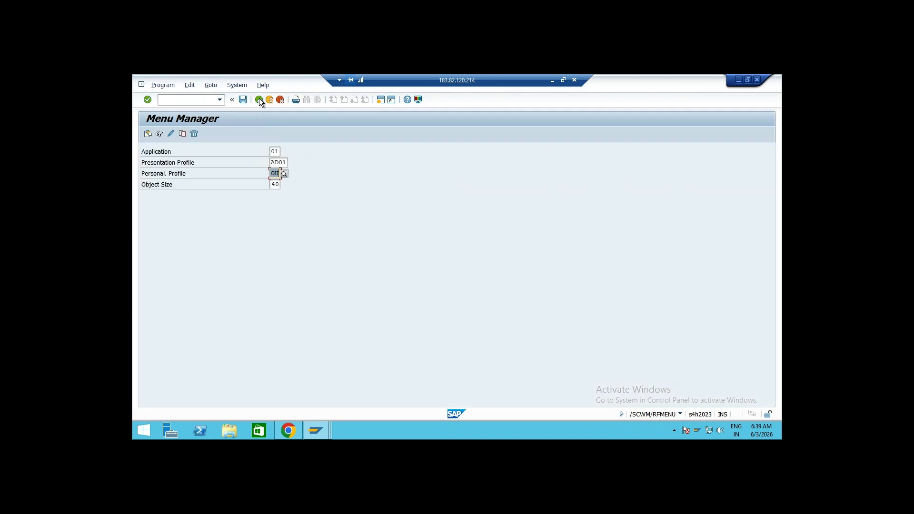
pyautogui.click(259, 99)
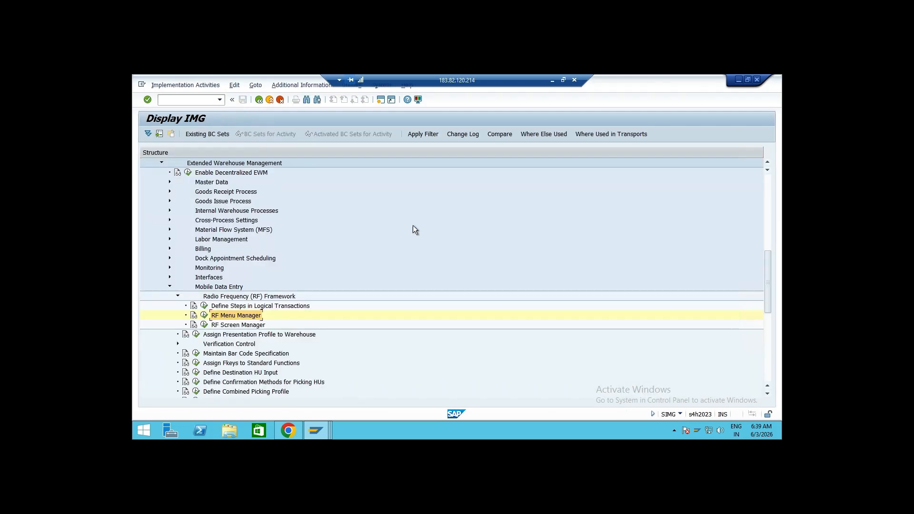
# Open the RF Screen Manager with display profile ** and view the standard display profile assignments
pyautogui.click(204, 324)
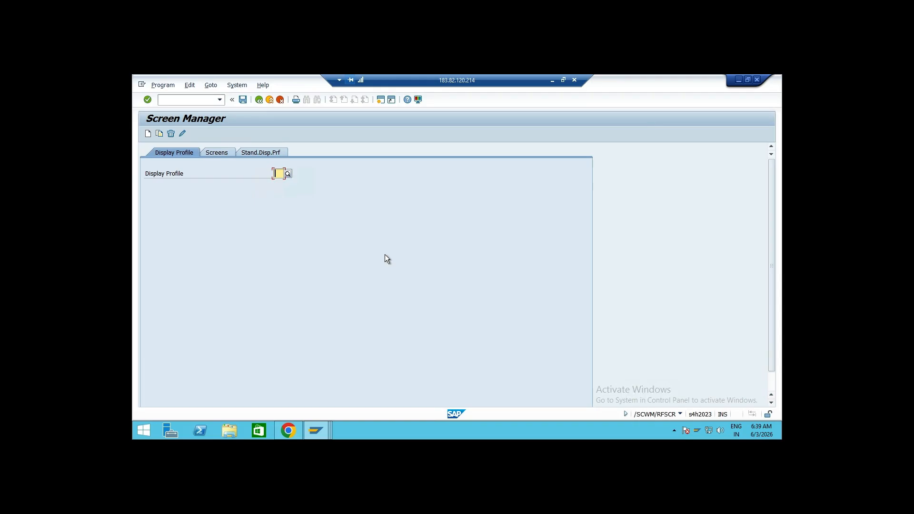
pyautogui.write('**')
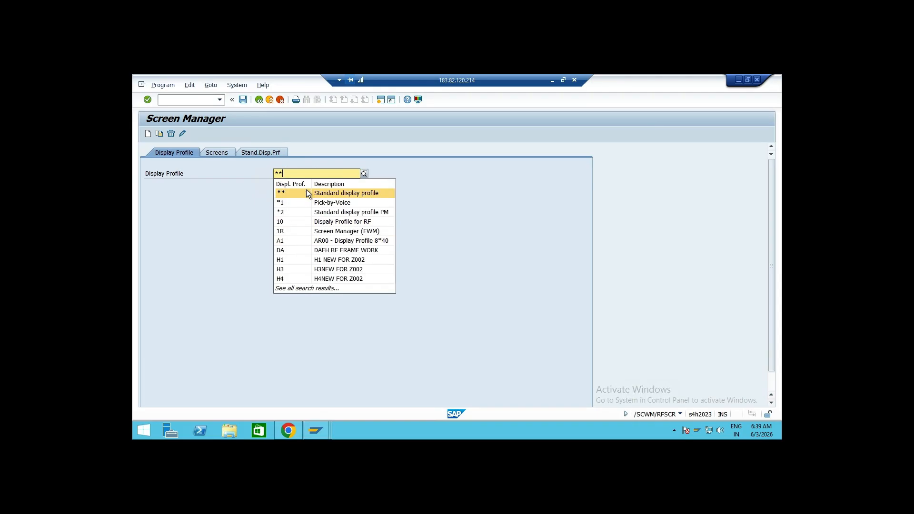
pyautogui.click(307, 192)
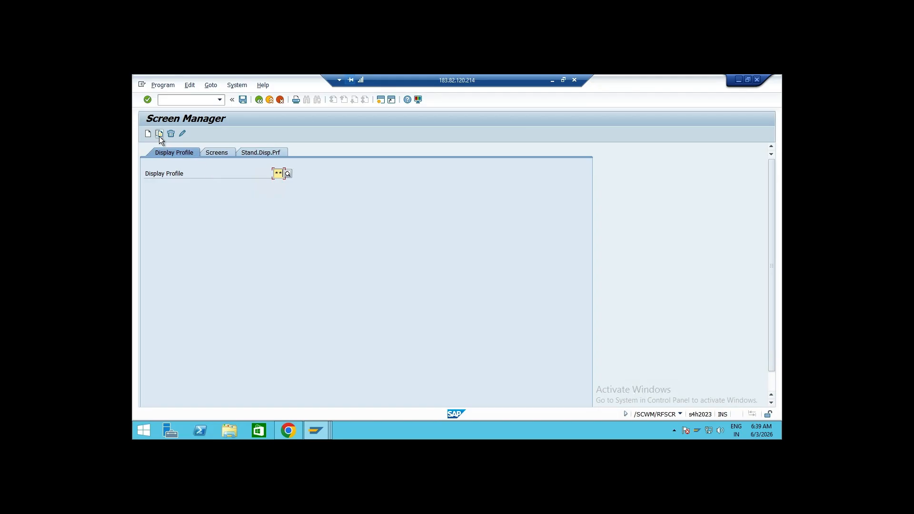
pyautogui.click(275, 152)
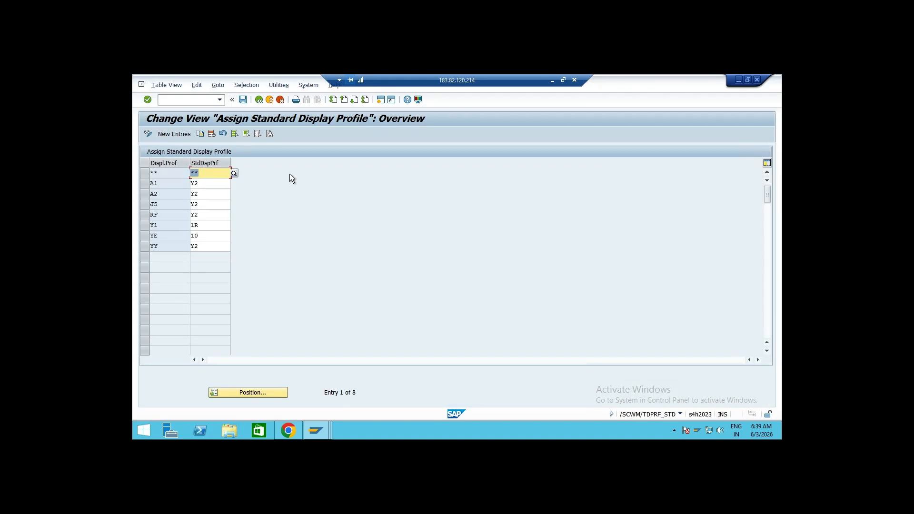
pyautogui.click(258, 100)
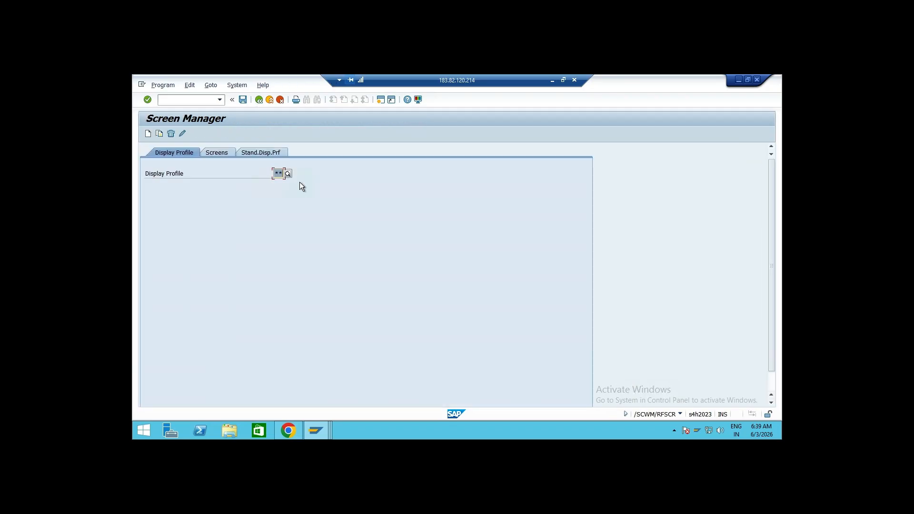
# Open screen maintenance for display profile ** in the Screen Manager
pyautogui.click(227, 151)
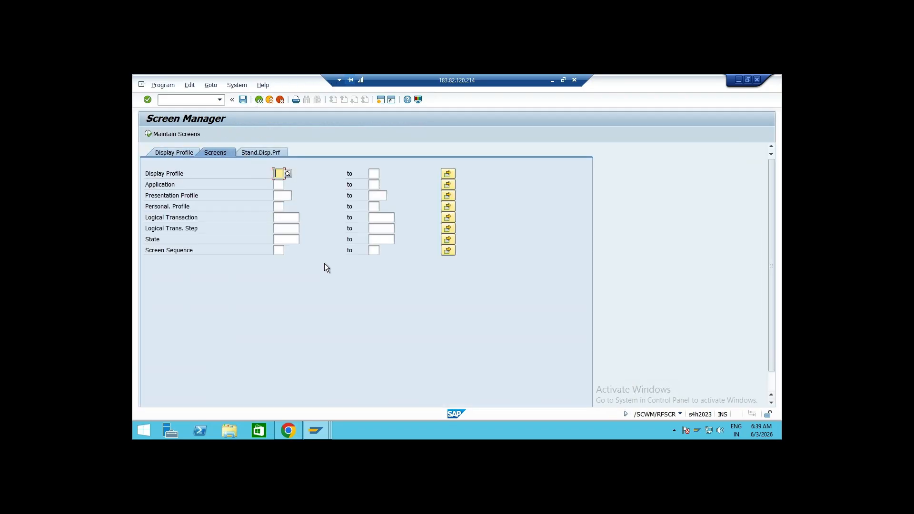
pyautogui.write('**')
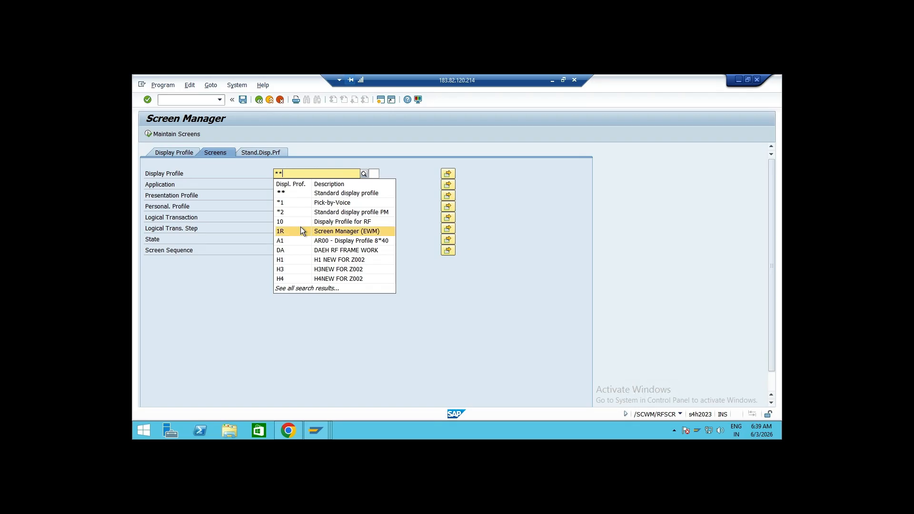
pyautogui.click(296, 193)
pyautogui.click(148, 134)
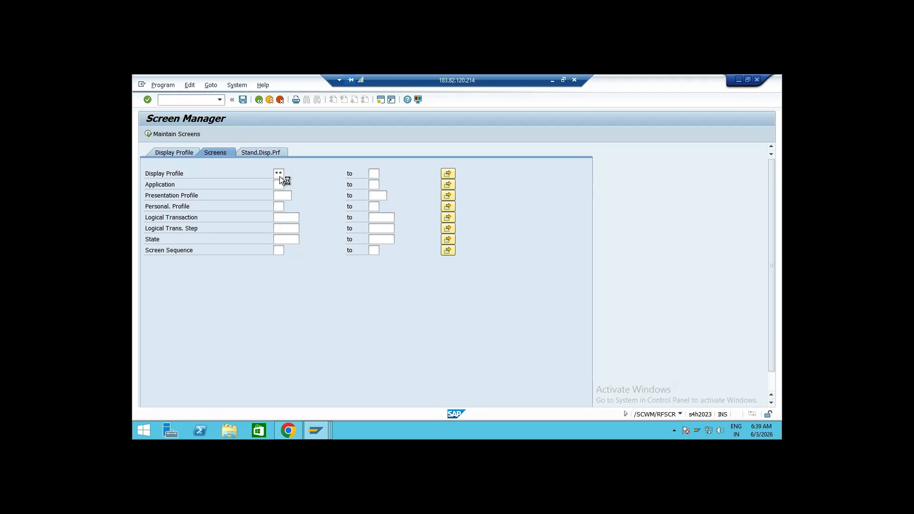
# Switch to the browser, launch the Test RF Environment app, submit the warehouse 7077 logon screen, and return to SAP GUI
pyautogui.click(288, 432)
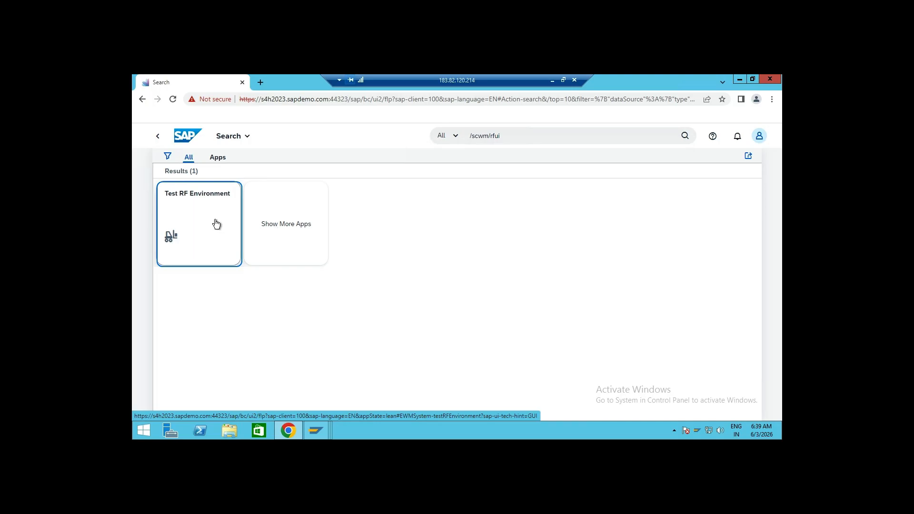
pyautogui.click(216, 224)
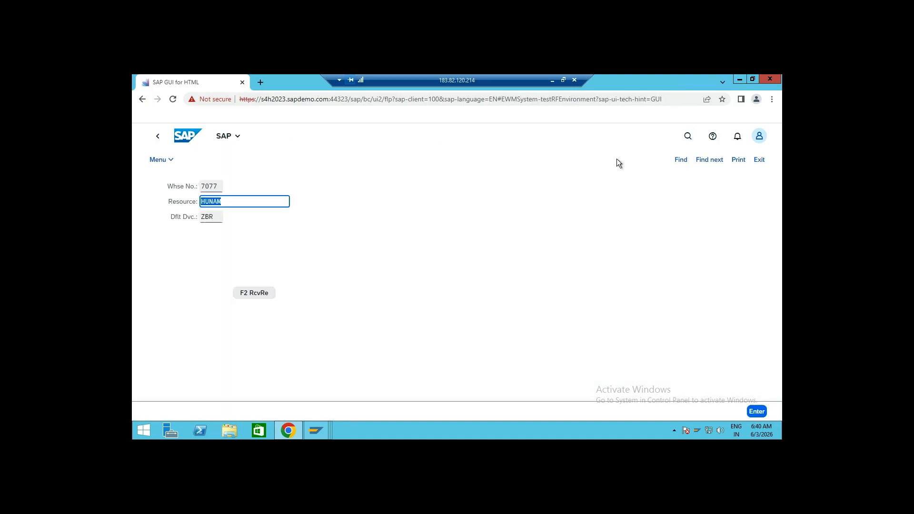
pyautogui.click(757, 411)
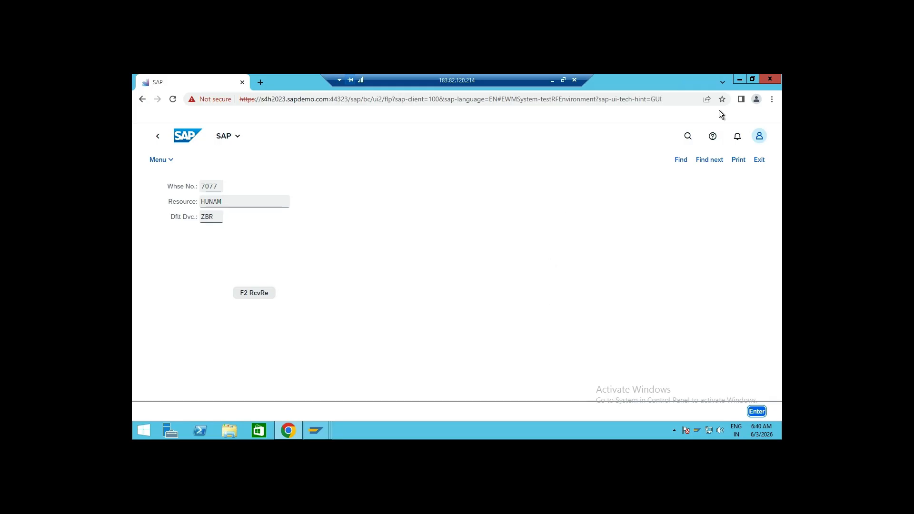
pyautogui.click(738, 79)
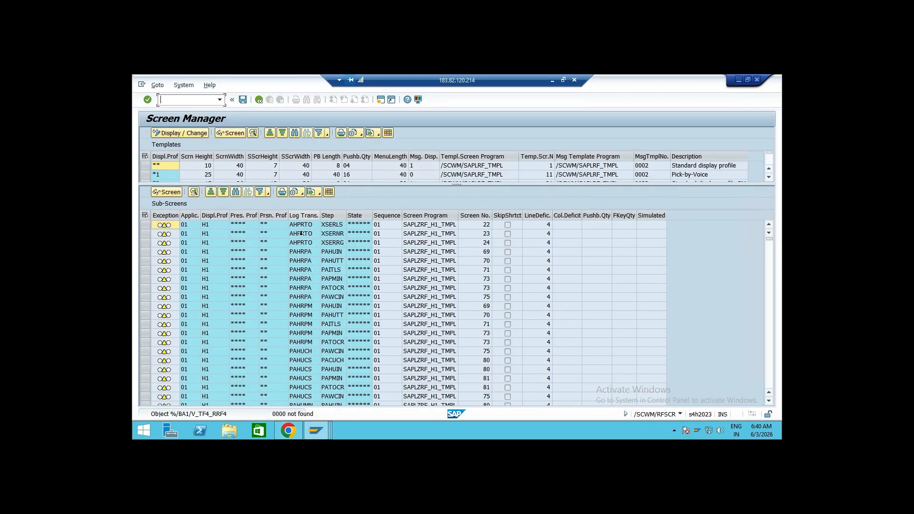
# Examine the display profile templates and their screen size settings in the Screen Manager
pyautogui.click(210, 227)
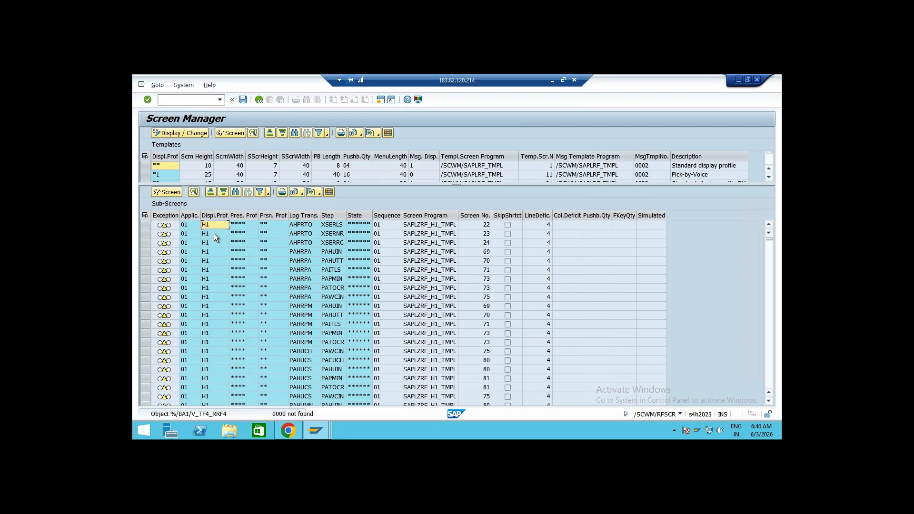
pyautogui.moveTo(457, 185); pyautogui.dragTo(462, 205)
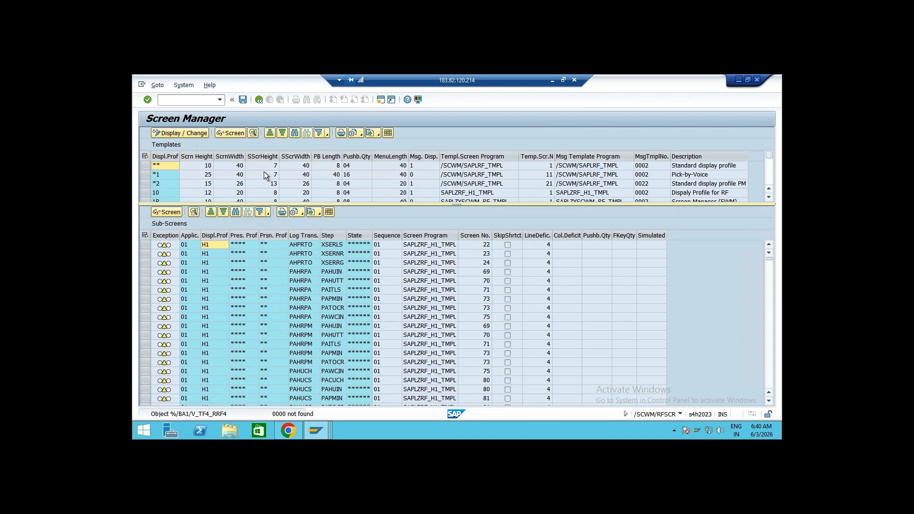
pyautogui.click(334, 183)
pyautogui.click(357, 183)
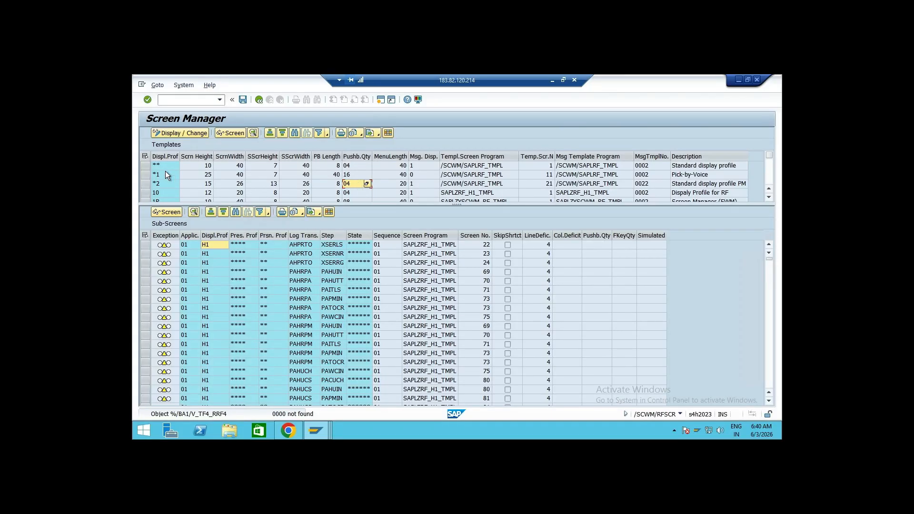
pyautogui.click(145, 166)
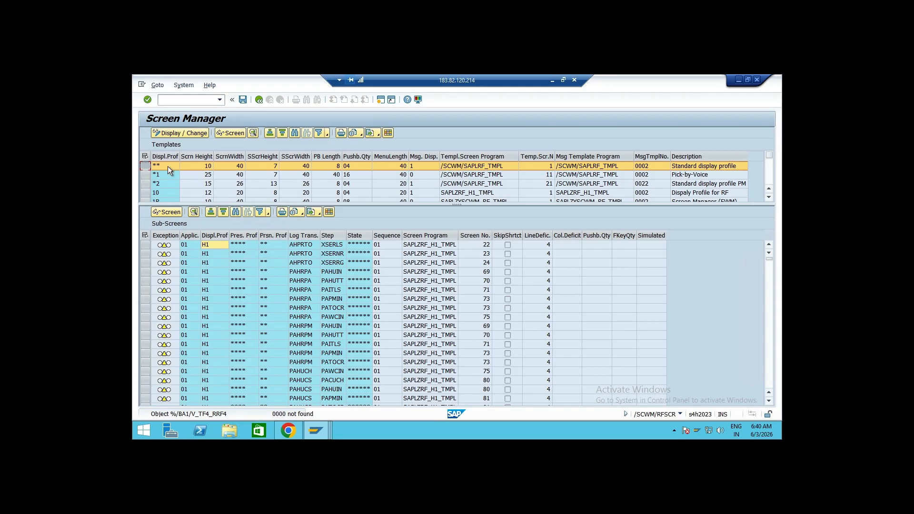
pyautogui.click(167, 167)
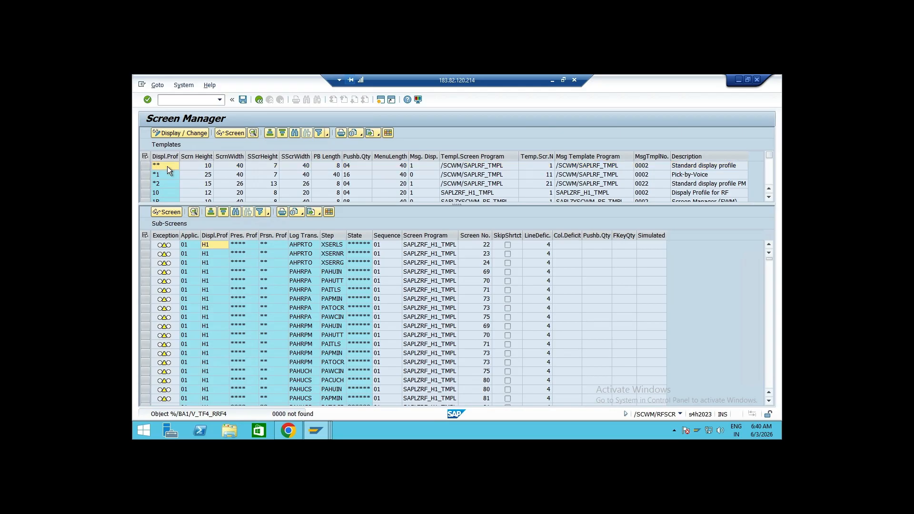
pyautogui.click(205, 166)
pyautogui.click(224, 167)
pyautogui.click(196, 167)
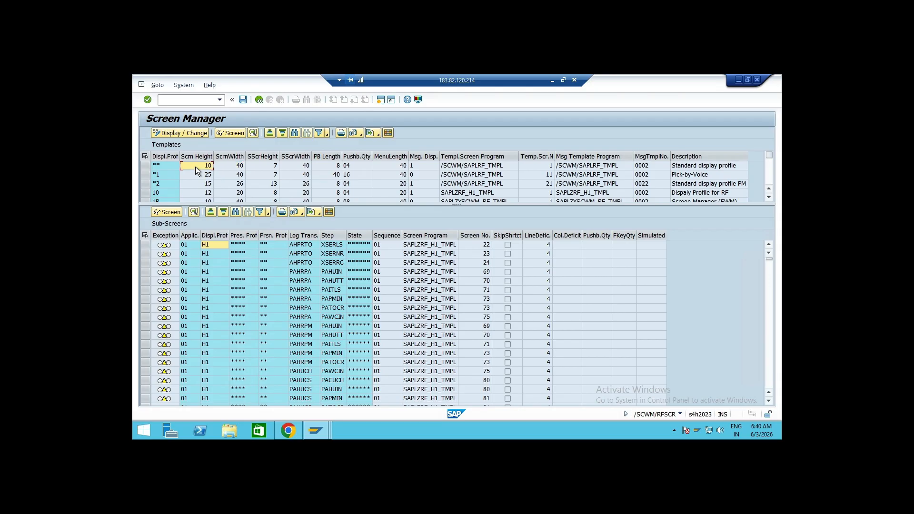
pyautogui.click(230, 165)
pyautogui.press('BackSpace')
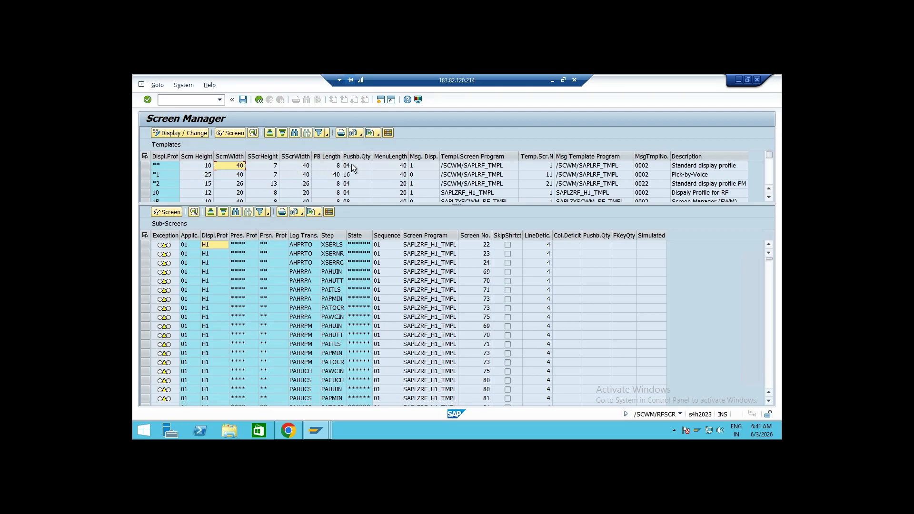
pyautogui.click(397, 165)
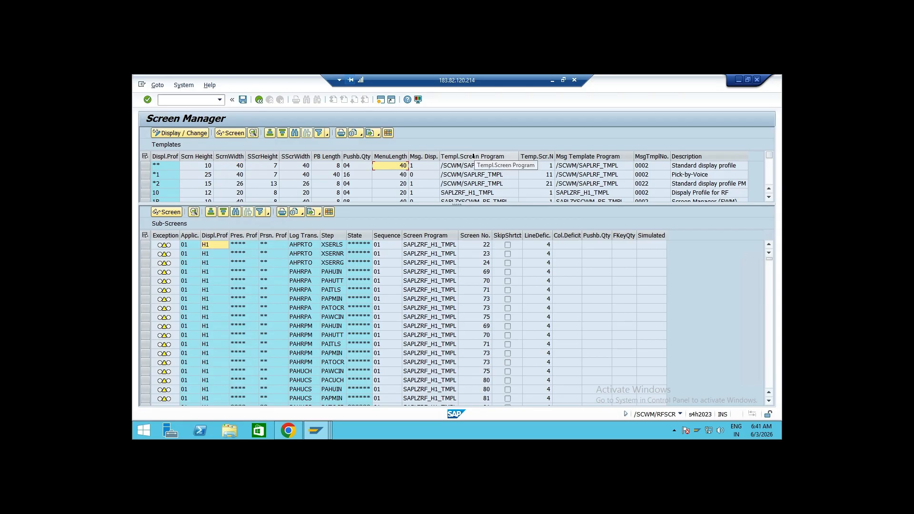
pyautogui.click(457, 165)
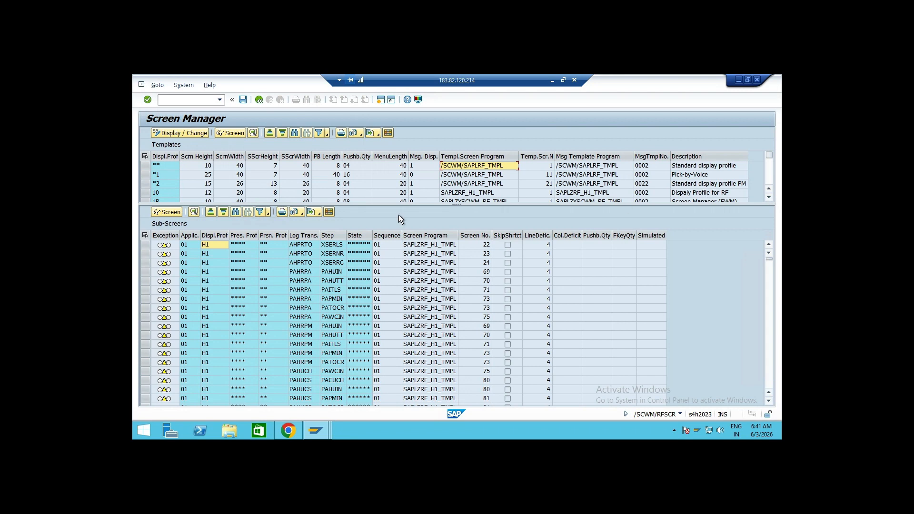
pyautogui.scroll(-5, 334, 320)
pyautogui.scroll(5, 333, 319)
# Examine the sub-screen columns for display, presentation and personalization profiles and the template rows
pyautogui.click(215, 235)
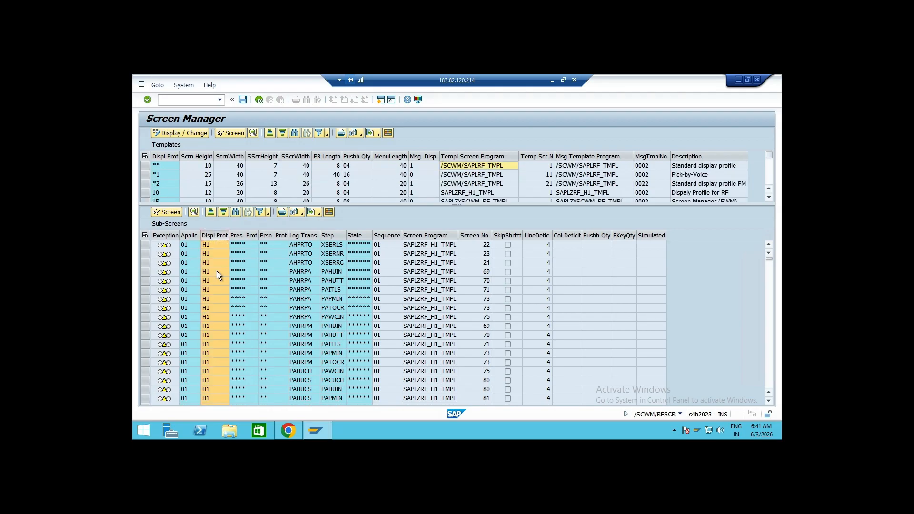
pyautogui.click(240, 235)
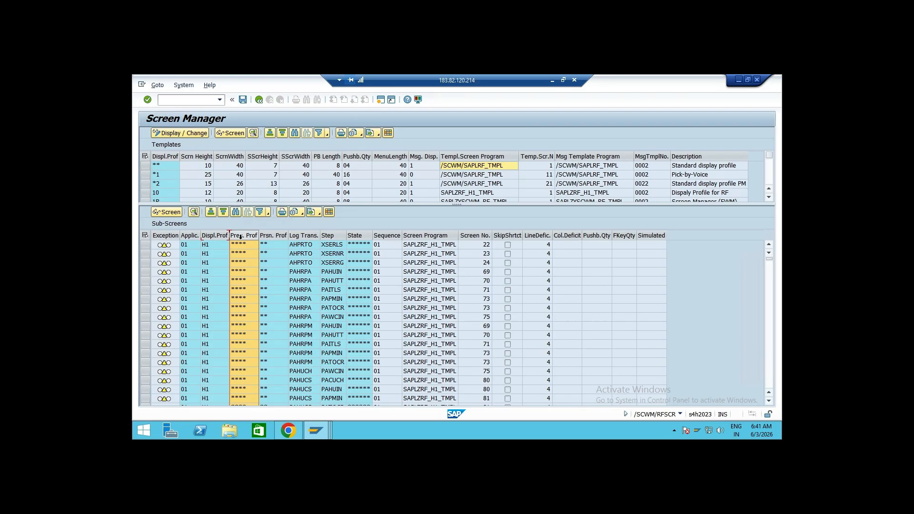
pyautogui.click(273, 235)
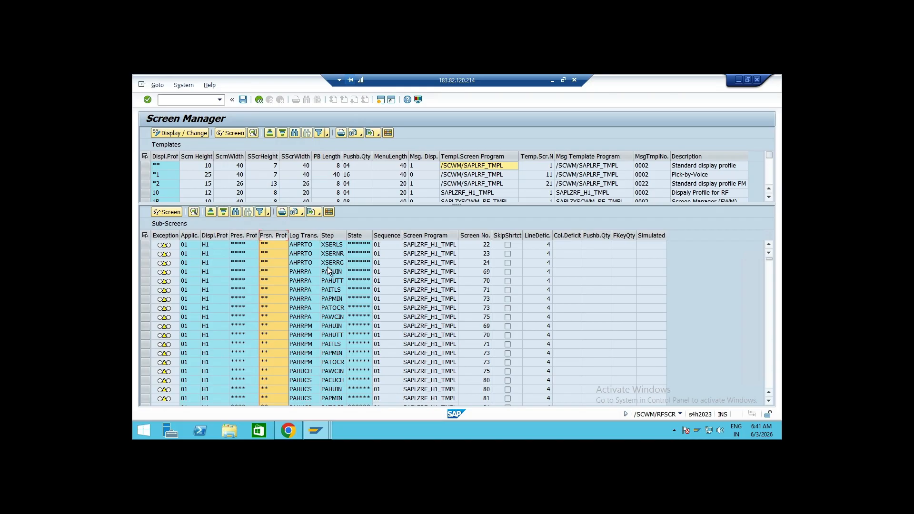
pyautogui.click(353, 167)
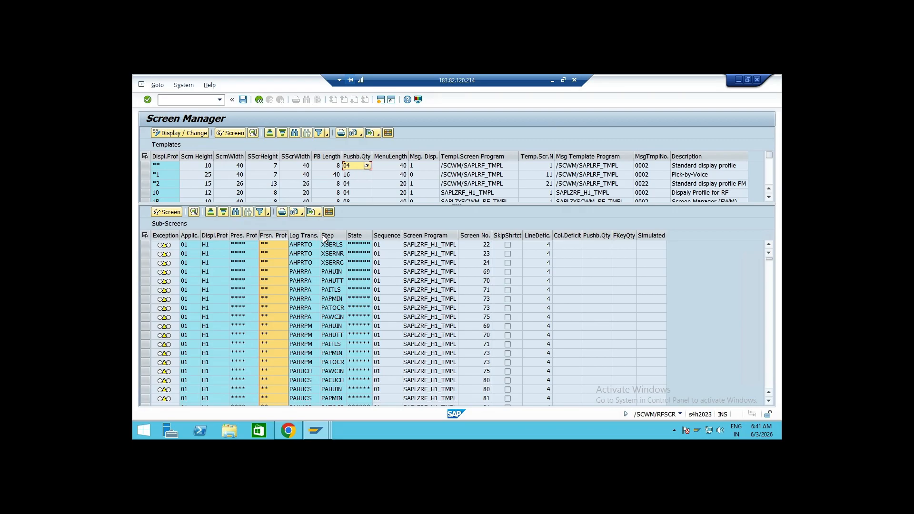
pyautogui.click(248, 245)
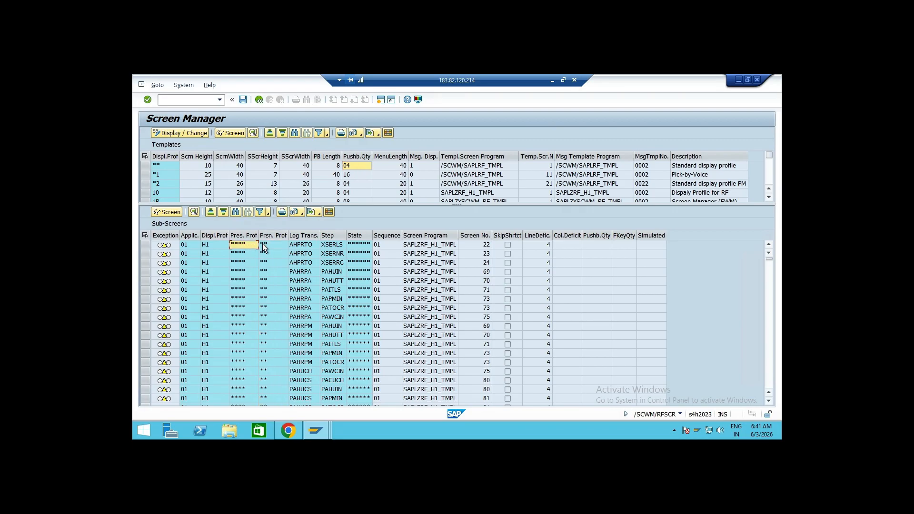
pyautogui.click(264, 246)
pyautogui.moveTo(147, 165); pyautogui.dragTo(147, 181)
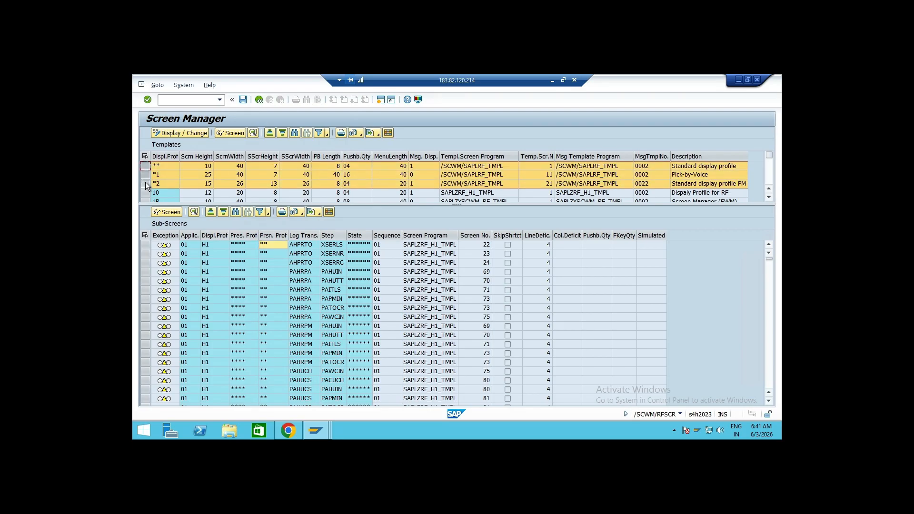
pyautogui.click(234, 175)
pyautogui.scroll(-3, 254, 186)
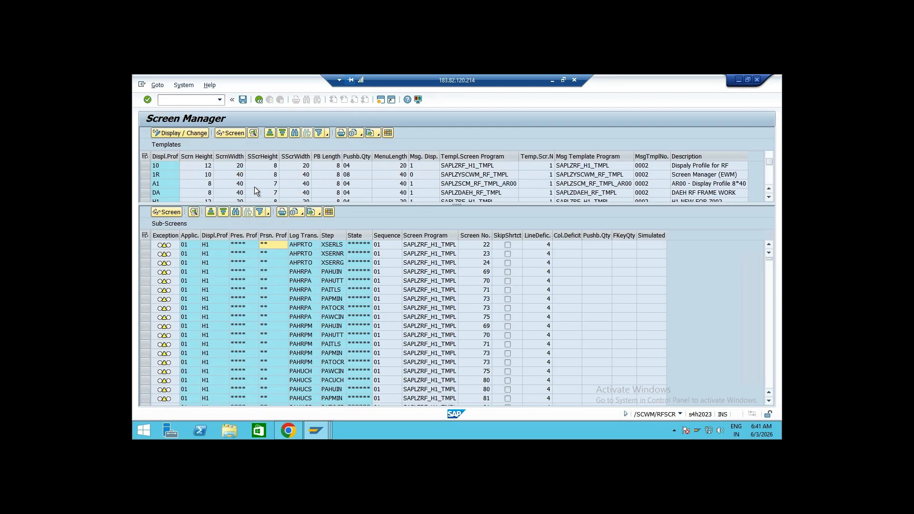
# Scroll through the template list and the sub-screen assignments of the various display profiles
pyautogui.scroll(-2, 255, 187)
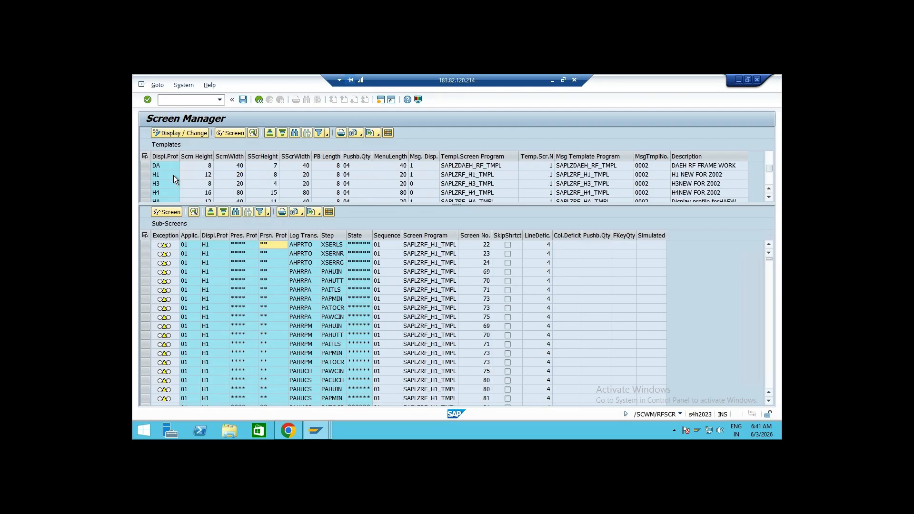
pyautogui.scroll(5, 200, 188)
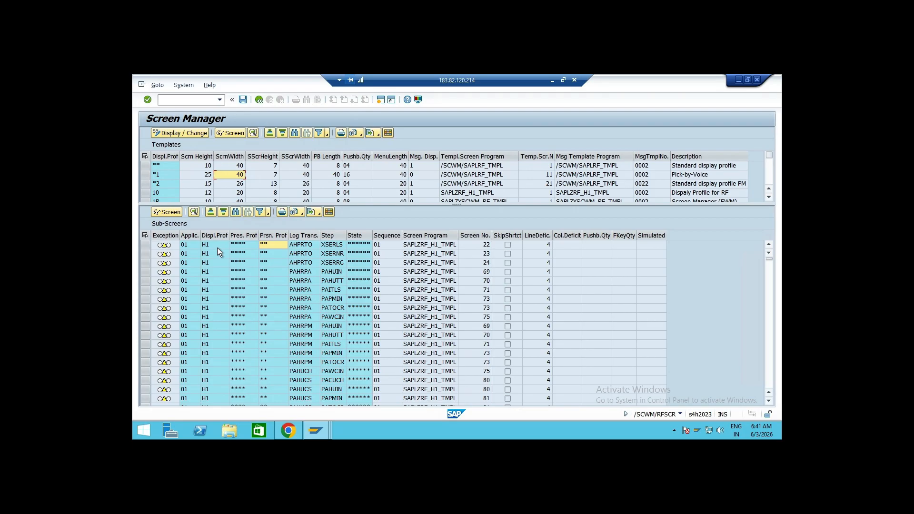
pyautogui.click(160, 167)
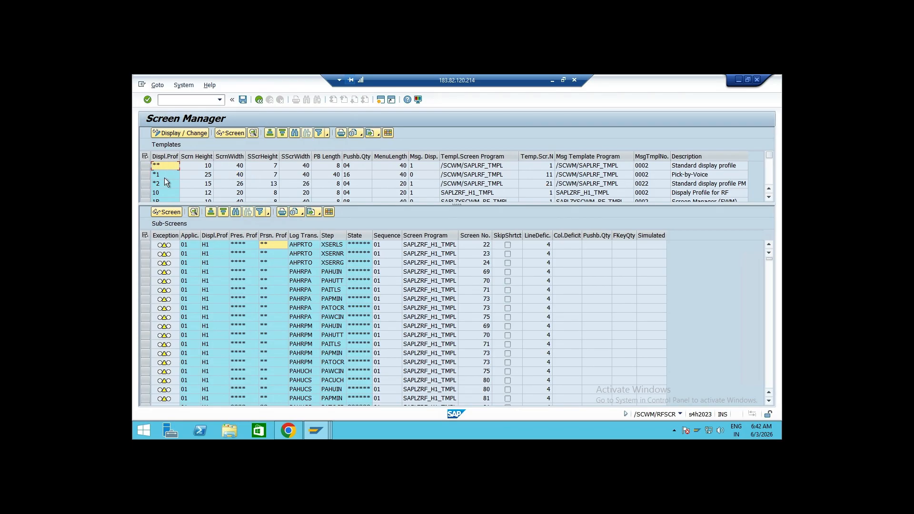
pyautogui.click(216, 244)
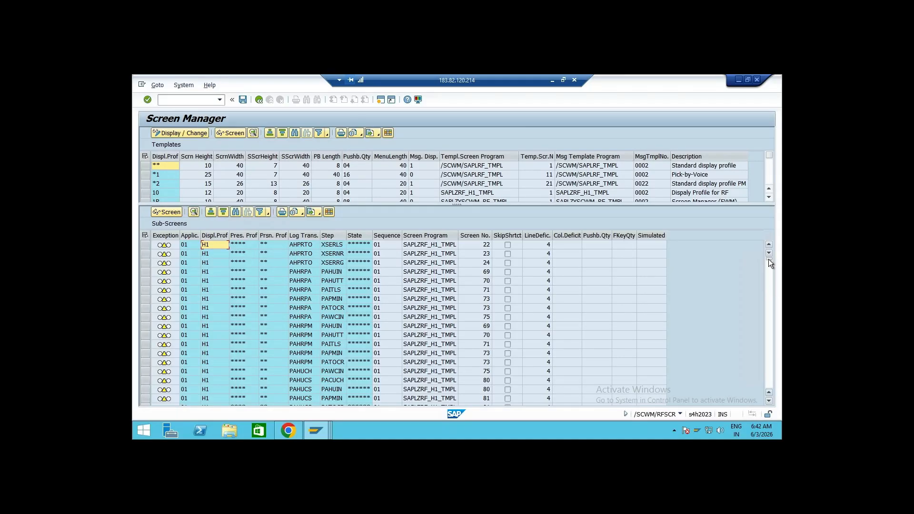
pyautogui.moveTo(769, 259); pyautogui.dragTo(770, 284)
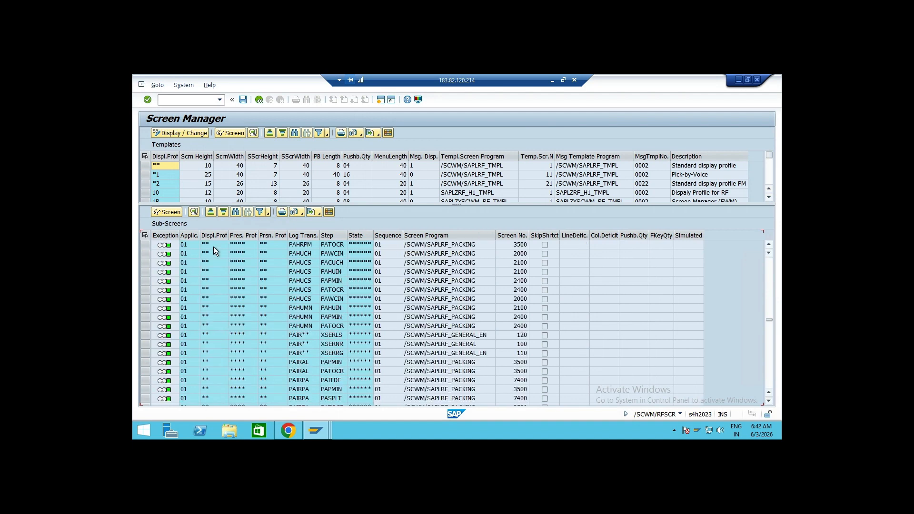
pyautogui.scroll(-1, 216, 292)
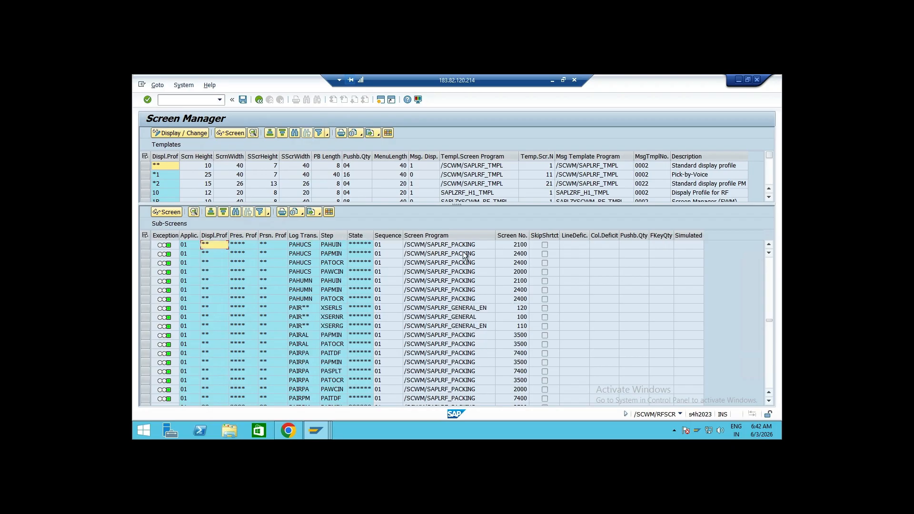
pyautogui.scroll(-3, 295, 292)
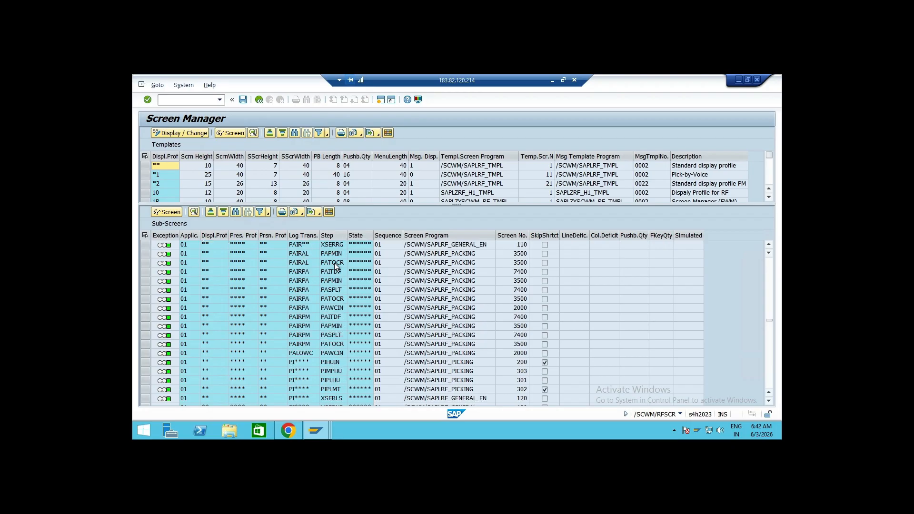
pyautogui.scroll(5, 339, 266)
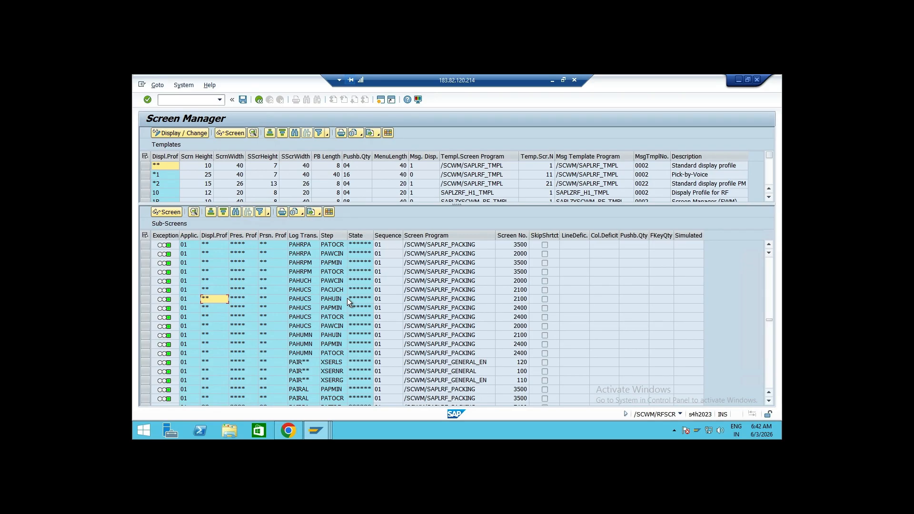
pyautogui.scroll(10, 347, 298)
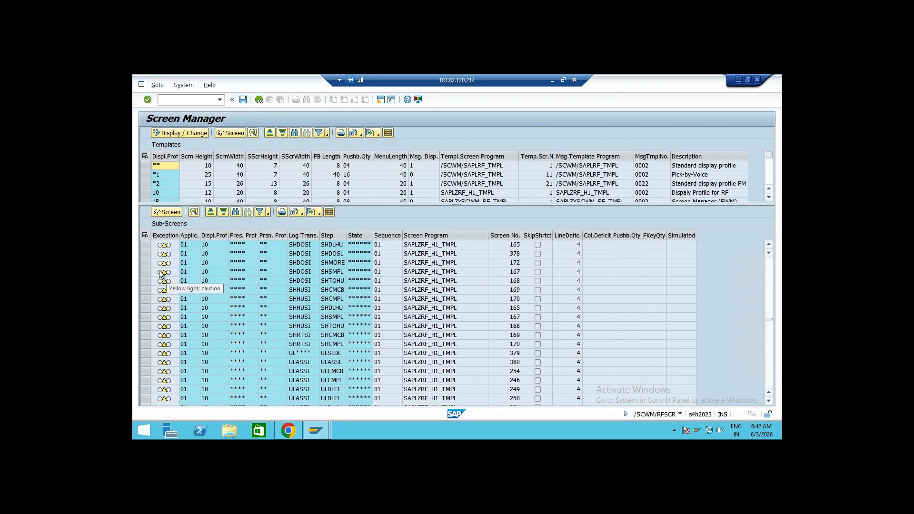
pyautogui.scroll(7, 344, 324)
pyautogui.scroll(-5, 344, 323)
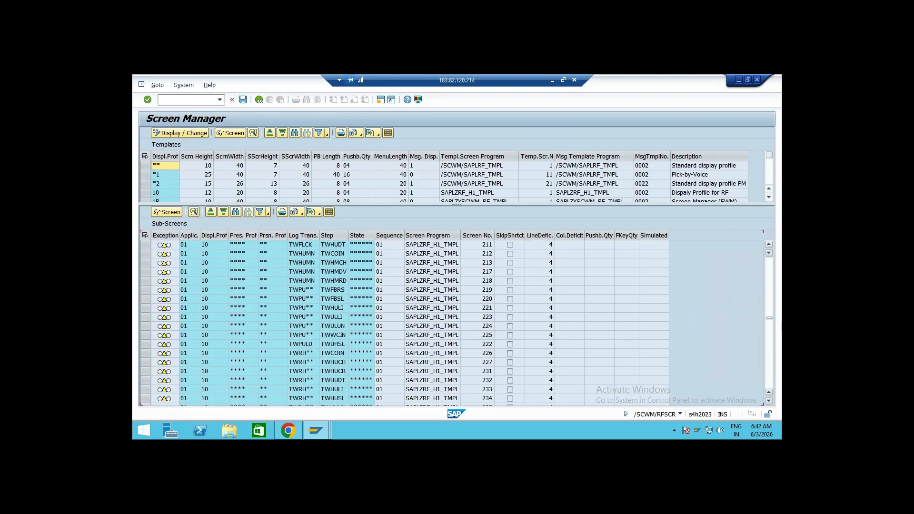
pyautogui.click(769, 303)
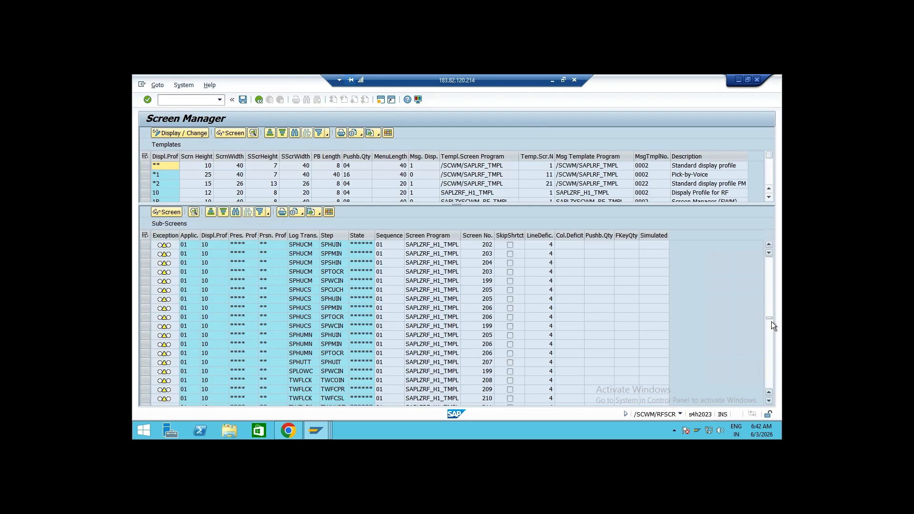
pyautogui.moveTo(769, 318); pyautogui.dragTo(769, 286)
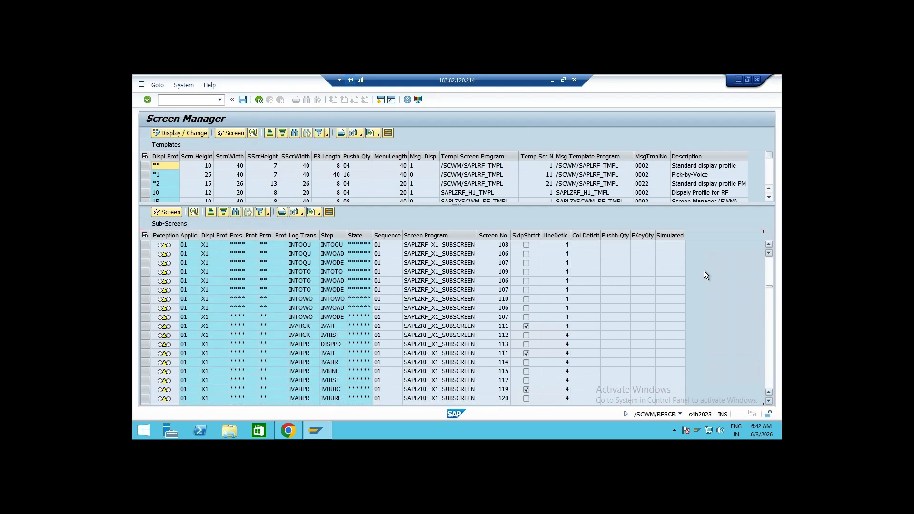
# Return to the display profile overview and start creating a new display profile, confirming the customizing request
pyautogui.click(258, 99)
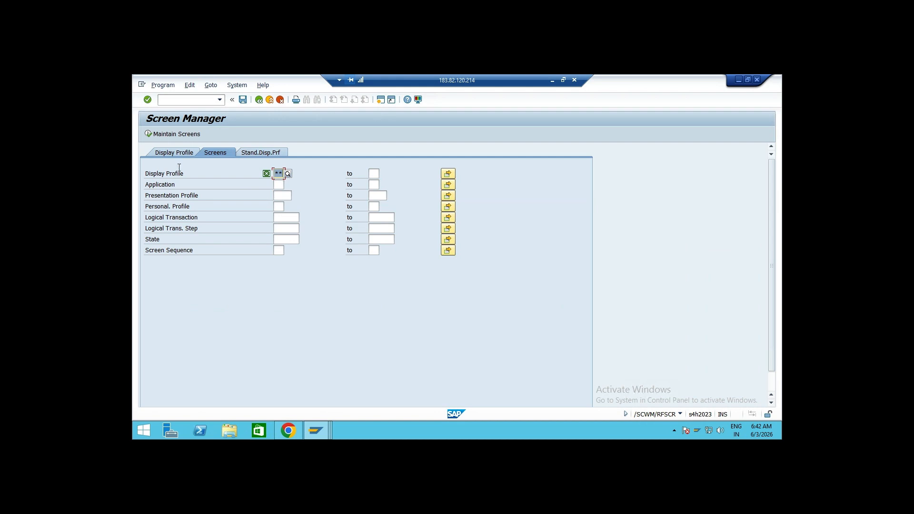
pyautogui.click(175, 154)
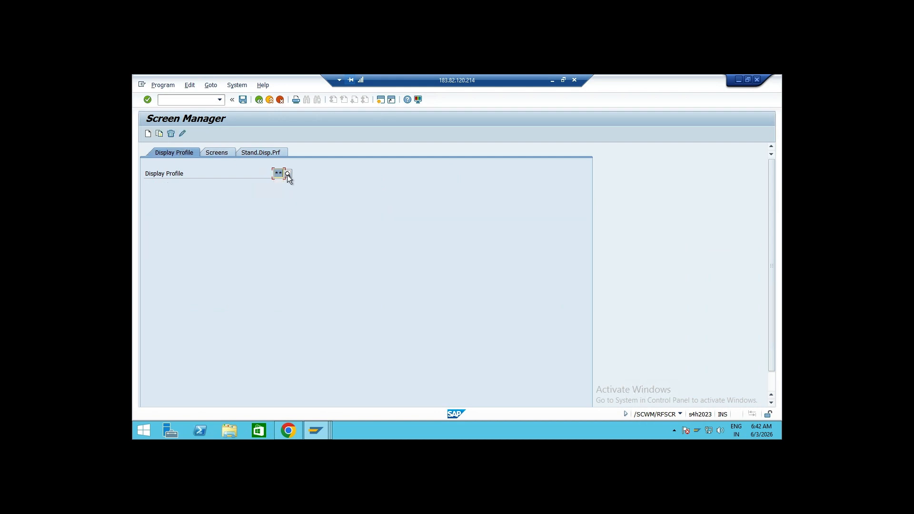
pyautogui.click(160, 136)
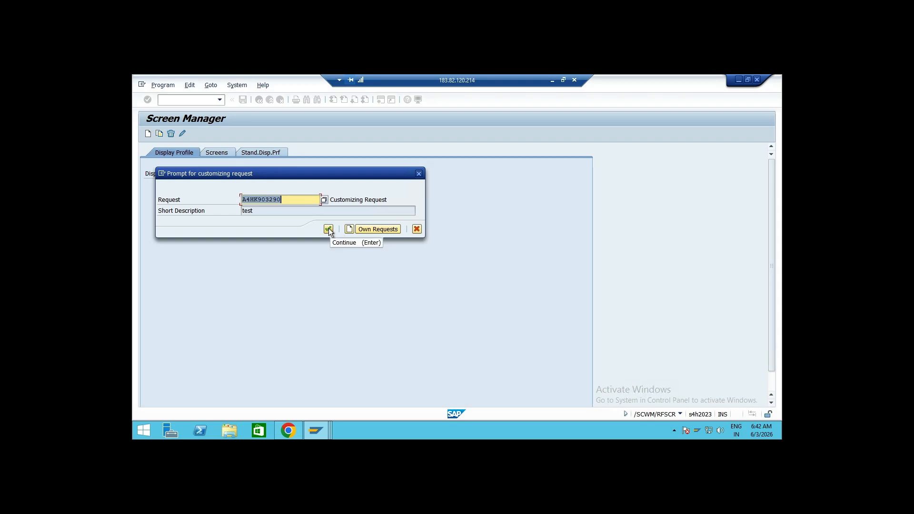
pyautogui.click(328, 229)
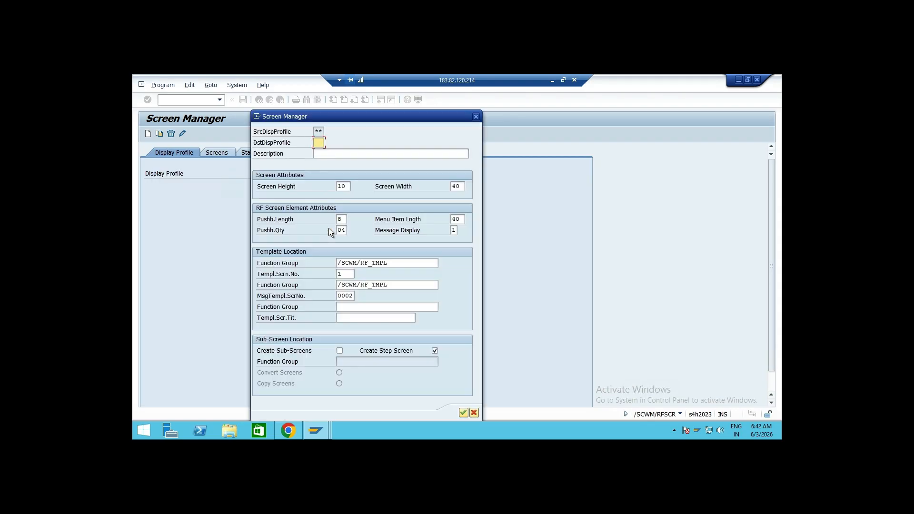
# Describe destination display profile AD as 'Display profile' and set its screen height to 8
pyautogui.moveTo(362, 118); pyautogui.dragTo(492, 124)
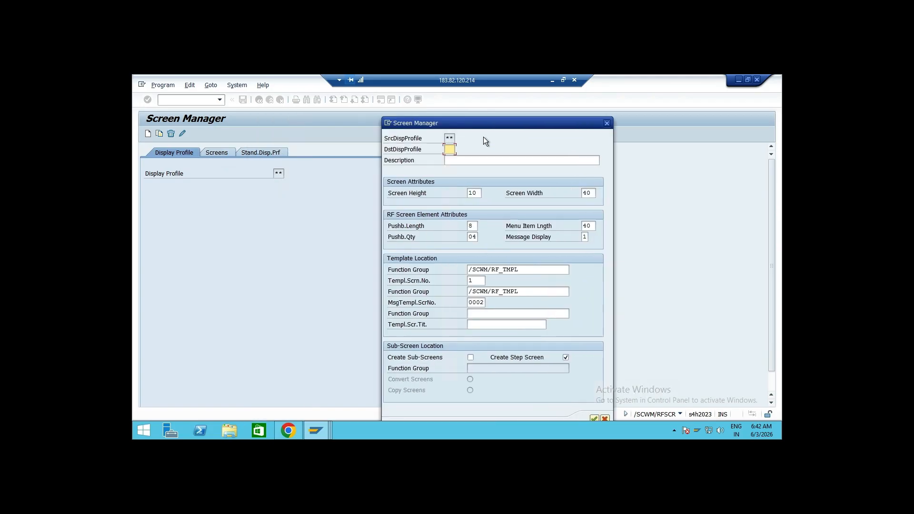
pyautogui.click(471, 162)
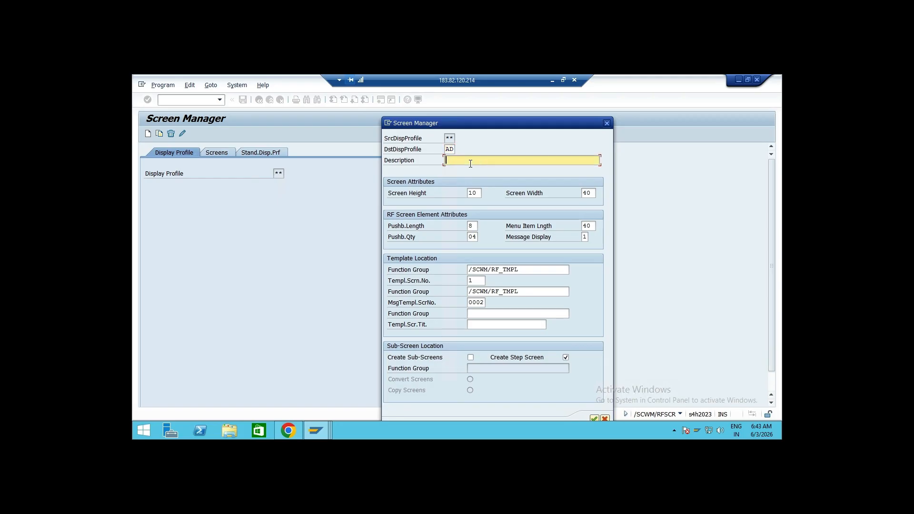
pyautogui.write('Display profile')
pyautogui.click(480, 192)
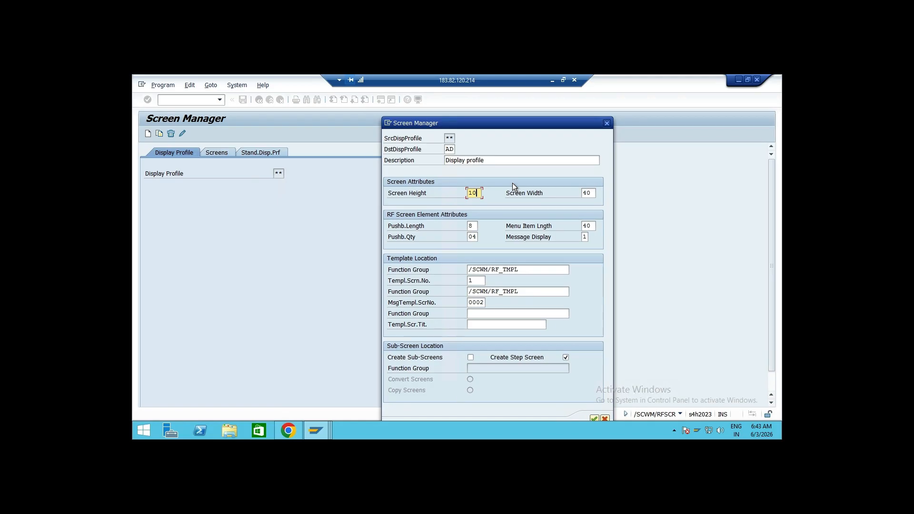
pyautogui.press('BackSpace')
pyautogui.press('BackSpace')
pyautogui.write('16')
pyautogui.press('BackSpace')
pyautogui.press('BackSpace')
pyautogui.write('8')
# Compare the dialog with the RF menu screen and set the menu item length to 30
pyautogui.click(474, 226)
pyautogui.click(591, 225)
pyautogui.moveTo(321, 430)
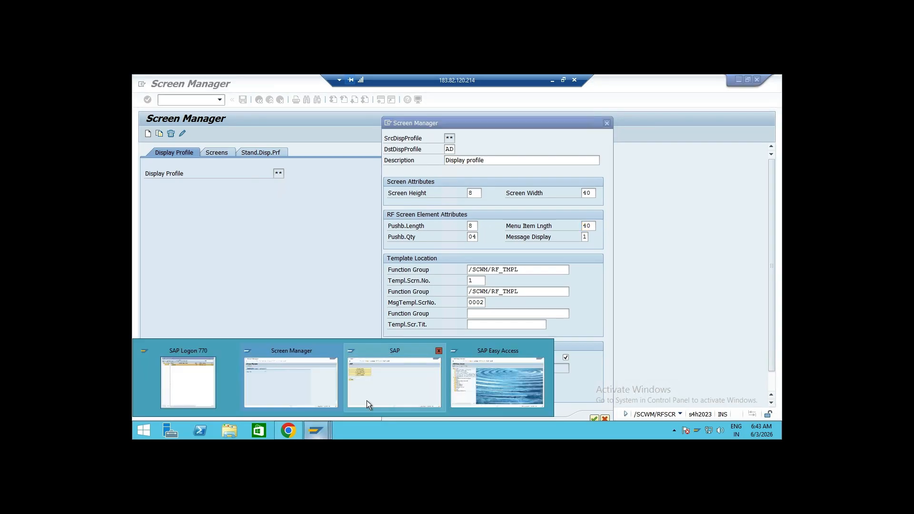
pyautogui.click(395, 378)
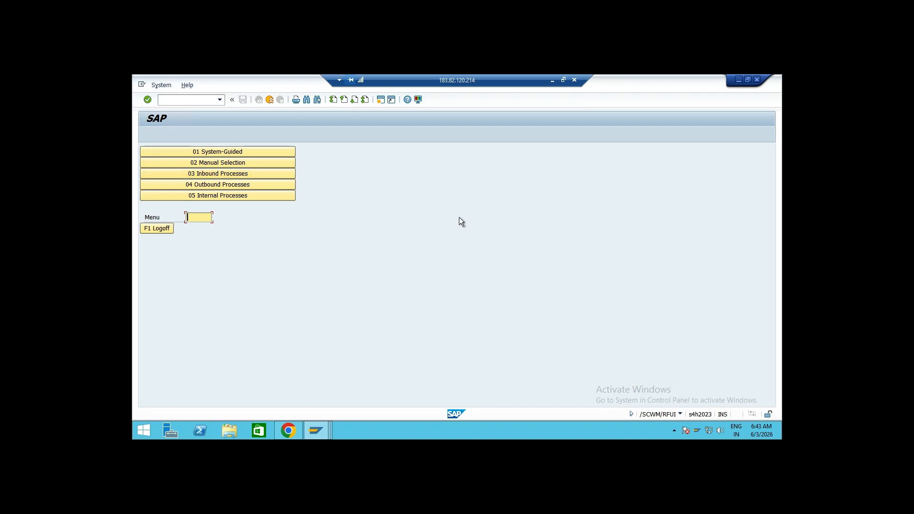
pyautogui.hotkey('alt', 'Tab')
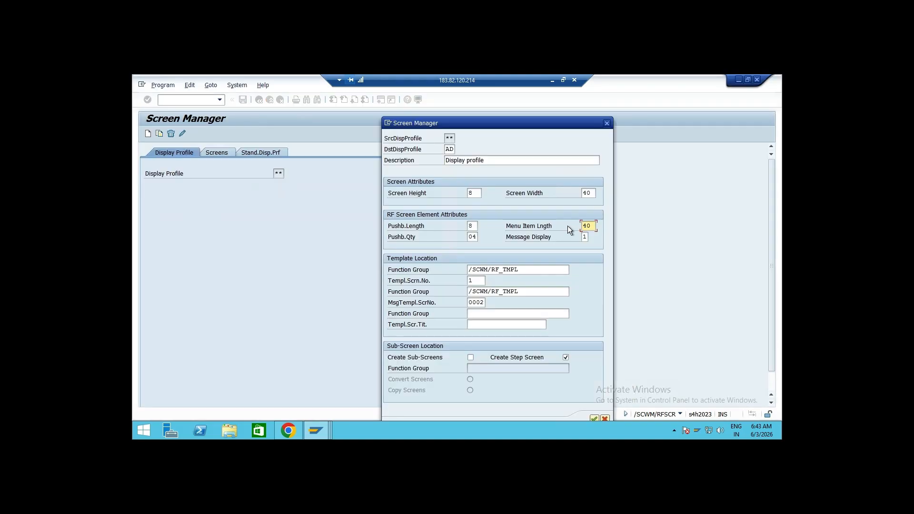
pyautogui.hotkey('alt', 'Tab')
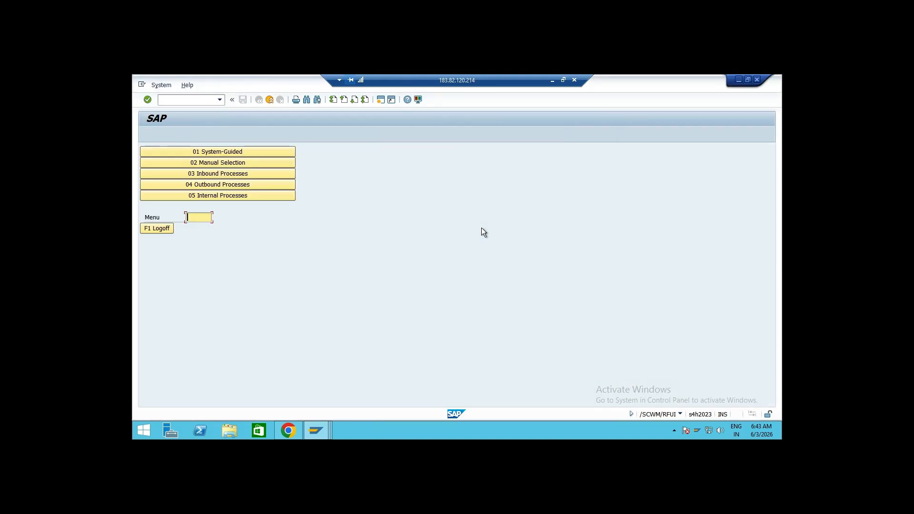
pyautogui.hotkey('alt', 'Tab')
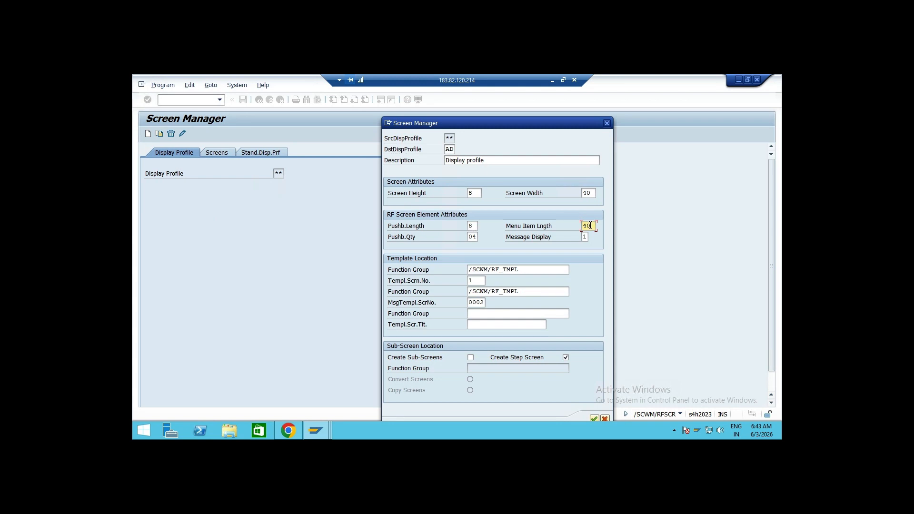
pyautogui.press('BackSpace')
pyautogui.press('BackSpace')
pyautogui.write('30')
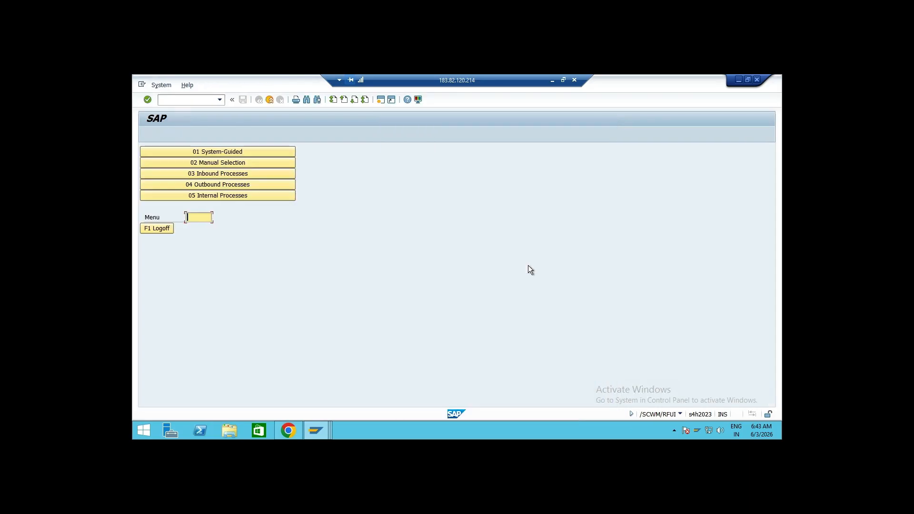
# Open the Inbound Processes and Putaway menus in the RF session, then return to the profile dialog
pyautogui.click(159, 229)
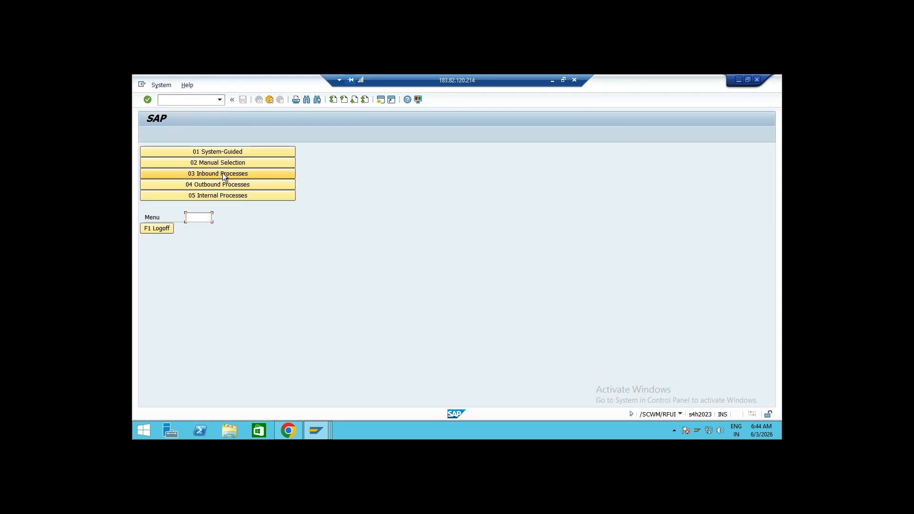
pyautogui.click(222, 172)
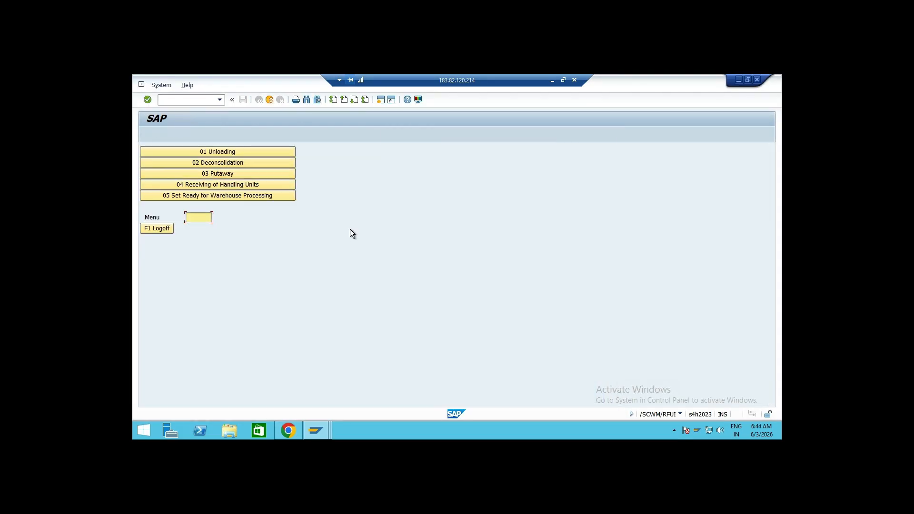
pyautogui.click(233, 176)
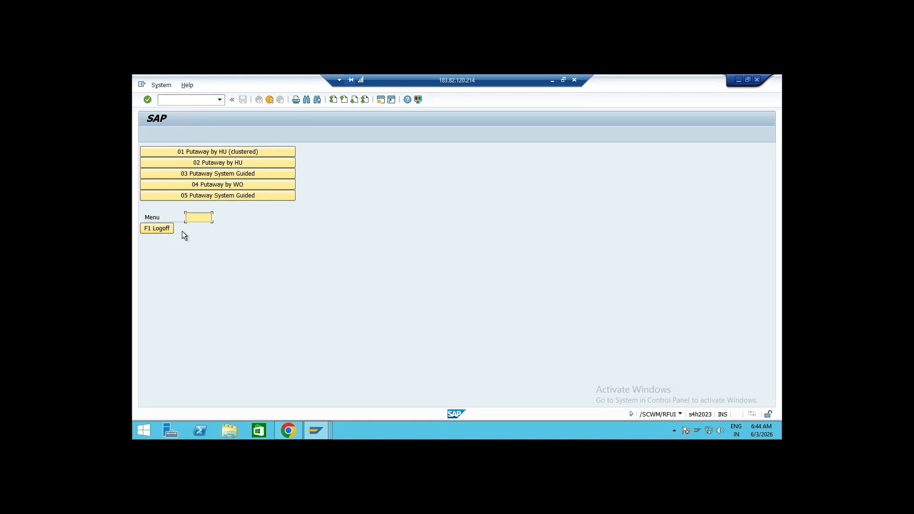
pyautogui.hotkey('alt', 'Tab')
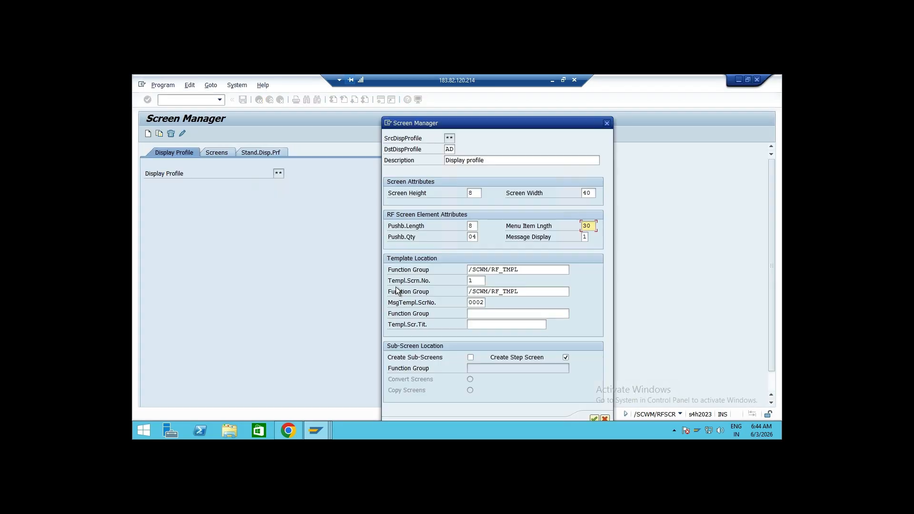
# Try to prefix both template function groups with ZAD and confirm the new display profile
pyautogui.click(477, 237)
pyautogui.click(470, 270)
pyautogui.click(474, 269)
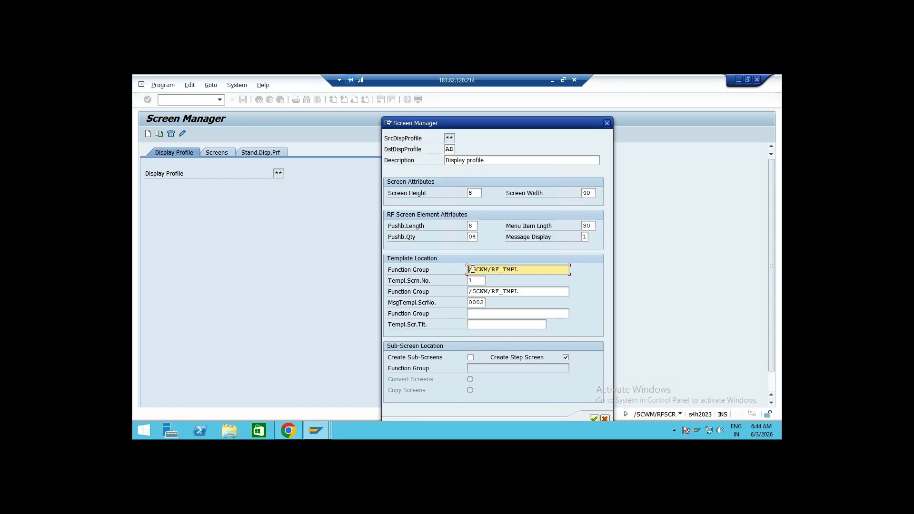
pyautogui.write('ZAD')
pyautogui.click(470, 291)
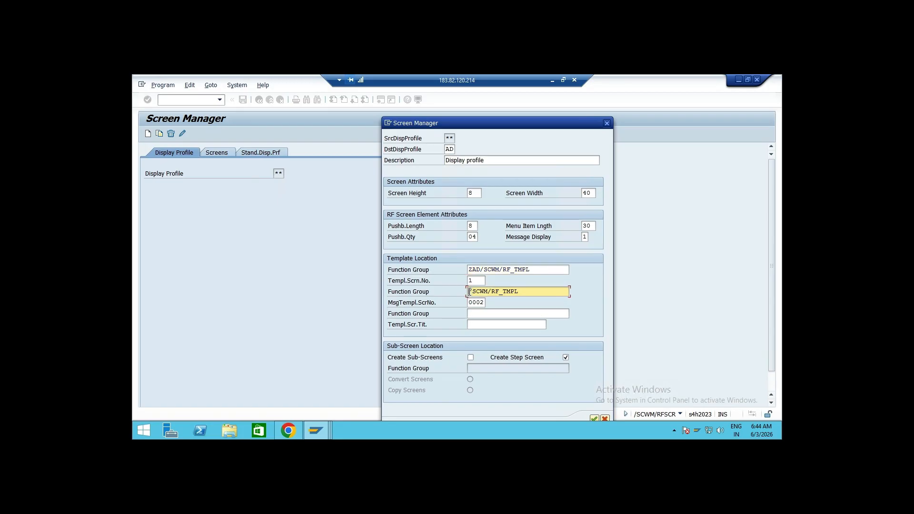
pyautogui.write('AD')
pyautogui.write('Z')
pyautogui.click(594, 418)
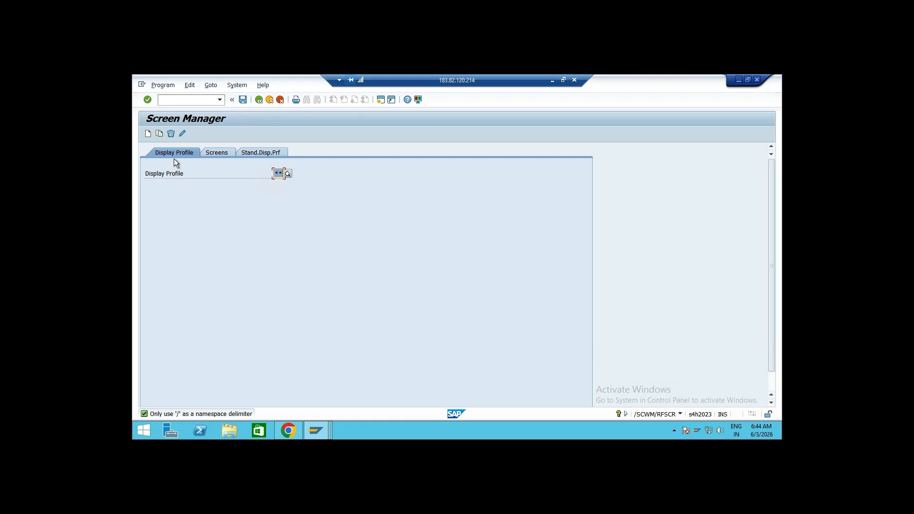
# Restart creating display profile AD from ** and describe it as 'Display profile'
pyautogui.click(159, 134)
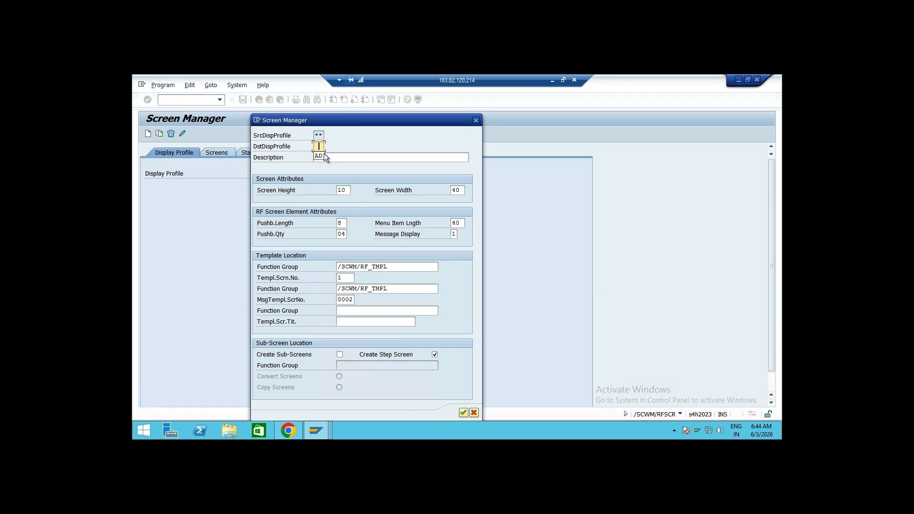
pyautogui.click(327, 157)
pyautogui.write('Display profile')
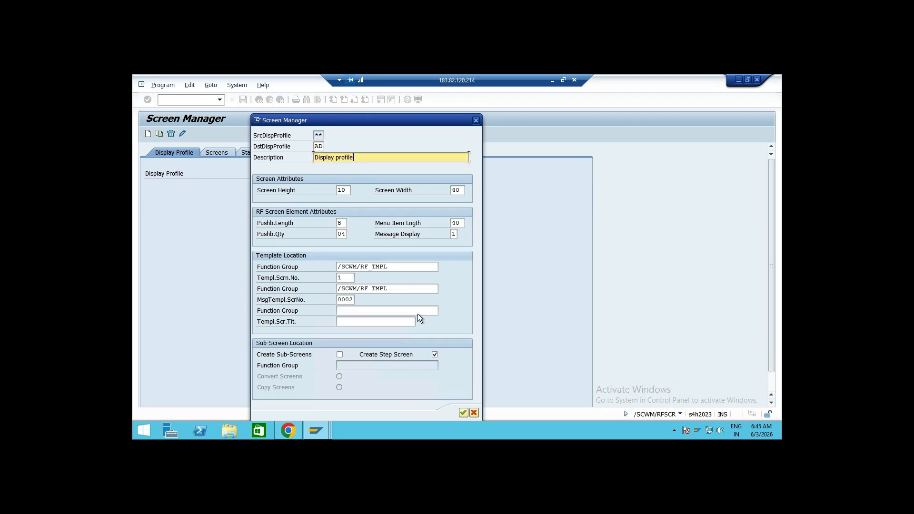
pyautogui.click(339, 267)
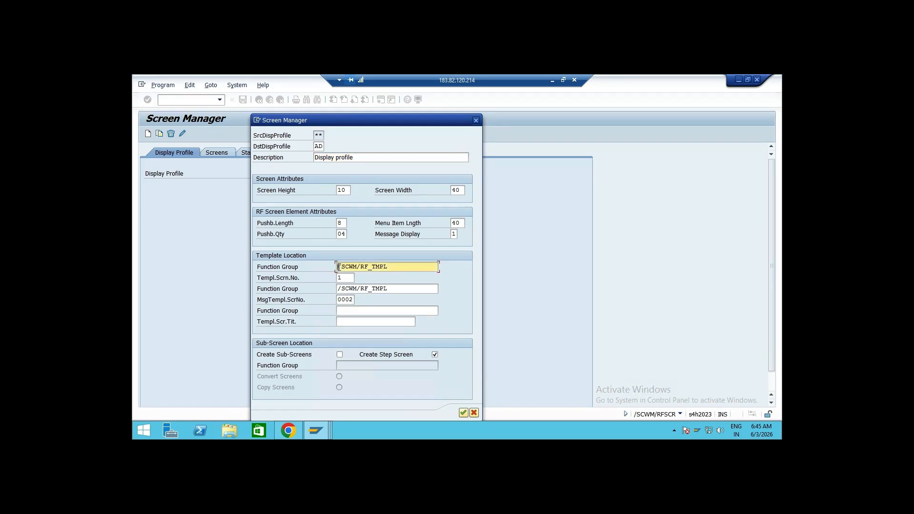
# Set the profile's screen height to 8, screen width to 30 and menu item length to 30
pyautogui.click(348, 190)
pyautogui.press('BackSpace')
pyautogui.press('BackSpace')
pyautogui.write('8')
pyautogui.click(463, 190)
pyautogui.press('BackSpace')
pyautogui.press('BackSpace')
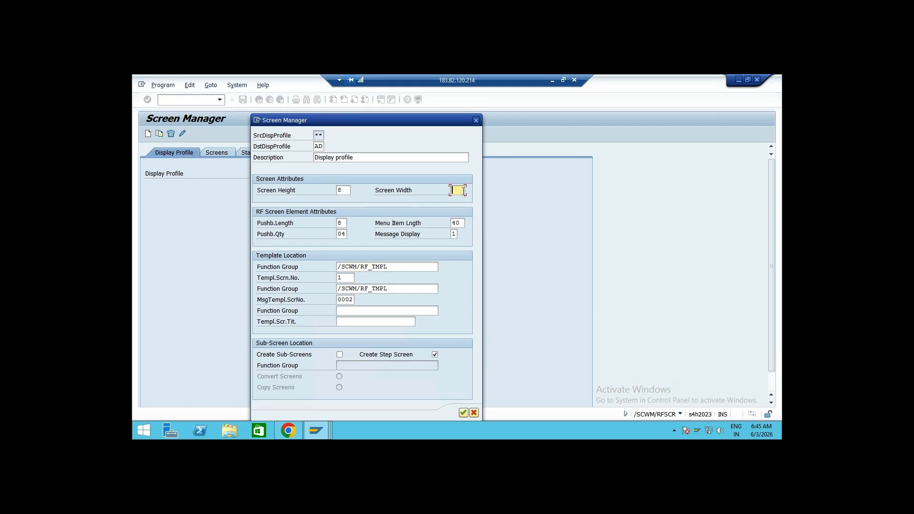
pyautogui.write('30')
pyautogui.click(463, 224)
pyautogui.press('BackSpace')
pyautogui.press('BackSpace')
pyautogui.write('30')
pyautogui.click(339, 266)
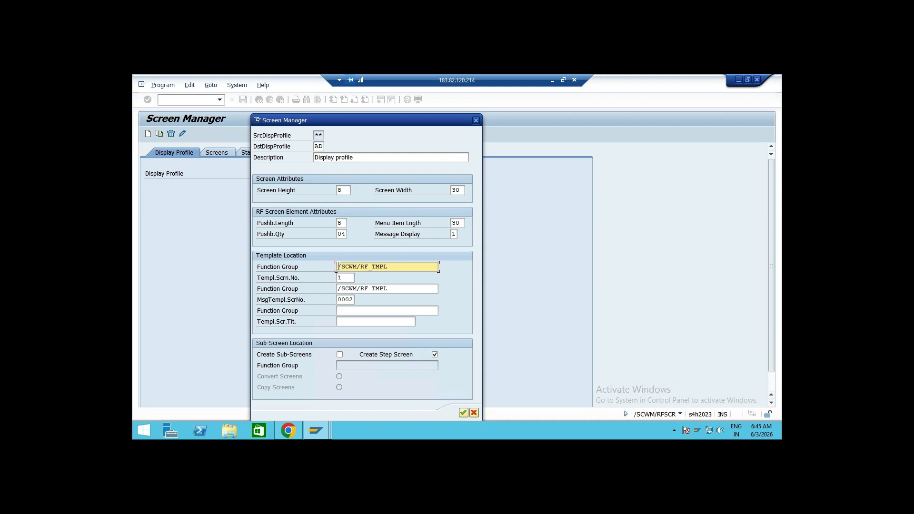
# Prefix both template function groups with ZAD_ and confirm the new display profile AD
pyautogui.write('ZAD')
pyautogui.press('Delete')
pyautogui.write('_')
pyautogui.click(339, 289)
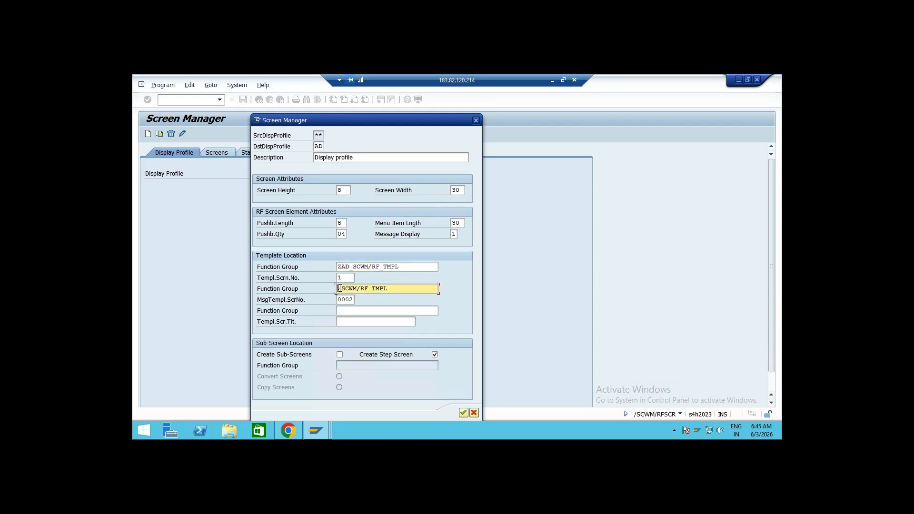
pyautogui.press('Delete')
pyautogui.write('ZAD_')
pyautogui.click(464, 412)
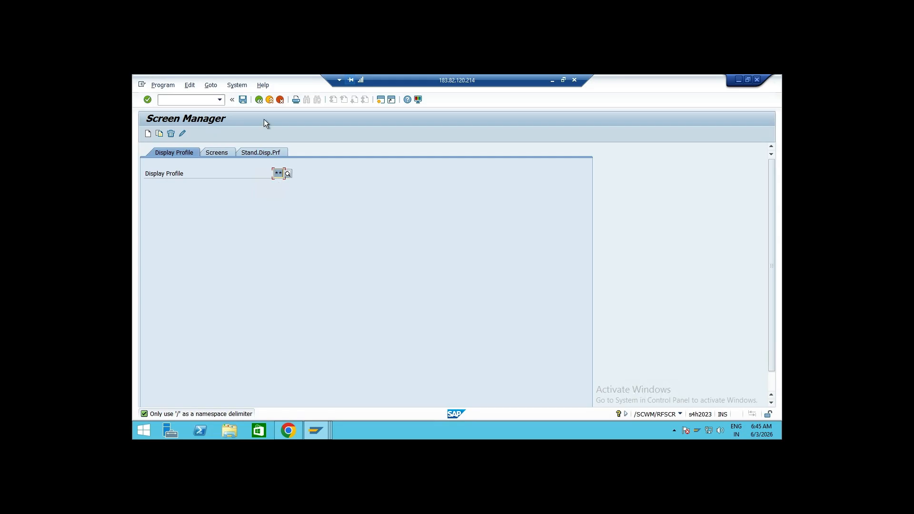
# Open the presentation profile to warehouse assignments and position the list at warehouse AD0
pyautogui.click(259, 100)
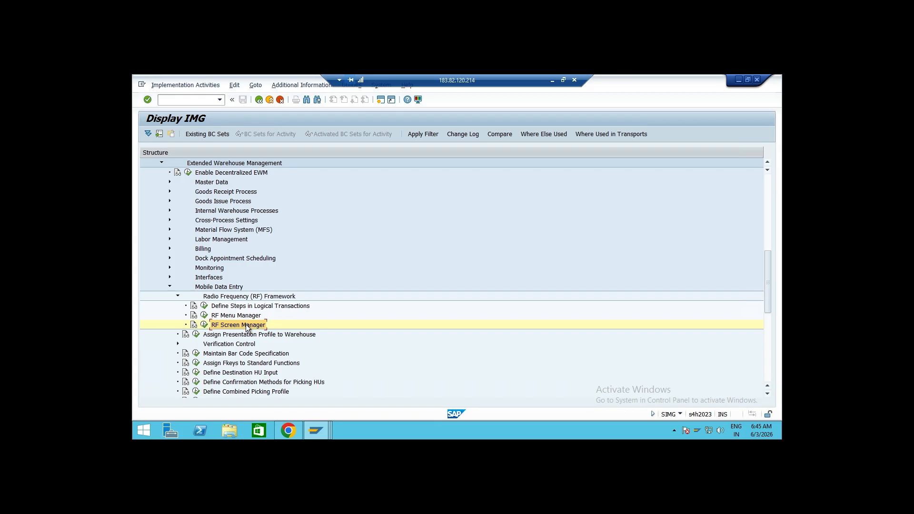
pyautogui.click(178, 296)
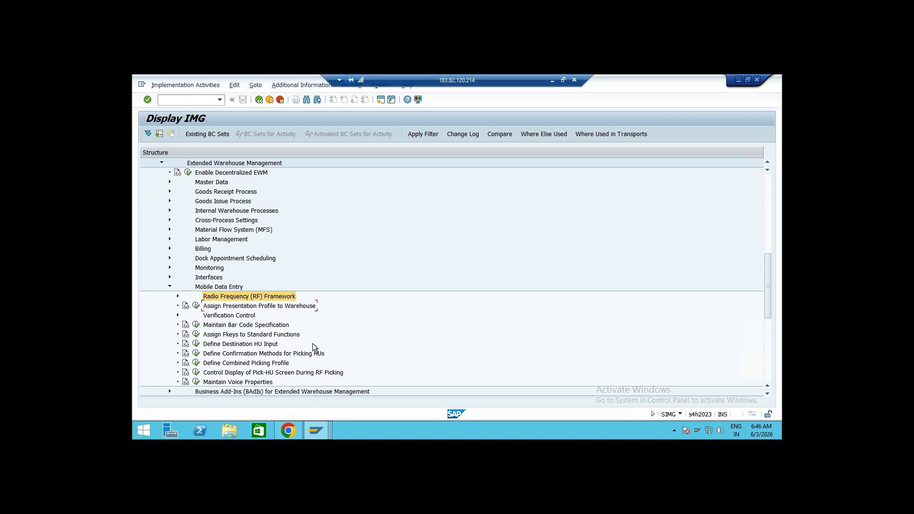
pyautogui.scroll(-1, 312, 343)
pyautogui.scroll(-1, 314, 346)
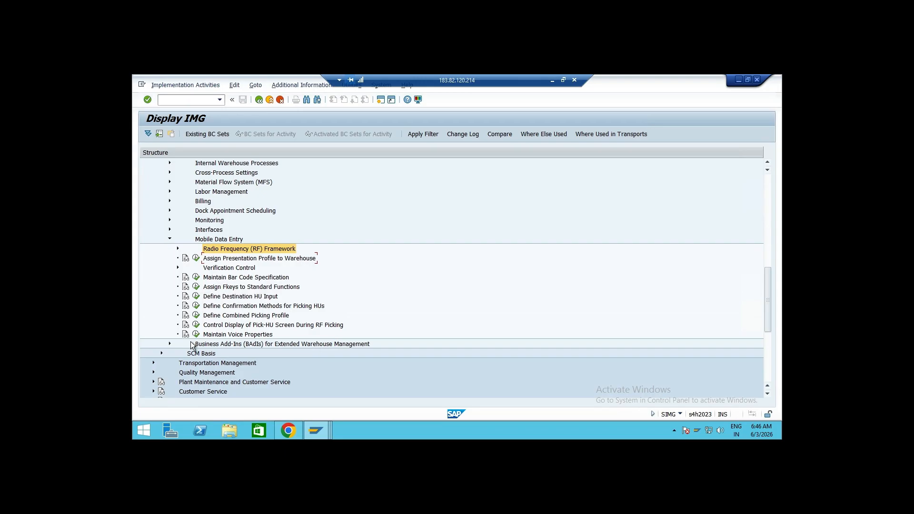
pyautogui.click(195, 258)
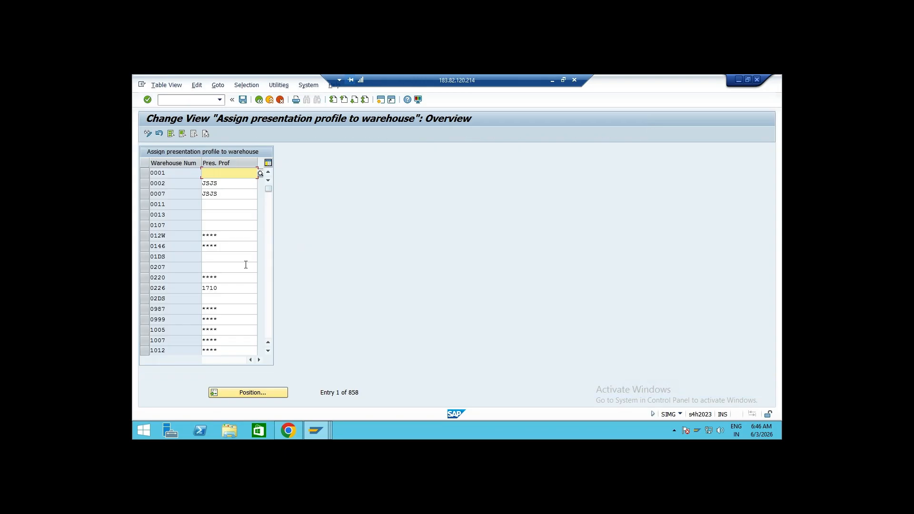
pyautogui.click(257, 390)
pyautogui.write('ad0')
pyautogui.press('Return')
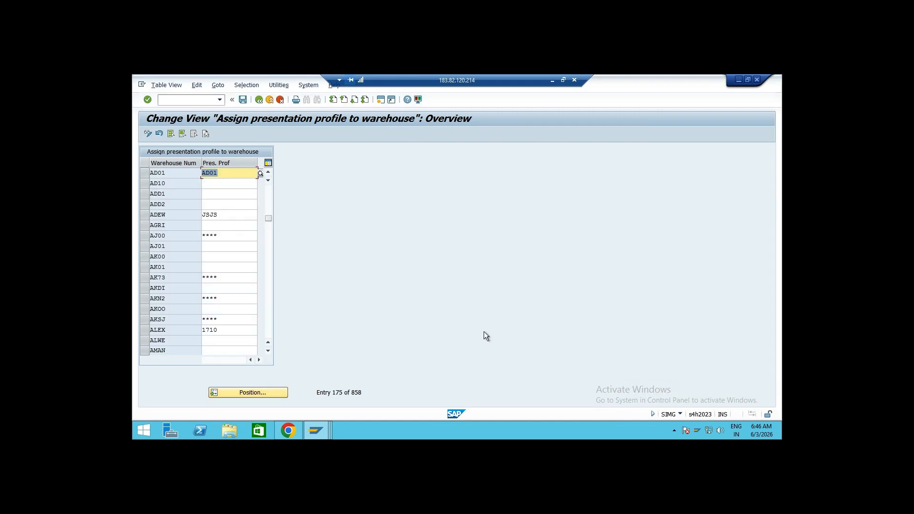
pyautogui.click(259, 100)
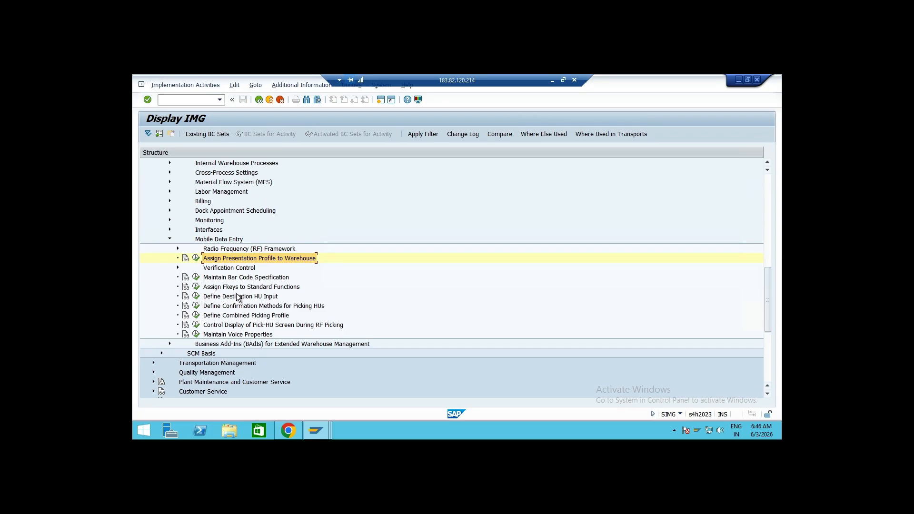
# Examine the warehouse-specific verification profiles and the verification objects of profile YE0001 for warehouse 0226
pyautogui.click(178, 268)
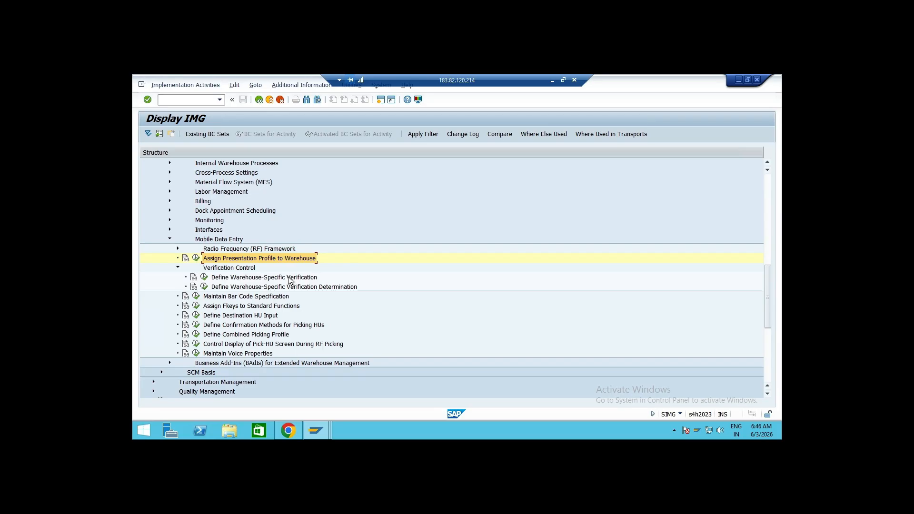
pyautogui.click(204, 278)
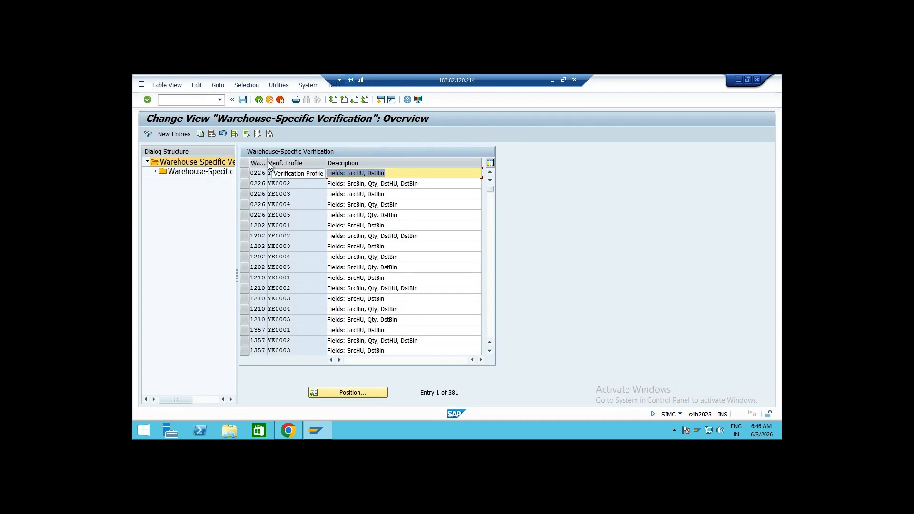
pyautogui.moveTo(266, 162); pyautogui.dragTo(277, 165)
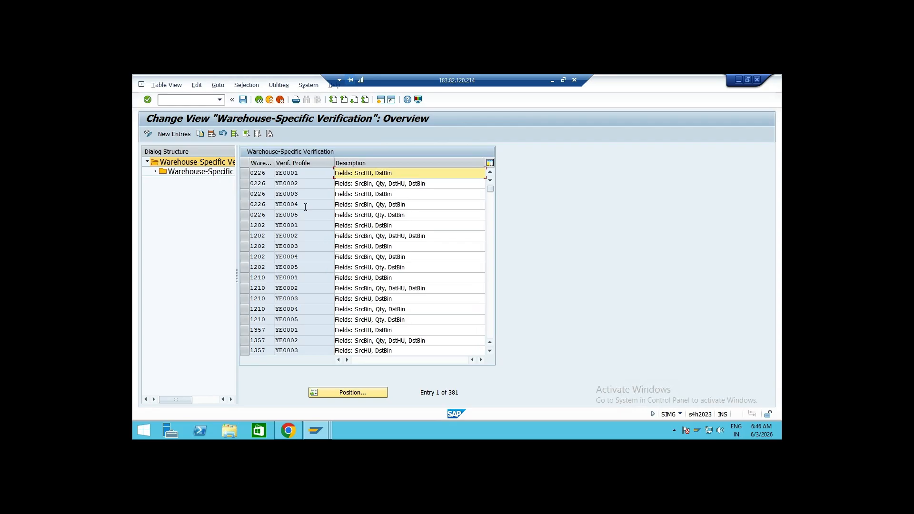
pyautogui.click(244, 173)
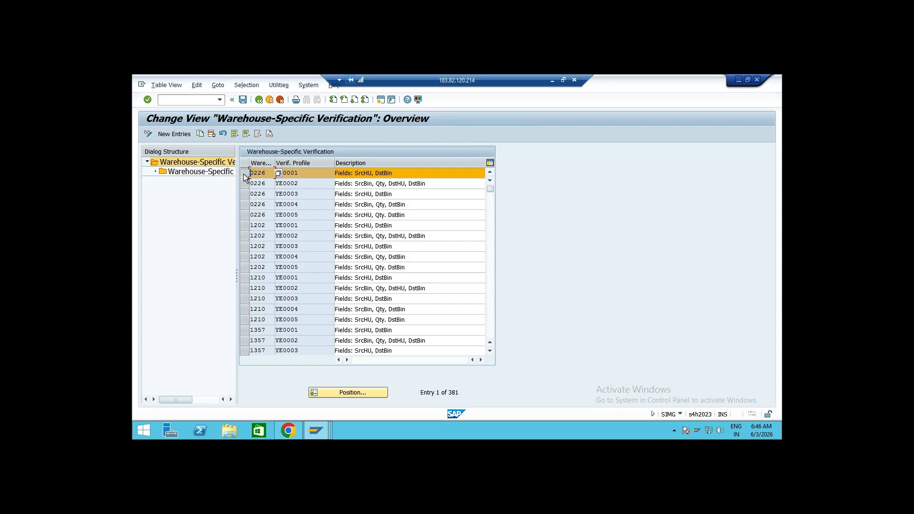
pyautogui.doubleClick(210, 172)
pyautogui.moveTo(271, 206); pyautogui.dragTo(219, 206)
pyautogui.click(271, 216)
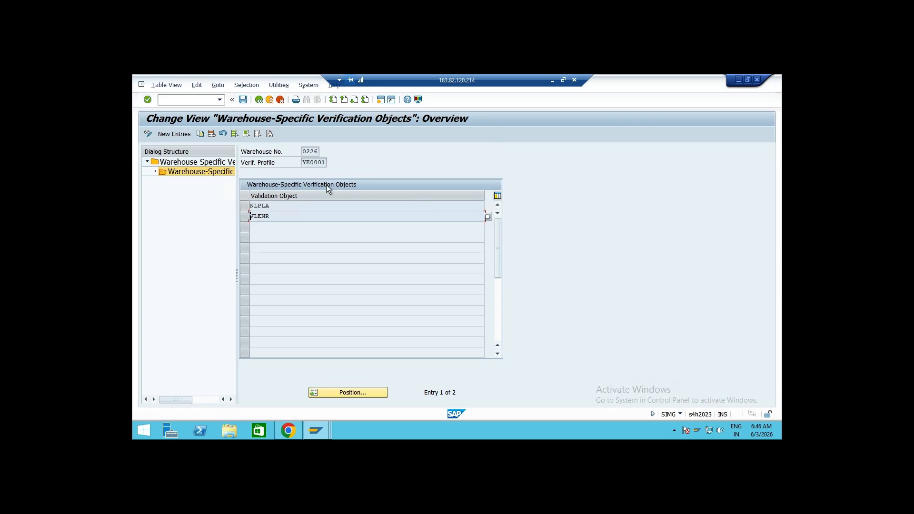
pyautogui.click(258, 100)
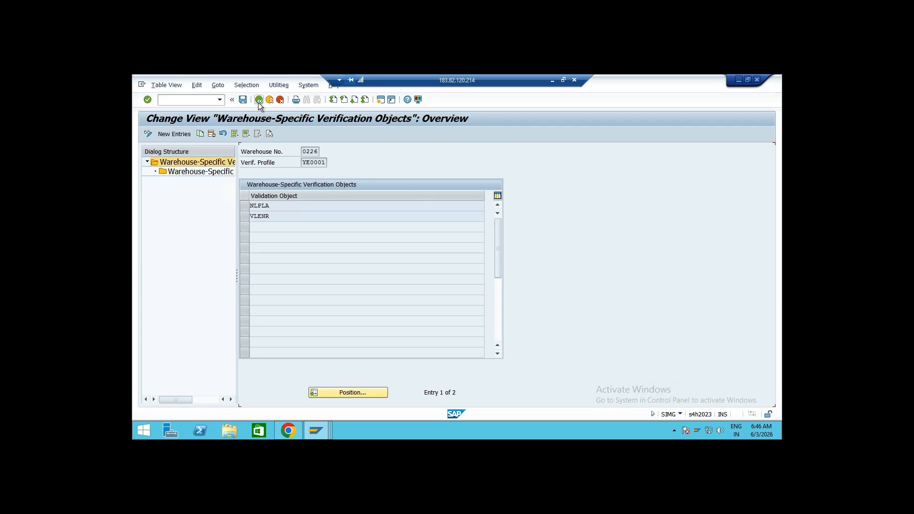
pyautogui.click(261, 101)
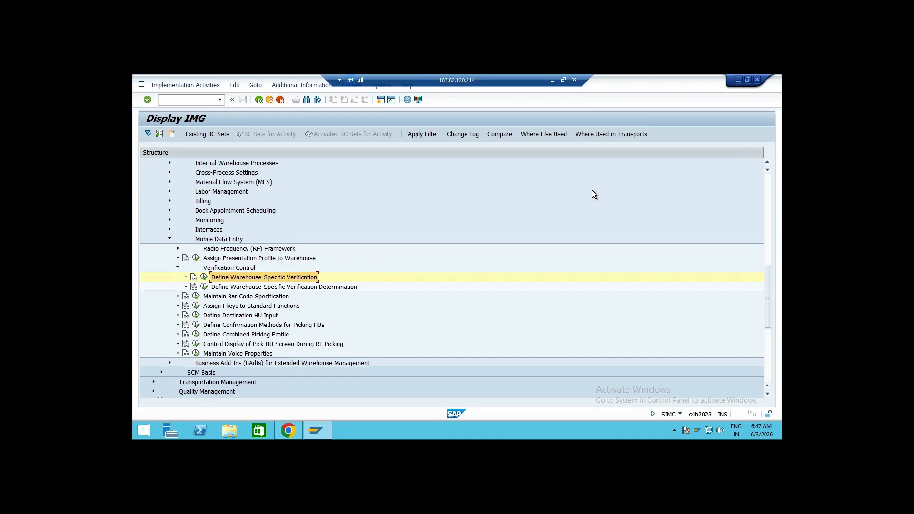
# Open the warehouse-specific verification determination table and examine its entries
pyautogui.click(204, 286)
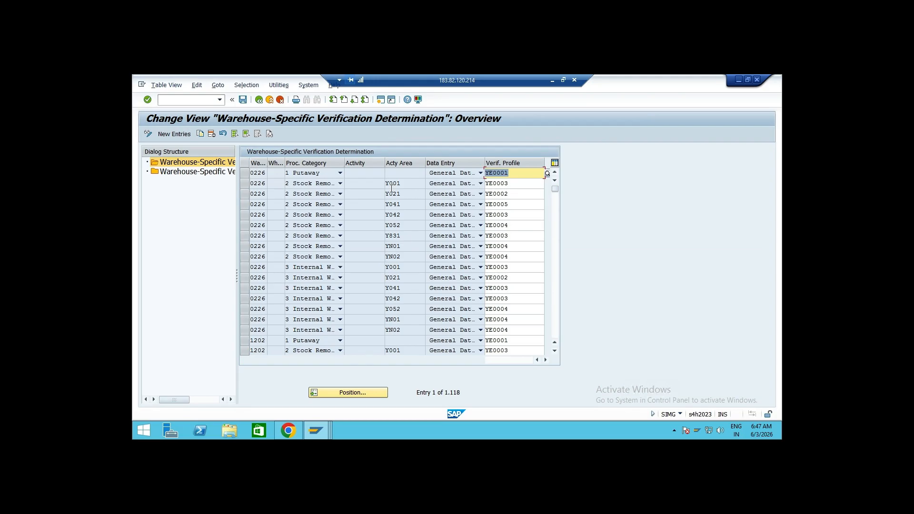
pyautogui.doubleClick(517, 172)
pyautogui.click(511, 182)
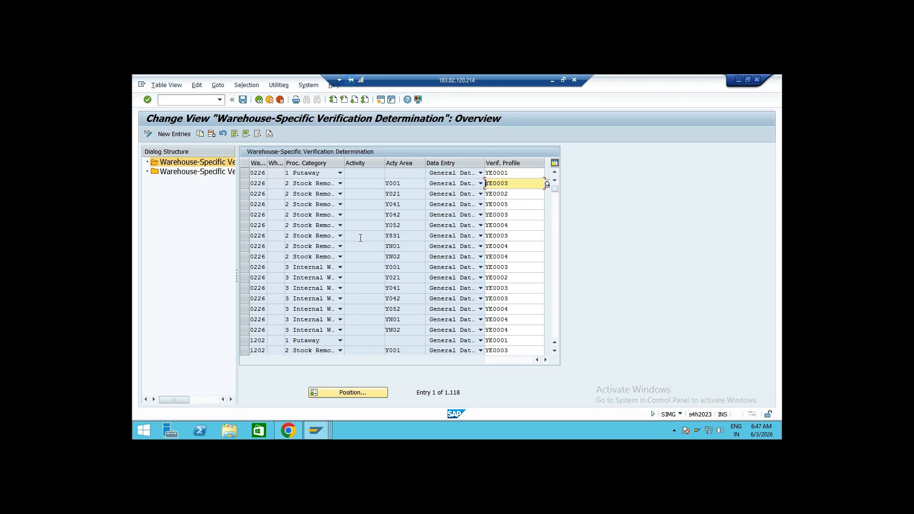
pyautogui.click(517, 174)
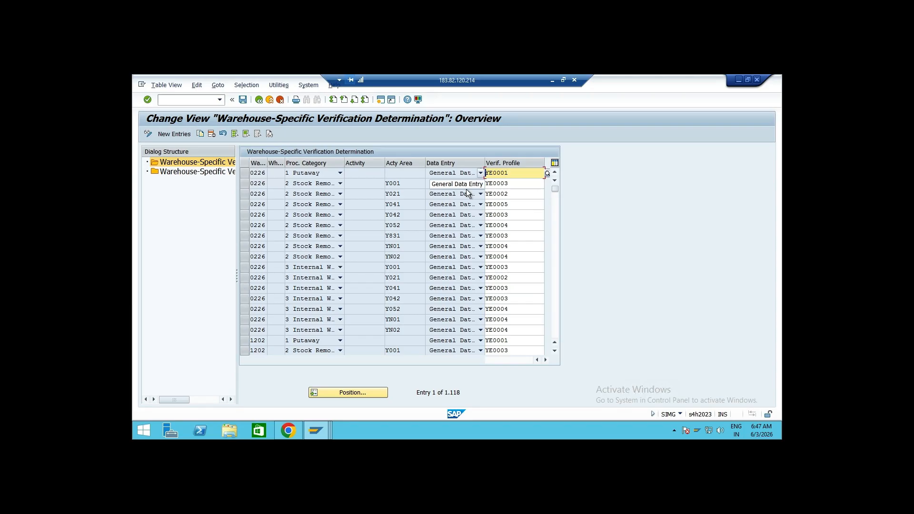
pyautogui.click(412, 173)
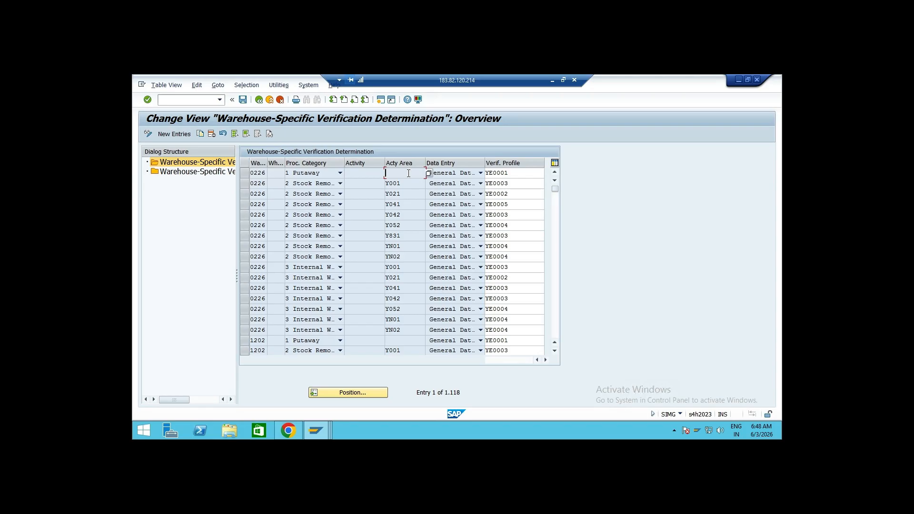
pyautogui.click(376, 176)
pyautogui.click(259, 100)
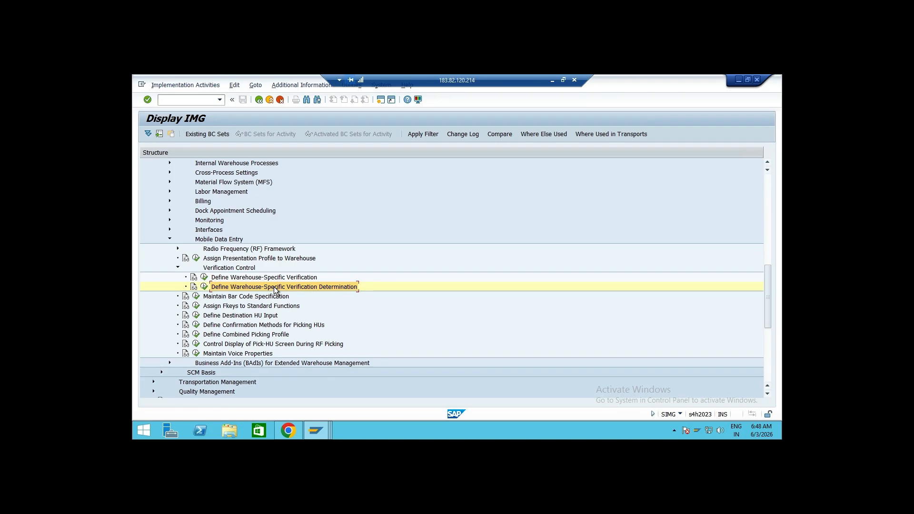
# Browse the Extended Warehouse Management configuration nodes, including Cross-Process Settings
pyautogui.click(178, 266)
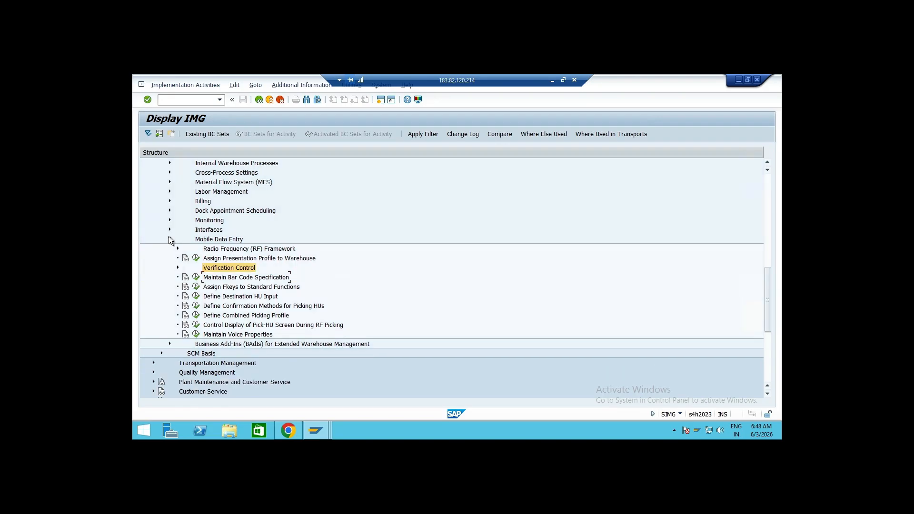
pyautogui.click(170, 239)
pyautogui.scroll(3, 326, 272)
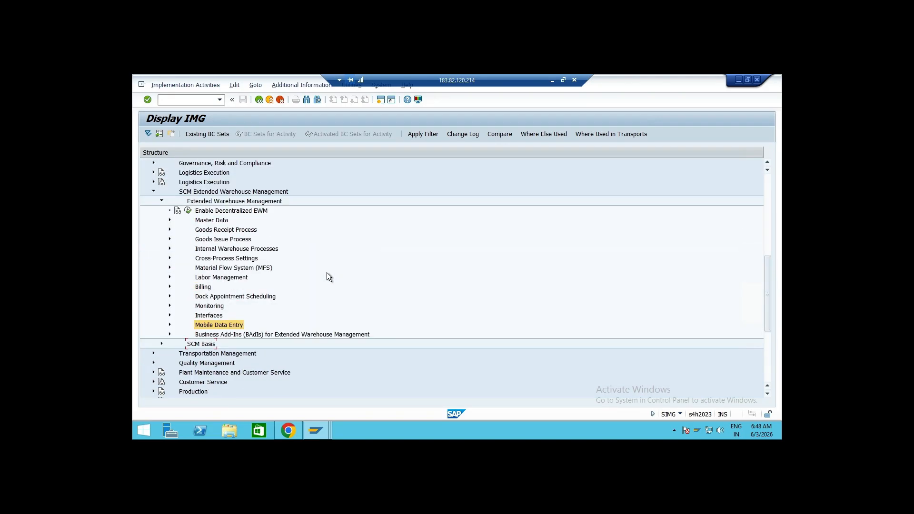
pyautogui.click(170, 221)
pyautogui.scroll(-1, 316, 342)
pyautogui.scroll(1, 276, 320)
pyautogui.click(170, 210)
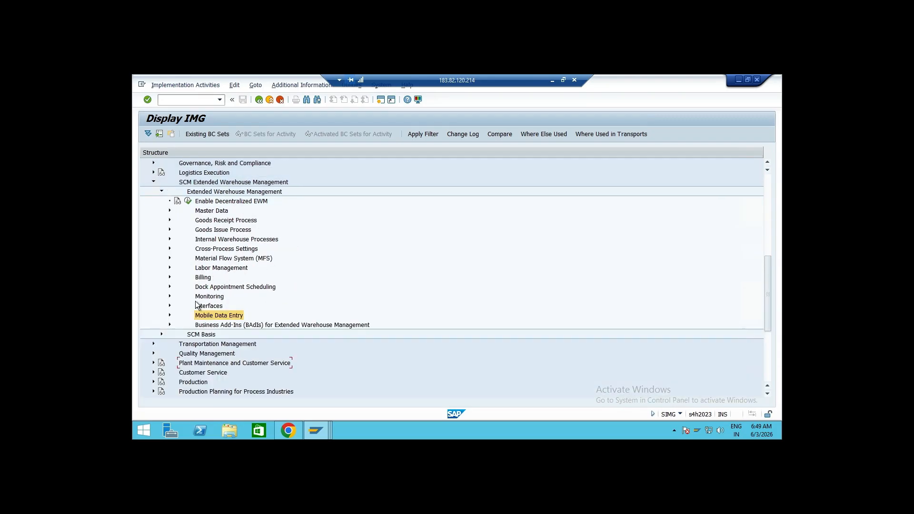
pyautogui.scroll(-1, 273, 256)
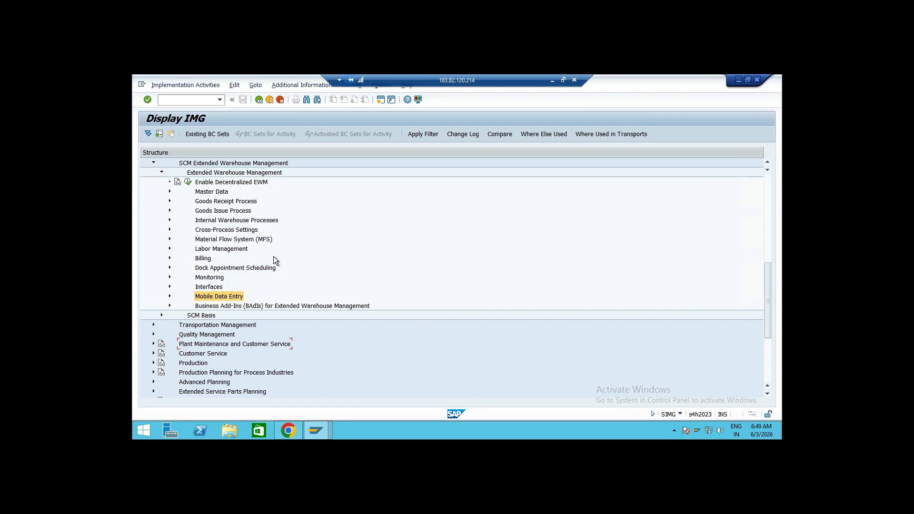
pyautogui.click(169, 229)
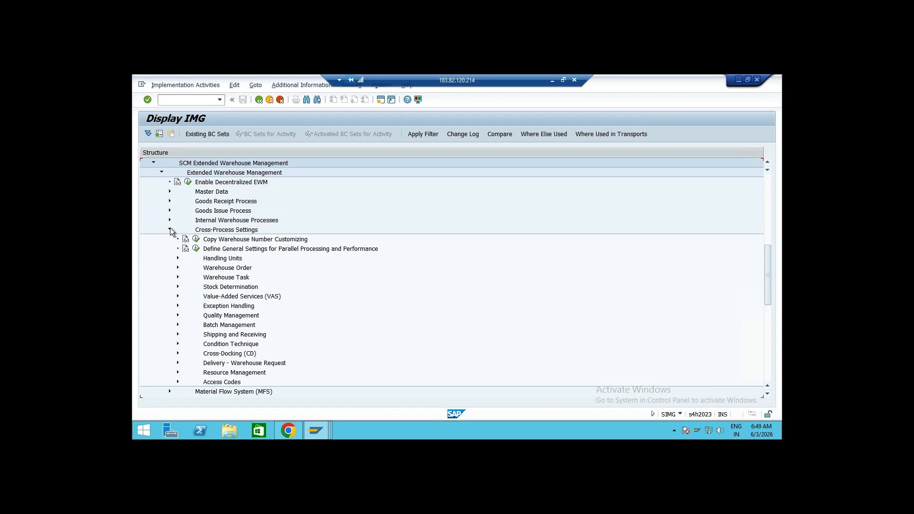
pyautogui.click(170, 228)
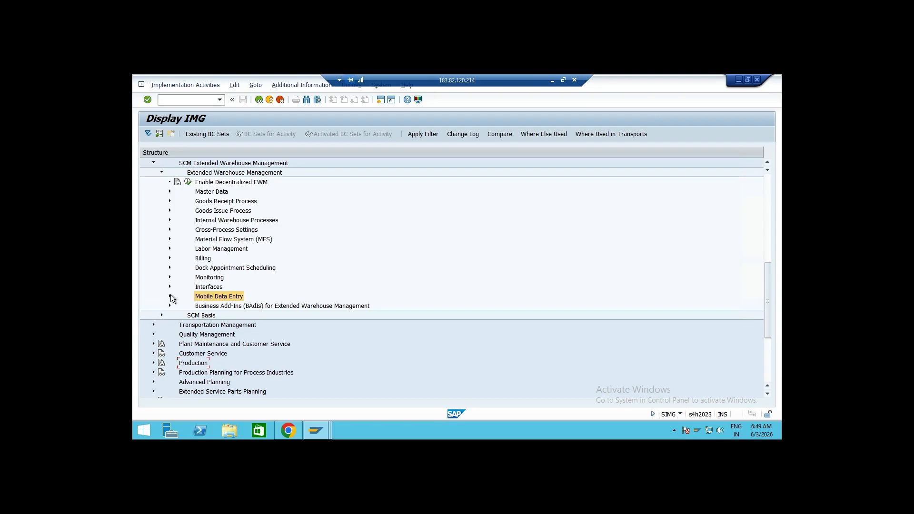
# Expand and examine the Monitoring, Mobile Data Entry, Goods Receipt Process and Master Data nodes of Extended Warehouse Management
pyautogui.click(170, 277)
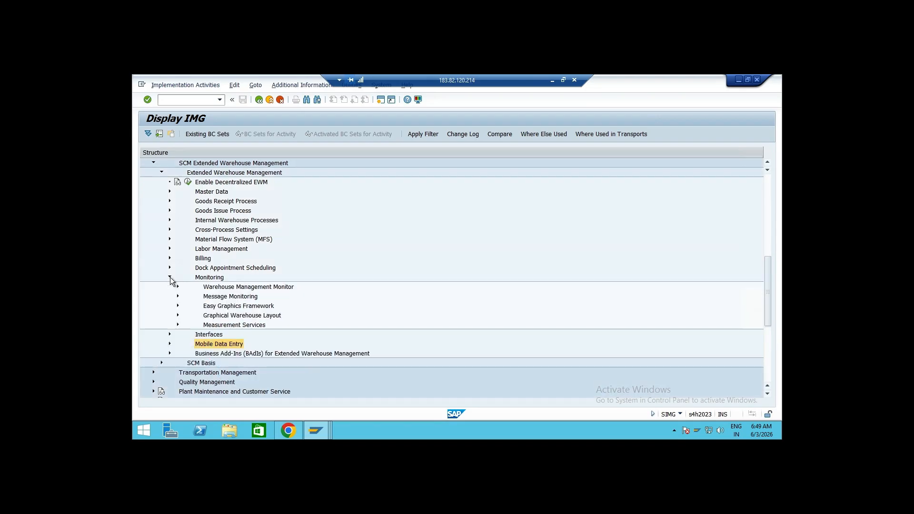
pyautogui.click(169, 277)
pyautogui.click(170, 296)
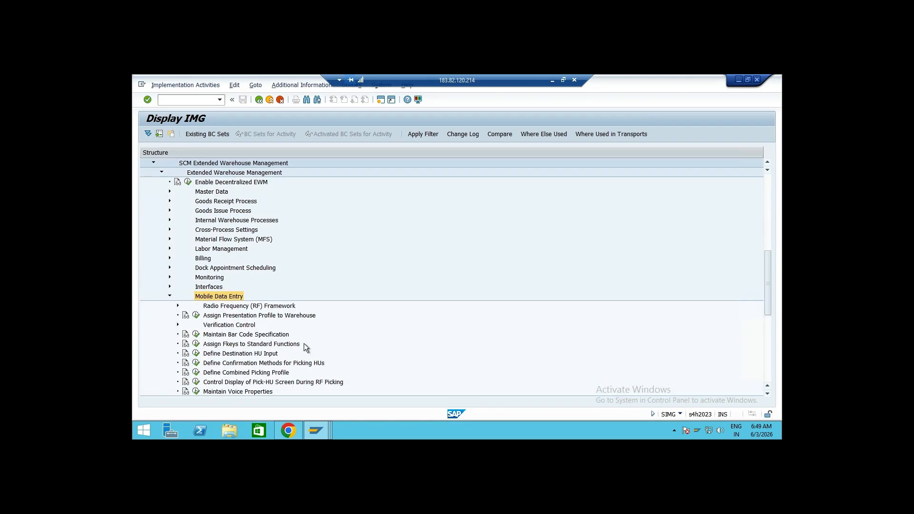
pyautogui.scroll(-2, 303, 343)
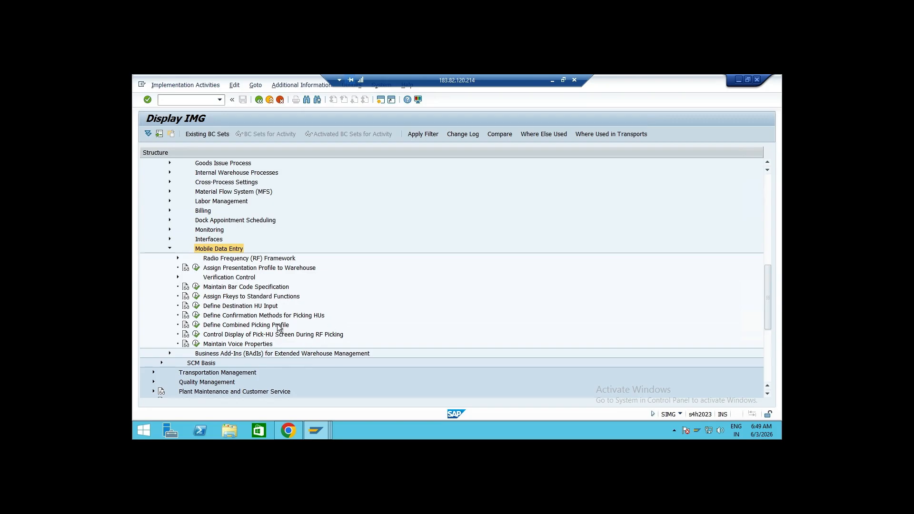
pyautogui.click(169, 249)
pyautogui.scroll(2, 212, 278)
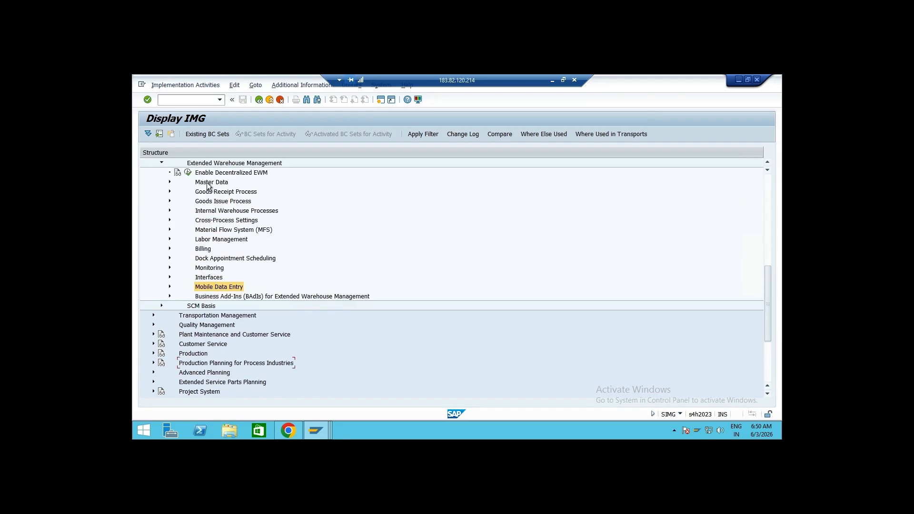
pyautogui.click(169, 191)
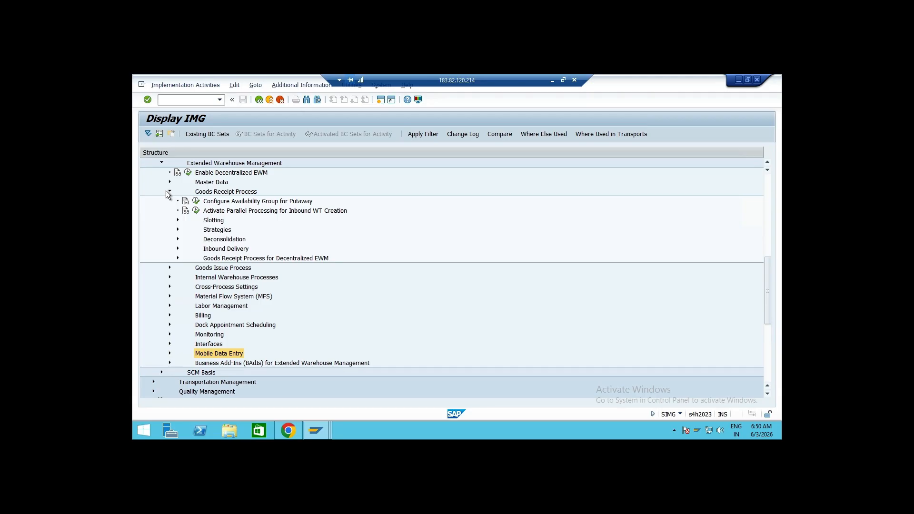
pyautogui.click(168, 191)
pyautogui.click(169, 182)
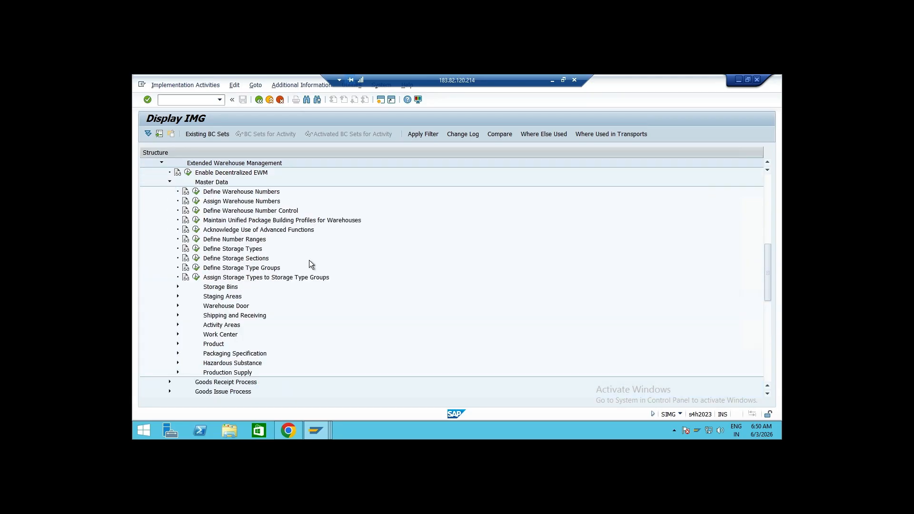
pyautogui.scroll(-1, 309, 262)
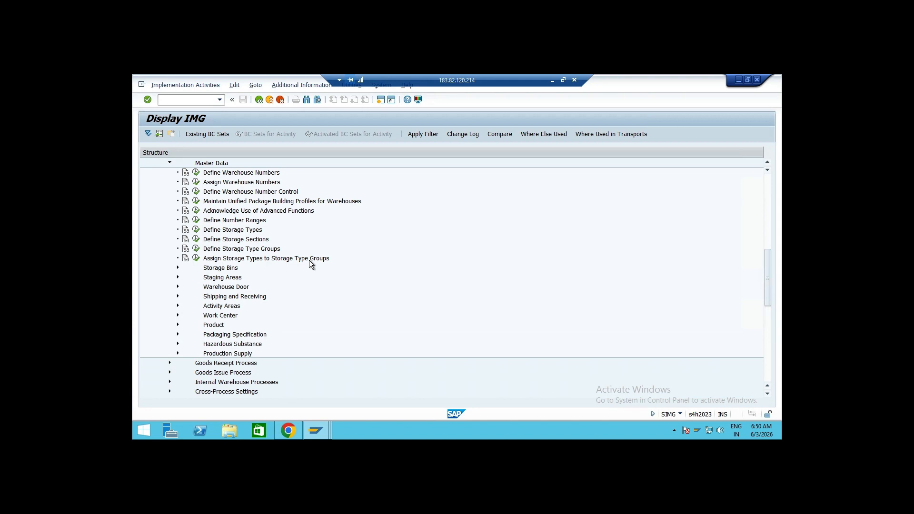
pyautogui.scroll(-1, 310, 263)
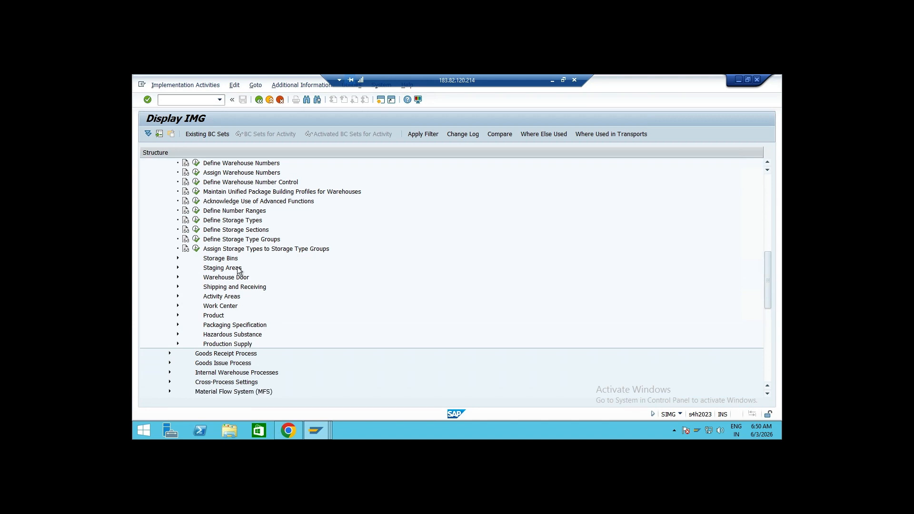
pyautogui.scroll(1, 267, 270)
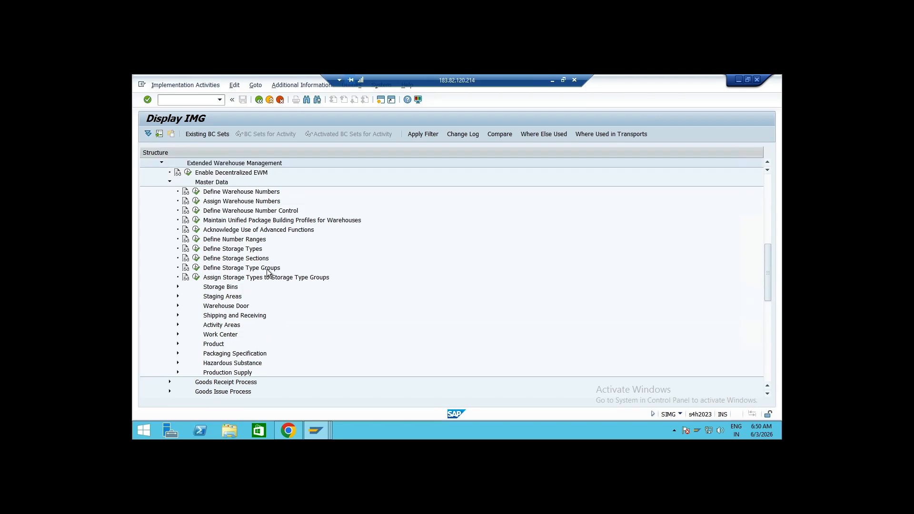
pyautogui.click(169, 182)
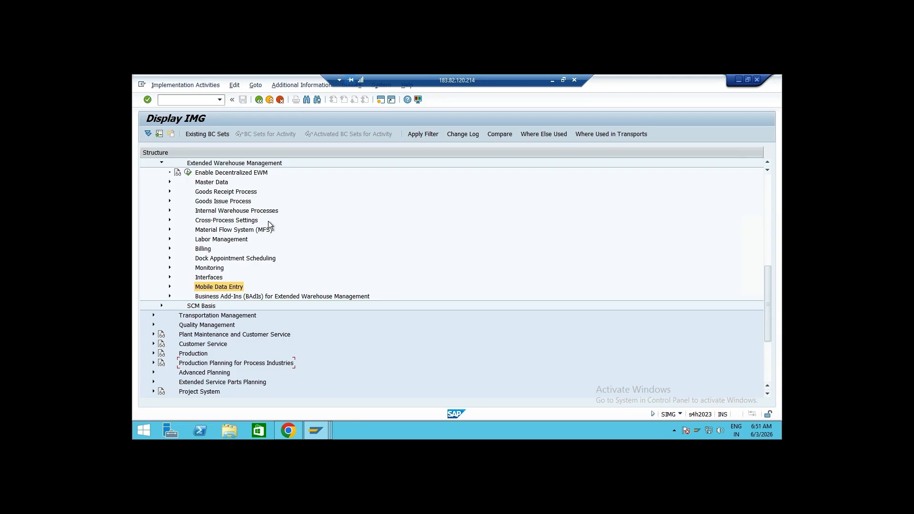
# Open the queue type definitions under Cross-Process Settings > Resource Management and position the list at warehouse AD01
pyautogui.click(169, 220)
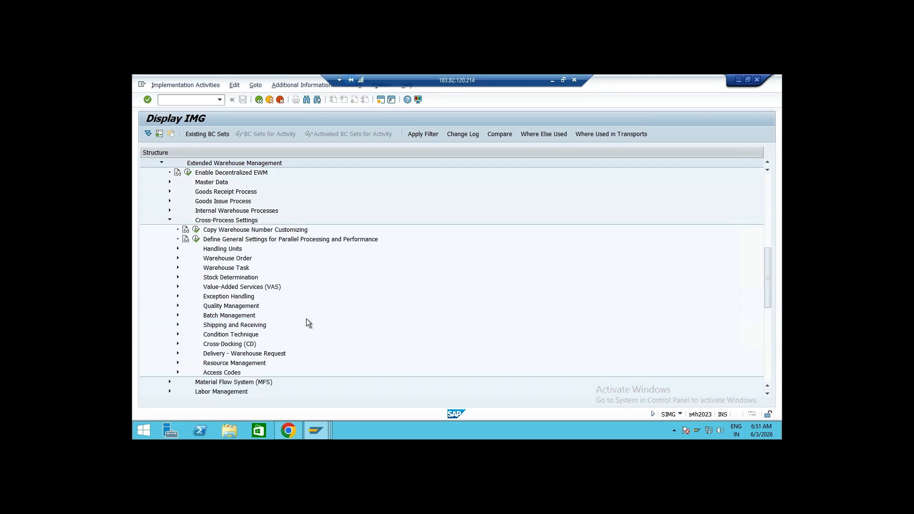
pyautogui.scroll(-1, 307, 320)
pyautogui.click(178, 353)
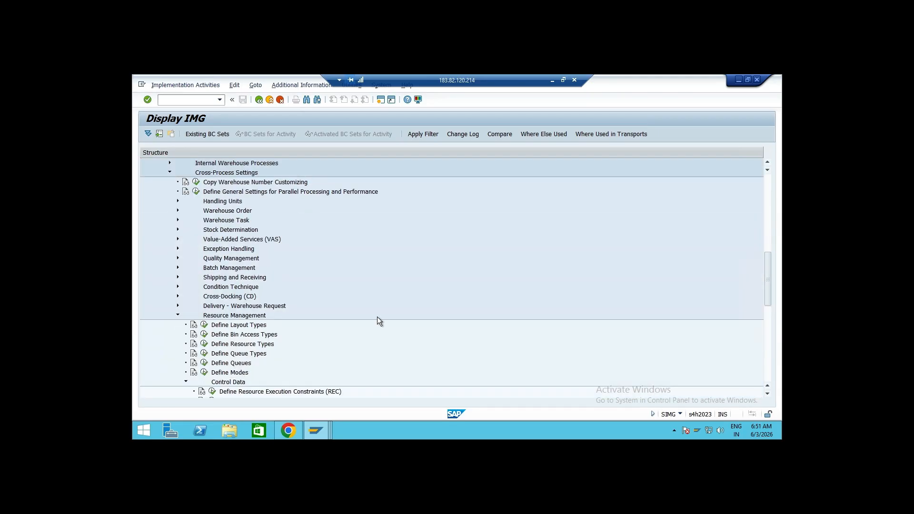
pyautogui.scroll(-3, 392, 307)
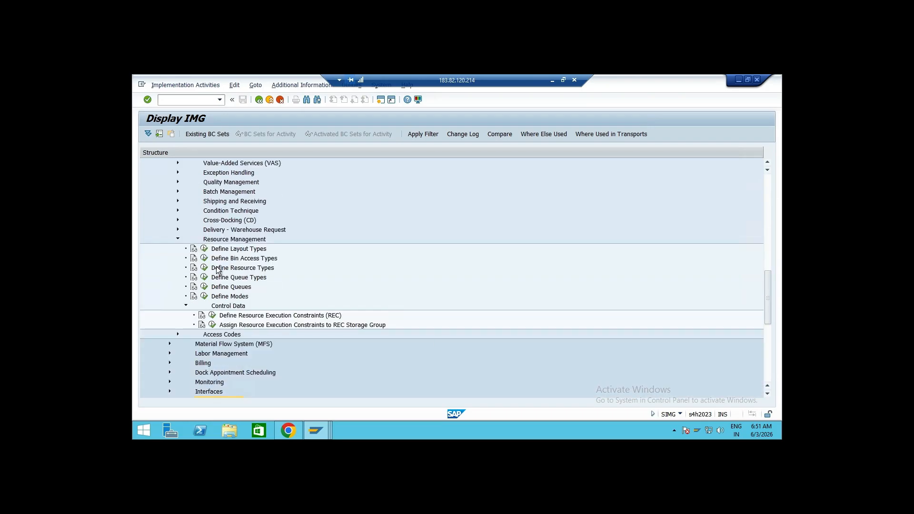
pyautogui.click(204, 277)
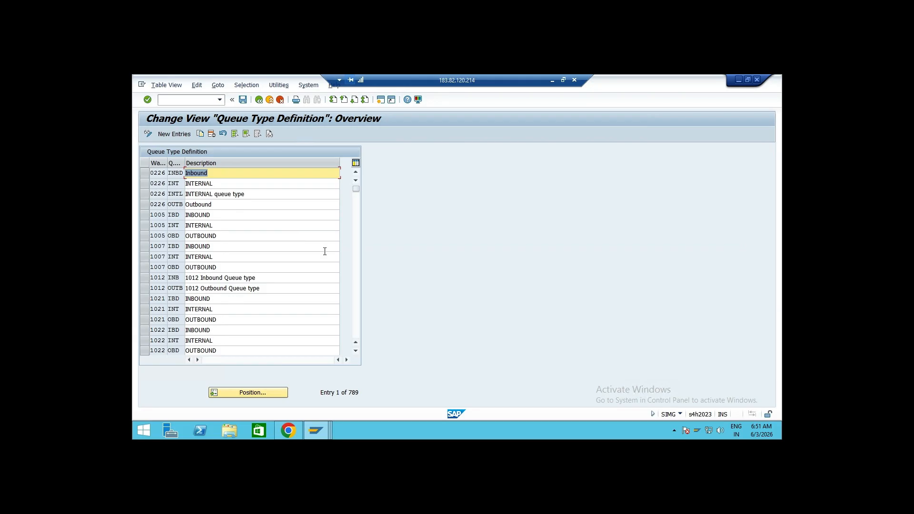
pyautogui.moveTo(184, 164); pyautogui.dragTo(201, 164)
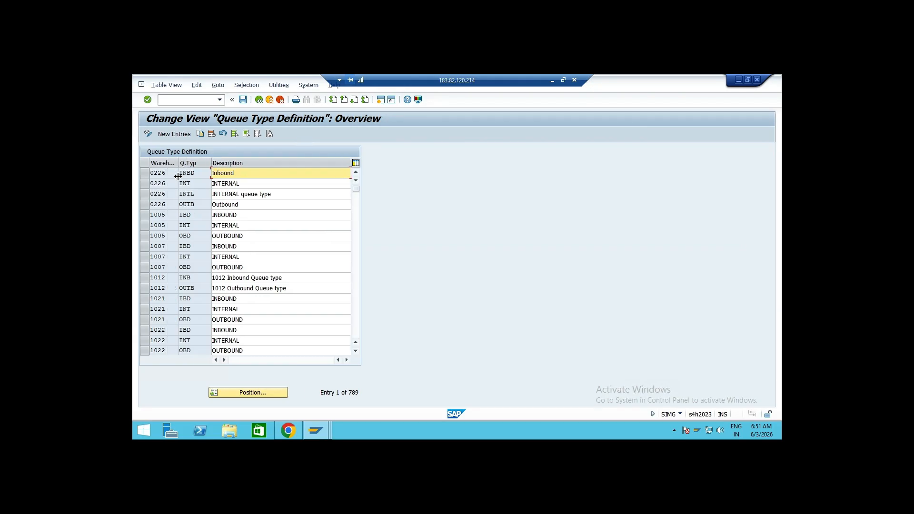
pyautogui.click(270, 393)
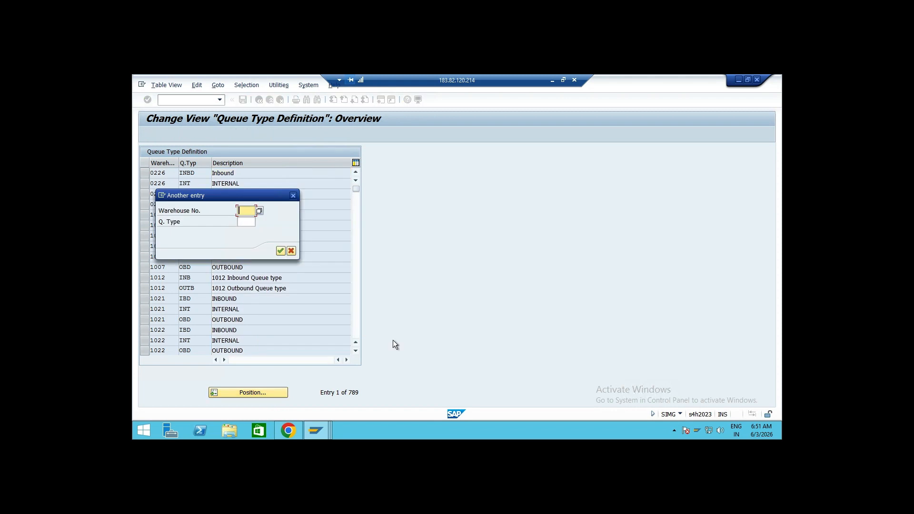
pyautogui.write('ad01')
pyautogui.press('Return')
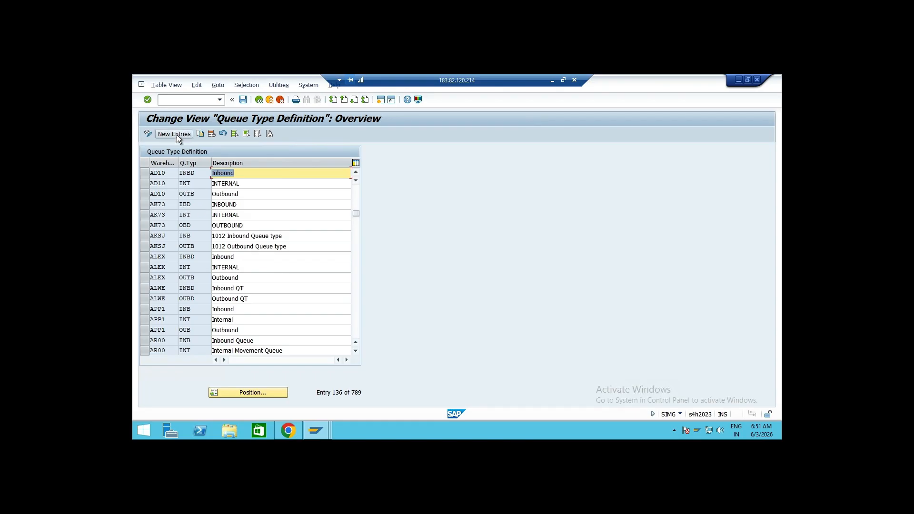
# Select warehouse 1005's IBD, INT and OBD queue types and copy them, setting the first copy's warehouse to AD01
pyautogui.scroll(1, 193, 228)
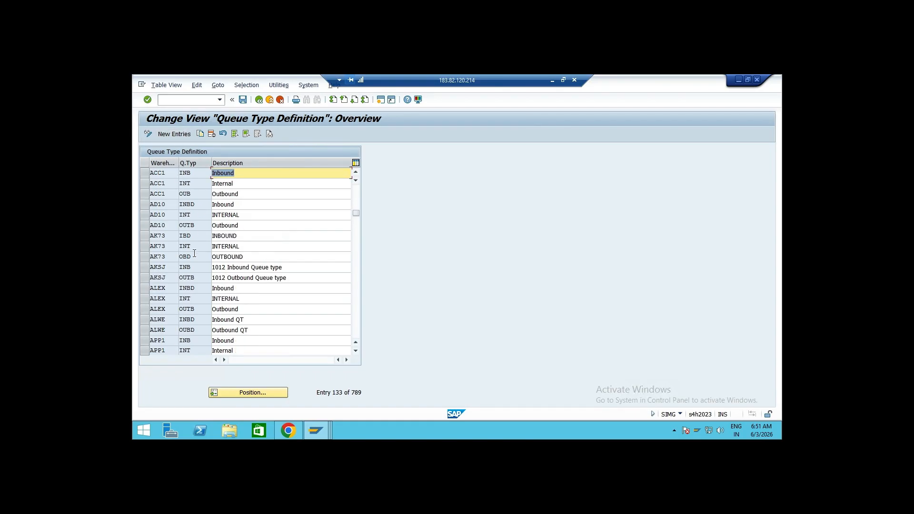
pyautogui.click(148, 214)
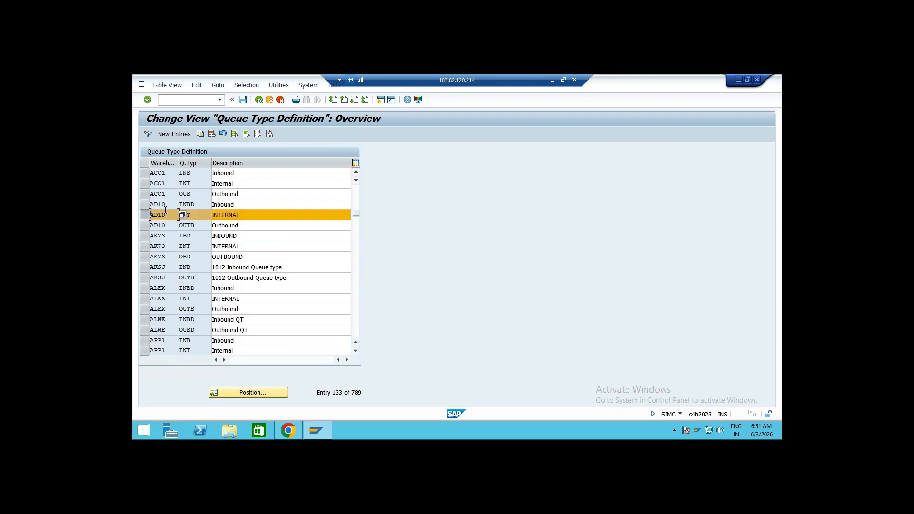
pyautogui.scroll(1, 148, 216)
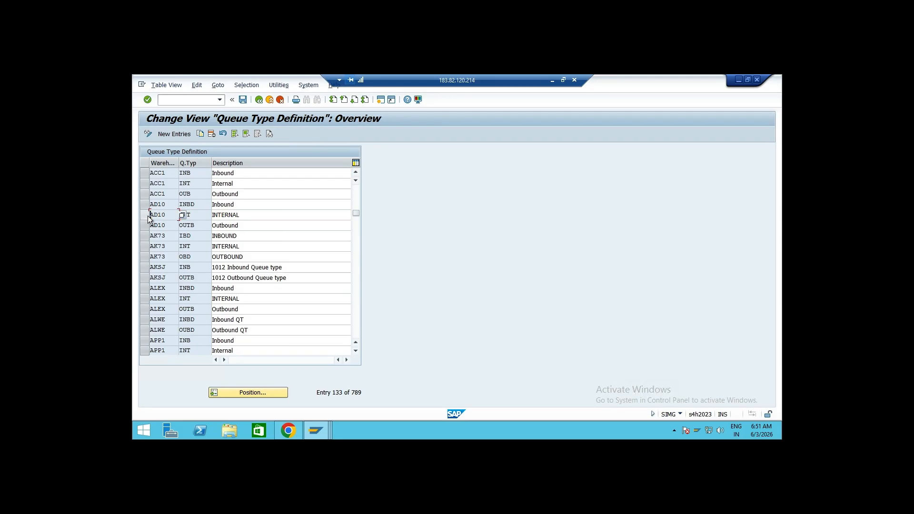
pyautogui.scroll(6, 194, 214)
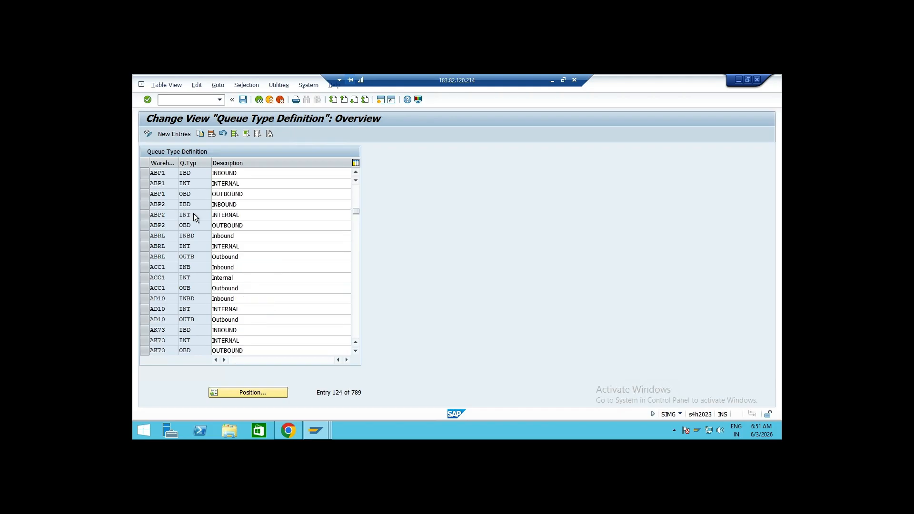
pyautogui.moveTo(357, 209); pyautogui.dragTo(357, 166)
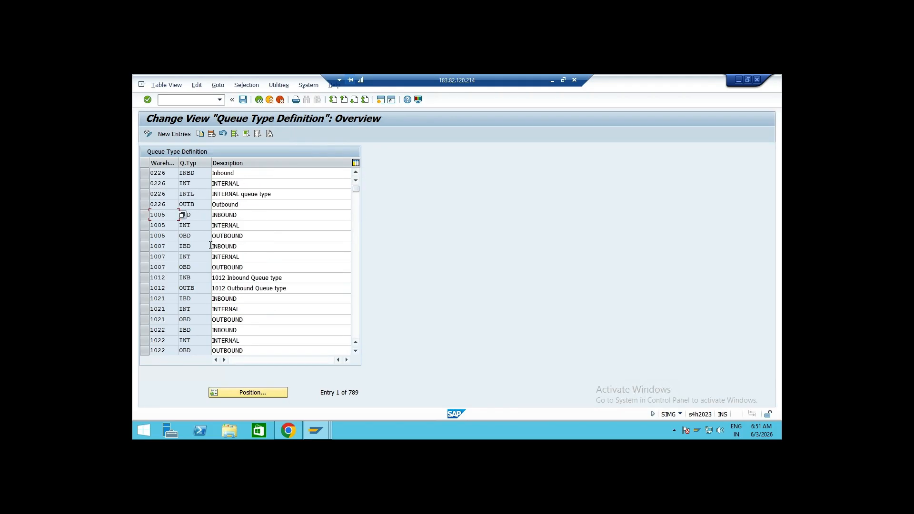
pyautogui.click(197, 226)
pyautogui.click(146, 215)
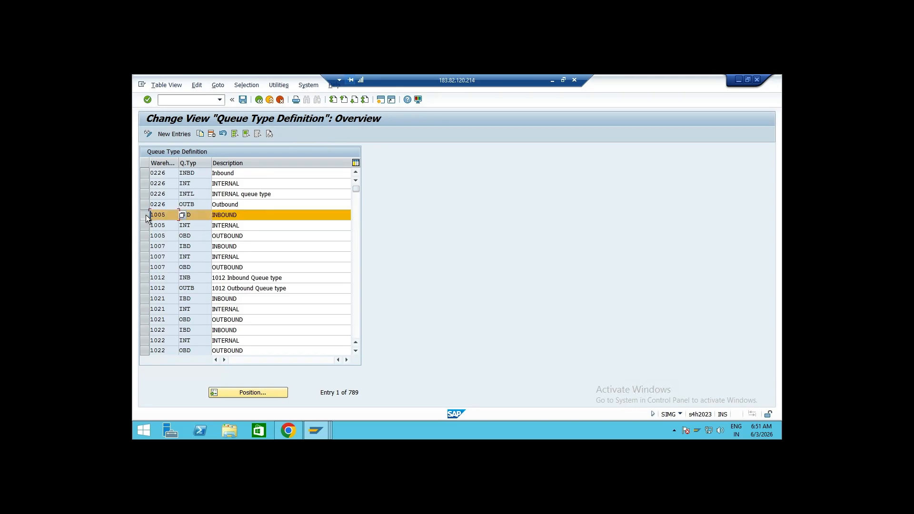
pyautogui.click(145, 226)
pyautogui.click(146, 236)
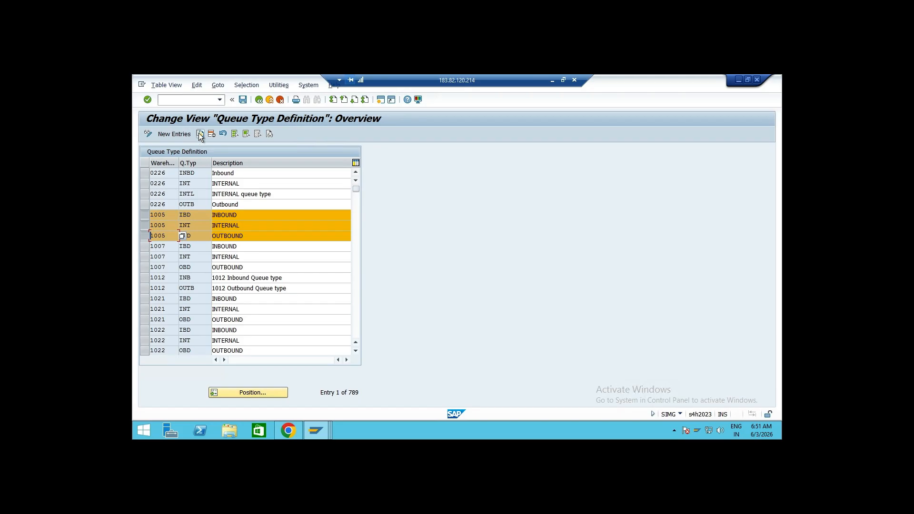
pyautogui.click(200, 133)
pyautogui.write('AD01')
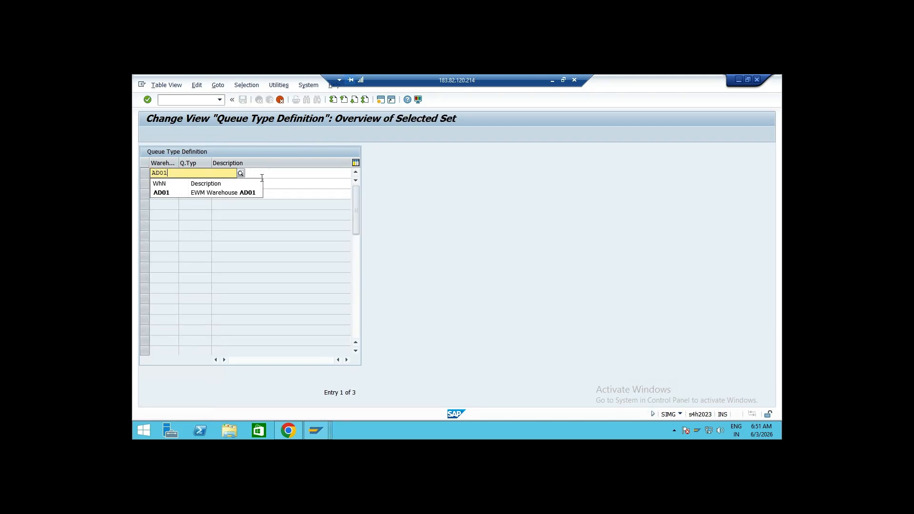
pyautogui.click(277, 177)
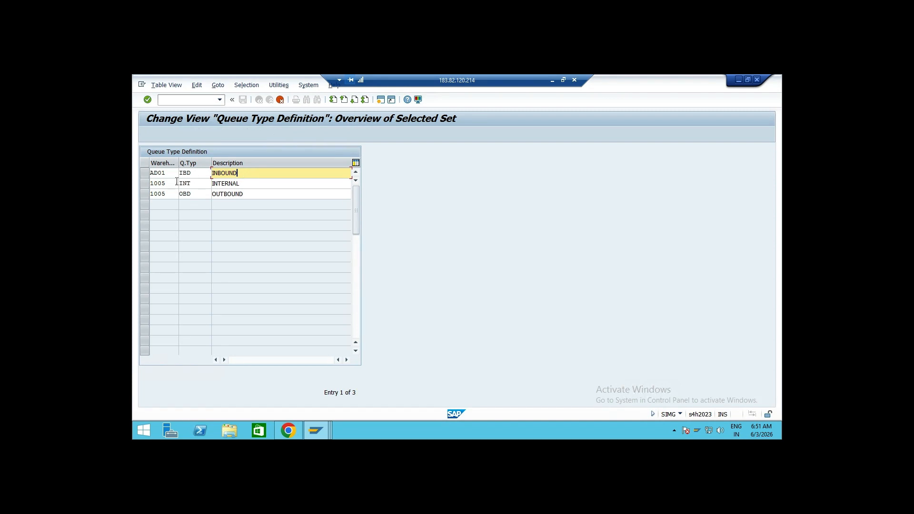
# Set the warehouse of the copied INT and OBD queue types to AD01 and confirm the copy
pyautogui.click(176, 183)
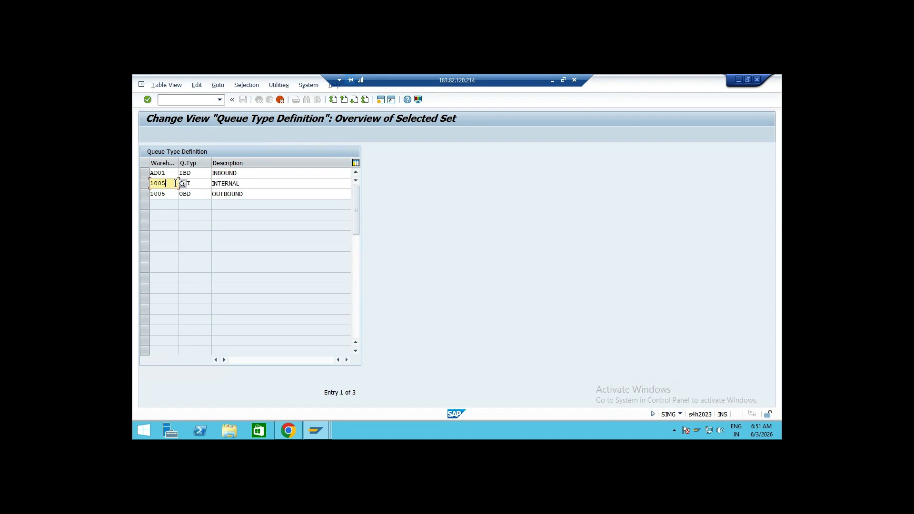
pyautogui.press('BackSpace')
pyautogui.press('BackSpace')
pyautogui.press('BackSpace')
pyautogui.press('BackSpace')
pyautogui.write('AD01')
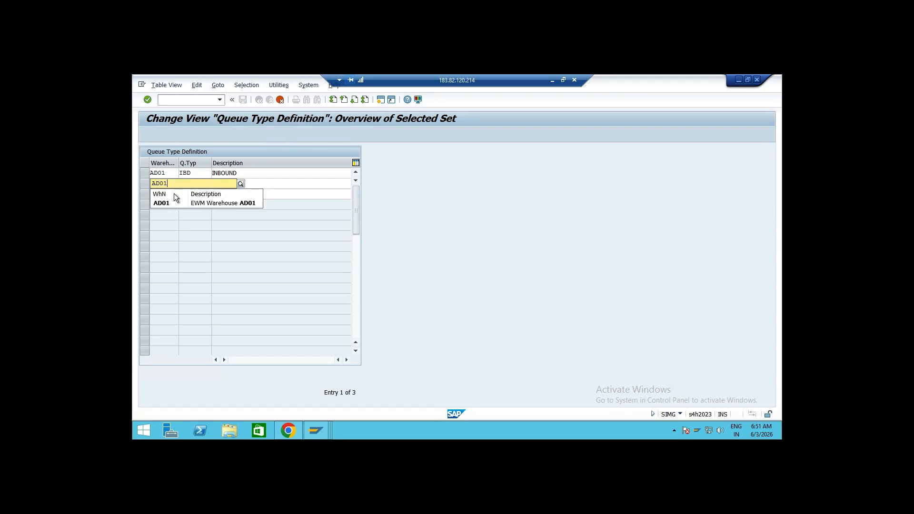
pyautogui.click(170, 200)
pyautogui.click(171, 195)
pyautogui.press('BackSpace')
pyautogui.press('BackSpace')
pyautogui.press('BackSpace')
pyautogui.press('BackSpace')
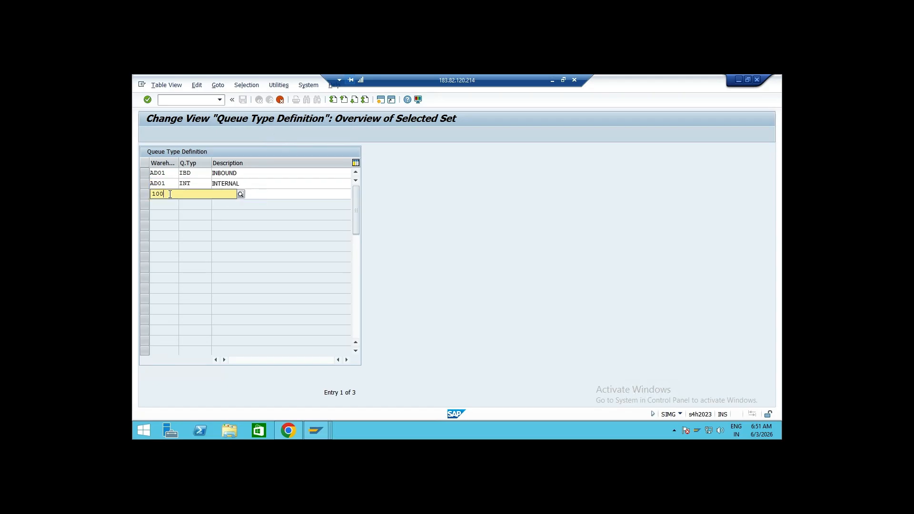
pyautogui.write('AD01')
pyautogui.press('Return')
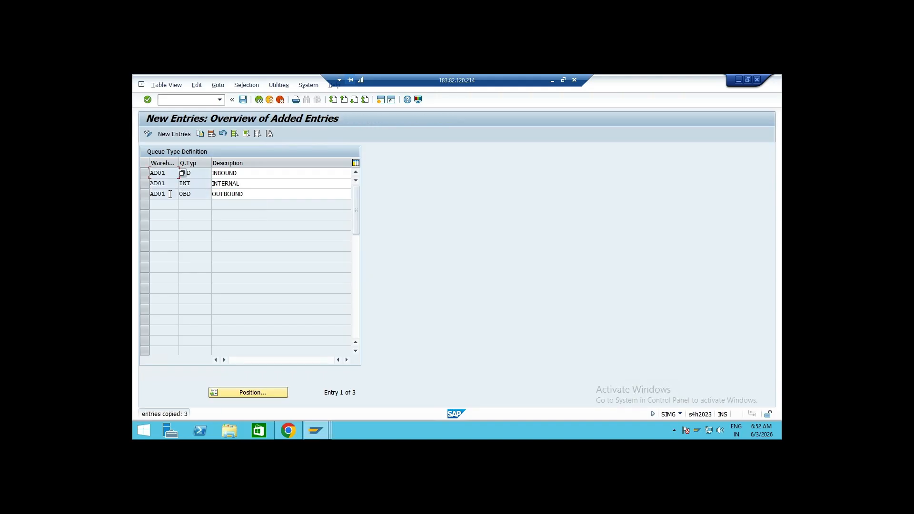
pyautogui.click(202, 183)
pyautogui.click(191, 195)
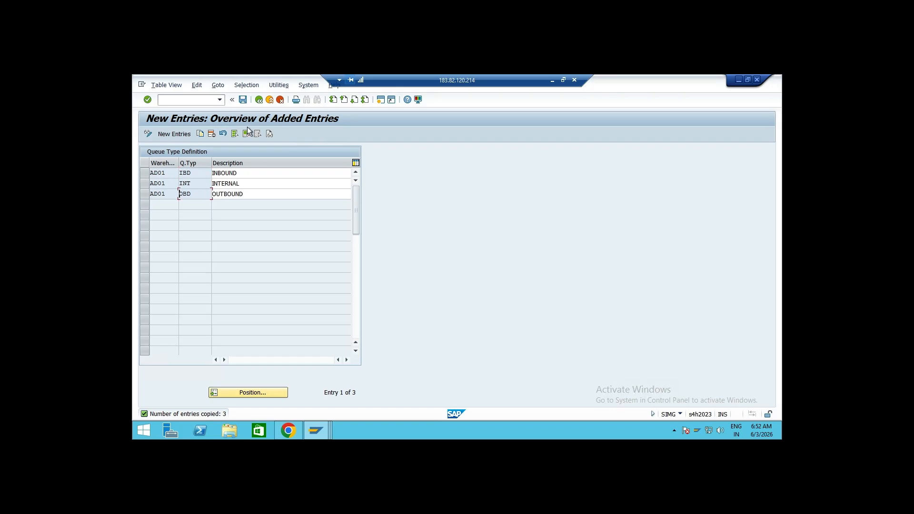
# Save the new queue types to the customizing request and return to the IMG structure
pyautogui.click(243, 99)
pyautogui.press('Return')
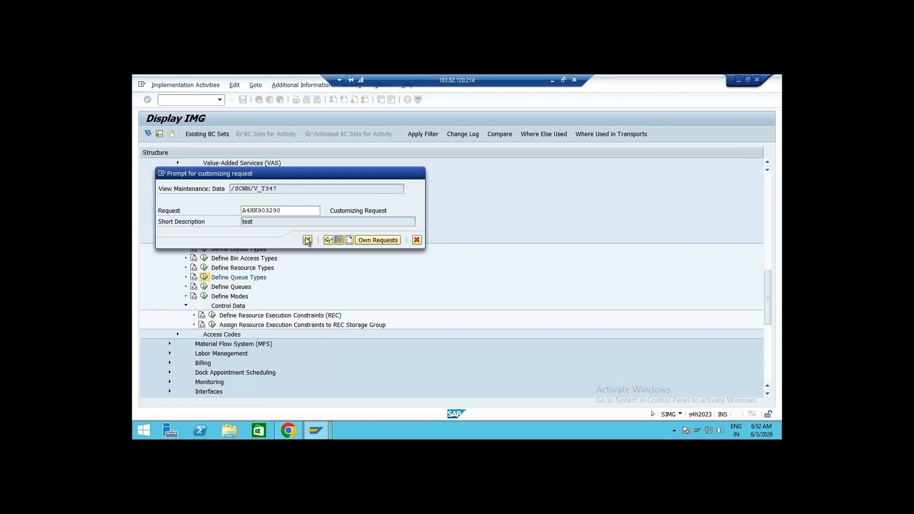
pyautogui.click(258, 100)
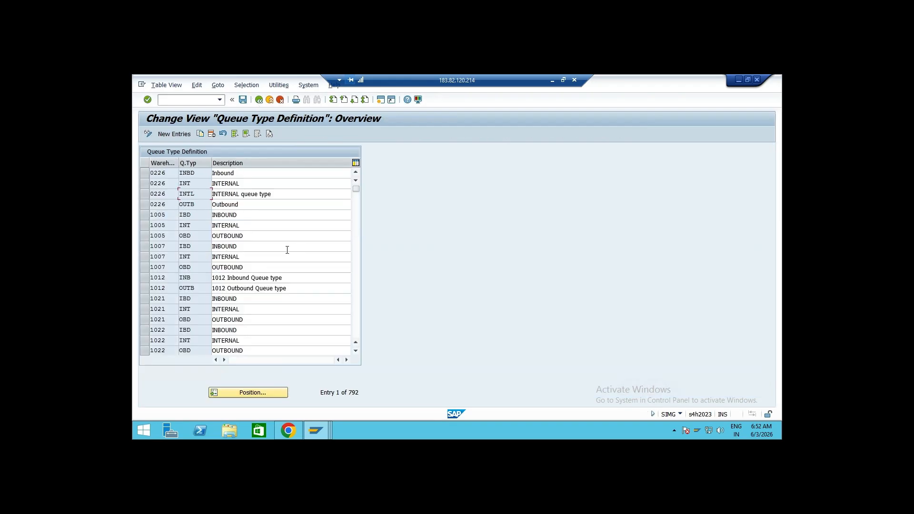
pyautogui.click(258, 100)
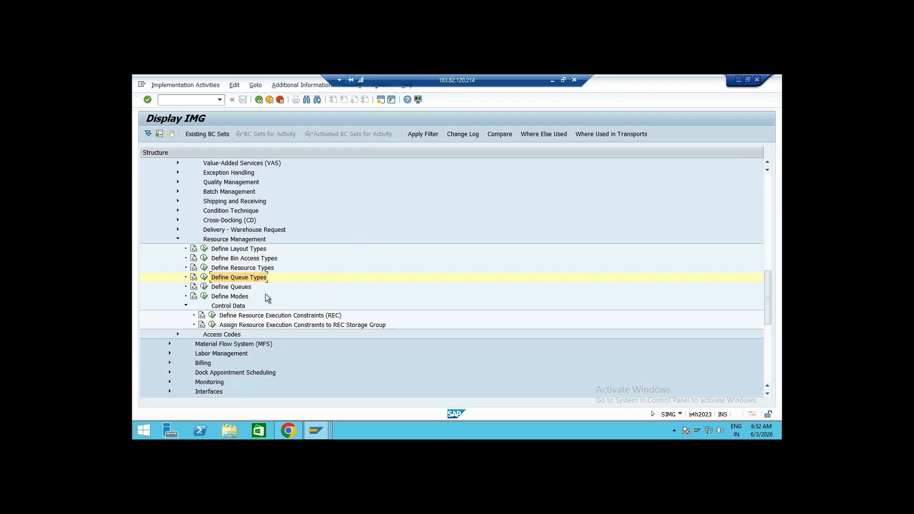
pyautogui.click(268, 269)
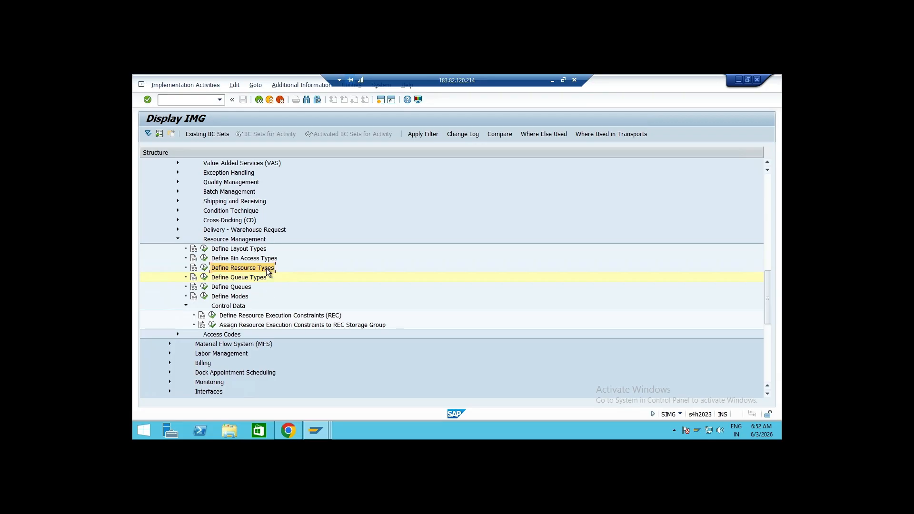
# Open Define Resource Types in Resource Management and delete the blank resource type entry
pyautogui.click(204, 287)
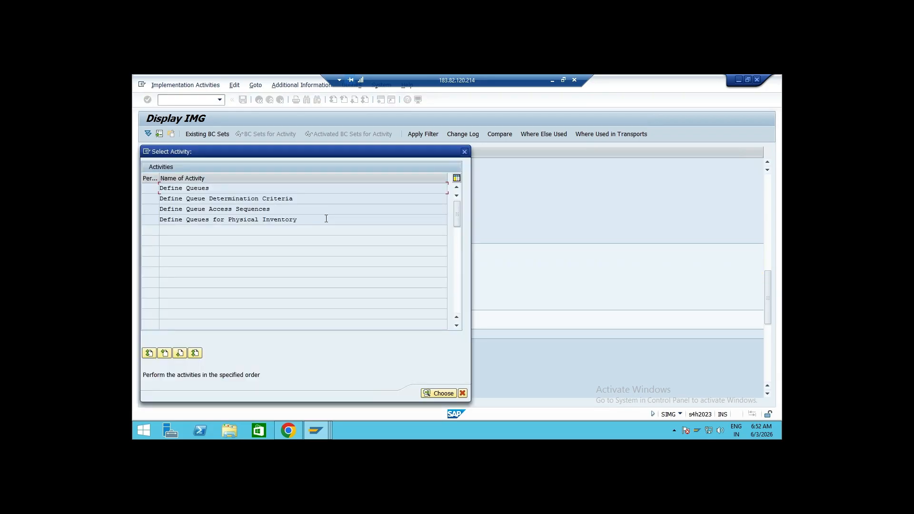
pyautogui.click(463, 151)
pyautogui.click(204, 267)
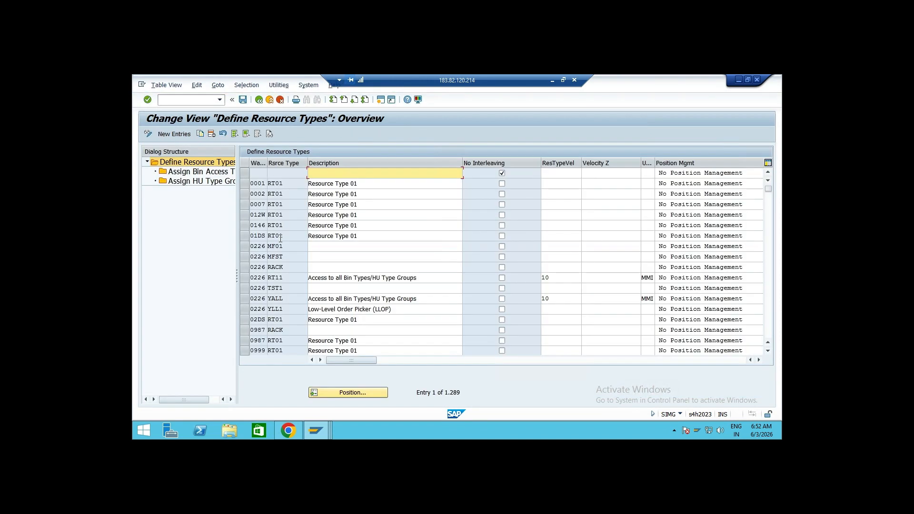
pyautogui.click(245, 174)
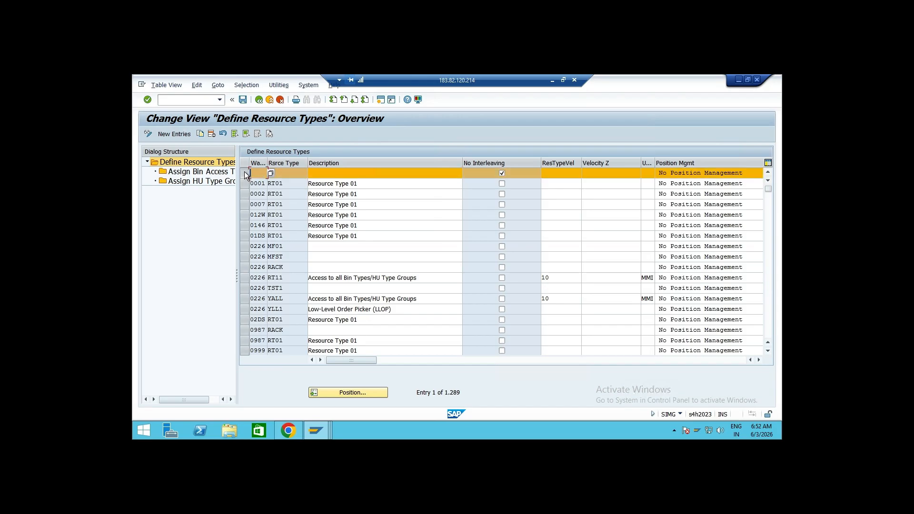
pyautogui.click(210, 135)
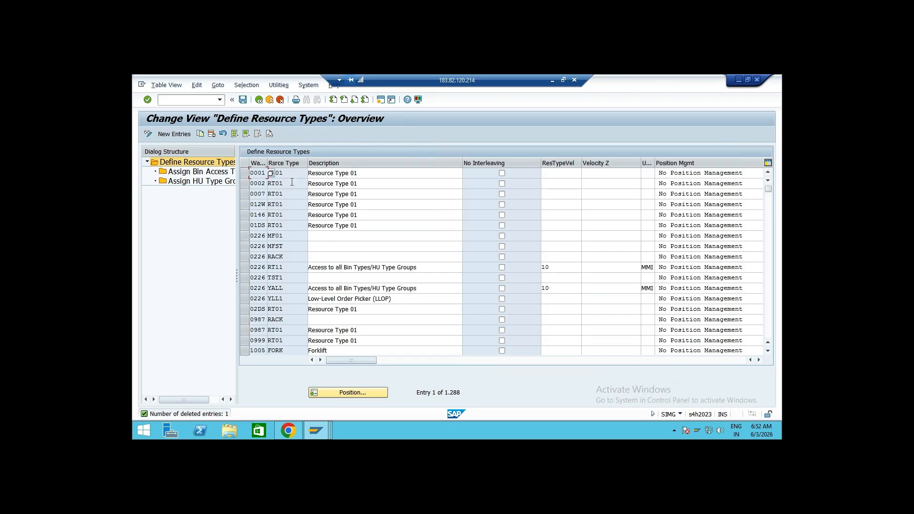
# Browse the existing resource types, such as the FORK and WORK types of warehouses 1005 and 1007
pyautogui.press('Tab')
pyautogui.scroll(-2, 300, 309)
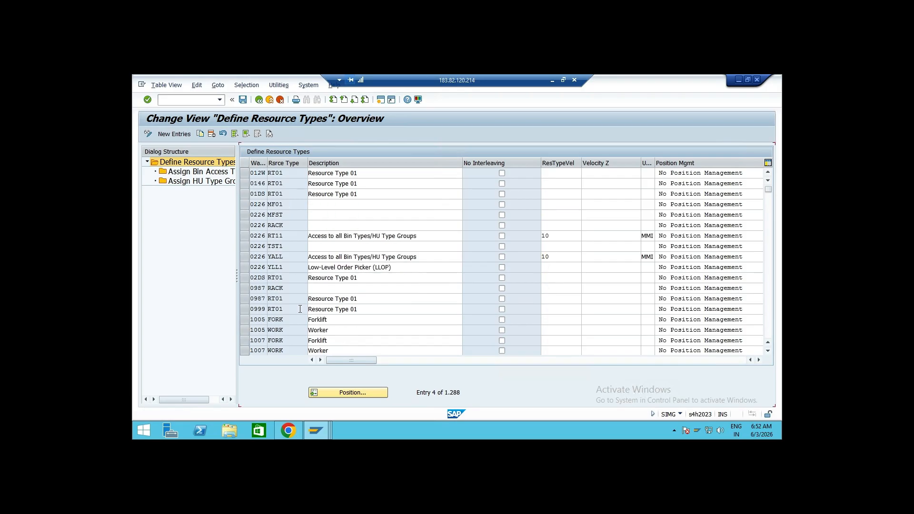
pyautogui.click(334, 310)
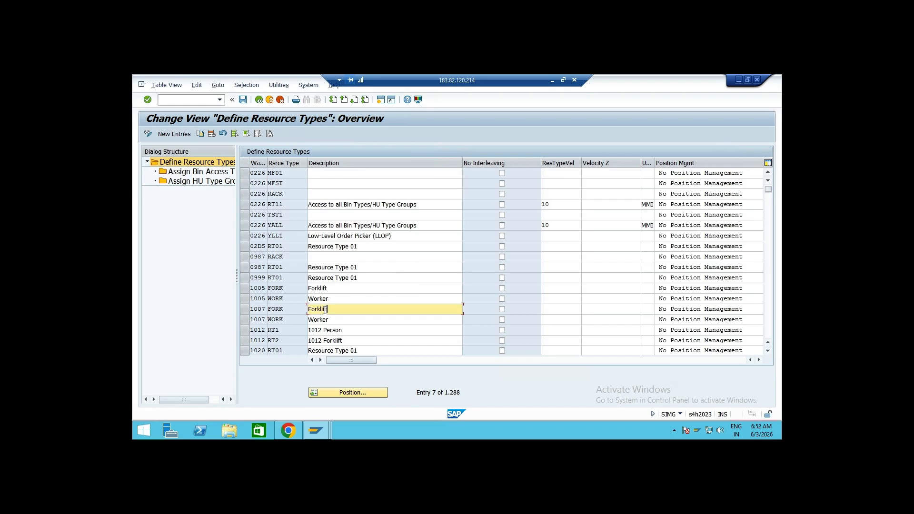
pyautogui.click(337, 300)
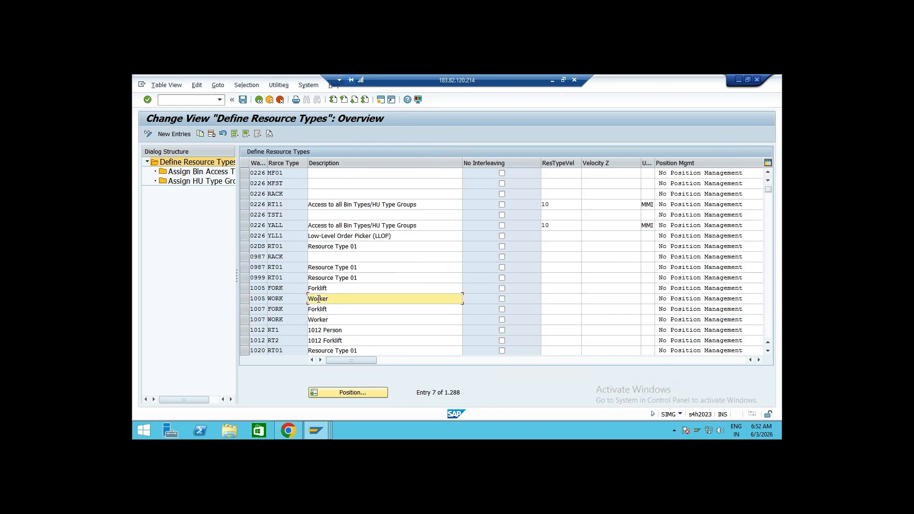
pyautogui.click(290, 299)
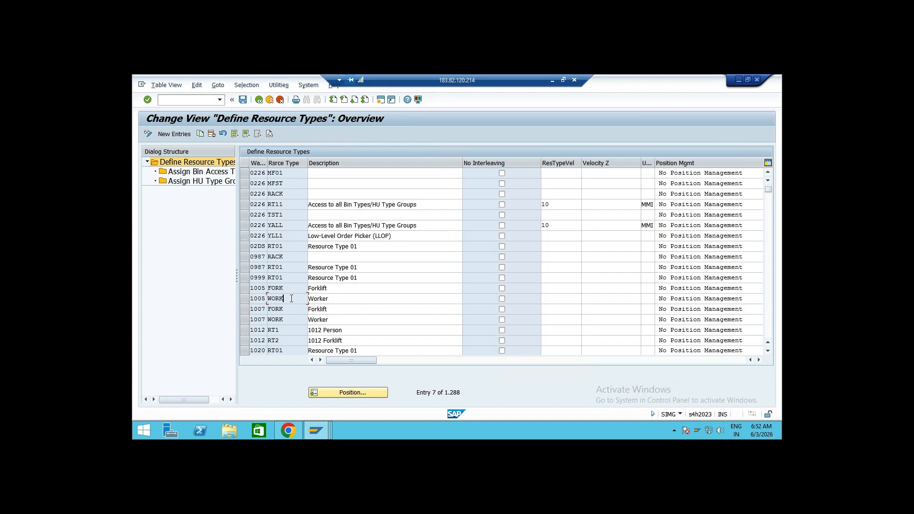
pyautogui.moveTo(287, 299); pyautogui.dragTo(248, 304)
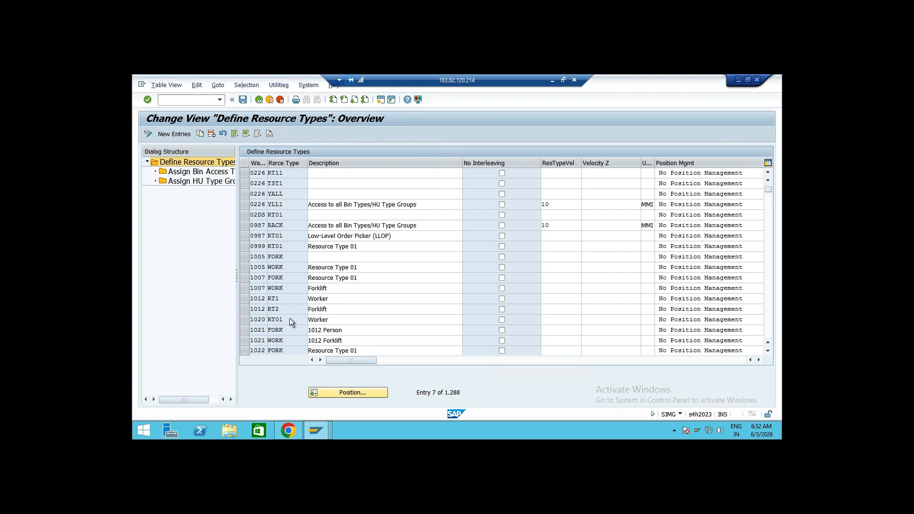
pyautogui.scroll(-2, 290, 318)
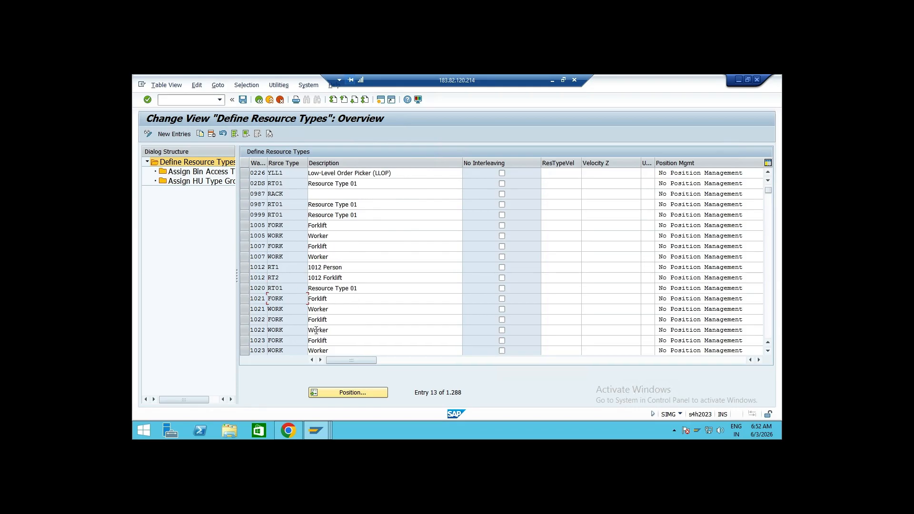
pyautogui.scroll(4, 296, 260)
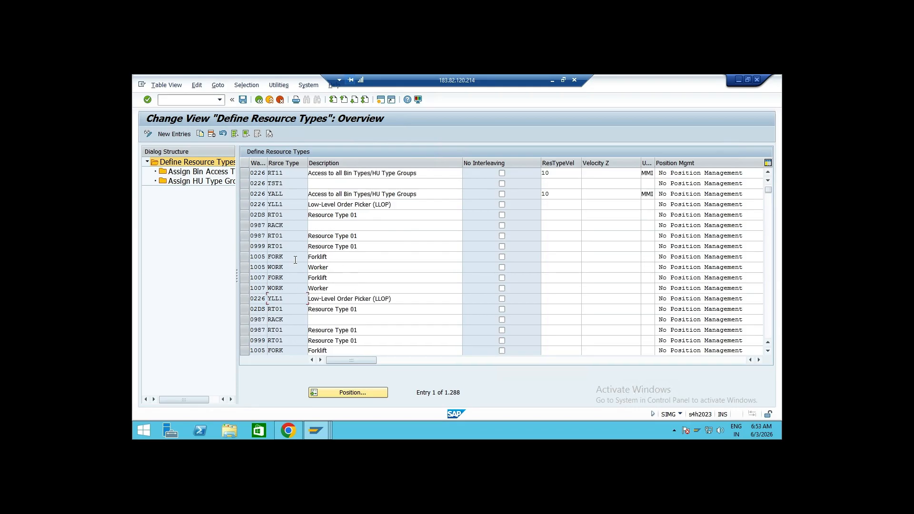
# Create resource type RSU1 for warehouse AD01 with the description Resource type1
pyautogui.click(175, 134)
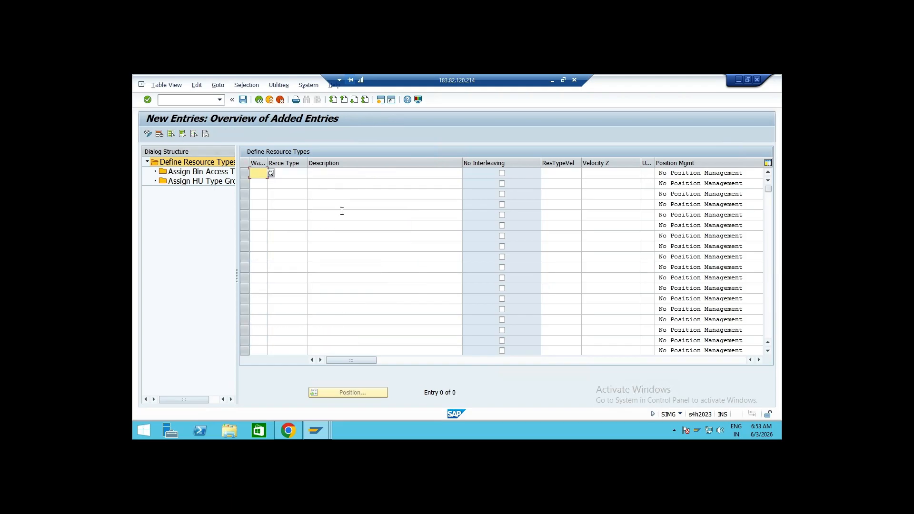
pyautogui.write('AD01')
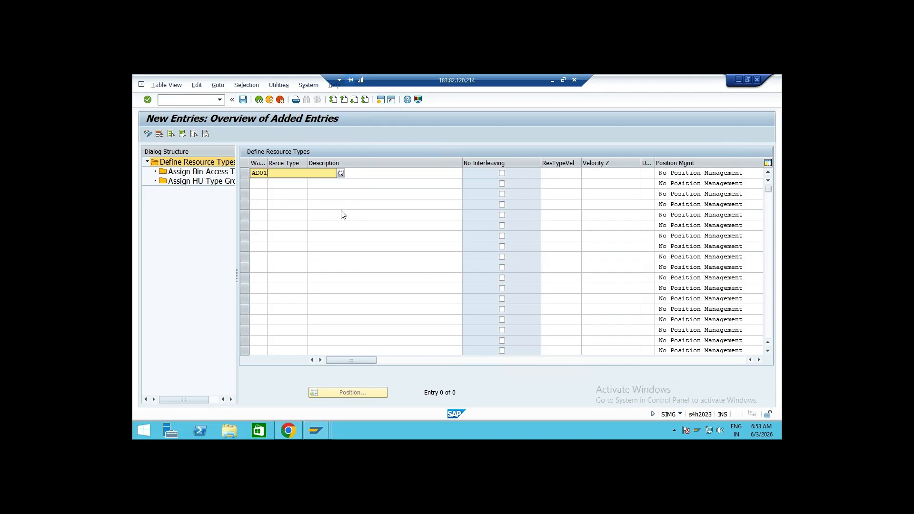
pyautogui.press('Tab')
pyautogui.write('RS')
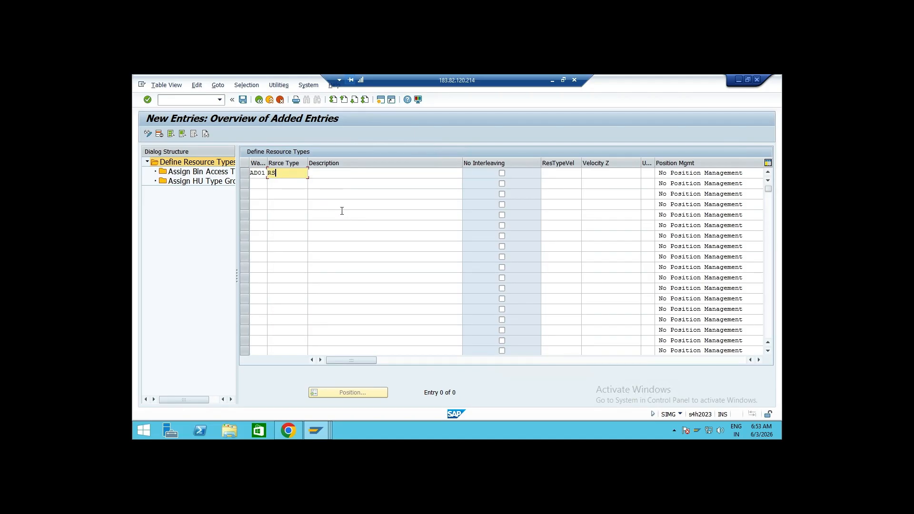
pyautogui.write('U1')
pyautogui.press('Tab')
pyautogui.write('R')
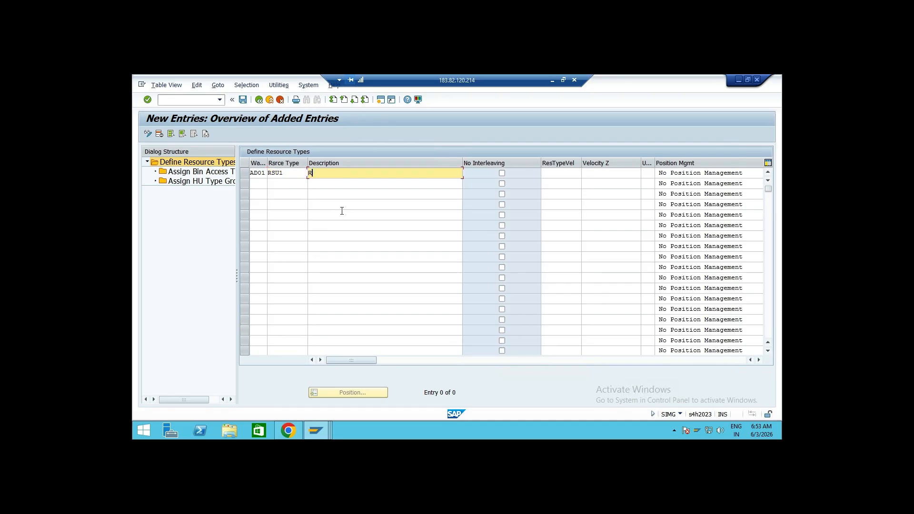
pyautogui.write('esource type1')
pyautogui.press('Return')
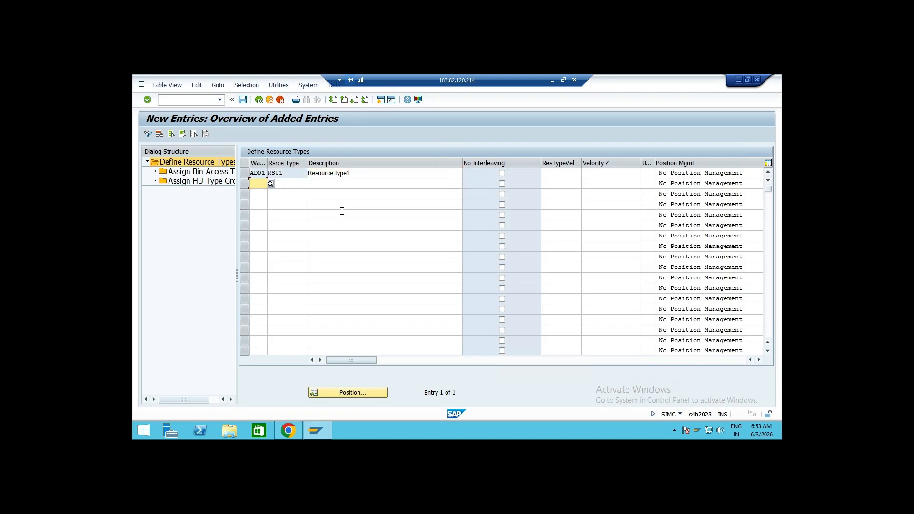
# Assign bin access type AT02 to resource type RSU1 of warehouse AD01
pyautogui.click(247, 175)
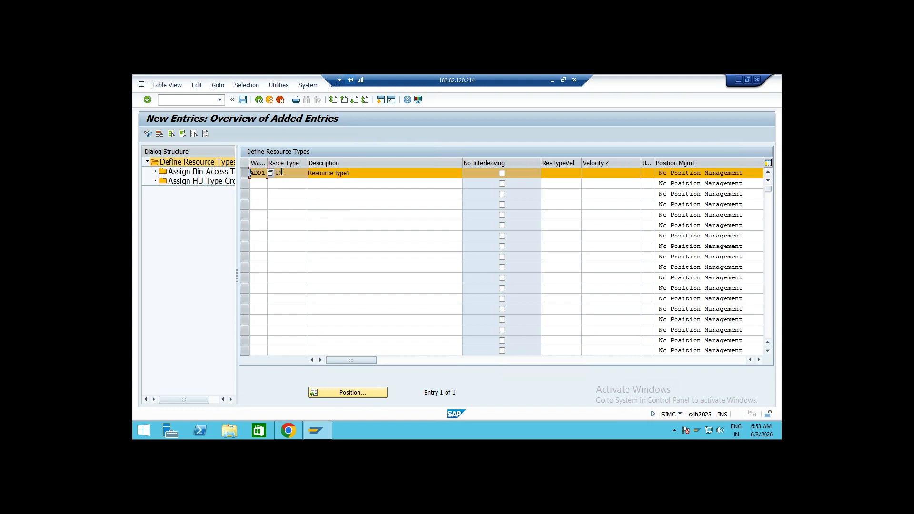
pyautogui.doubleClick(196, 175)
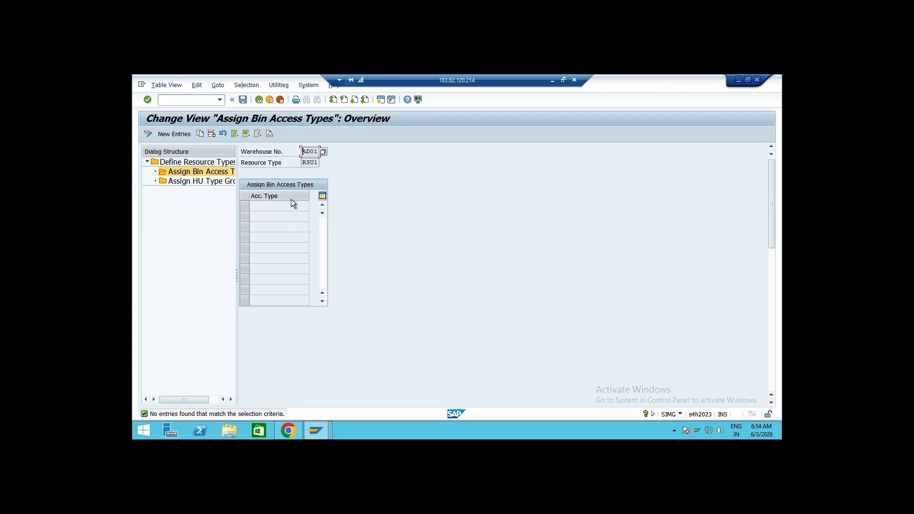
pyautogui.click(186, 136)
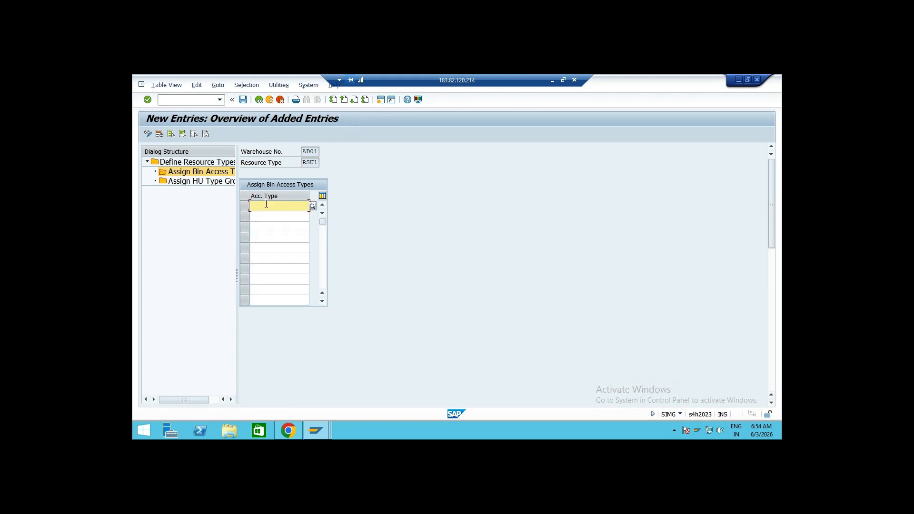
pyautogui.click(313, 205)
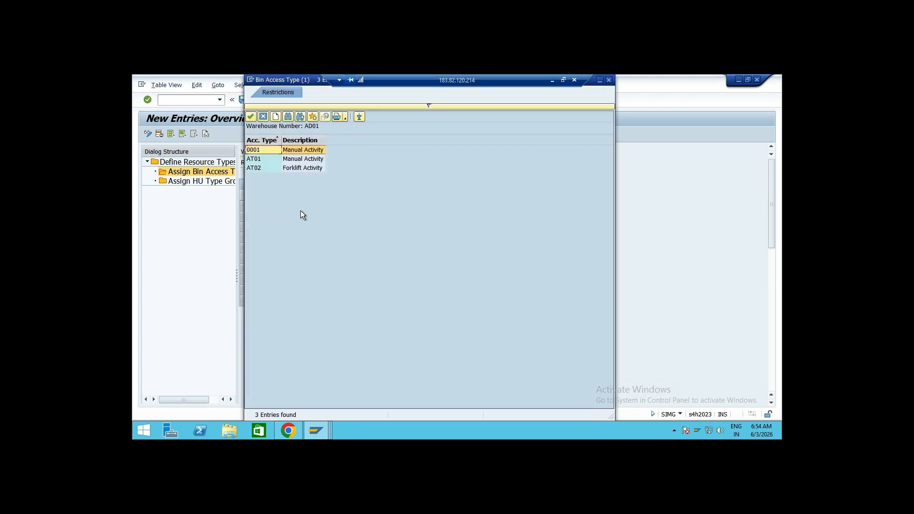
pyautogui.moveTo(293, 78); pyautogui.dragTo(464, 113)
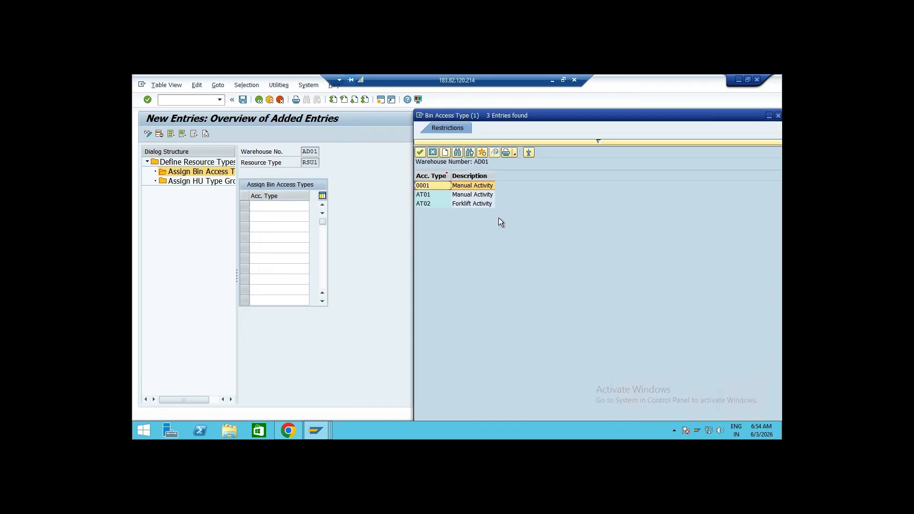
pyautogui.click(485, 196)
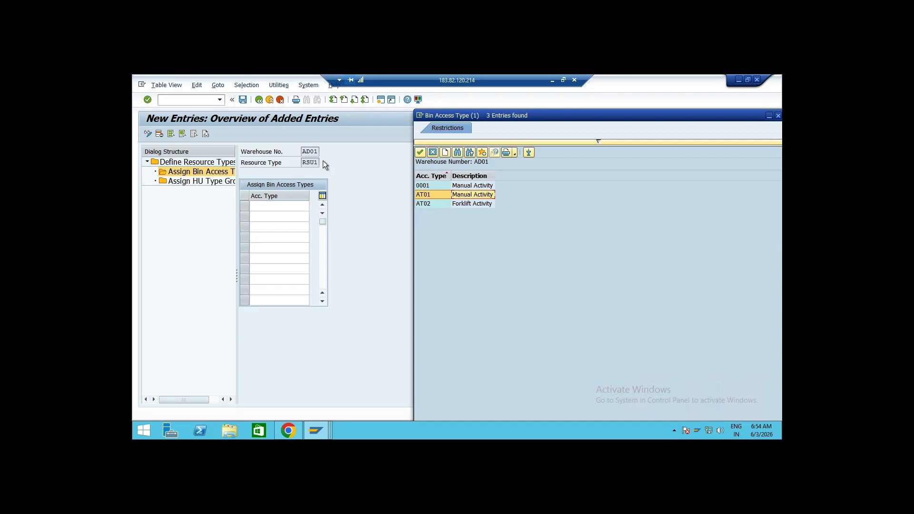
pyautogui.doubleClick(439, 205)
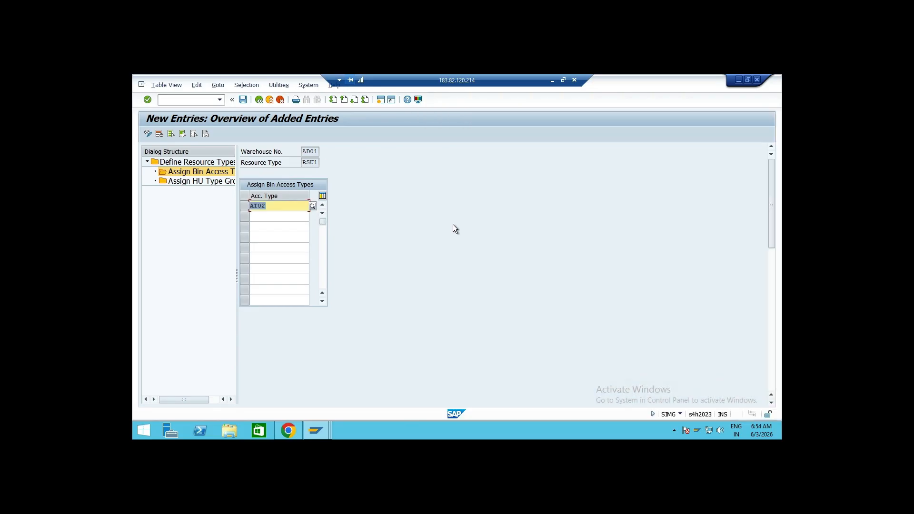
pyautogui.press('Return')
# Open the warehouse management monitor with transaction /SCWM/MON
pyautogui.click(380, 101)
pyautogui.write('/n/sc')
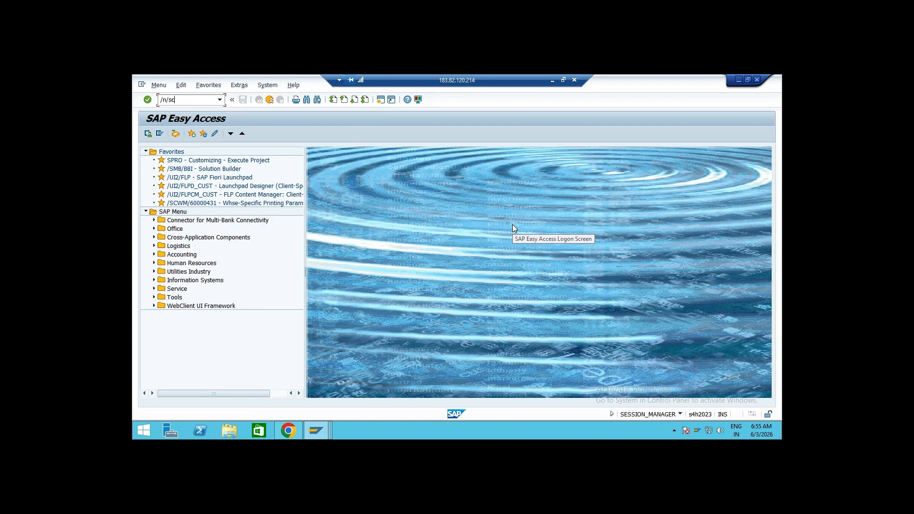
pyautogui.write('wm/mon')
pyautogui.press('Return')
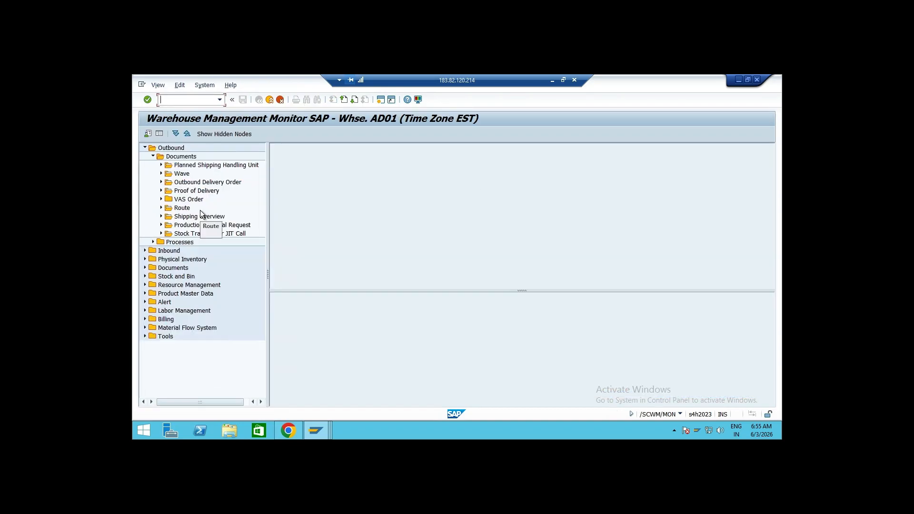
# Display available stock under Stock and Bin and open storage bin AD12-01-01-03 to check its bin access type
pyautogui.click(143, 148)
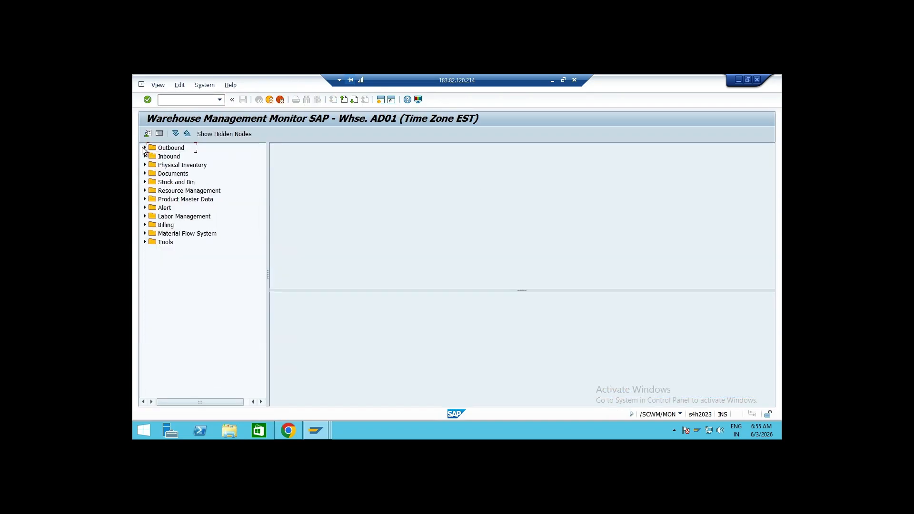
pyautogui.click(145, 182)
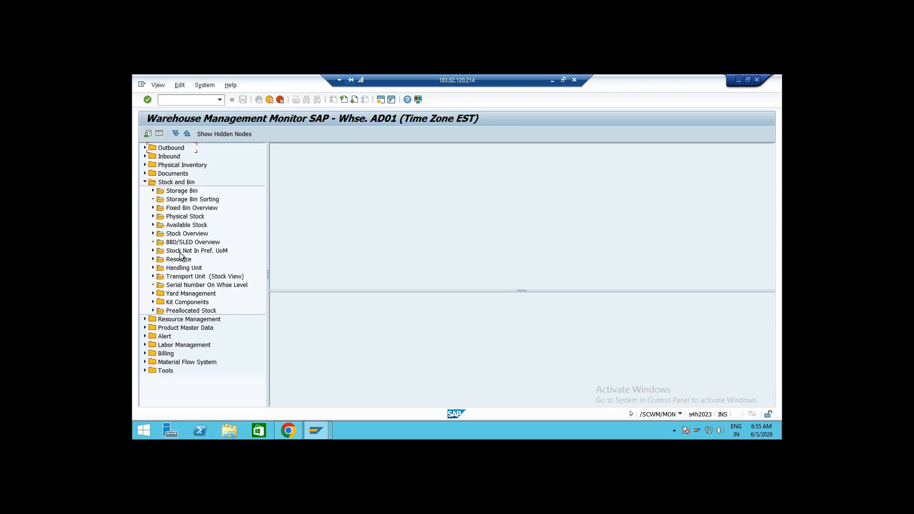
pyautogui.doubleClick(184, 225)
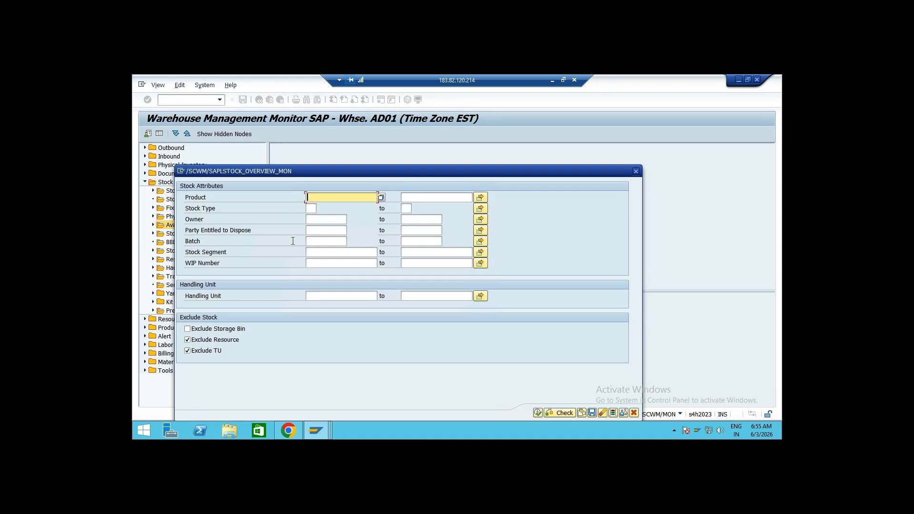
pyautogui.click(537, 412)
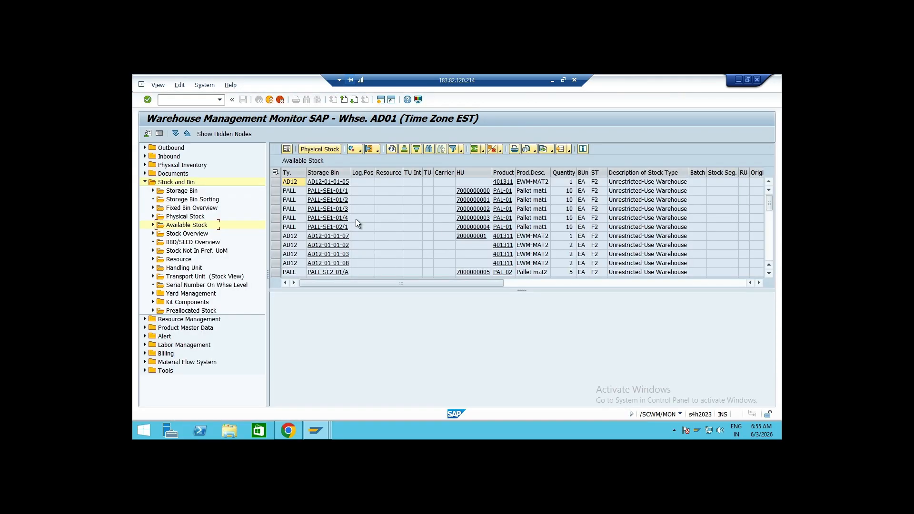
pyautogui.click(339, 254)
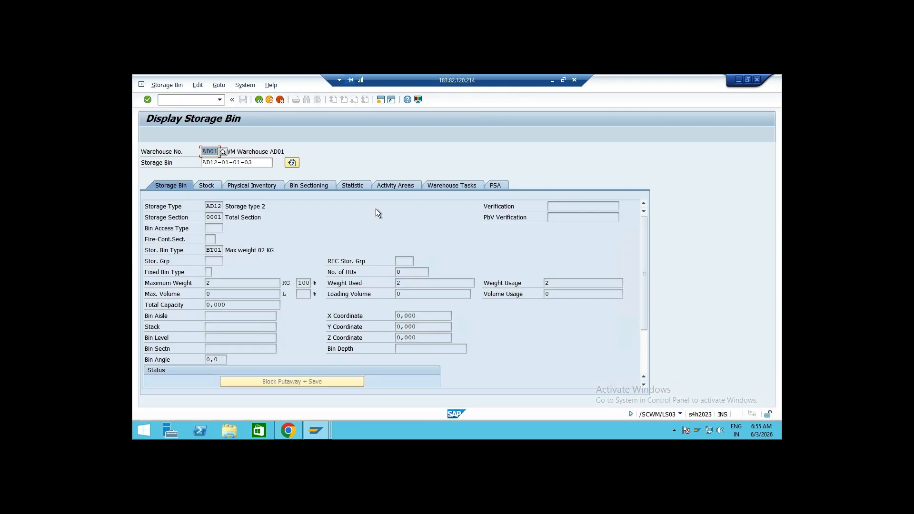
pyautogui.click(220, 229)
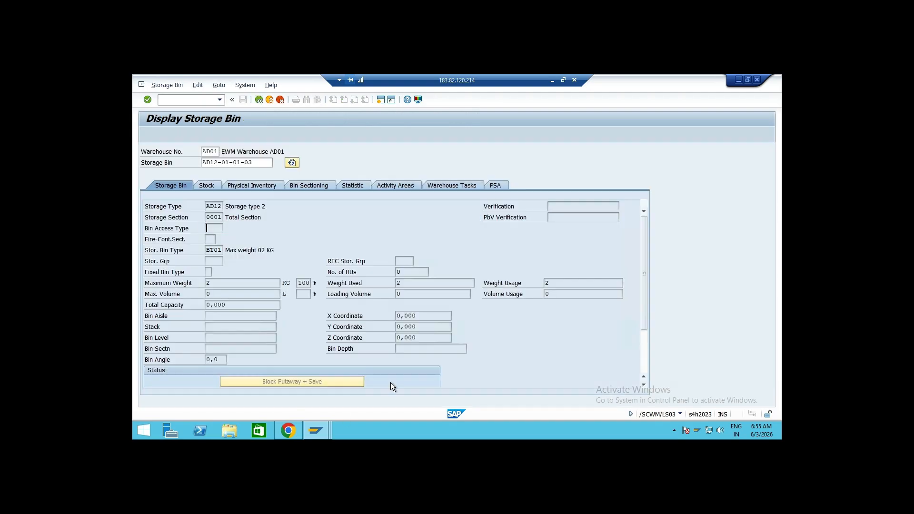
# Return to the session with the new resource type entries and widen the dialog structure pane
pyautogui.click(316, 436)
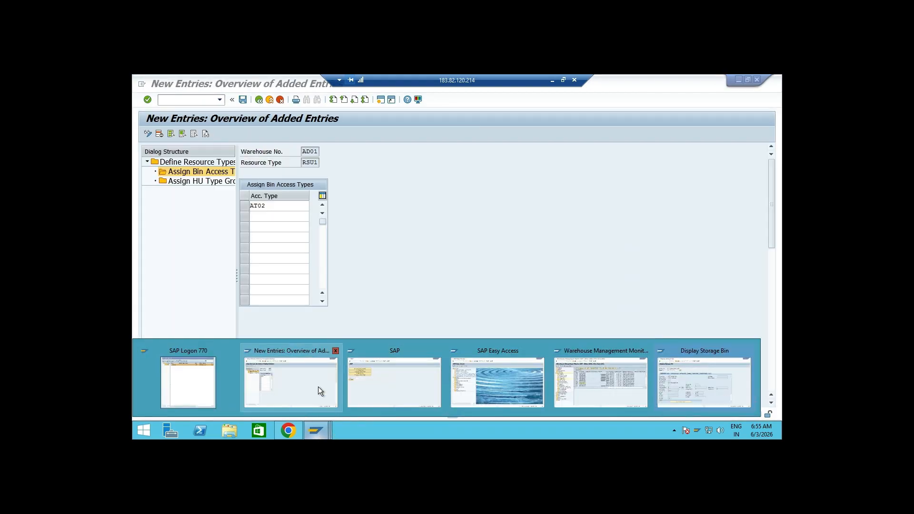
pyautogui.click(317, 385)
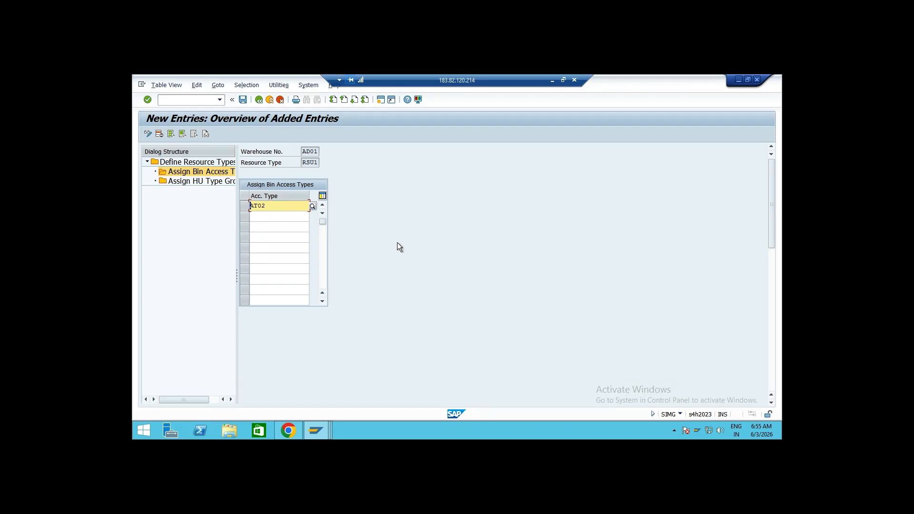
pyautogui.moveTo(239, 278); pyautogui.dragTo(264, 280)
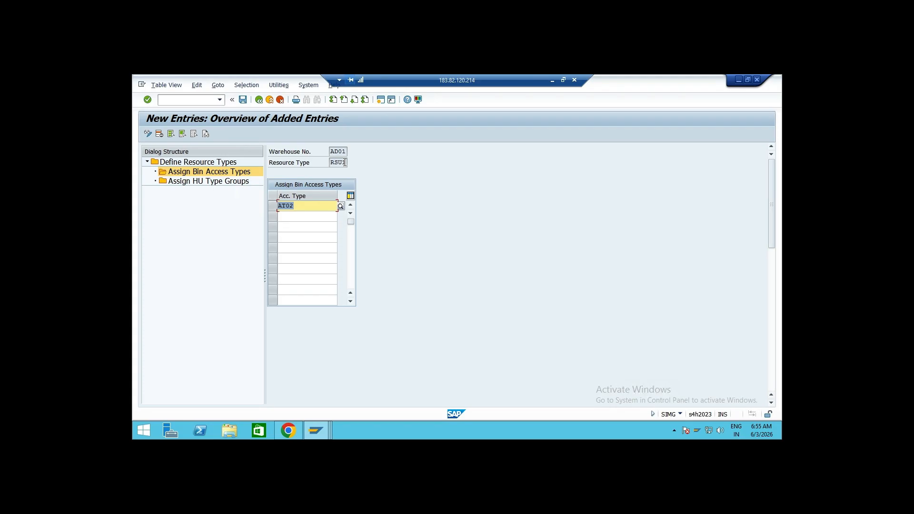
pyautogui.moveTo(345, 163); pyautogui.dragTo(336, 162)
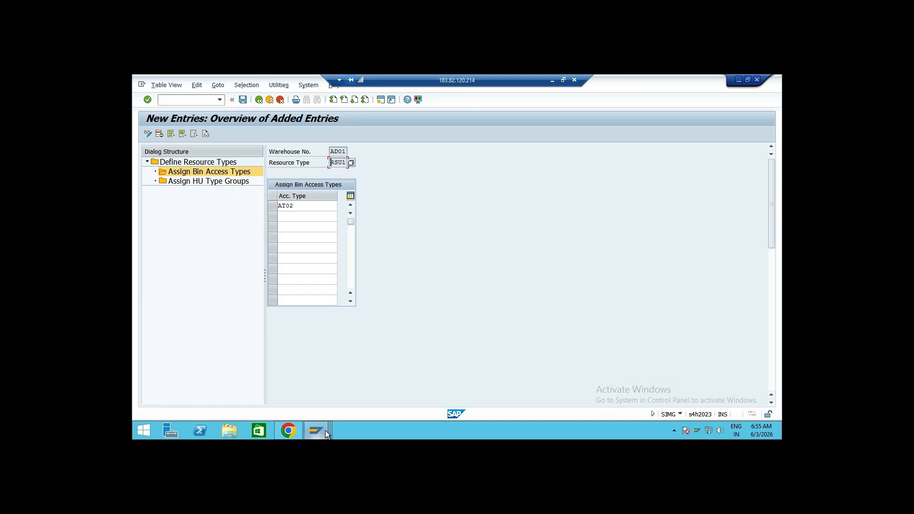
# Switch between the storage bin display and the resource type maintenance session to compare bin access types
pyautogui.moveTo(325, 431)
pyautogui.click(693, 389)
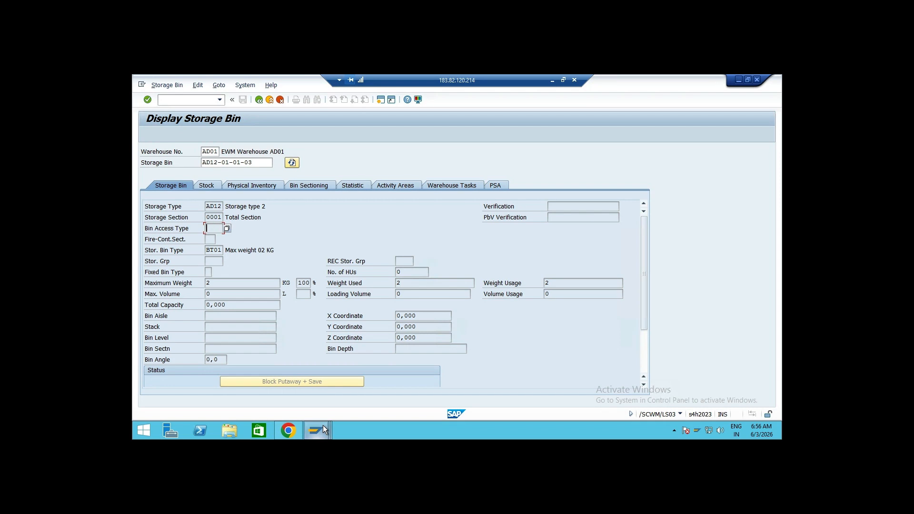
pyautogui.moveTo(323, 425)
pyautogui.click(322, 390)
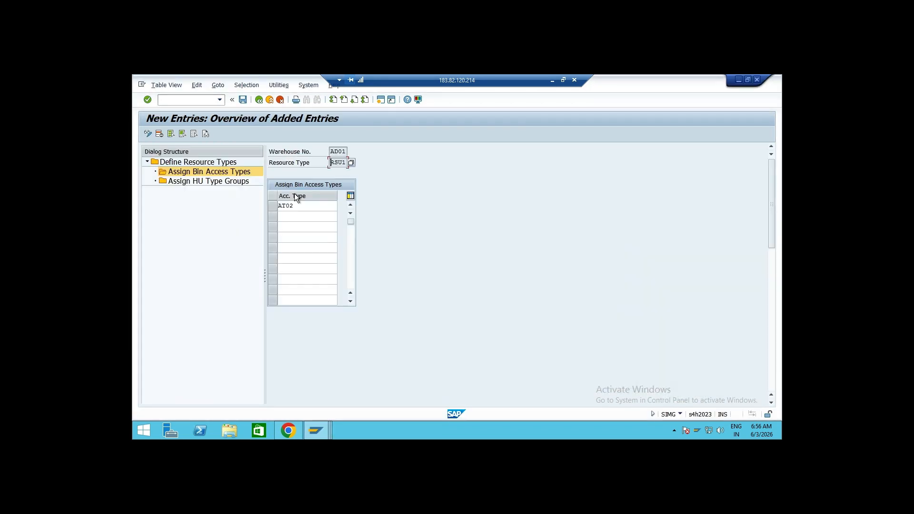
# Review the AT02 bin access type entry and open the HU type group assignment of resource type RSU1
pyautogui.moveTo(303, 205); pyautogui.dragTo(210, 205)
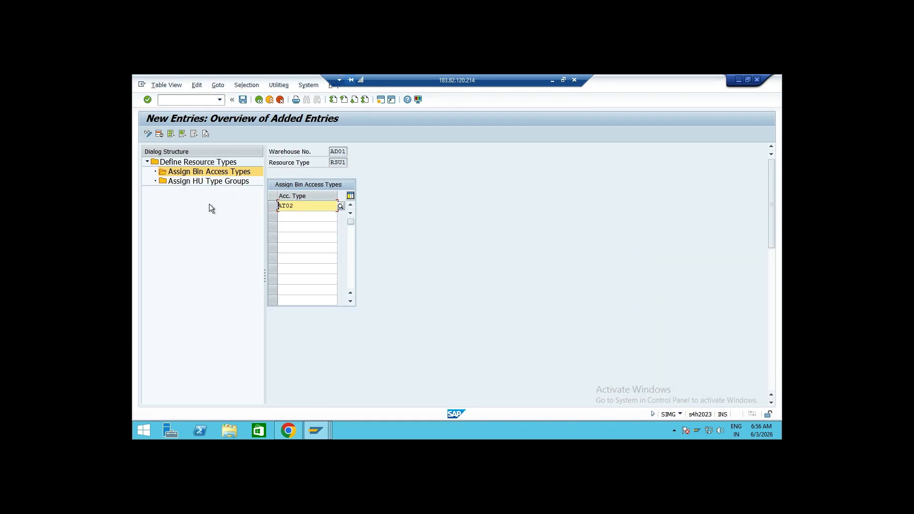
pyautogui.click(344, 163)
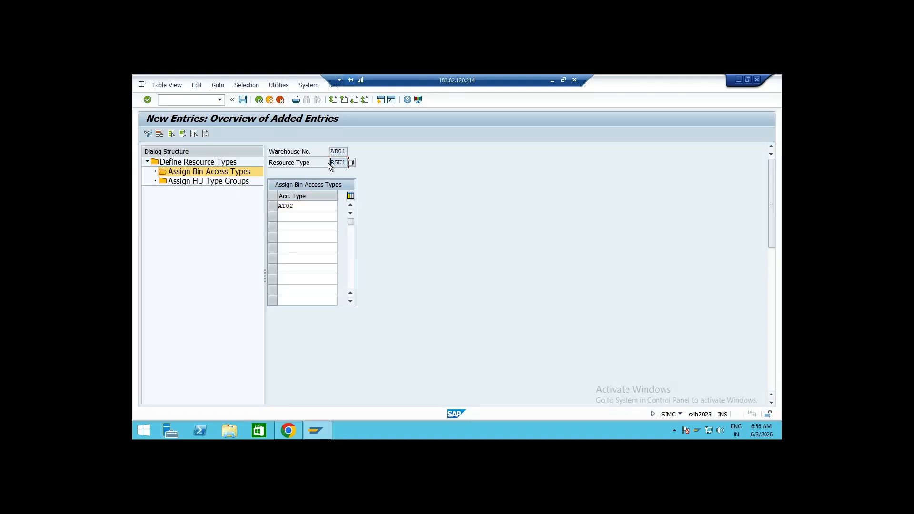
pyautogui.click(296, 206)
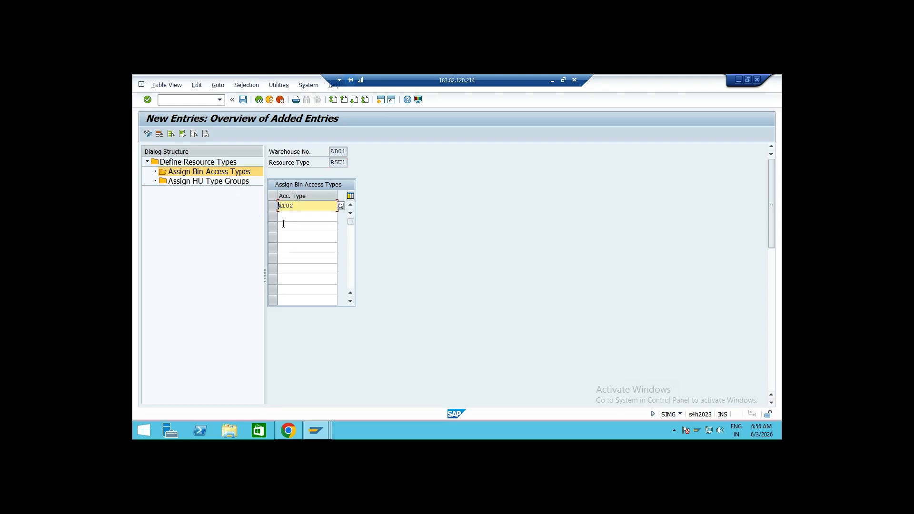
pyautogui.press('Delete')
pyautogui.press('Delete')
pyautogui.press('Delete')
pyautogui.press('Delete')
pyautogui.click(219, 181)
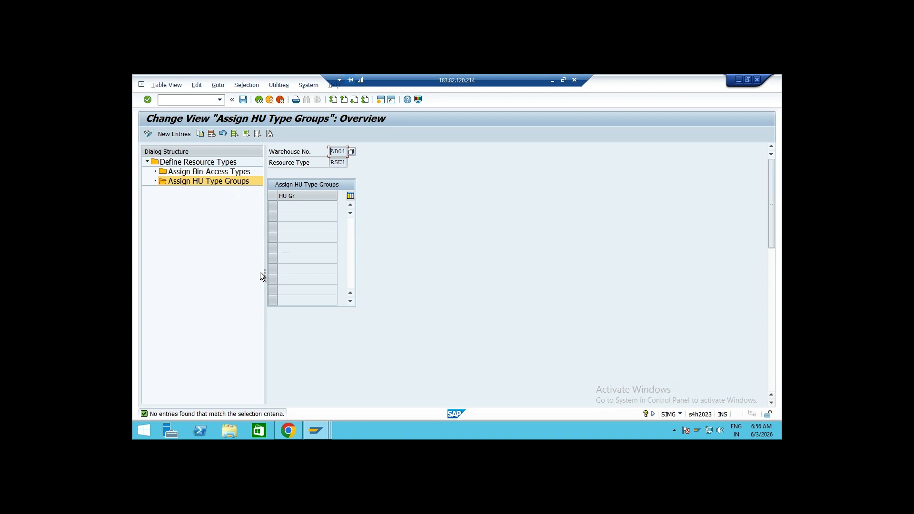
# Leave the resource type maintenance and save the changed entries when exiting
pyautogui.click(258, 101)
pyautogui.moveTo(310, 174); pyautogui.dragTo(273, 174)
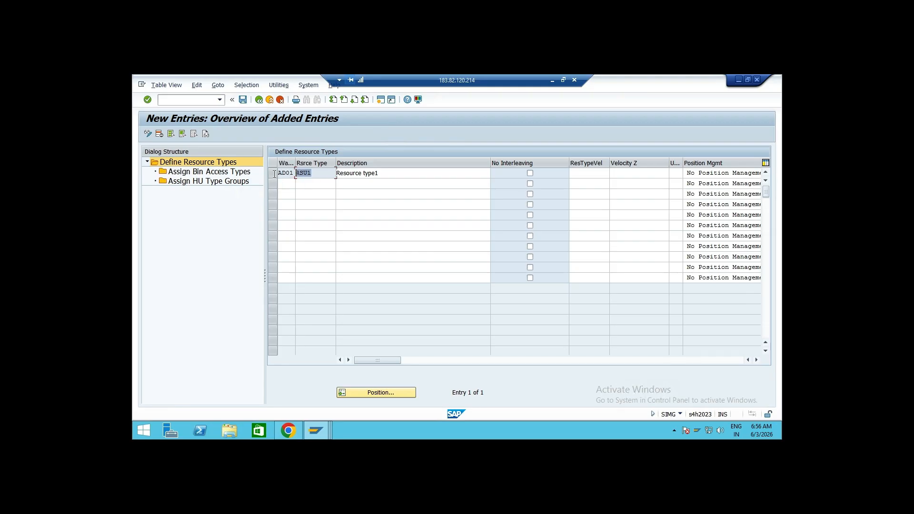
pyautogui.click(261, 101)
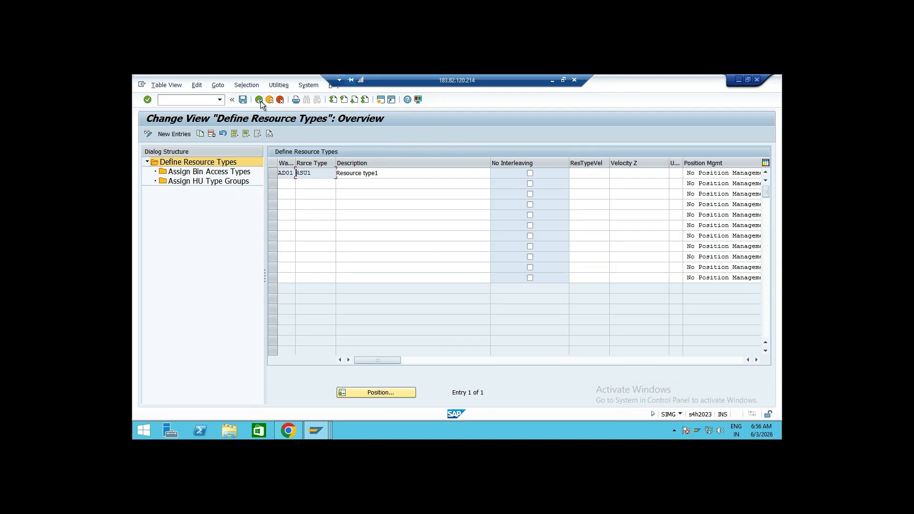
pyautogui.click(261, 101)
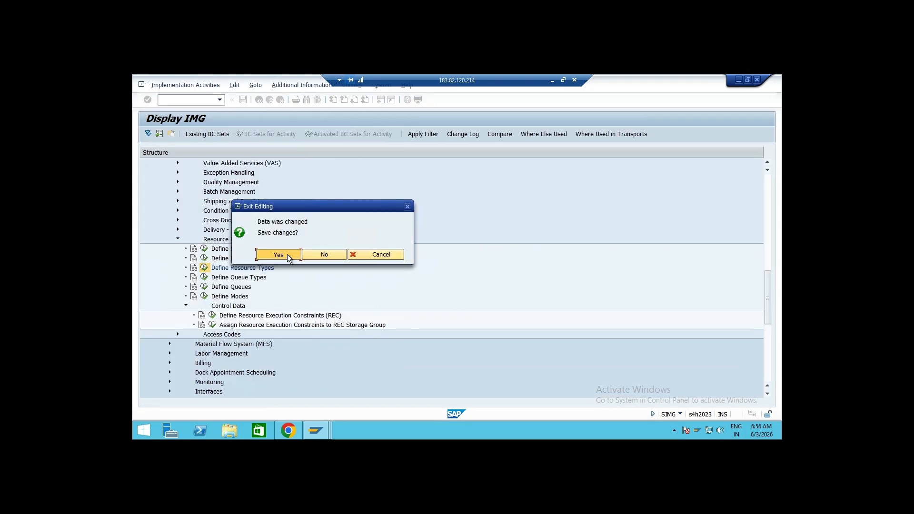
pyautogui.click(287, 254)
pyautogui.click(307, 240)
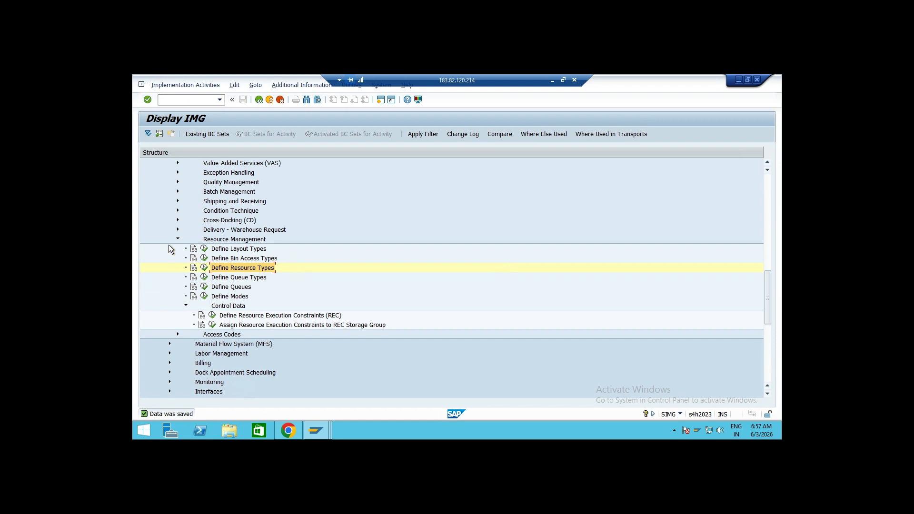
# Open the Define Queues activity and position the queue definition list at warehouse AD01
pyautogui.click(250, 277)
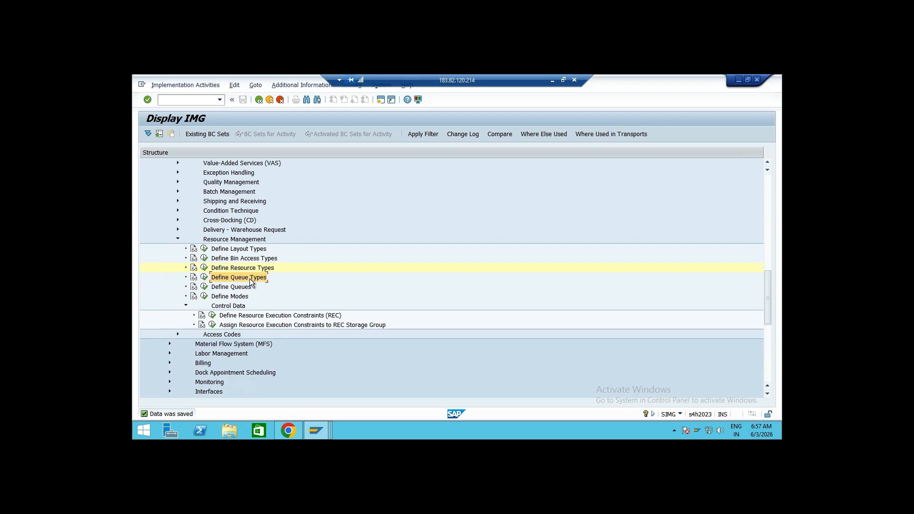
pyautogui.click(204, 288)
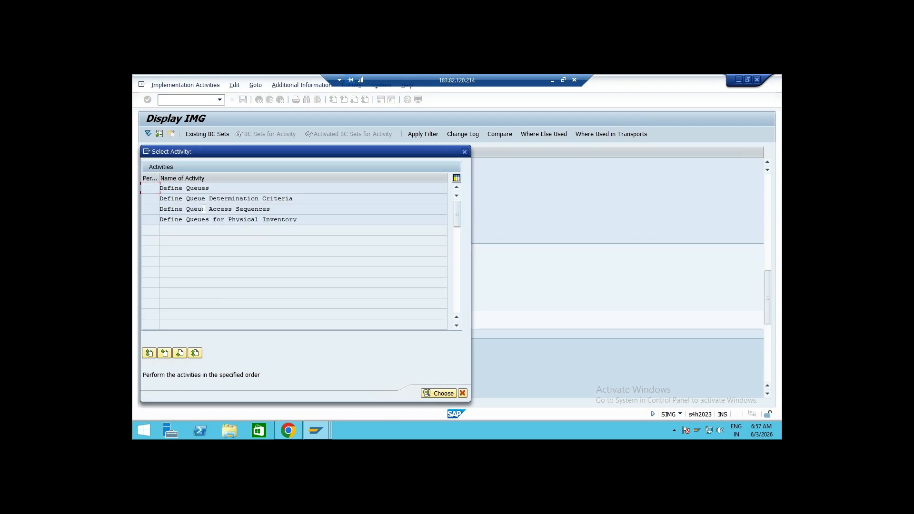
pyautogui.doubleClick(203, 189)
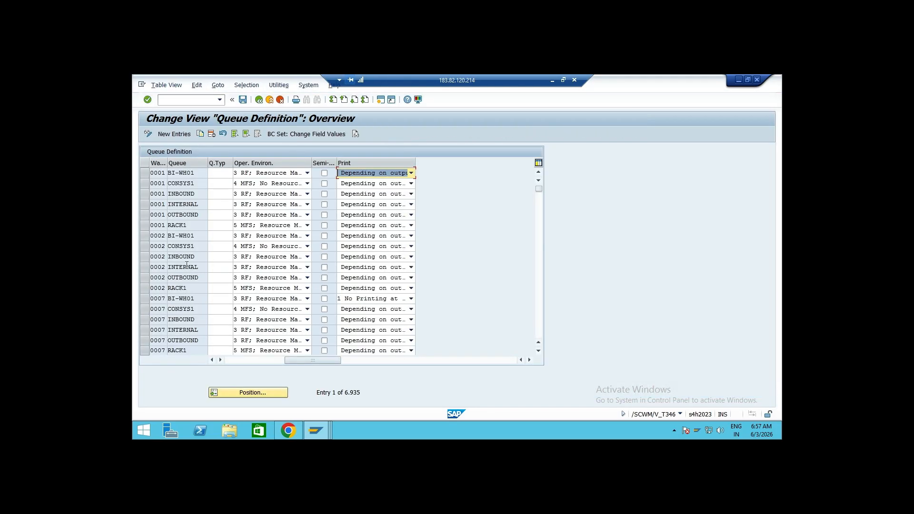
pyautogui.click(271, 393)
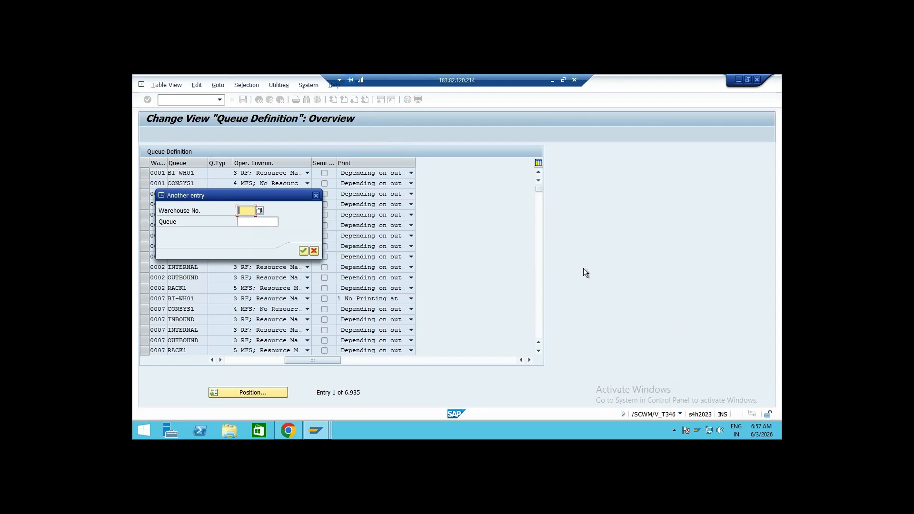
pyautogui.write('AD01')
pyautogui.press('Return')
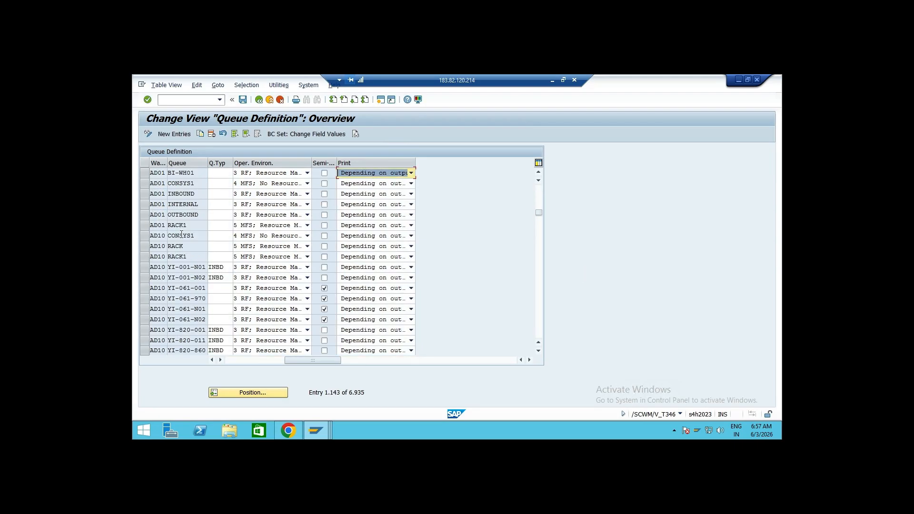
# Inspect the AD01 queues and the operating environment options of the INTERNAL queue
pyautogui.click(193, 195)
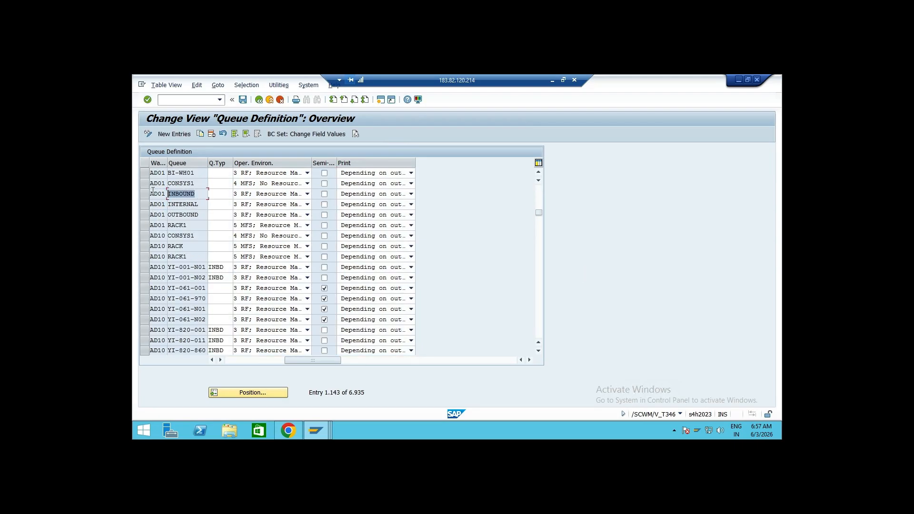
pyautogui.moveTo(200, 216); pyautogui.dragTo(142, 206)
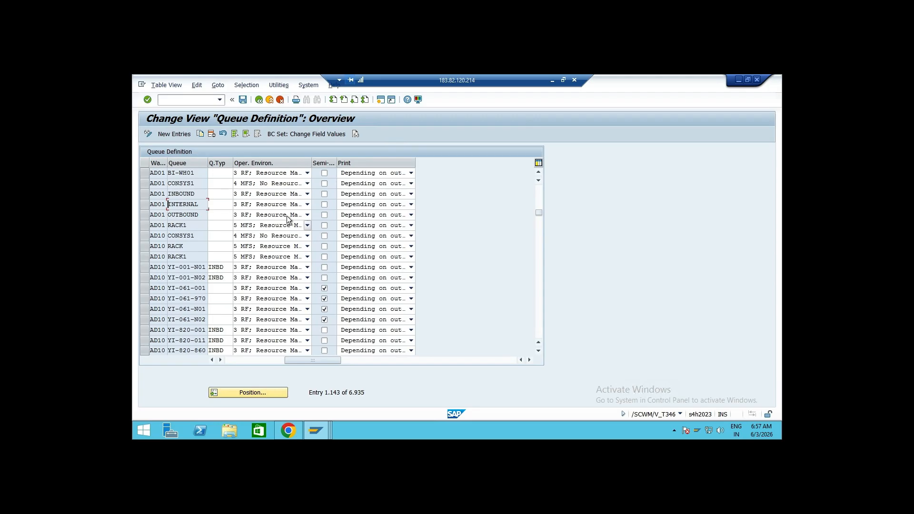
pyautogui.click(306, 205)
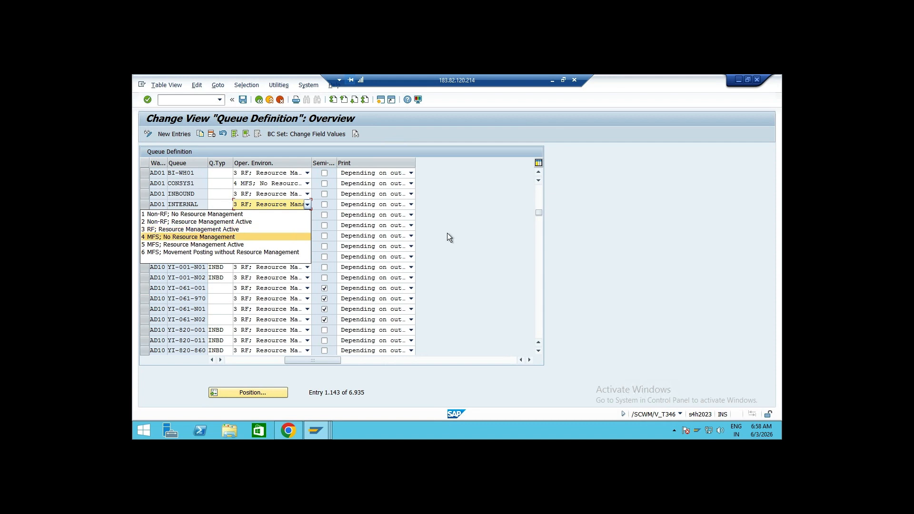
pyautogui.click(473, 235)
pyautogui.moveTo(195, 193); pyautogui.dragTo(166, 215)
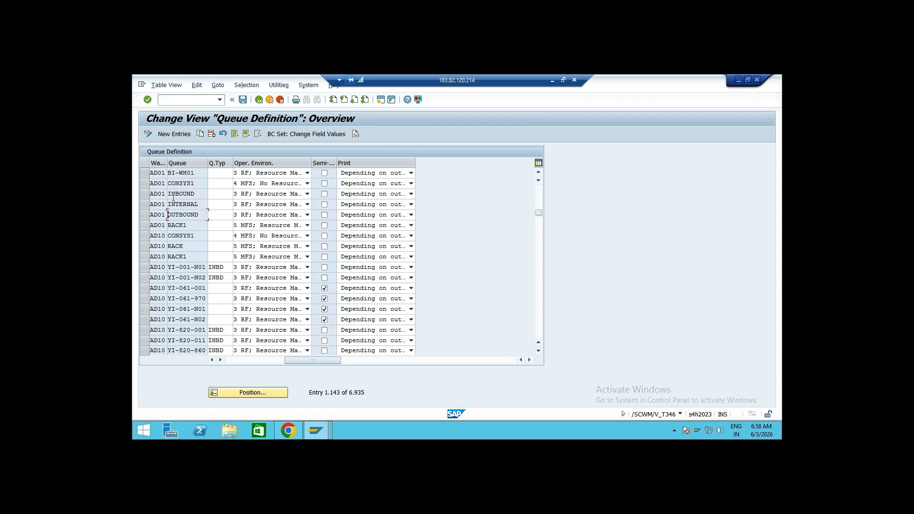
# Return to the queue activities and open Define Queue Determination Criteria
pyautogui.click(259, 100)
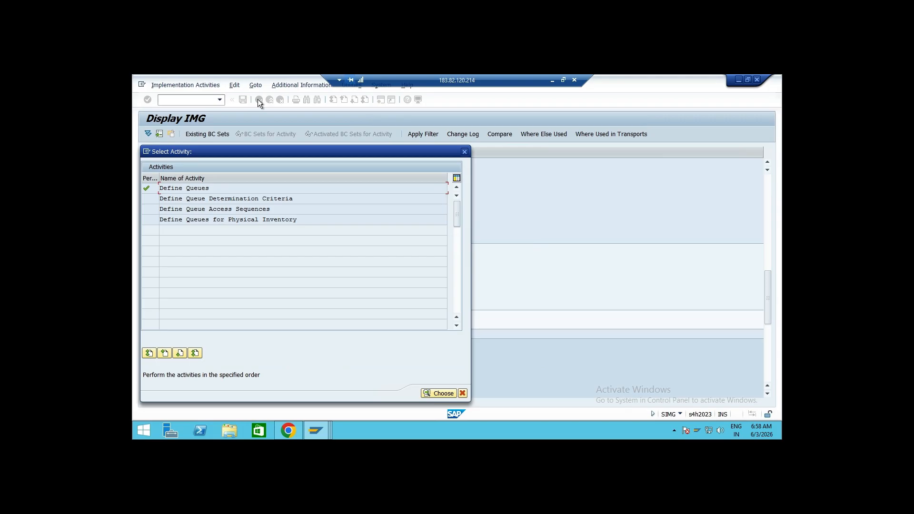
pyautogui.doubleClick(253, 197)
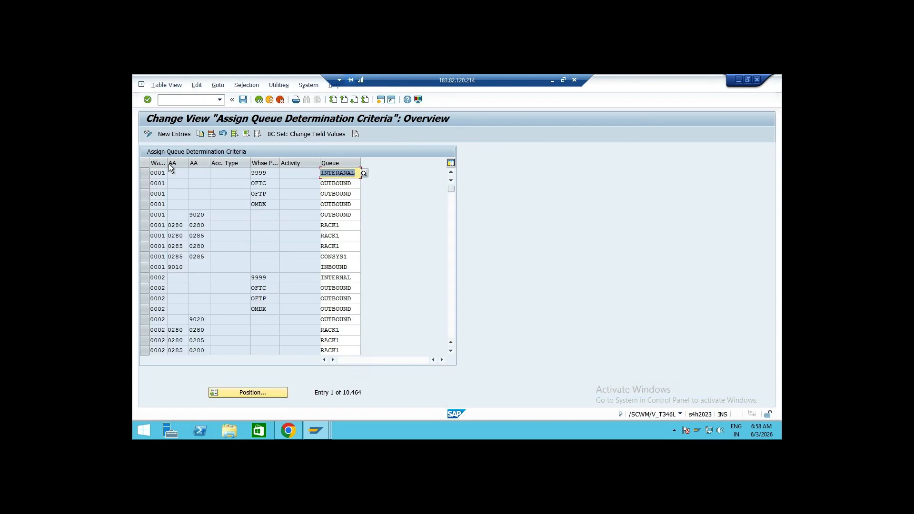
pyautogui.write('INT')
pyautogui.press('Return')
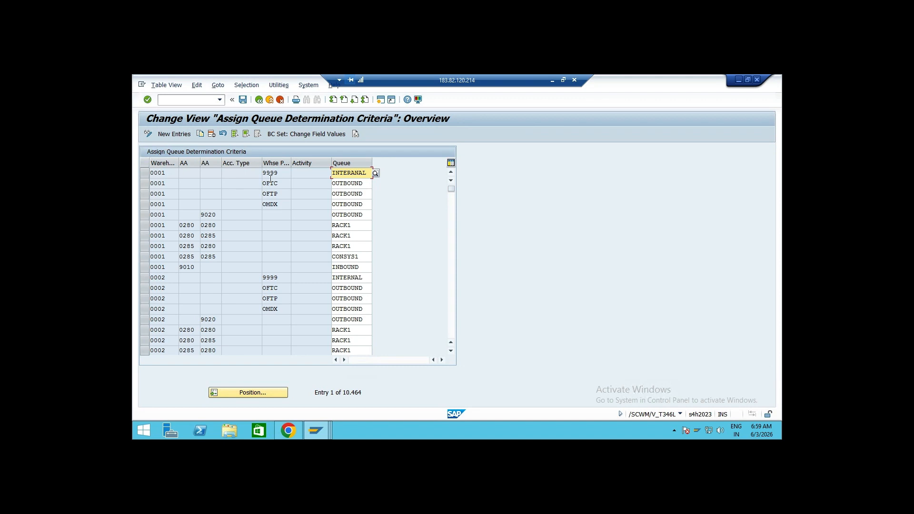
# Examine the warehouse 0001 criteria rows for the INTERANAL, OUTBOUND and INBOUND queues
pyautogui.click(163, 172)
pyautogui.click(275, 173)
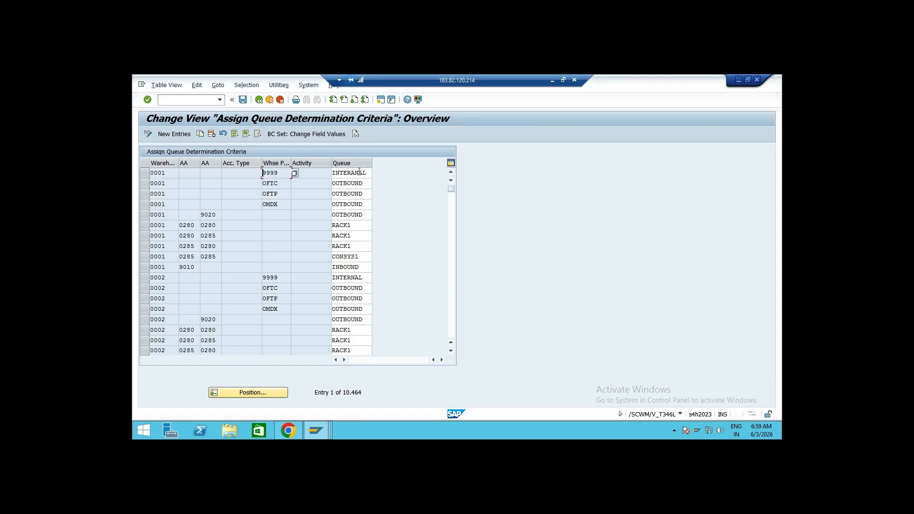
pyautogui.click(145, 173)
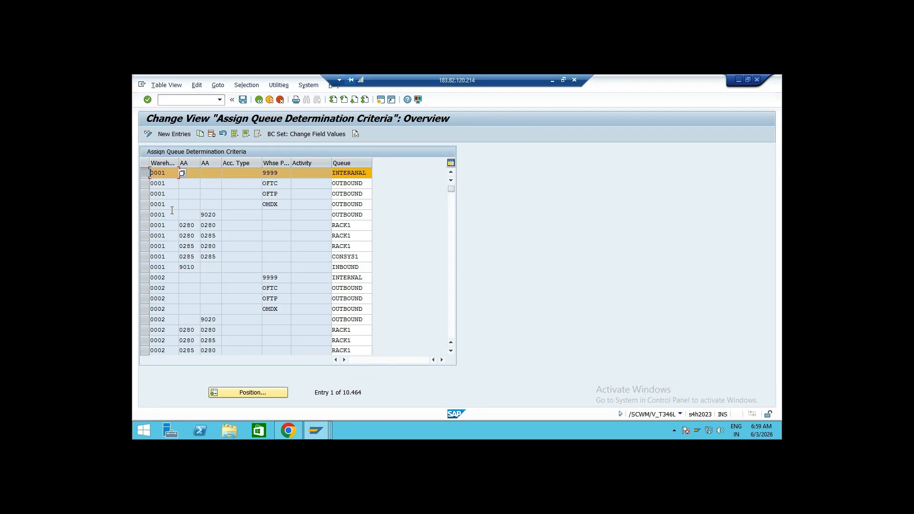
pyautogui.click(145, 215)
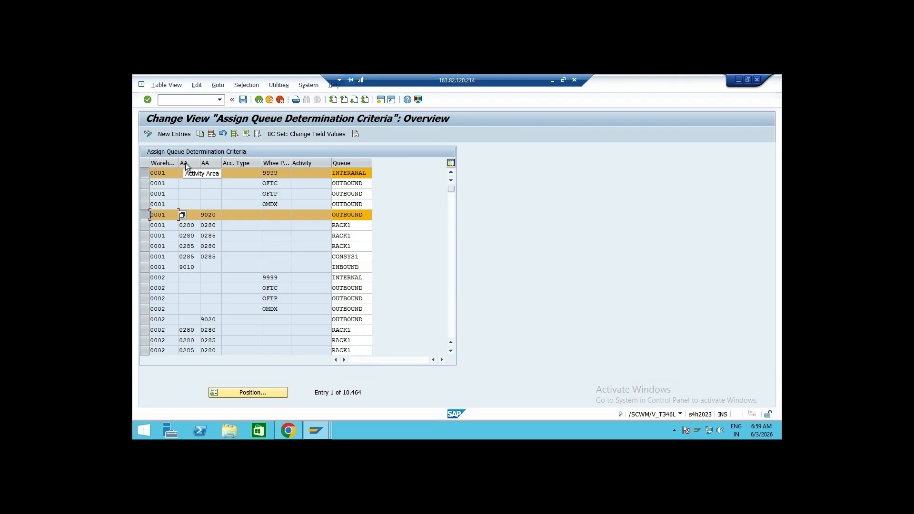
pyautogui.click(214, 215)
pyautogui.moveTo(164, 215); pyautogui.dragTo(143, 215)
pyautogui.click(147, 267)
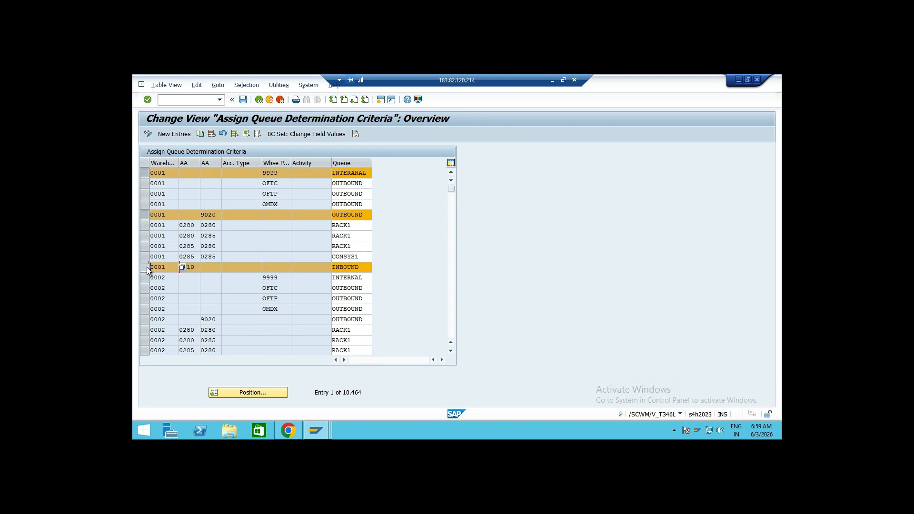
pyautogui.click(197, 269)
pyautogui.click(145, 267)
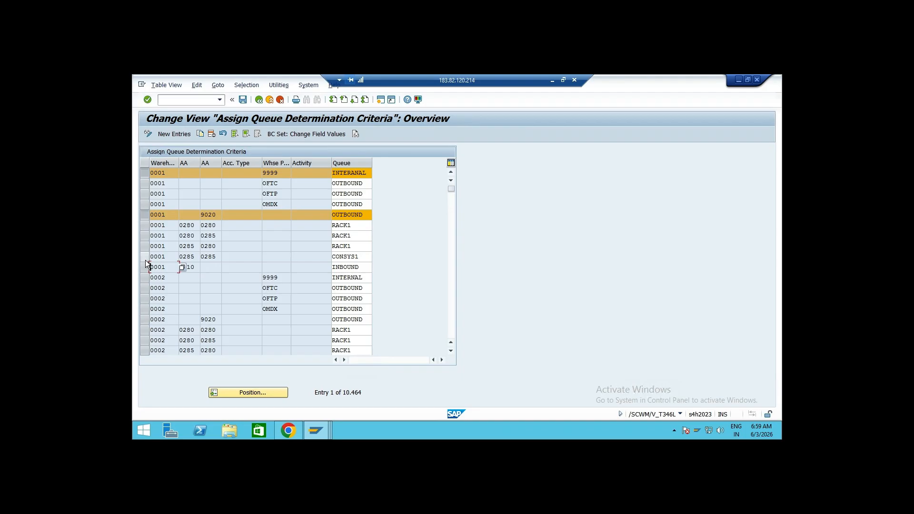
pyautogui.click(144, 216)
pyautogui.click(145, 173)
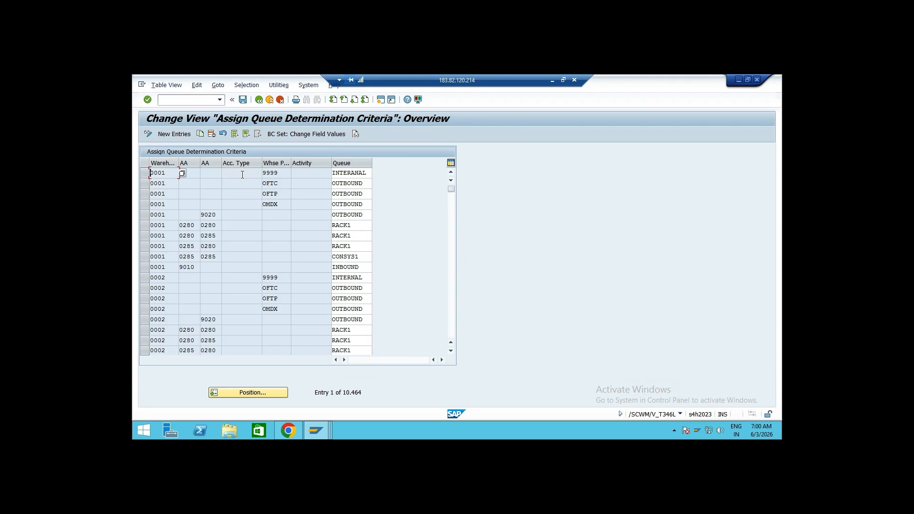
# Browse the activity value list for the first criteria row, then close it
pyautogui.click(306, 173)
pyautogui.click(335, 173)
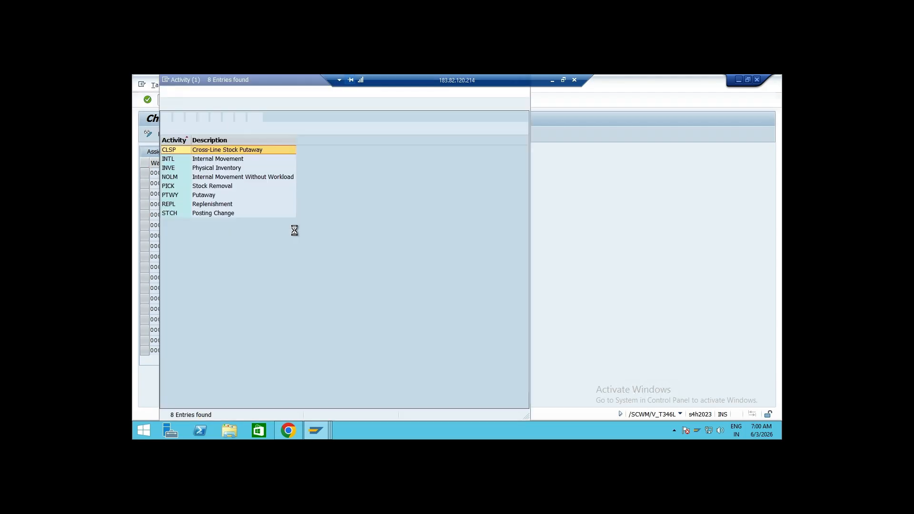
pyautogui.click(202, 195)
pyautogui.click(210, 186)
pyautogui.moveTo(230, 81); pyautogui.dragTo(242, 115)
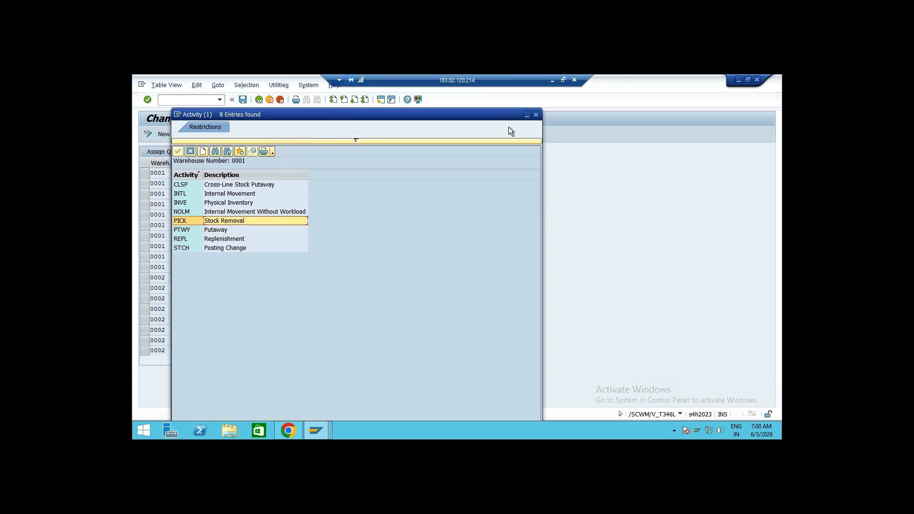
pyautogui.click(536, 116)
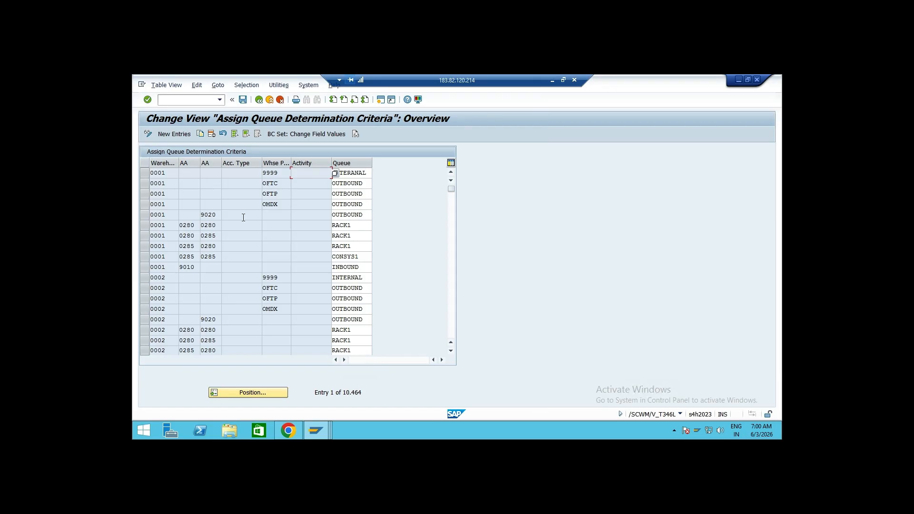
# Examine the criteria columns of the OFTP row and switch the table to display mode
pyautogui.click(179, 194)
pyautogui.click(188, 194)
pyautogui.click(211, 195)
pyautogui.click(236, 193)
pyautogui.click(284, 194)
pyautogui.click(311, 196)
pyautogui.click(148, 135)
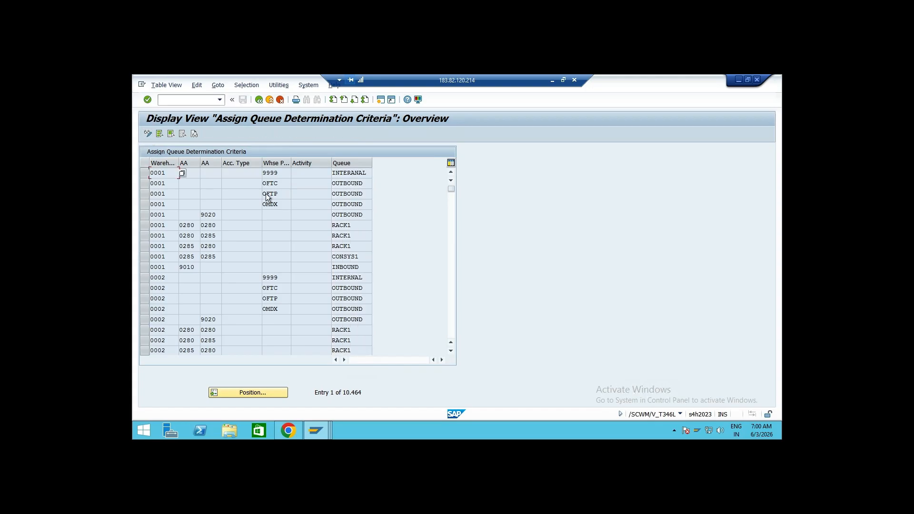
# Examine the process type, activity area and queue cells of the 0001 criteria rows, then return to change mode
pyautogui.doubleClick(287, 172)
pyautogui.moveTo(170, 174); pyautogui.dragTo(141, 173)
pyautogui.moveTo(279, 173); pyautogui.dragTo(264, 171)
pyautogui.click(262, 172)
pyautogui.click(262, 173)
pyautogui.click(263, 173)
pyautogui.moveTo(195, 268); pyautogui.dragTo(180, 268)
pyautogui.click(180, 267)
pyautogui.moveTo(196, 267); pyautogui.dragTo(180, 267)
pyautogui.click(179, 267)
pyautogui.click(194, 267)
pyautogui.click(179, 267)
pyautogui.moveTo(195, 268); pyautogui.dragTo(179, 267)
pyautogui.click(179, 267)
pyautogui.click(179, 268)
pyautogui.moveTo(216, 215); pyautogui.dragTo(201, 215)
pyautogui.click(201, 216)
pyautogui.click(371, 213)
pyautogui.click(194, 268)
pyautogui.click(361, 266)
pyautogui.click(148, 134)
# Position the queue determination criteria list at warehouse AD01
pyautogui.click(261, 391)
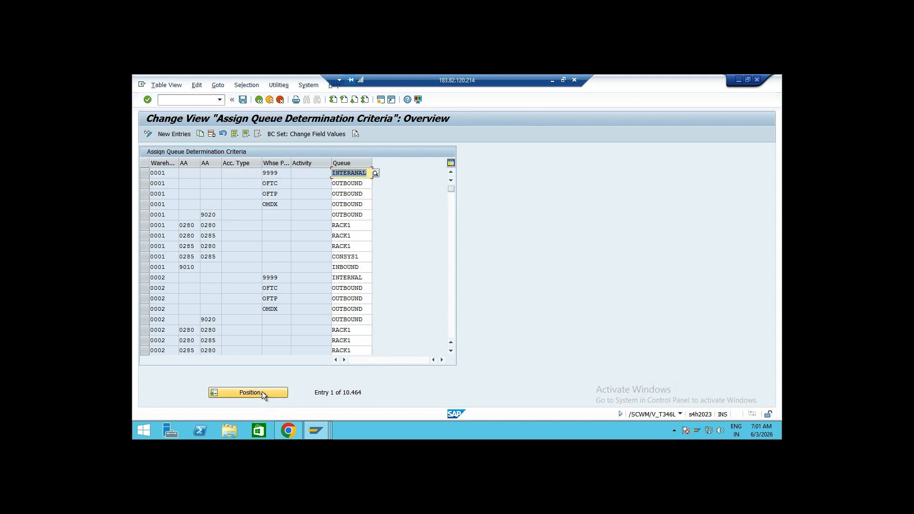
pyautogui.write('0001')
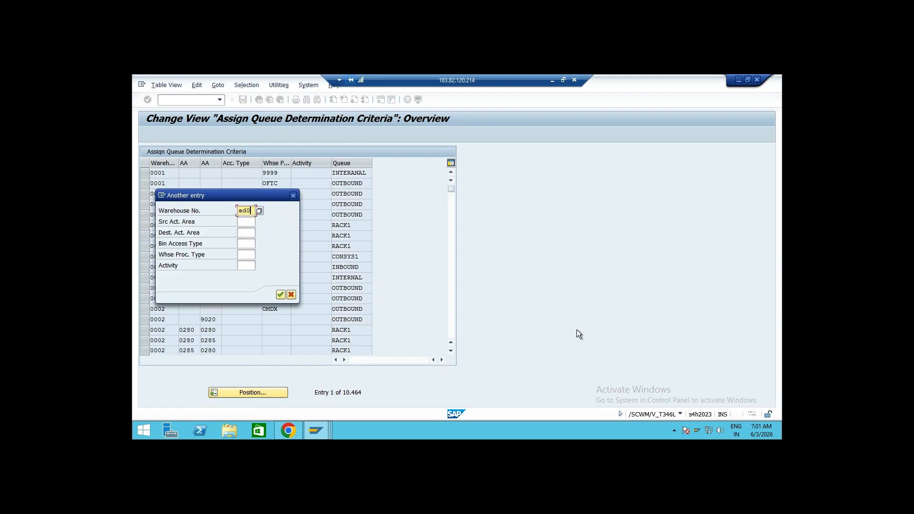
pyautogui.press('Return')
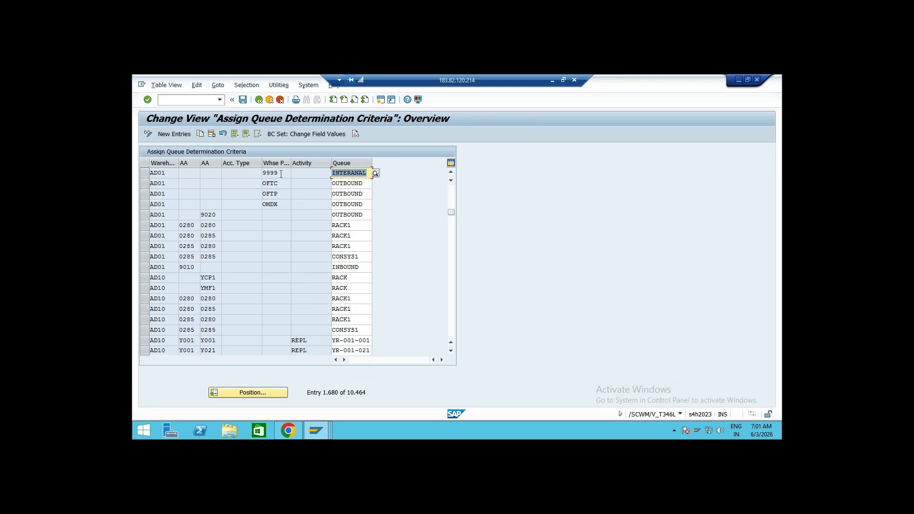
# Delete the AD01 queue determination rows for process types OFTC, OFTP and OMDX
pyautogui.moveTo(144, 183); pyautogui.dragTo(146, 204)
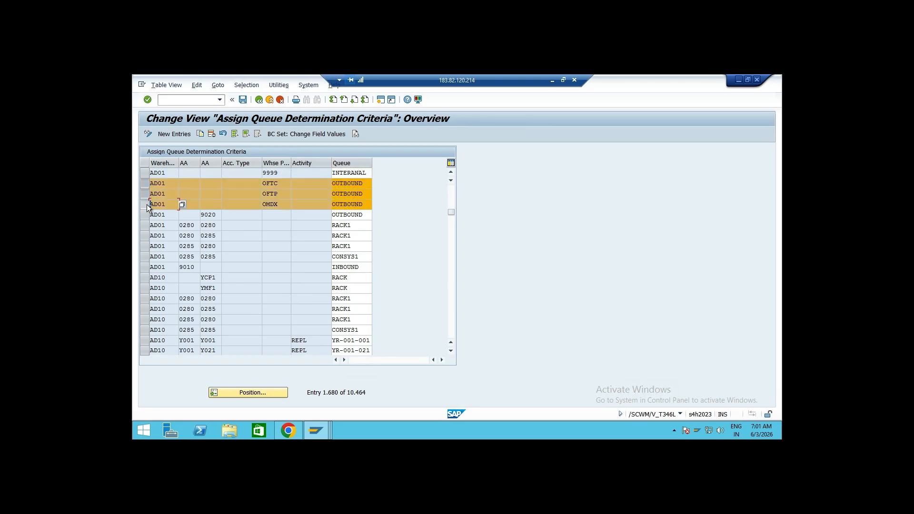
pyautogui.click(211, 132)
# Delete the four AD01 rows with activity areas 0280 and 0285, then save the changes to the customizing request
pyautogui.moveTo(146, 204); pyautogui.dragTo(146, 224)
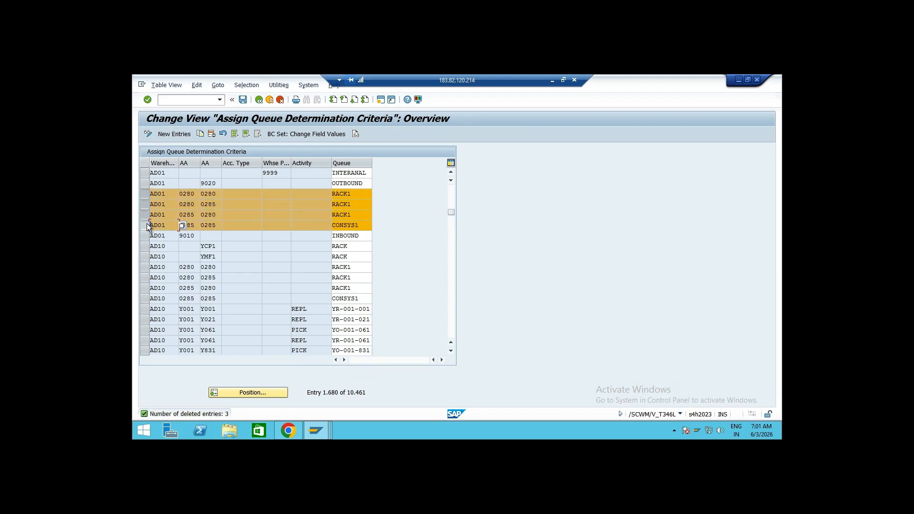
pyautogui.click(210, 133)
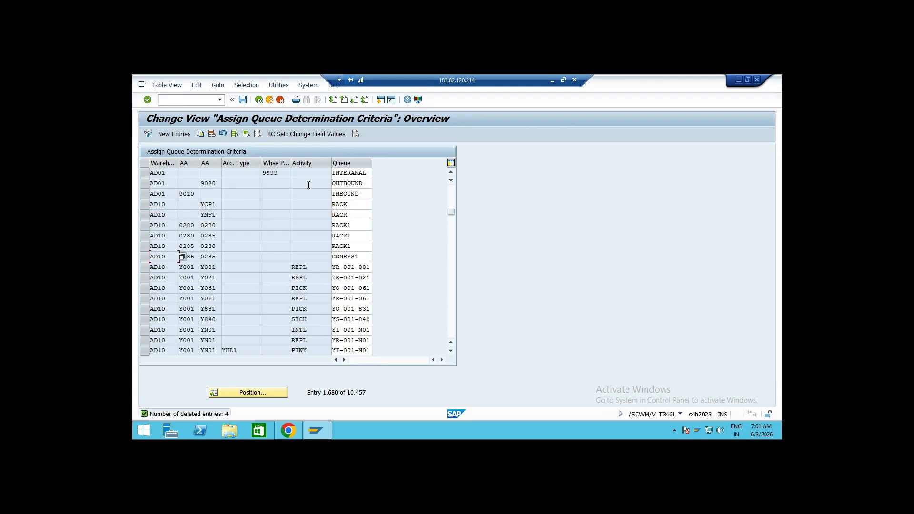
pyautogui.click(242, 99)
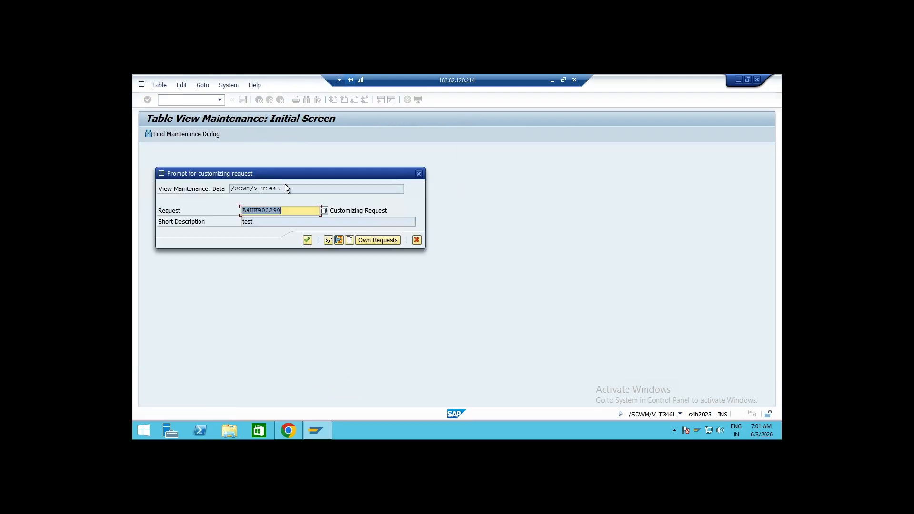
pyautogui.click(308, 239)
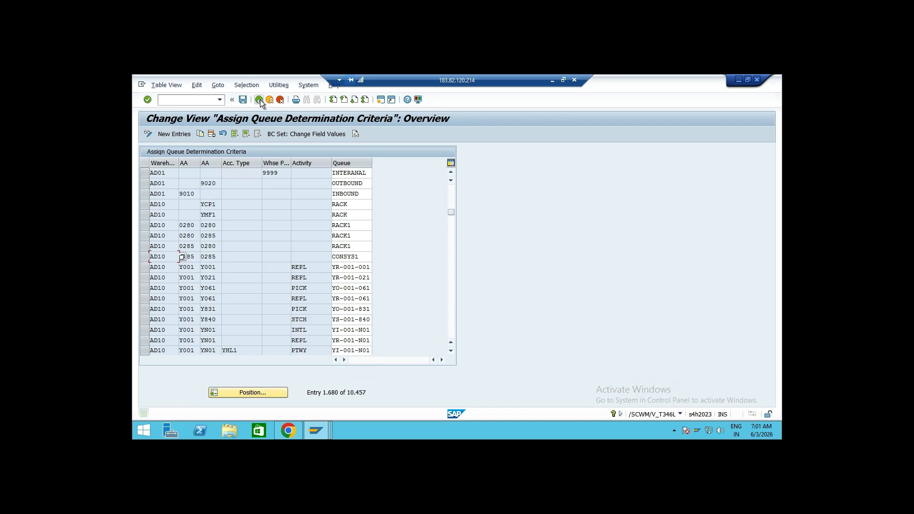
# Reopen the queue determination criteria and position the list at warehouse AD01 to review the remaining rows
pyautogui.click(259, 100)
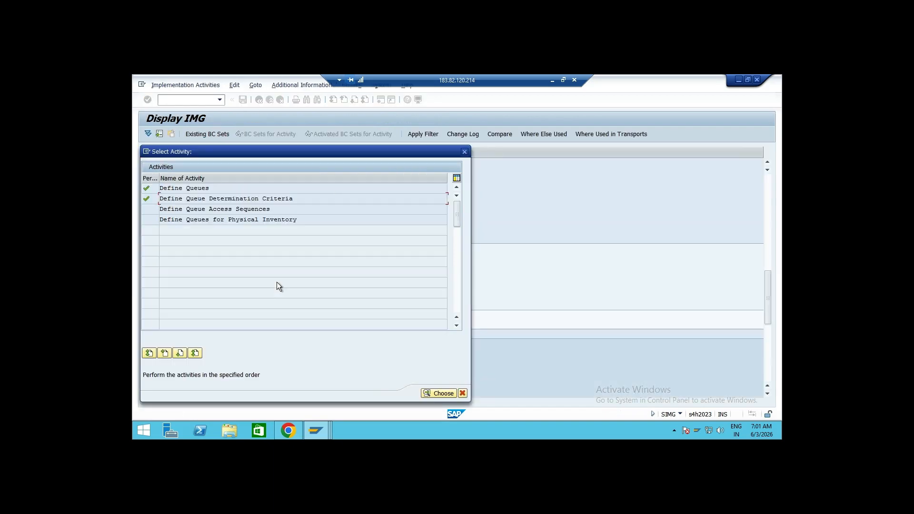
pyautogui.doubleClick(220, 198)
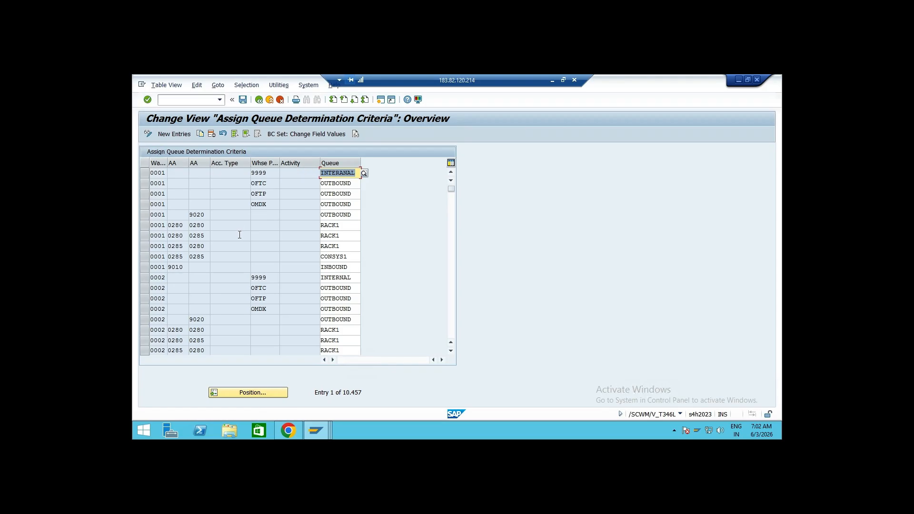
pyautogui.click(273, 391)
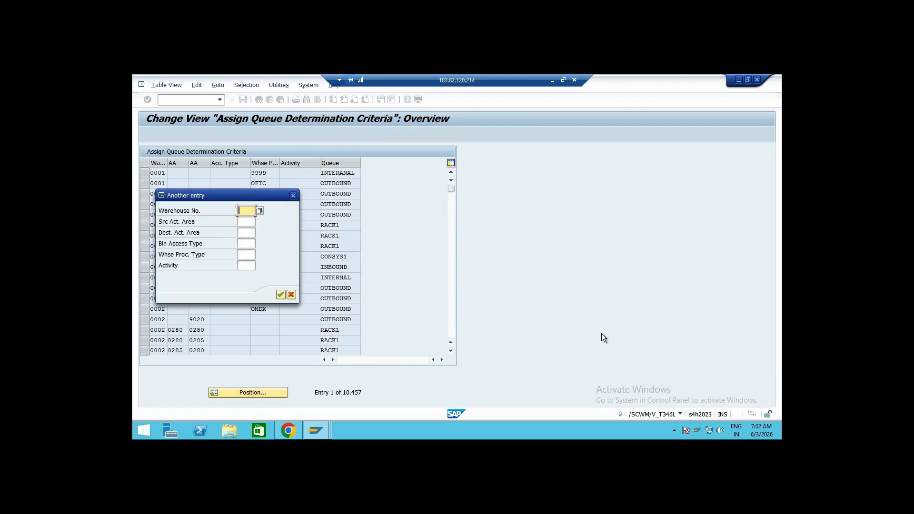
pyautogui.write('ad01')
pyautogui.press('Return')
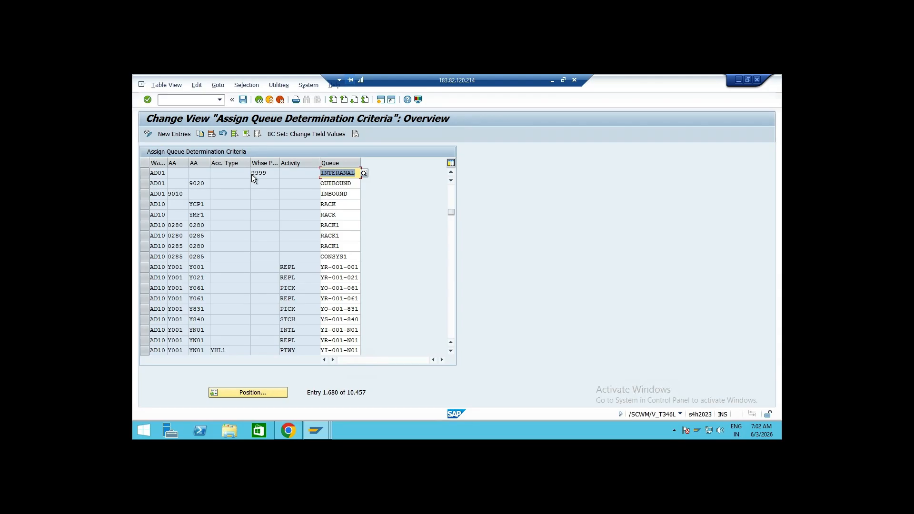
pyautogui.click(259, 100)
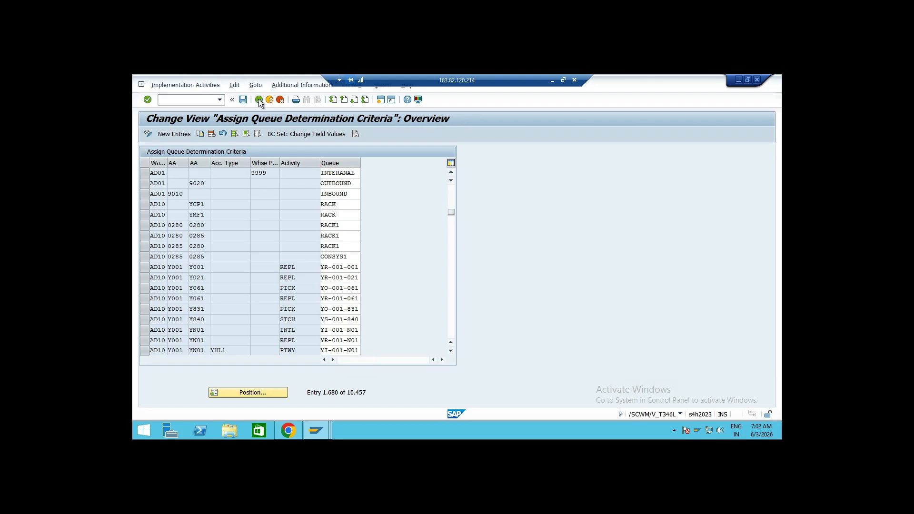
# Set AD01 queue access sequences to source area for sequence 1, destination area for 2, process type for 3, and save
pyautogui.doubleClick(241, 209)
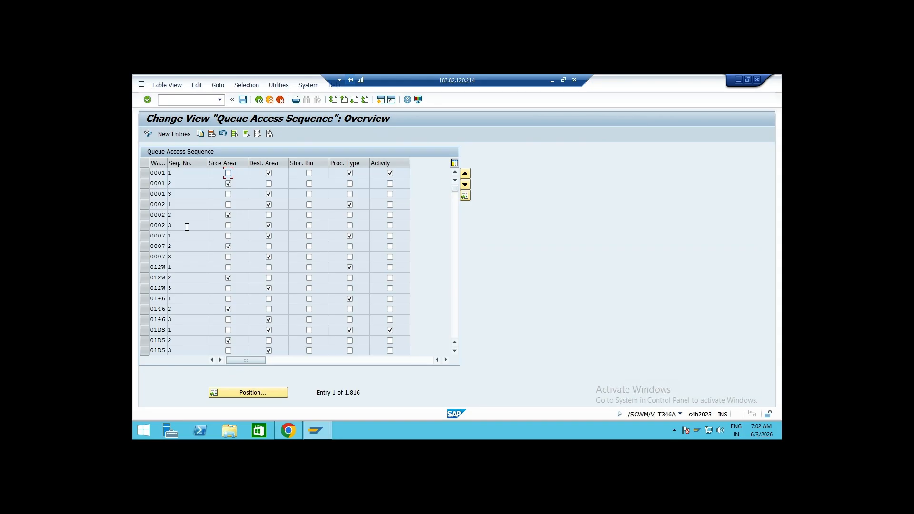
pyautogui.click(239, 392)
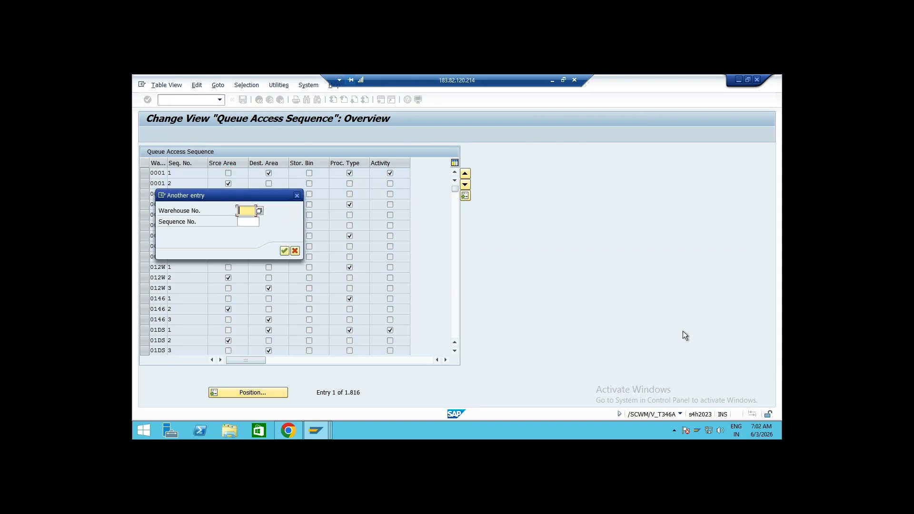
pyautogui.write('AD01')
pyautogui.press('Return')
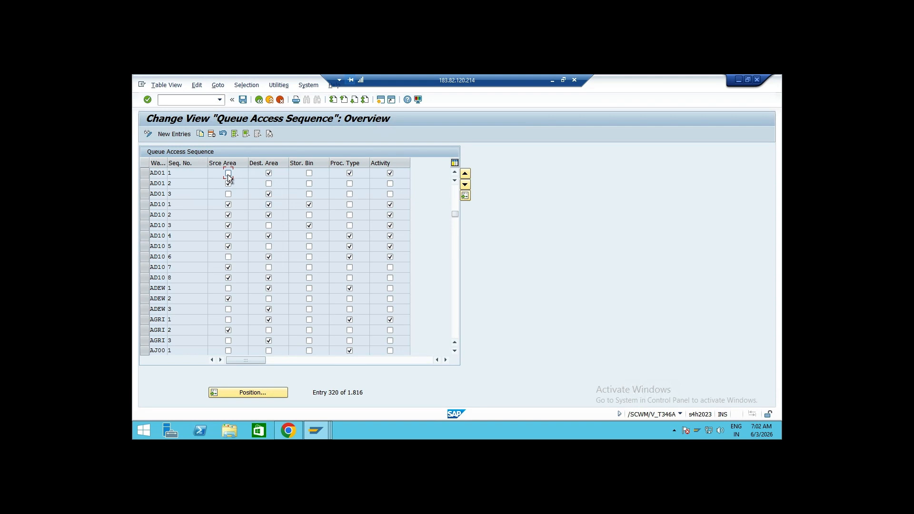
pyautogui.click(269, 173)
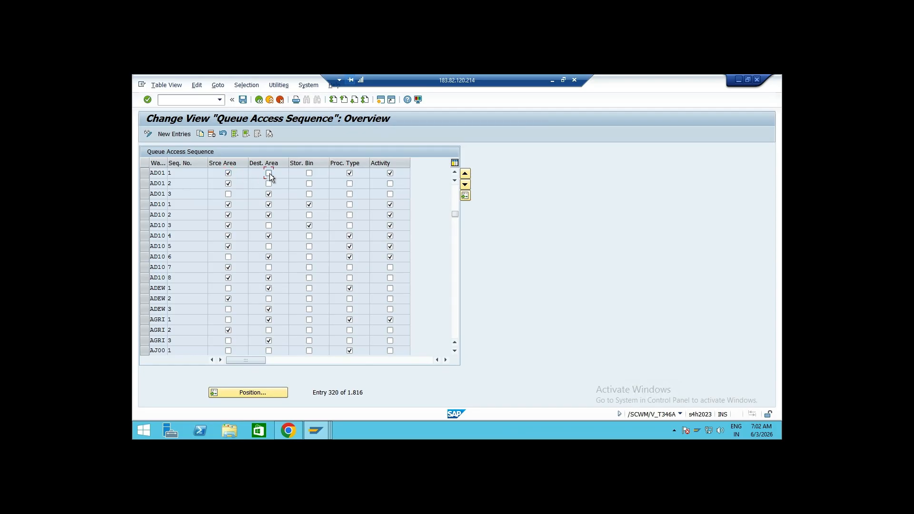
pyautogui.click(350, 173)
pyautogui.click(390, 174)
pyautogui.click(229, 184)
pyautogui.click(269, 184)
pyautogui.click(351, 193)
pyautogui.click(242, 100)
pyautogui.click(307, 240)
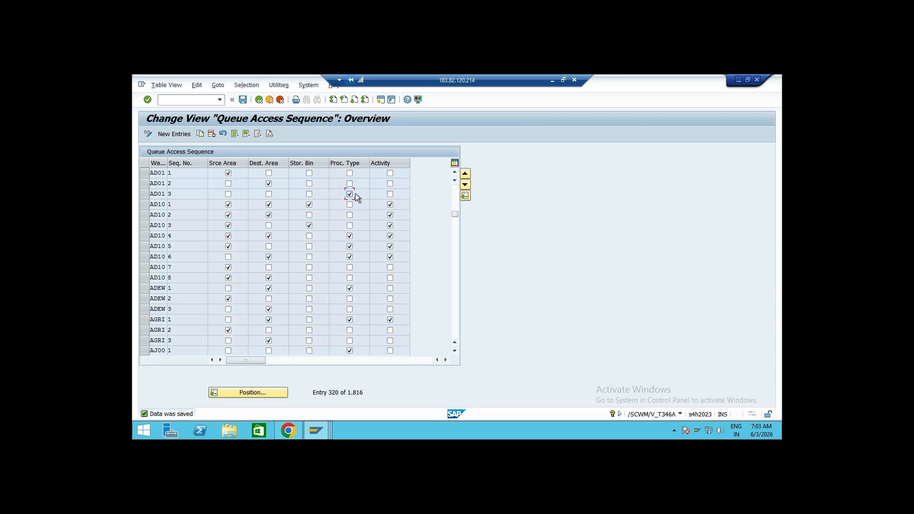
# Open the physical inventory queue definitions and examine their entries
pyautogui.click(172, 194)
pyautogui.click(258, 100)
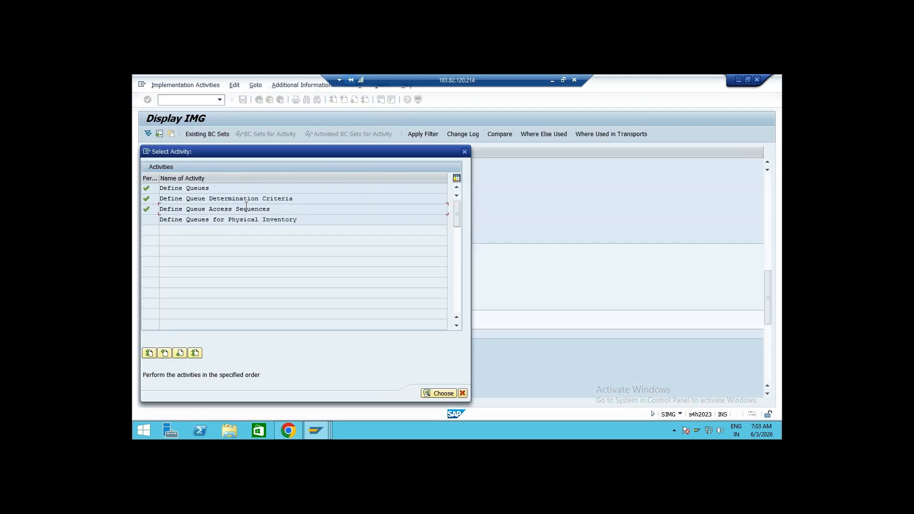
pyautogui.doubleClick(242, 218)
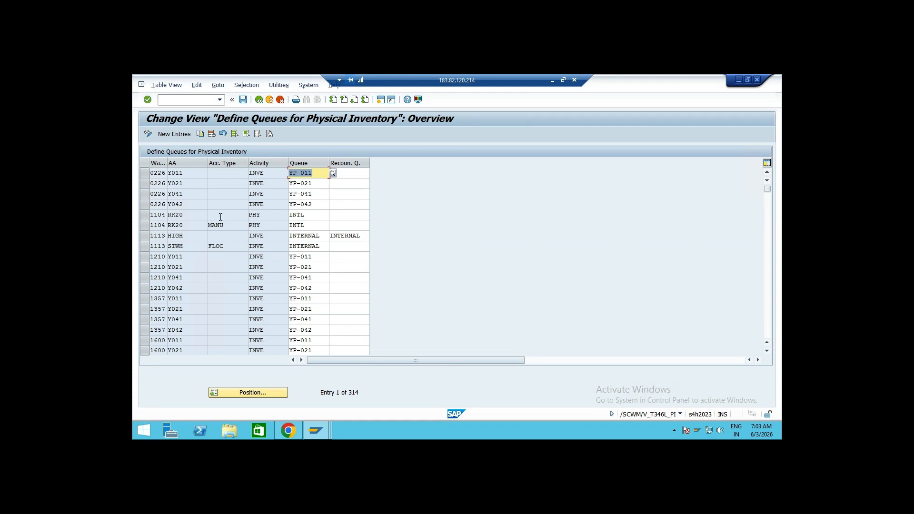
pyautogui.click(259, 101)
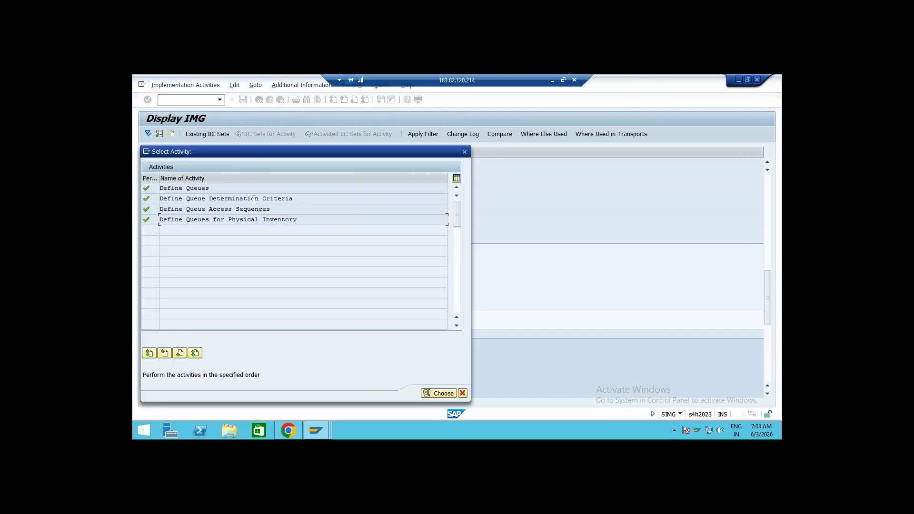
# Review the warehouse 0001 queue determination criteria rows, then close the activity list and collapse Resource Management
pyautogui.doubleClick(236, 199)
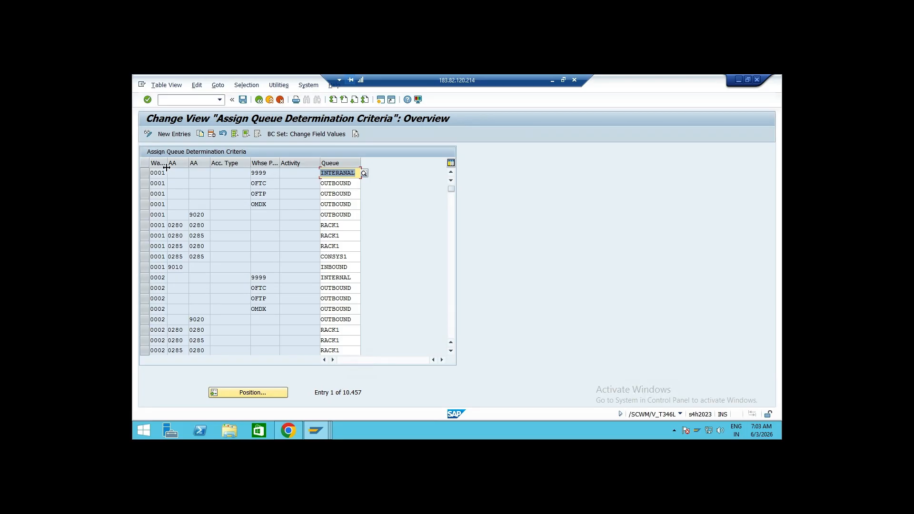
pyautogui.moveTo(172, 167); pyautogui.dragTo(180, 167)
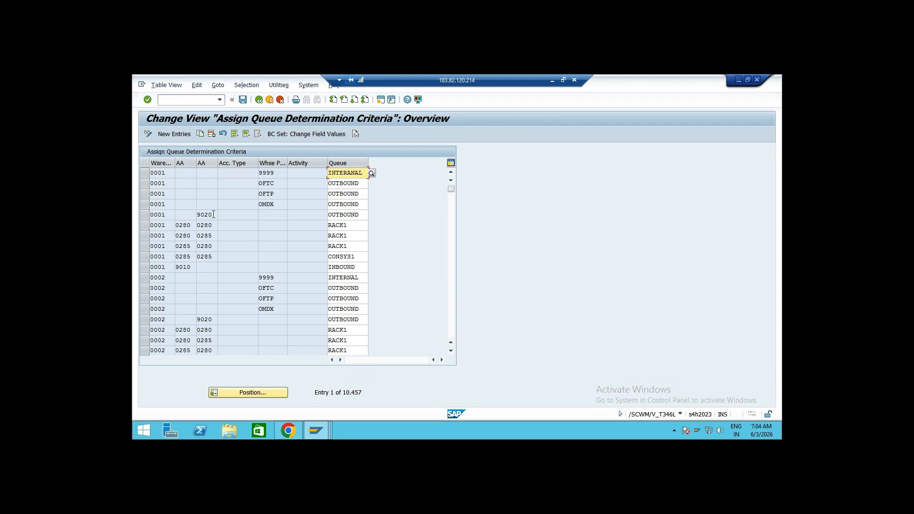
pyautogui.click(144, 267)
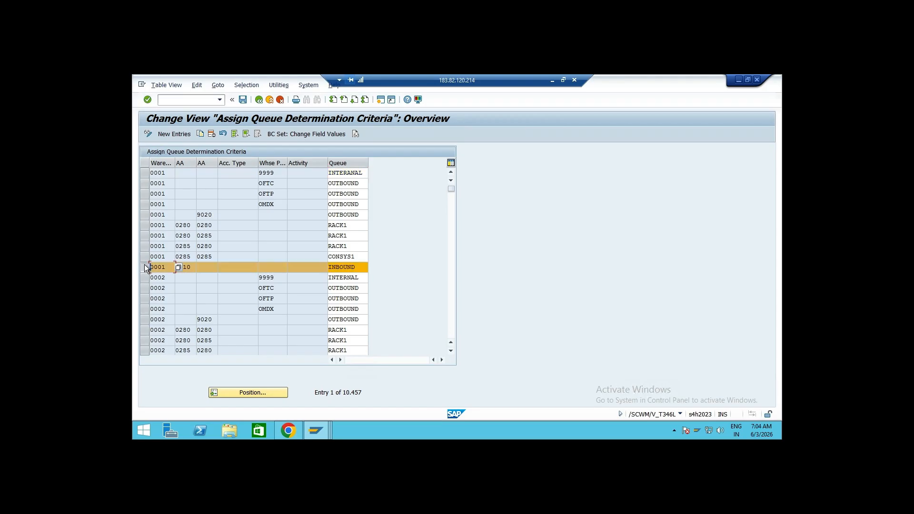
pyautogui.click(145, 215)
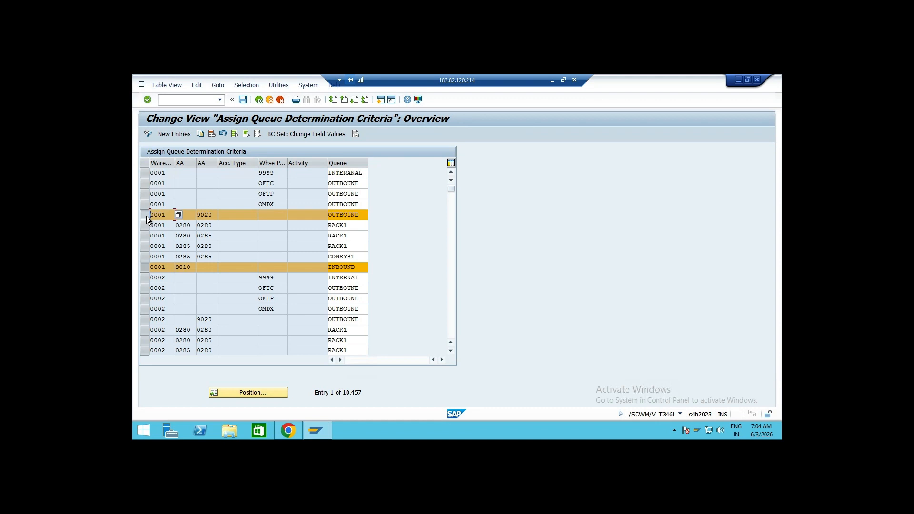
pyautogui.click(145, 173)
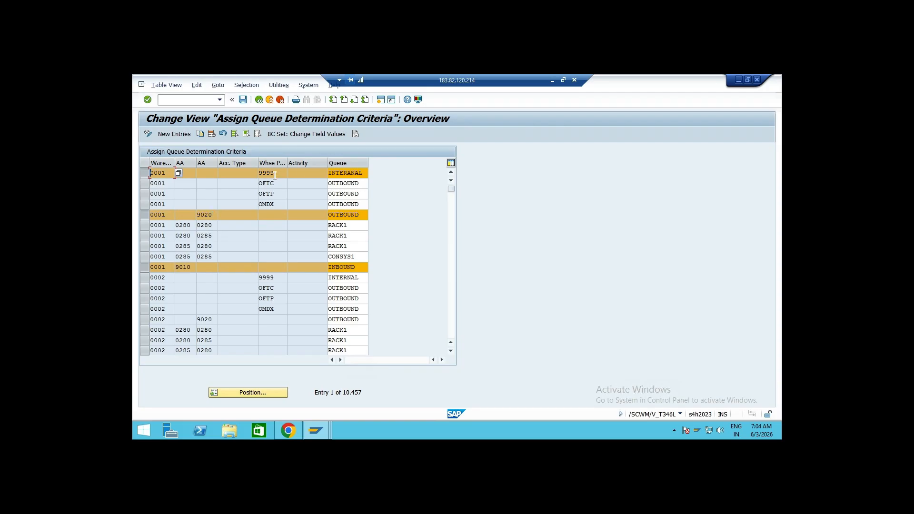
pyautogui.click(146, 172)
pyautogui.click(145, 214)
pyautogui.click(145, 267)
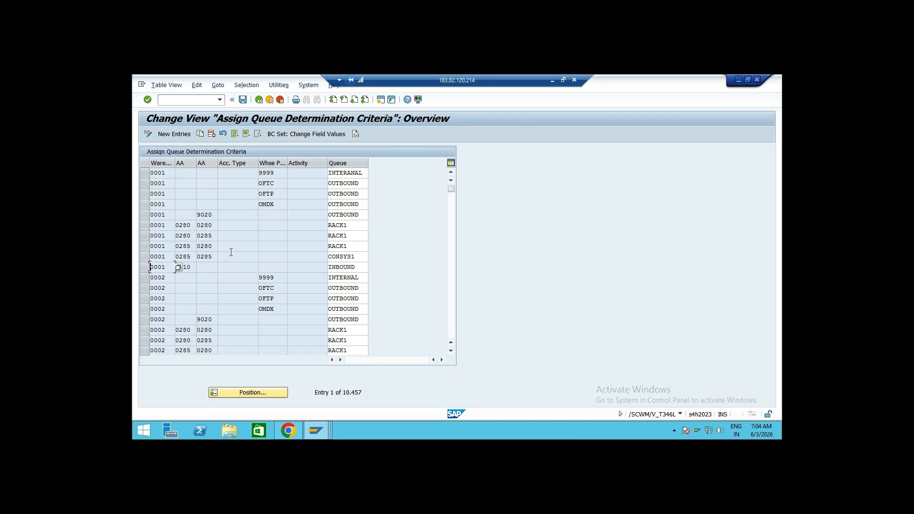
pyautogui.click(260, 100)
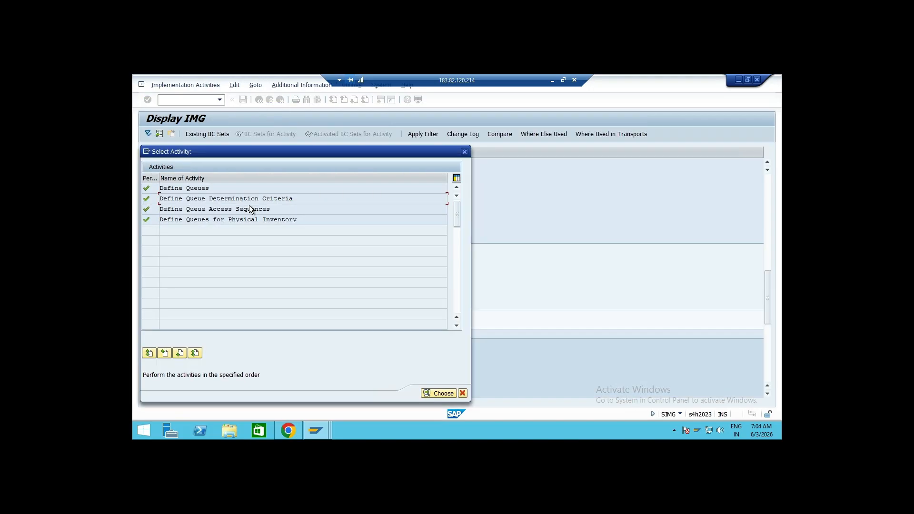
pyautogui.click(464, 151)
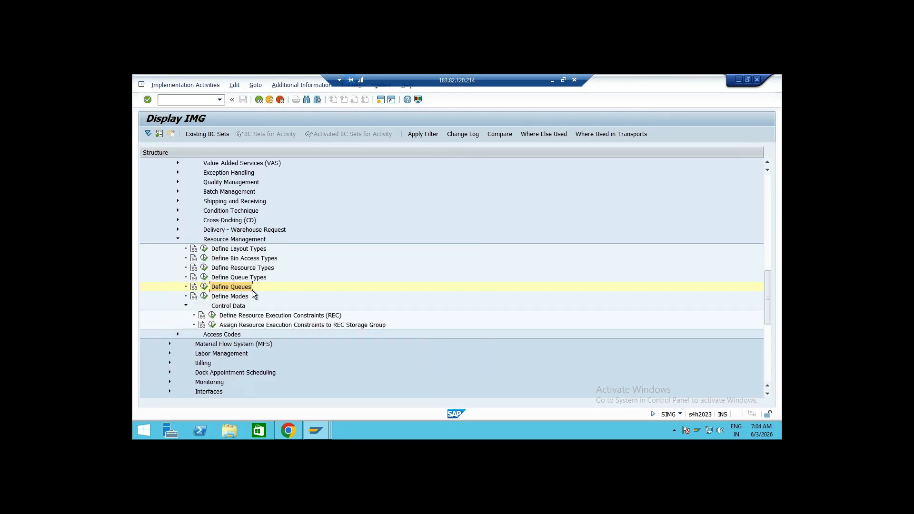
pyautogui.click(178, 239)
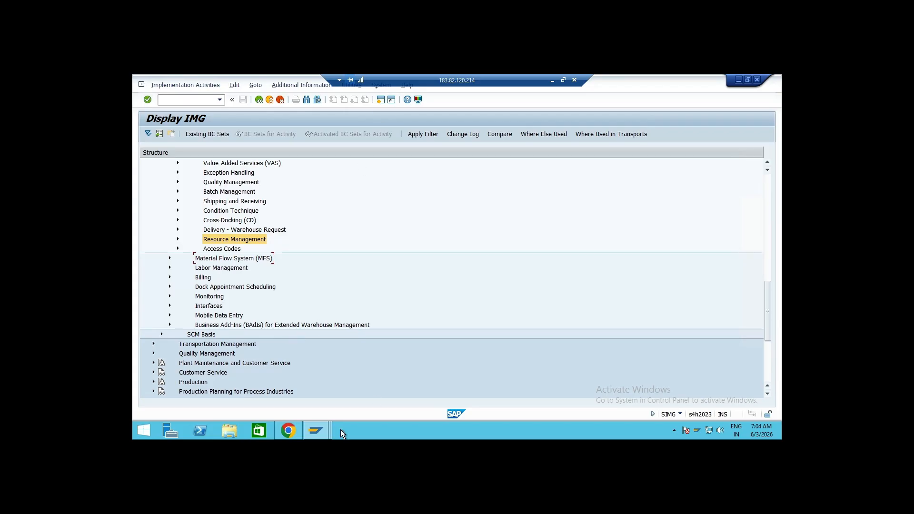
# Close the extra SAP session and switch to the SAP Easy Access window
pyautogui.click(320, 435)
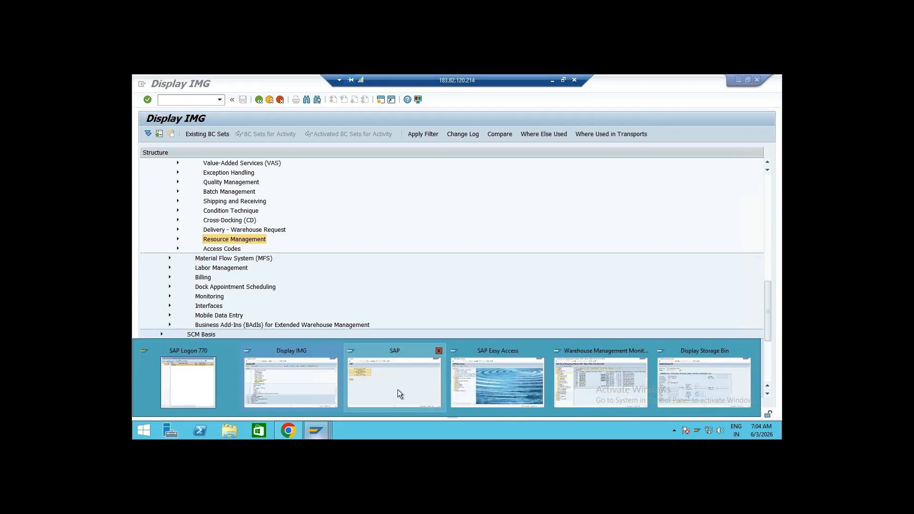
pyautogui.click(439, 351)
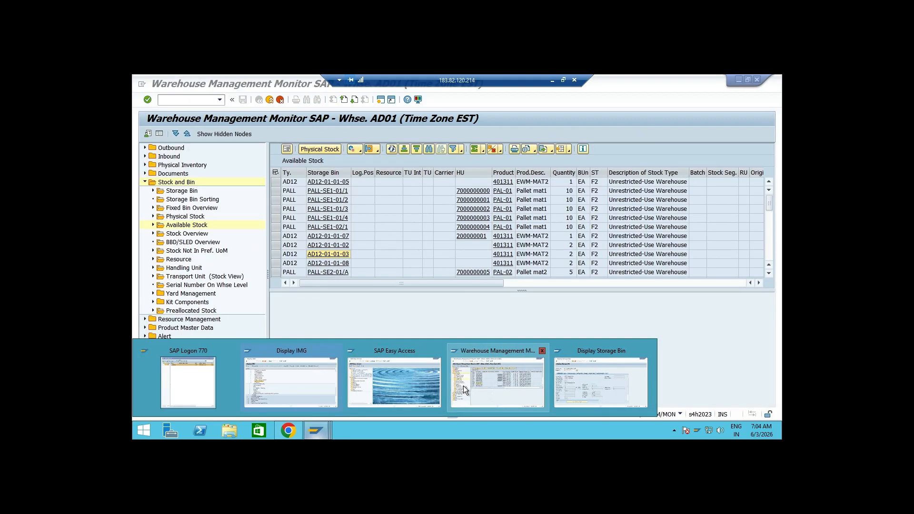
pyautogui.click(401, 387)
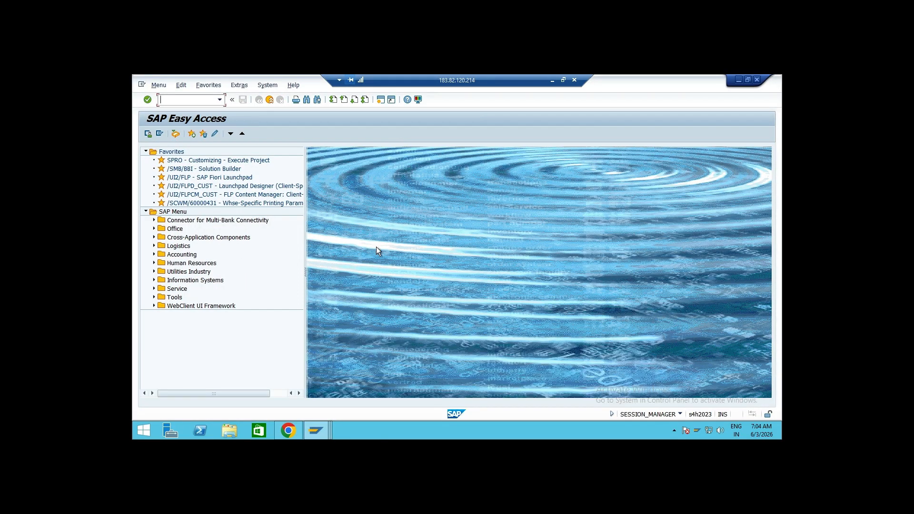
# Open Maintain Presentation Devices from the EWM master data menu
pyautogui.click(307, 100)
pyautogui.write('/scwm/rsrc')
pyautogui.press('Return')
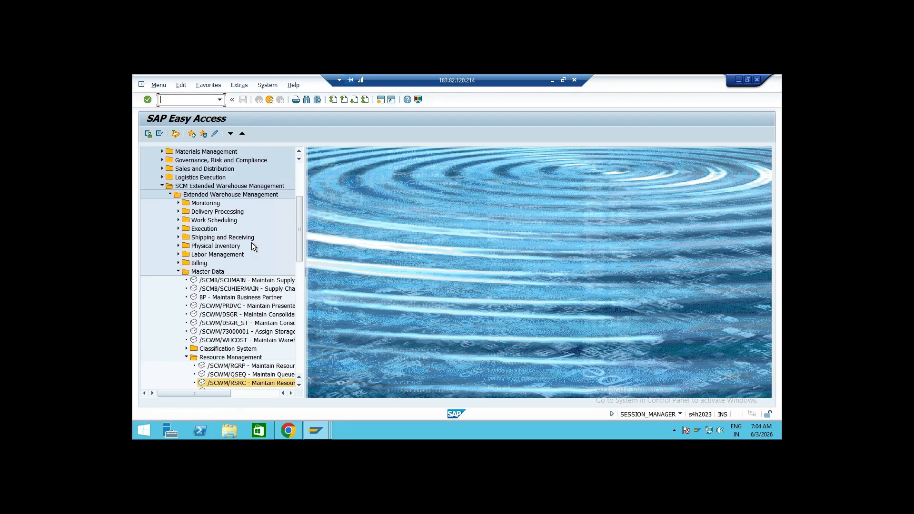
pyautogui.moveTo(307, 273); pyautogui.dragTo(333, 273)
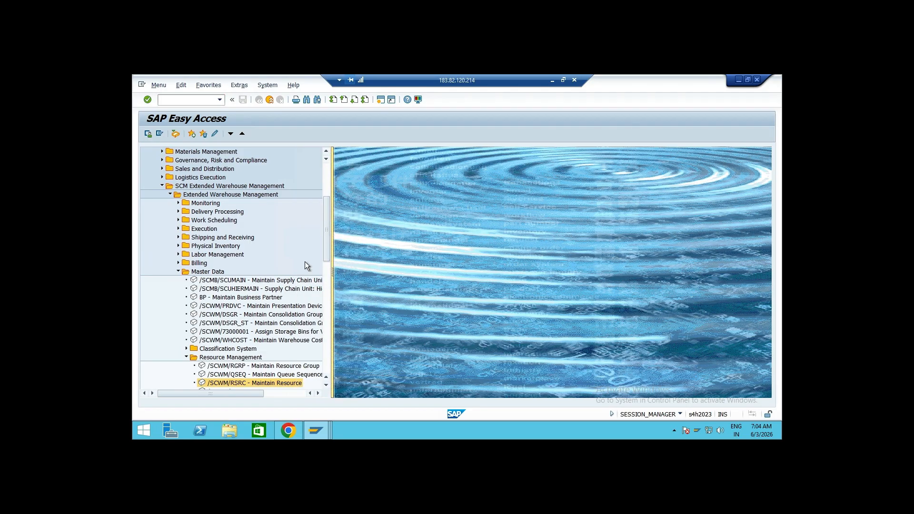
pyautogui.moveTo(326, 230); pyautogui.dragTo(326, 250)
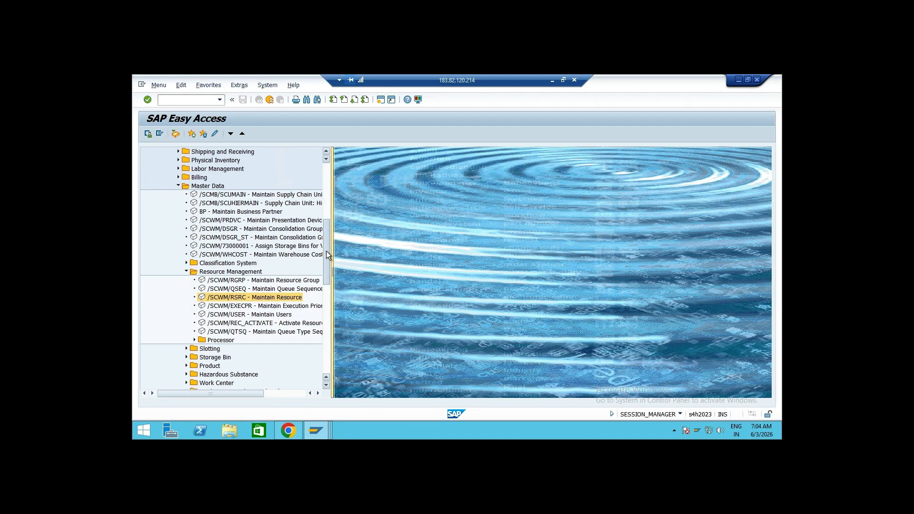
pyautogui.doubleClick(235, 222)
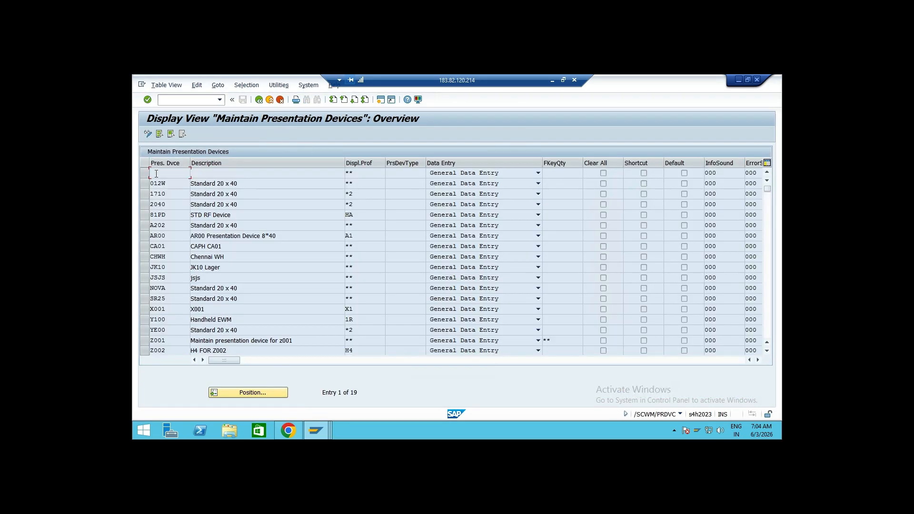
# Switch to change mode and delete the blank presentation device entry
pyautogui.click(144, 173)
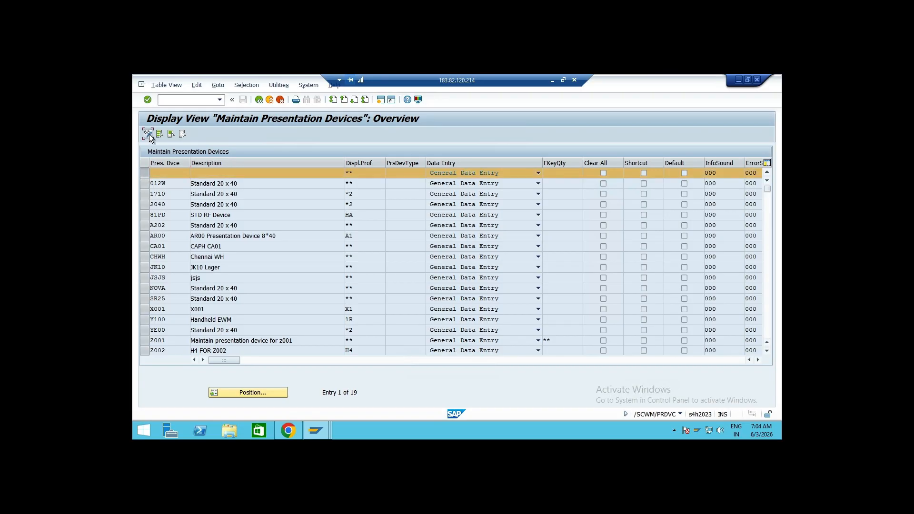
pyautogui.click(148, 135)
pyautogui.click(145, 173)
pyautogui.click(212, 134)
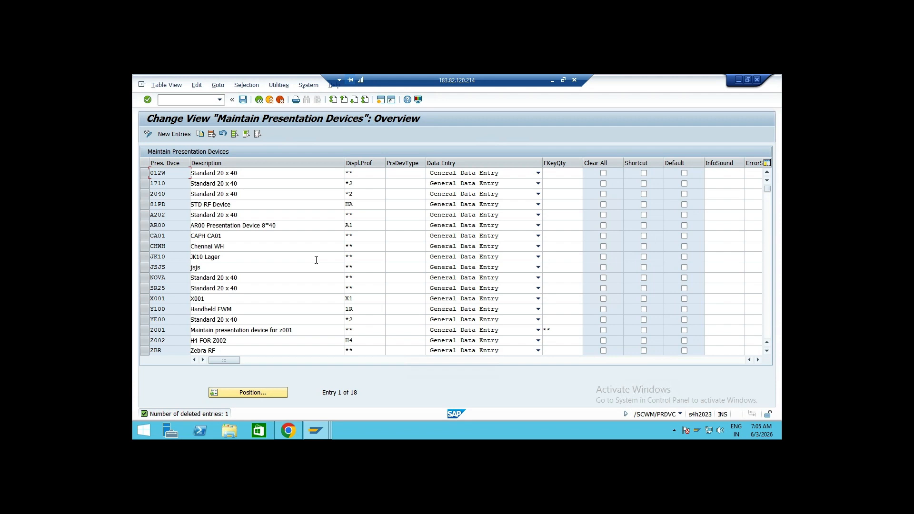
# Inspect the description and display profile fields of the existing 012W presentation device
pyautogui.click(289, 172)
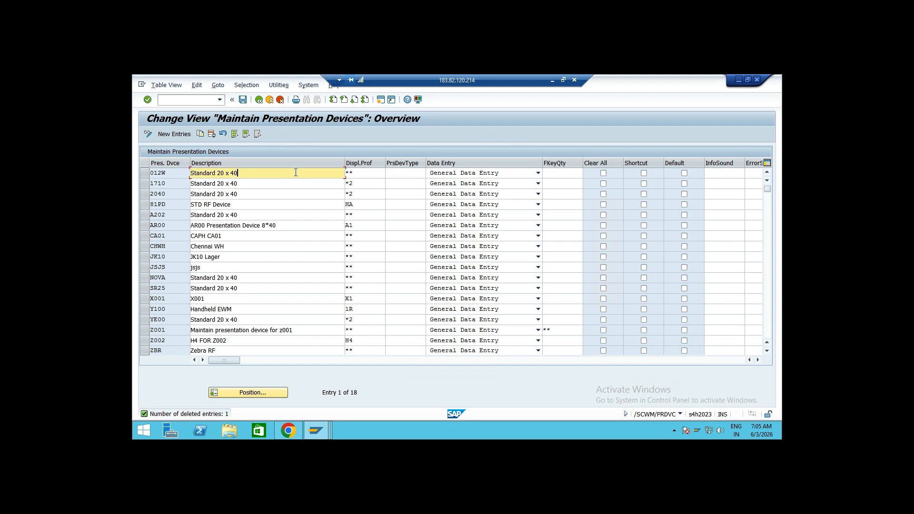
pyautogui.click(371, 173)
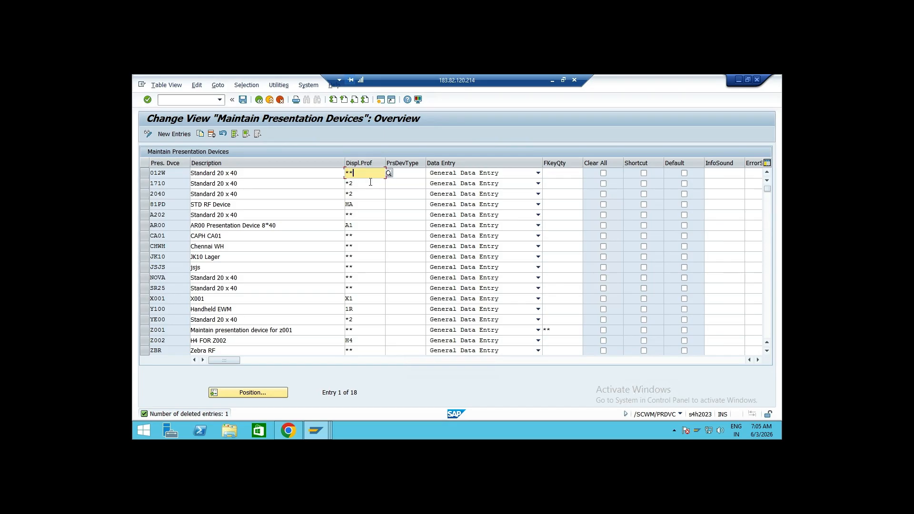
pyautogui.click(389, 173)
pyautogui.click(490, 152)
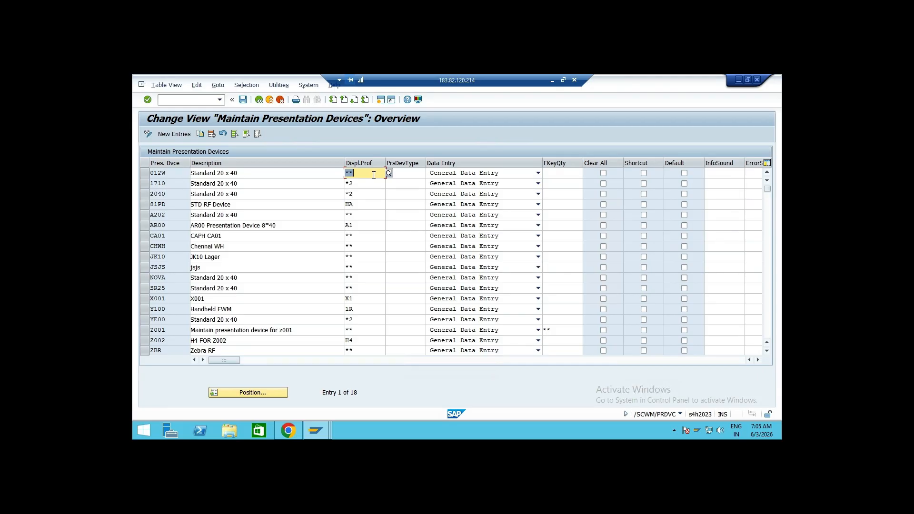
# Add a new presentation device AD01 with the description RF GUN
pyautogui.click(179, 135)
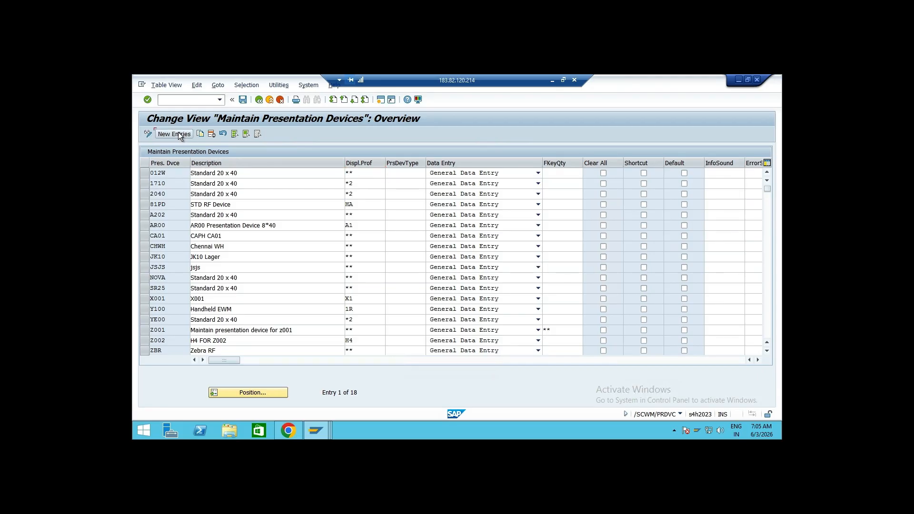
pyautogui.write('AD')
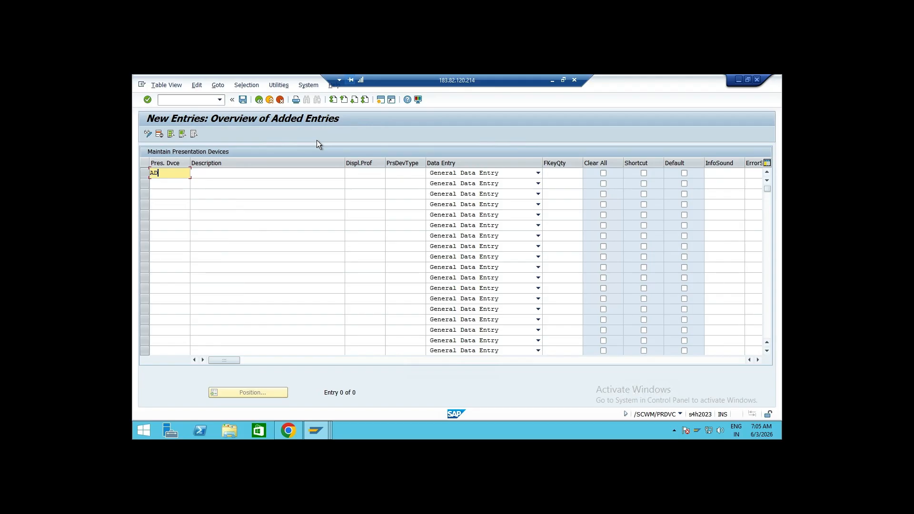
pyautogui.write('01')
pyautogui.press('Tab')
pyautogui.write('RF GUN')
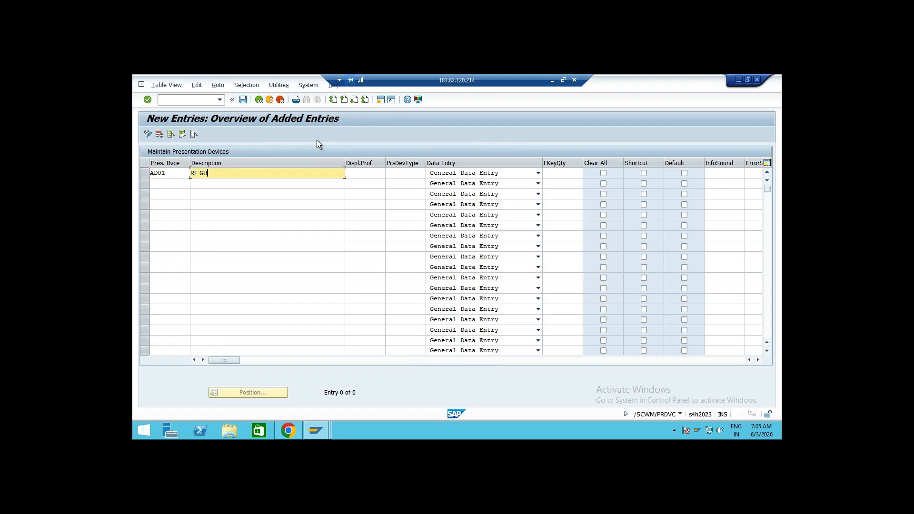
pyautogui.press('Tab')
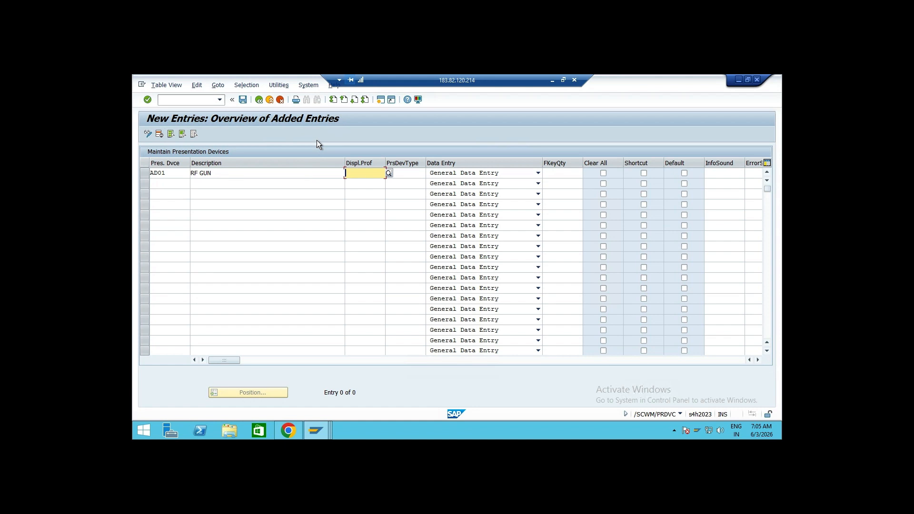
# Assign display profile ** to the AD01 device, save the entry and return to the menu
pyautogui.click(388, 173)
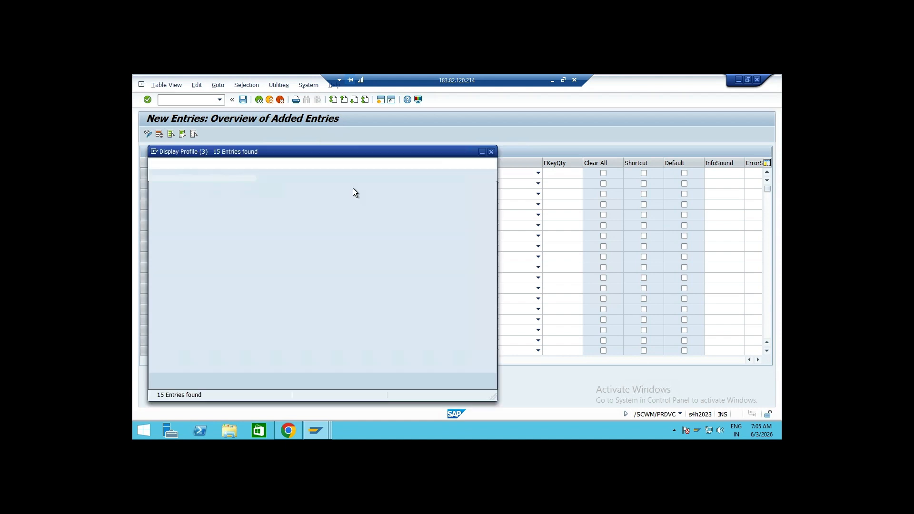
pyautogui.doubleClick(189, 211)
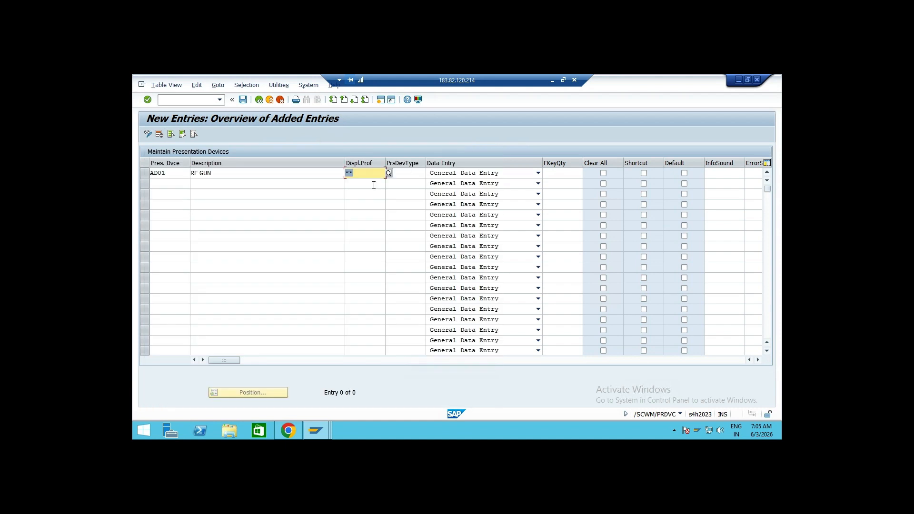
pyautogui.press('Tab')
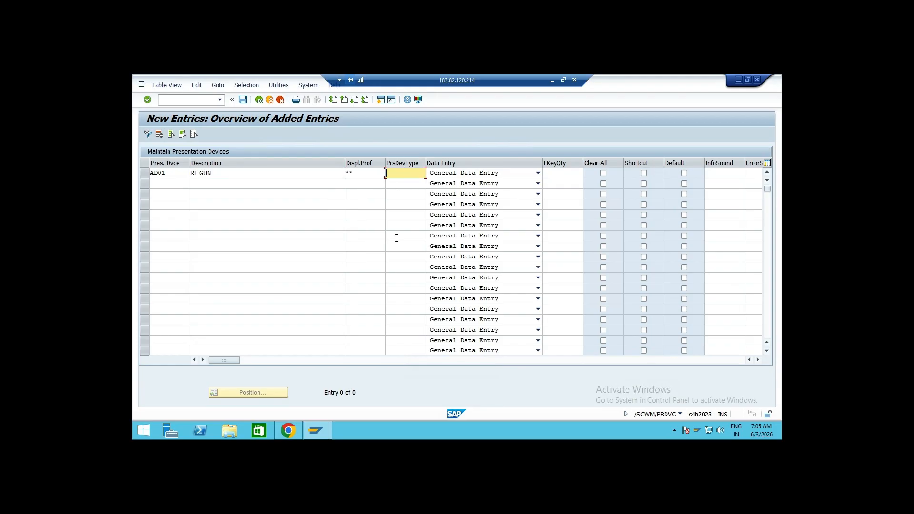
pyautogui.write('R')
pyautogui.press('BackSpace')
pyautogui.press('Return')
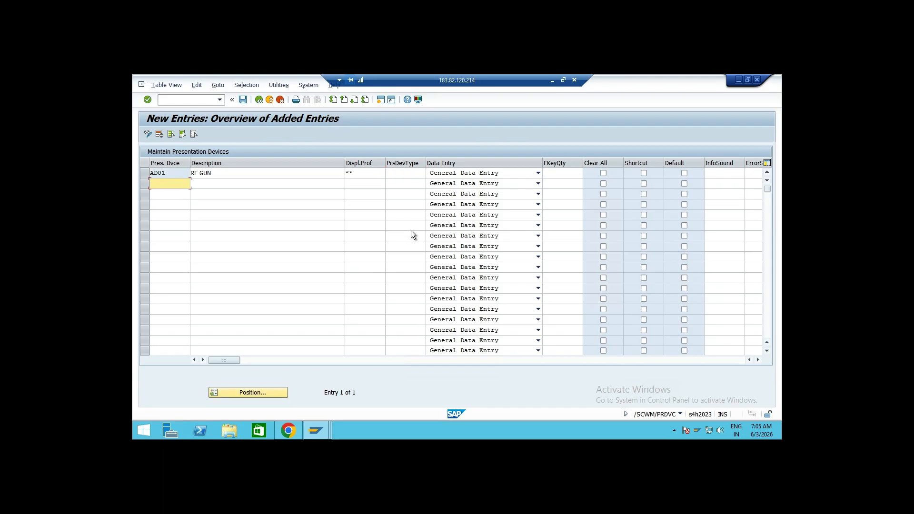
pyautogui.click(150, 172)
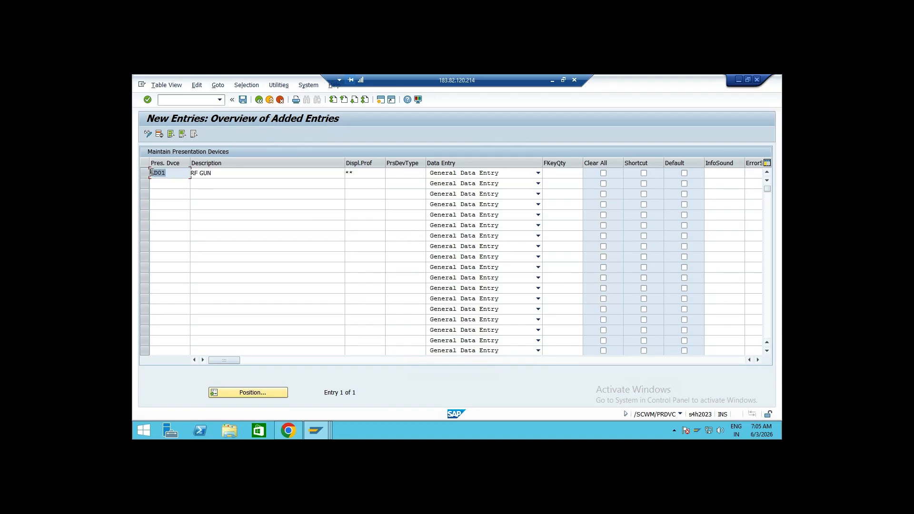
pyautogui.click(242, 100)
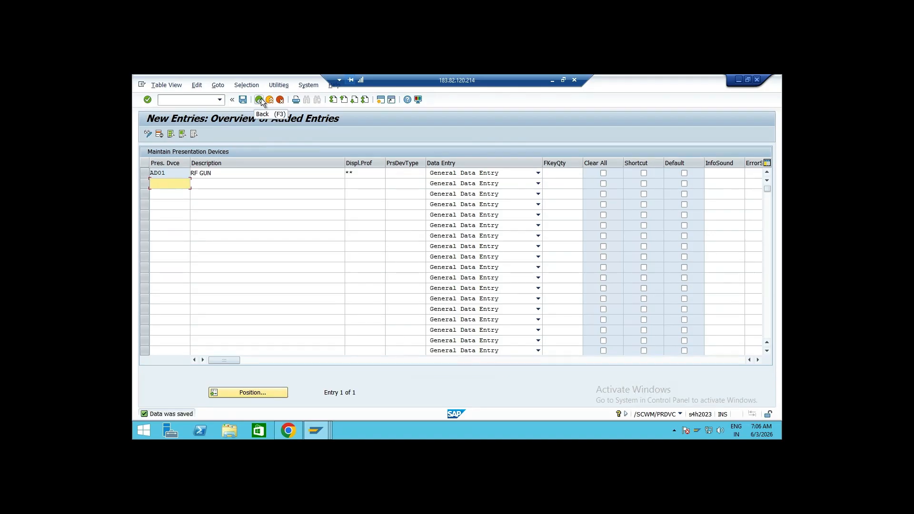
pyautogui.click(260, 100)
pyautogui.click(260, 100)
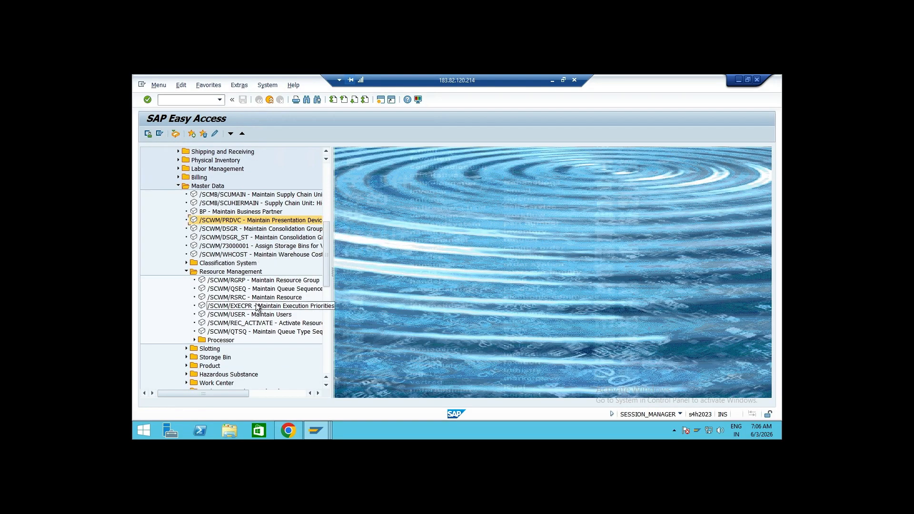
# Create resource group RG01 with description resource group1 for warehouse AD01
pyautogui.doubleClick(274, 282)
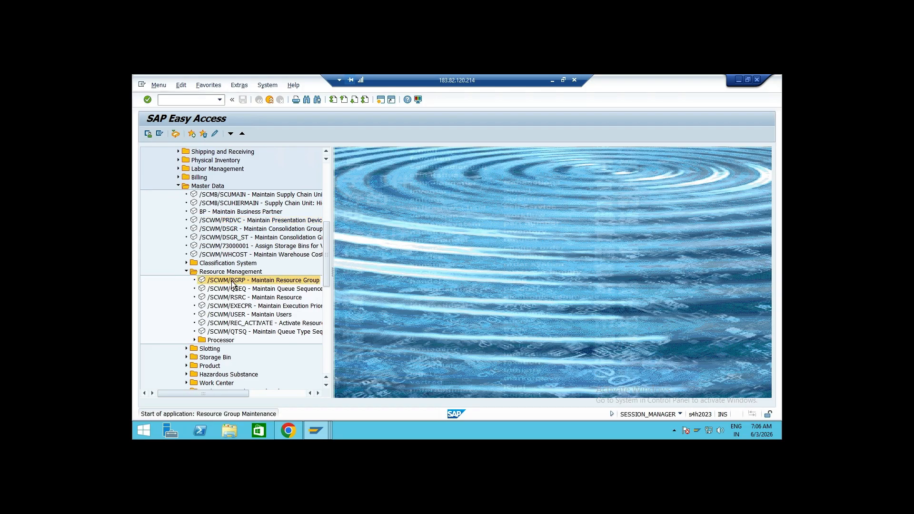
pyautogui.click(147, 133)
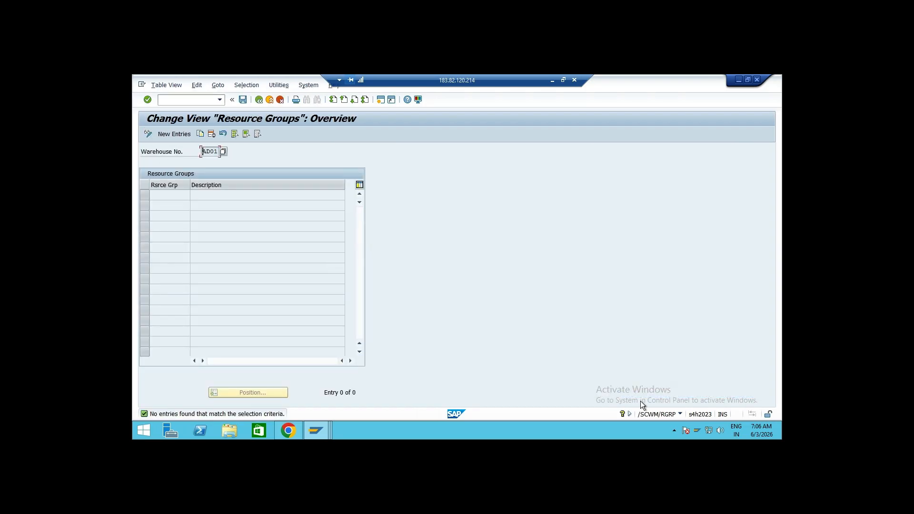
pyautogui.click(176, 135)
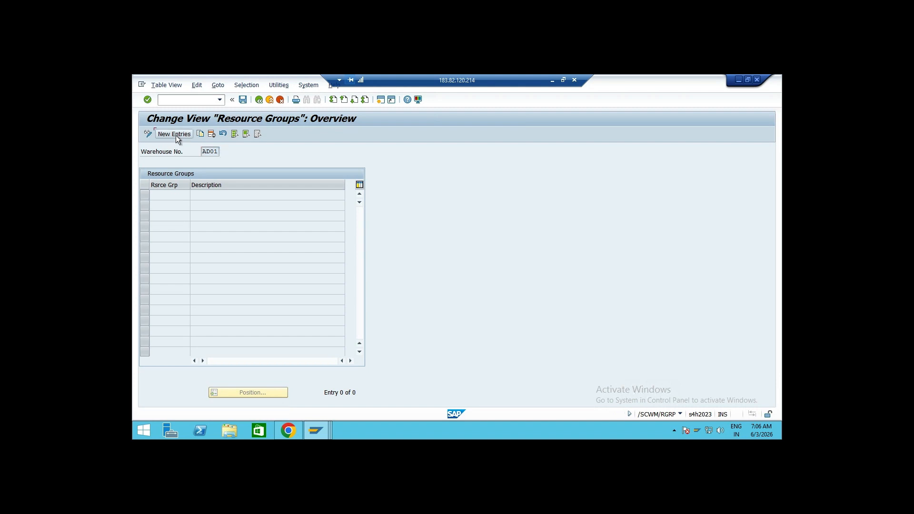
pyautogui.write('R')
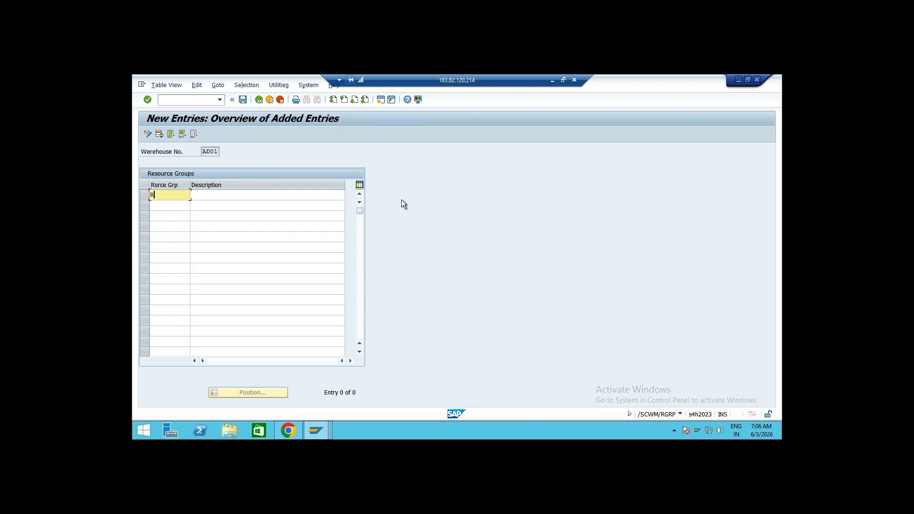
pyautogui.write('G01')
pyautogui.press('Tab')
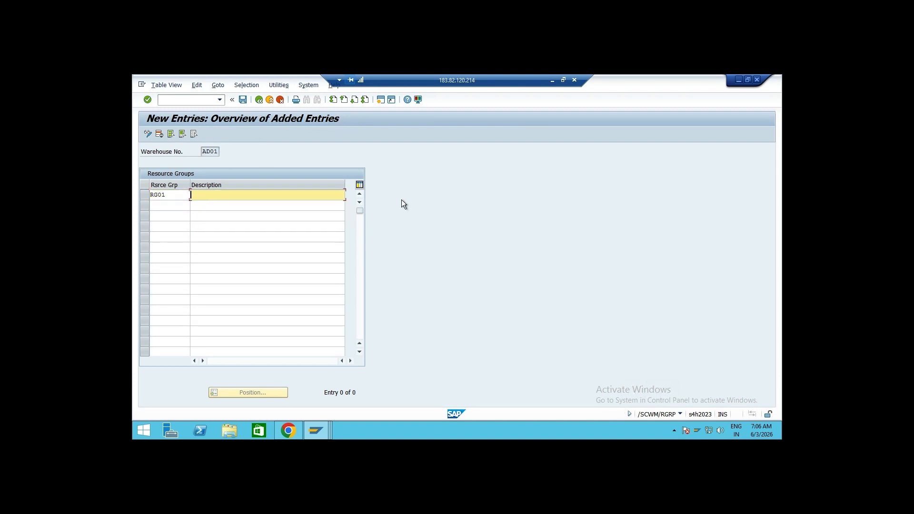
pyautogui.write('resource group1')
pyautogui.press('Return')
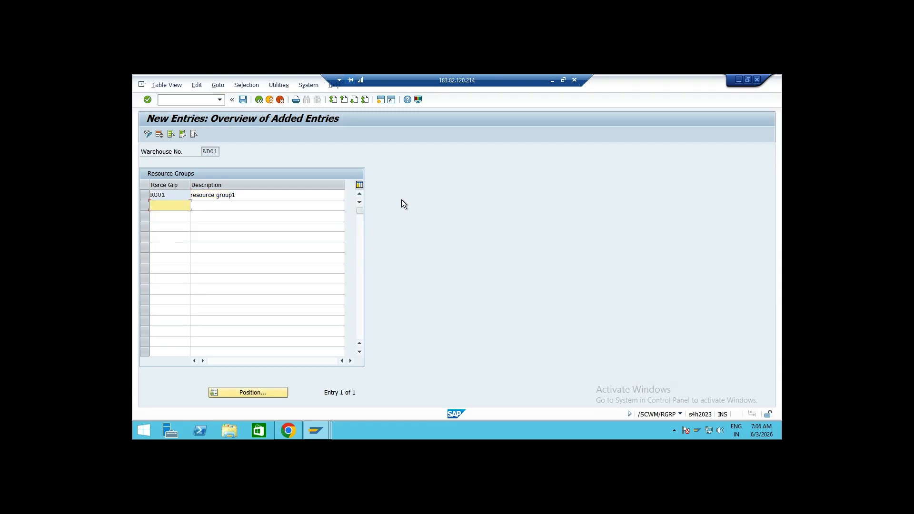
# Save the new resource group and return to the Easy Access menu
pyautogui.click(173, 196)
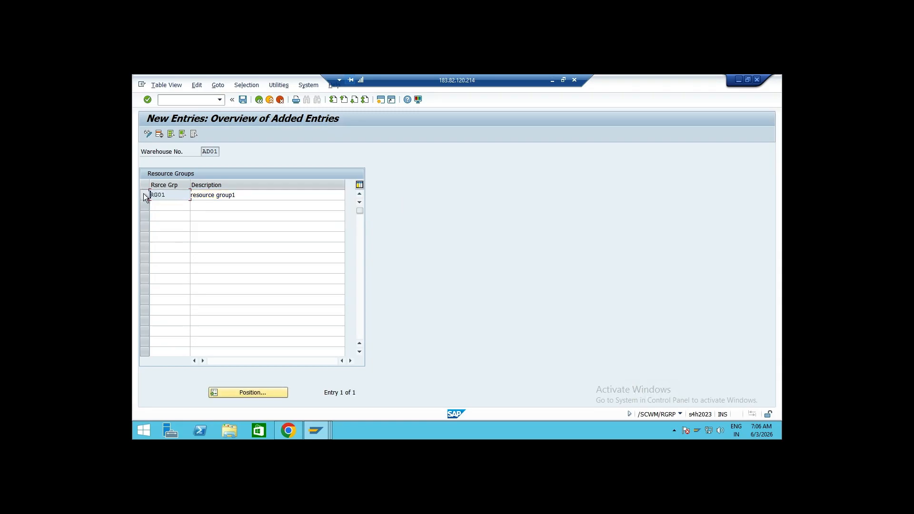
pyautogui.click(243, 99)
pyautogui.click(259, 100)
pyautogui.click(261, 101)
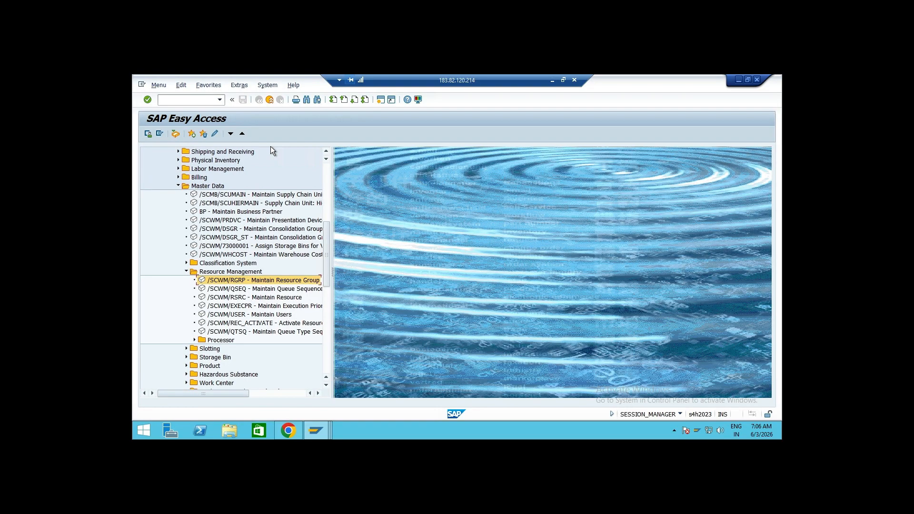
# Open queue sequence per resource group in change mode and add RG01 with queue INBOUND at sequence 1
pyautogui.doubleClick(239, 289)
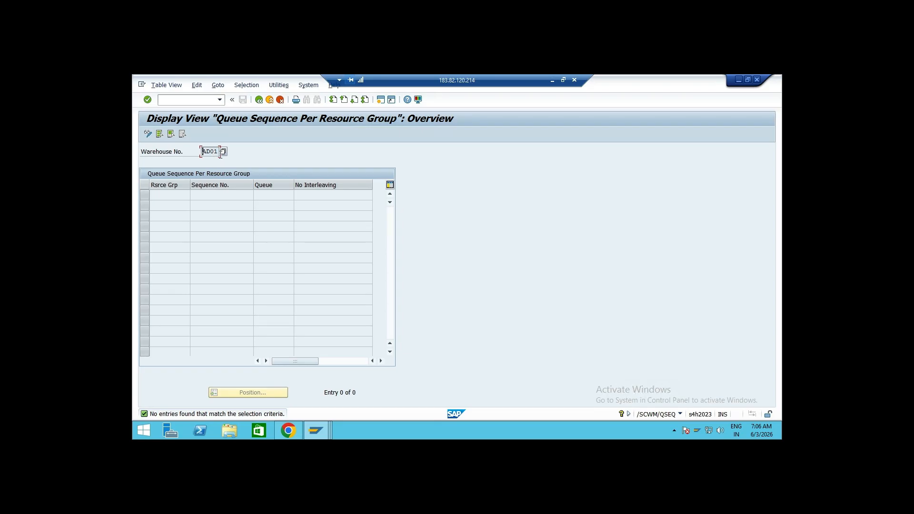
pyautogui.click(148, 135)
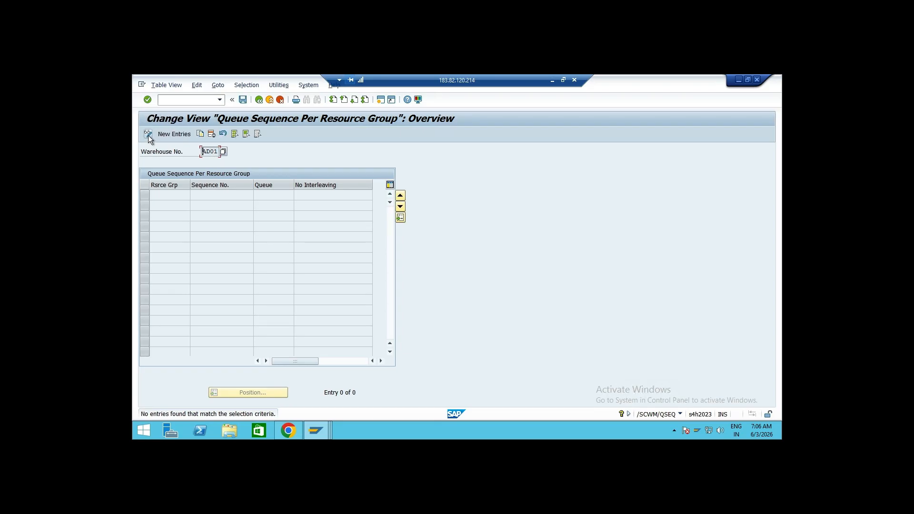
pyautogui.click(182, 135)
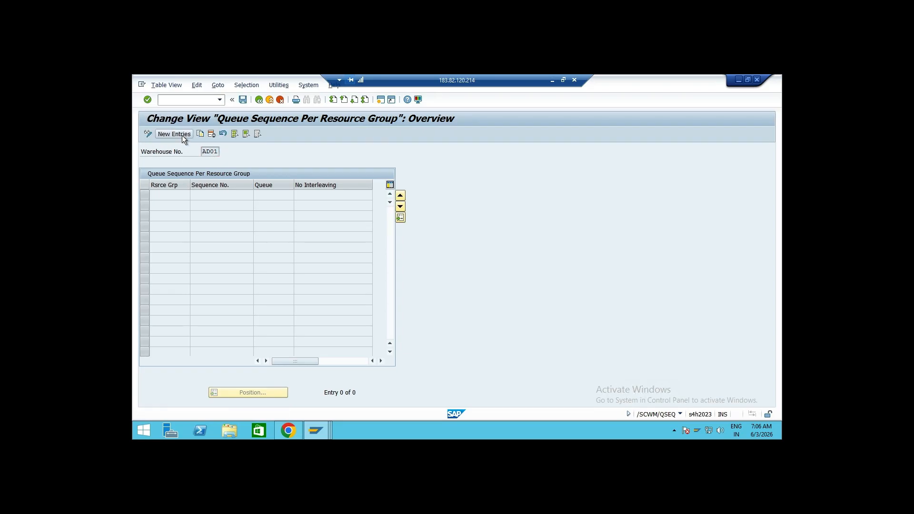
pyautogui.click(194, 194)
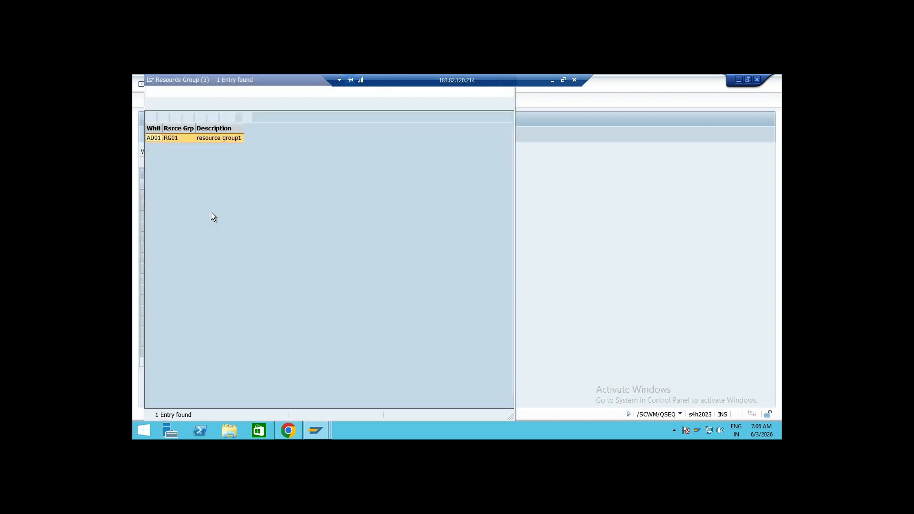
pyautogui.doubleClick(173, 139)
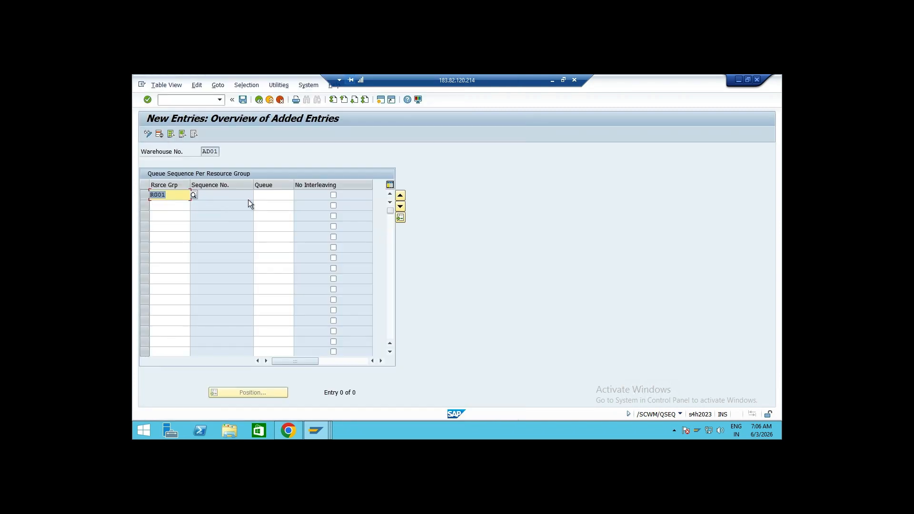
pyautogui.click(263, 194)
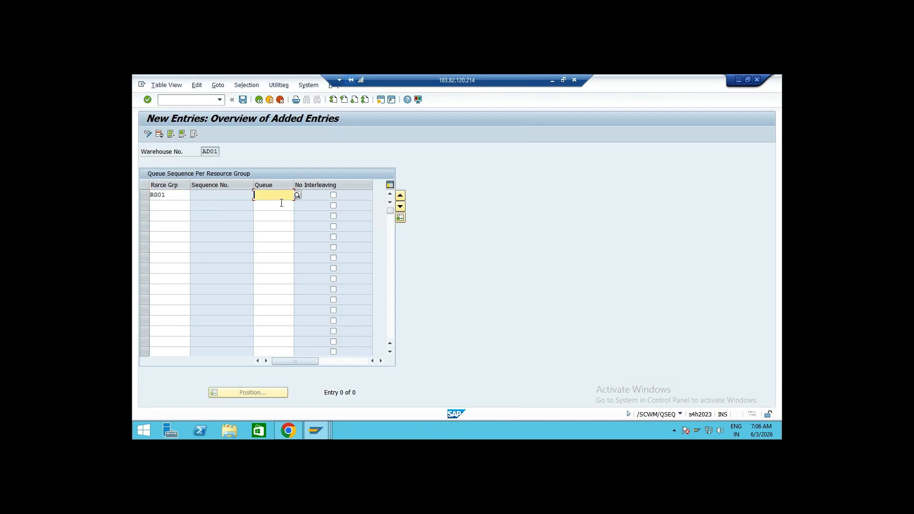
pyautogui.click(297, 196)
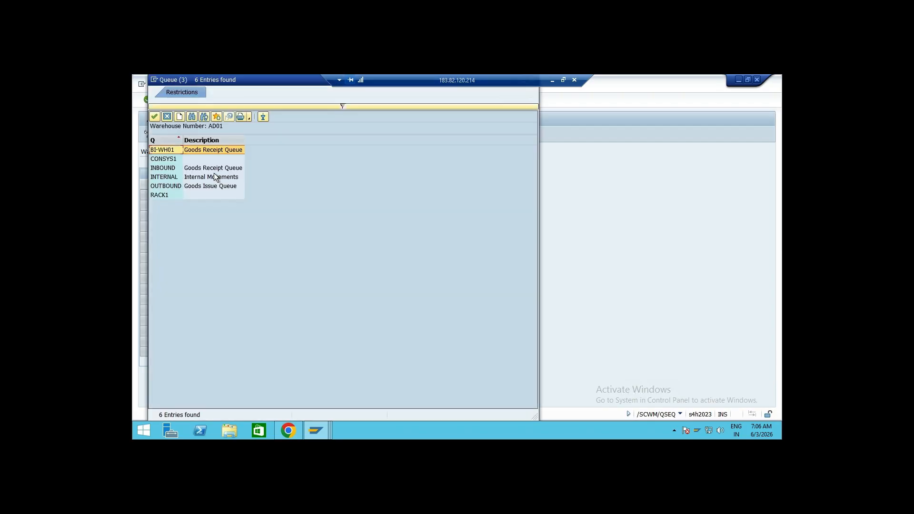
pyautogui.doubleClick(167, 170)
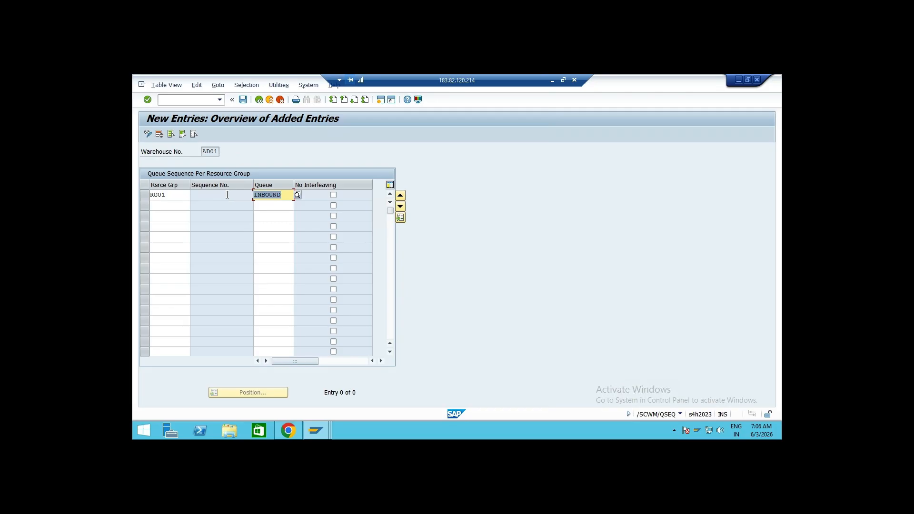
pyautogui.click(227, 194)
pyautogui.write('1')
pyautogui.press('Return')
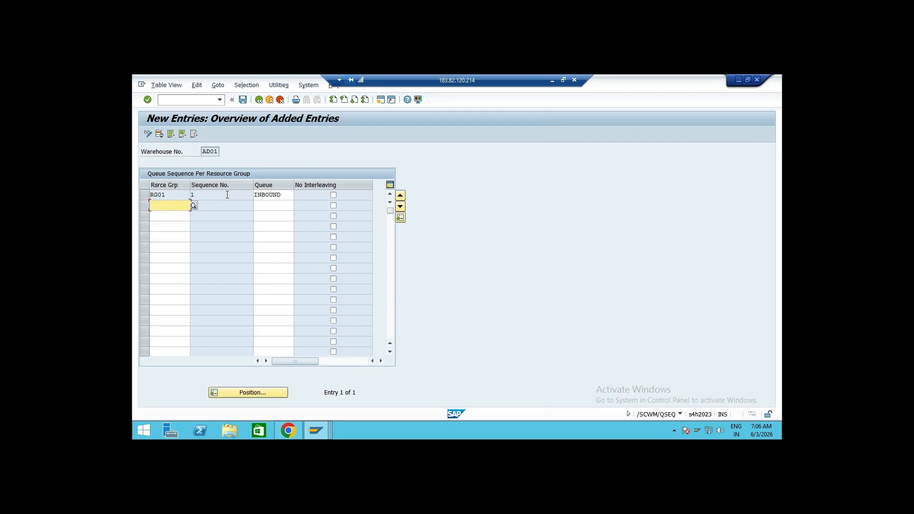
# Add a second RG01 queue sequence row with queue OUTBOUND
pyautogui.write('RG01')
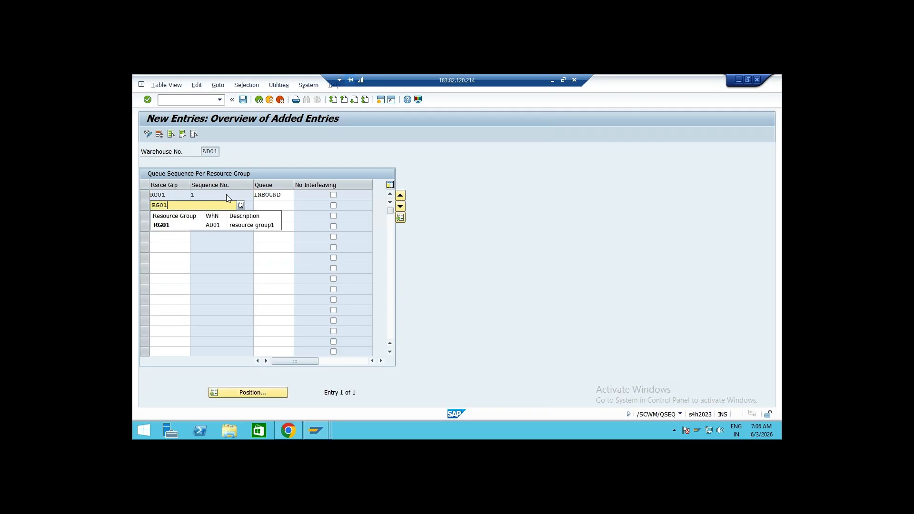
pyautogui.press('Tab')
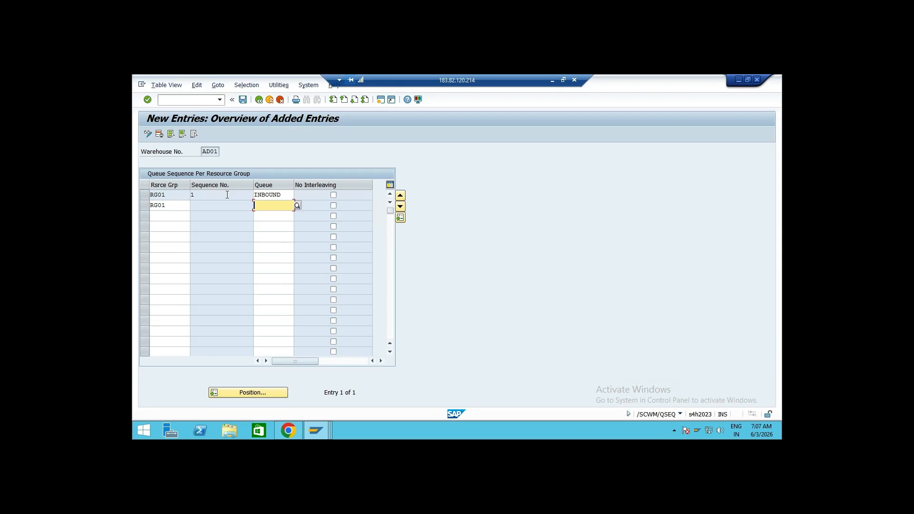
pyautogui.click(297, 206)
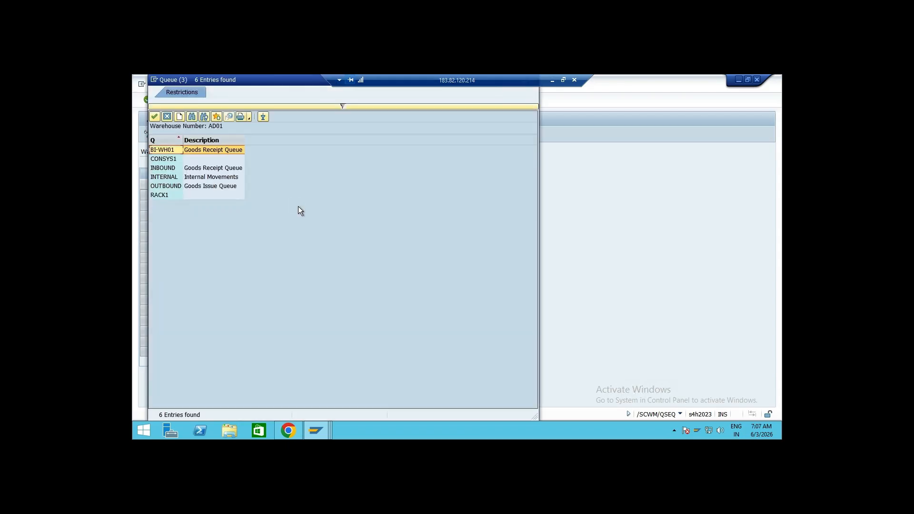
pyautogui.doubleClick(201, 187)
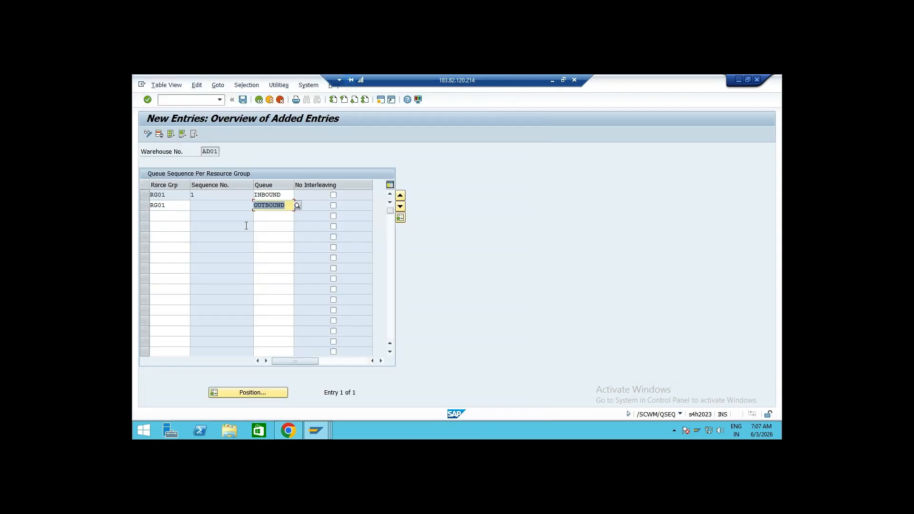
# Add a third RG01 queue sequence row with queue INTERNAL, number the rows 2 and 3, then save and leave the view
pyautogui.click(184, 217)
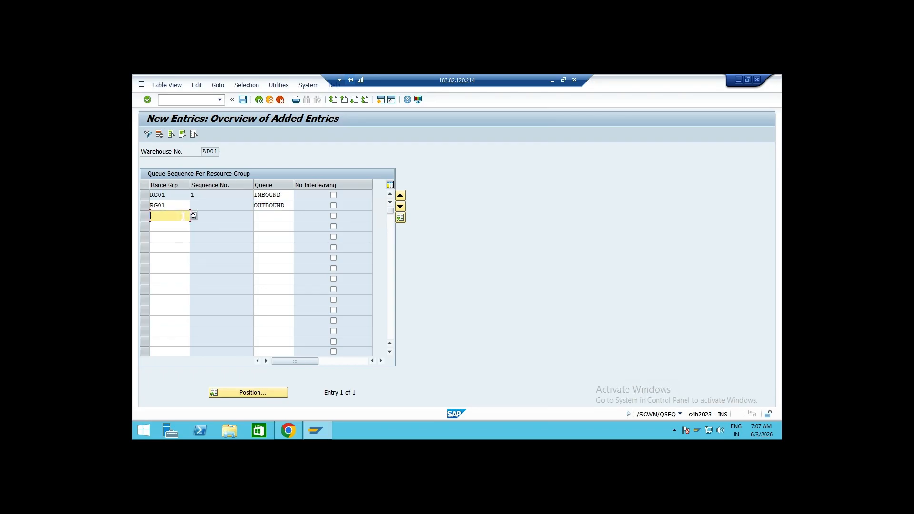
pyautogui.write('RG01')
pyautogui.press('Tab')
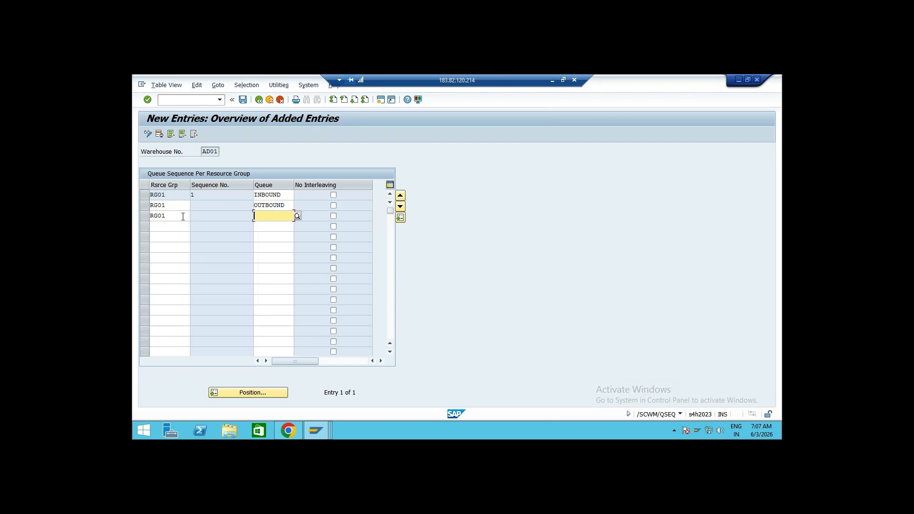
pyautogui.click(298, 216)
pyautogui.doubleClick(185, 178)
pyautogui.press('Return')
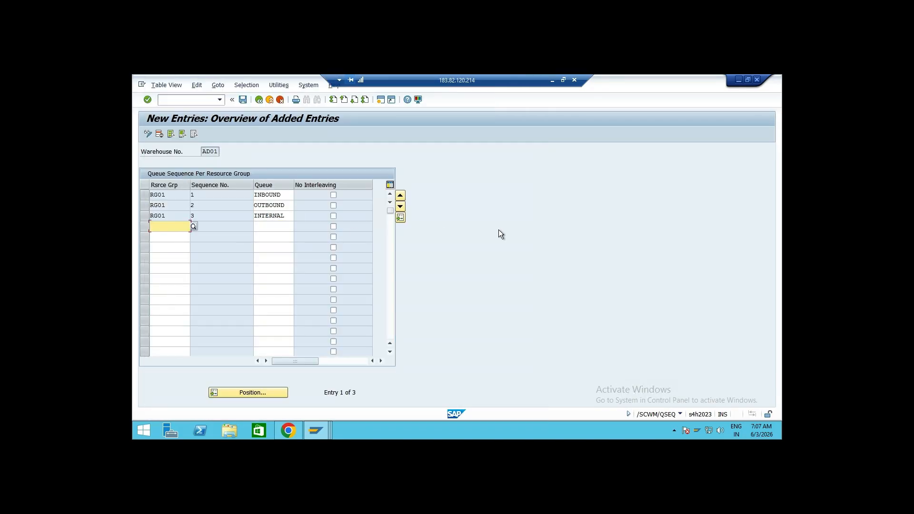
pyautogui.click(243, 100)
pyautogui.click(259, 99)
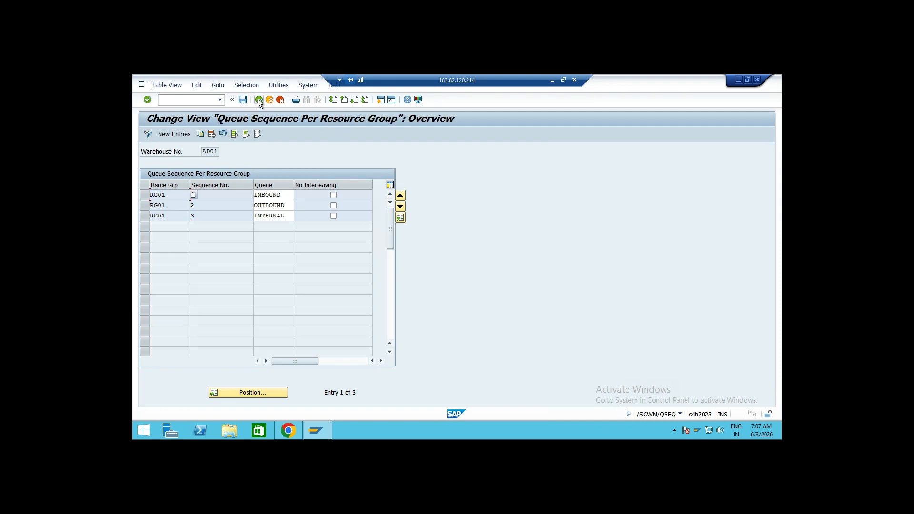
# Open Maintain Resource for warehouse AD01 in change mode and start a new resource entry named after the operator
pyautogui.doubleClick(247, 297)
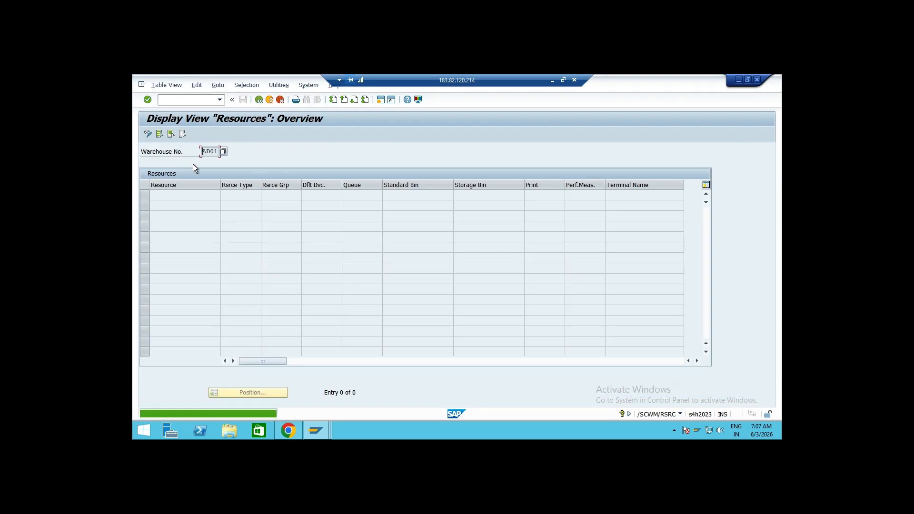
pyautogui.click(148, 136)
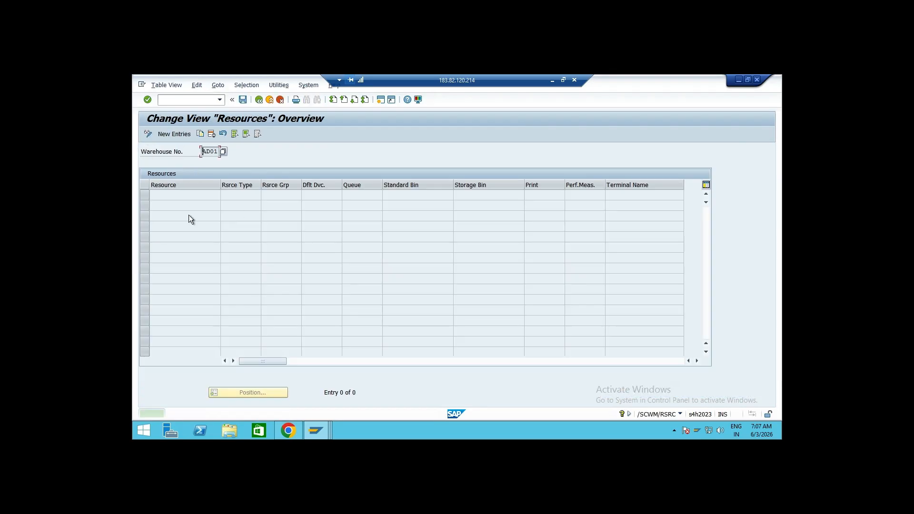
pyautogui.click(174, 134)
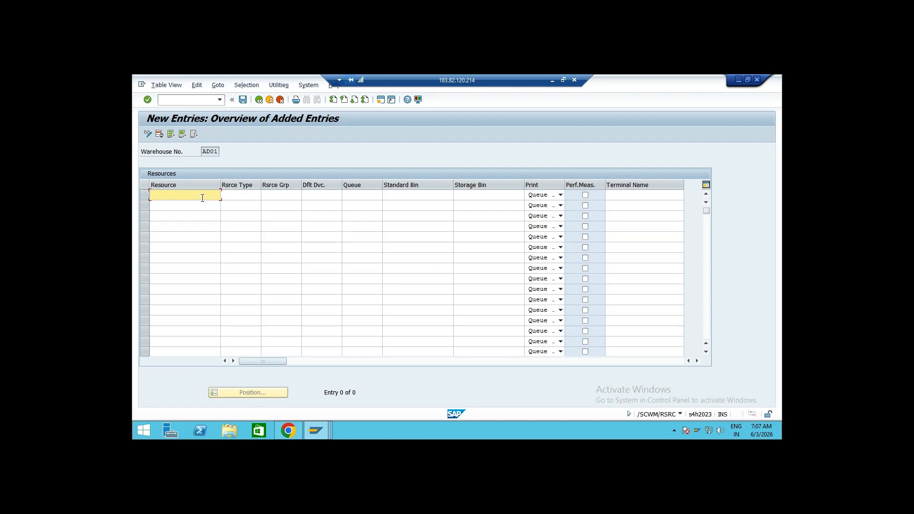
pyautogui.write('Ratna')
pyautogui.press('Tab')
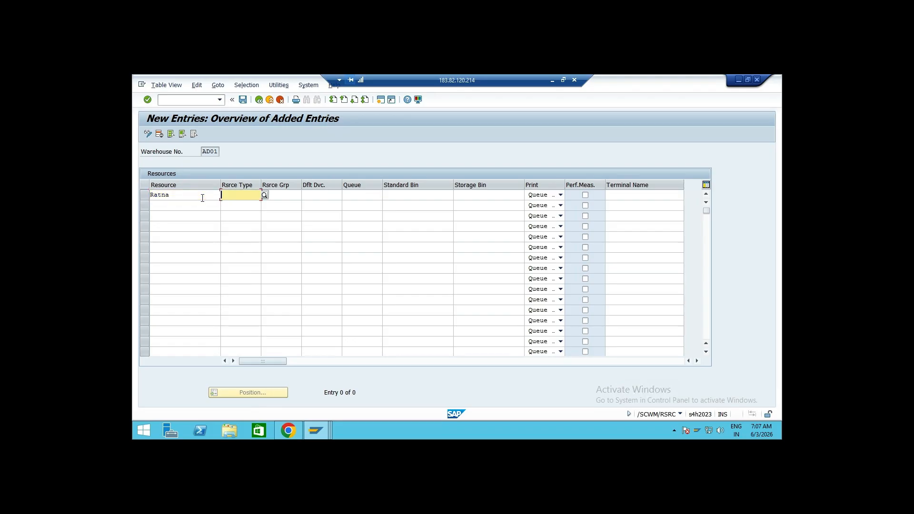
# Assign the new resource type RSU1, resource group RG01 and default presentation device AD01, then confirm the entry
pyautogui.click(265, 196)
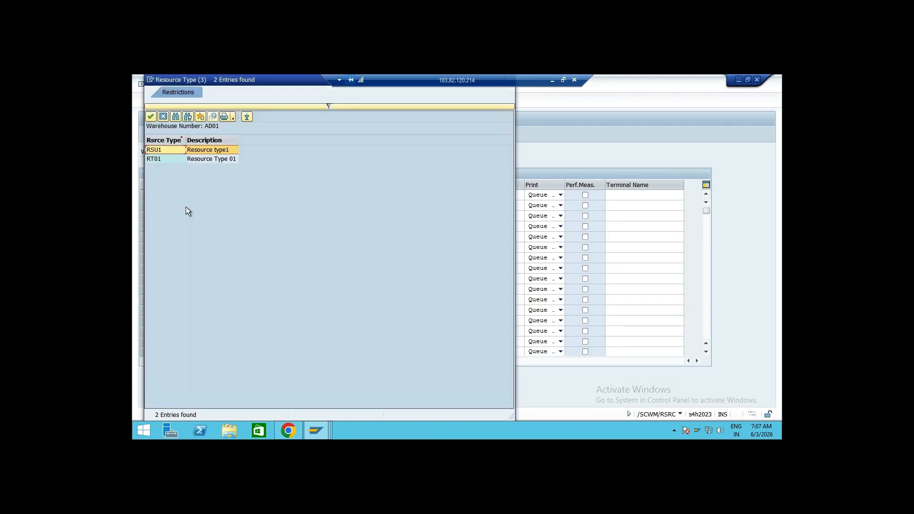
pyautogui.doubleClick(167, 149)
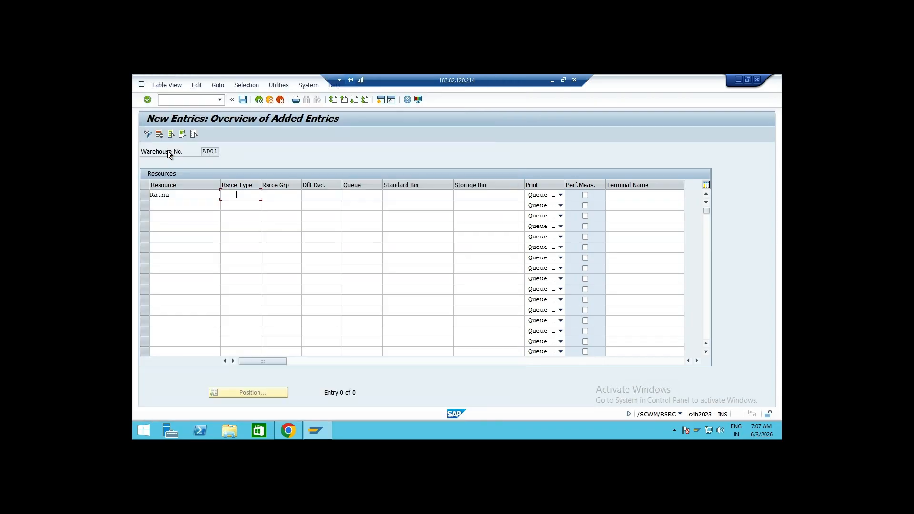
pyautogui.click(294, 195)
pyautogui.click(304, 195)
pyautogui.doubleClick(171, 138)
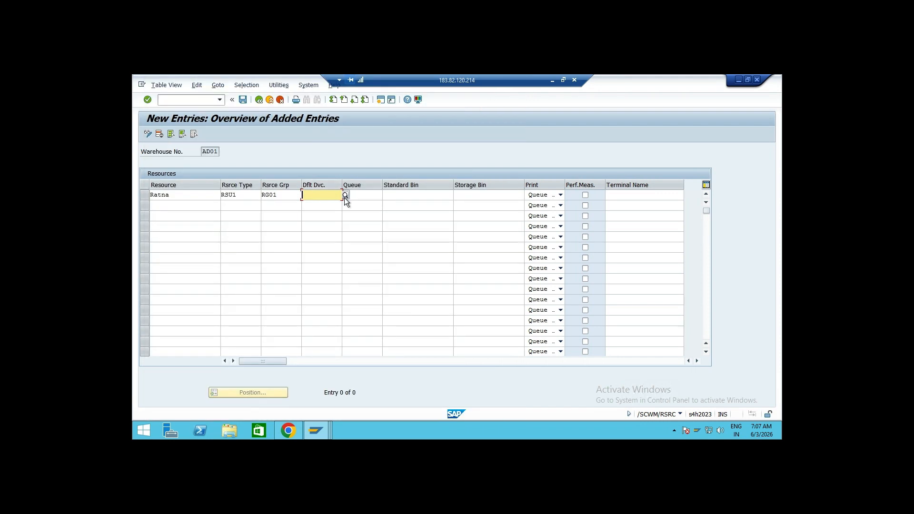
pyautogui.click(346, 194)
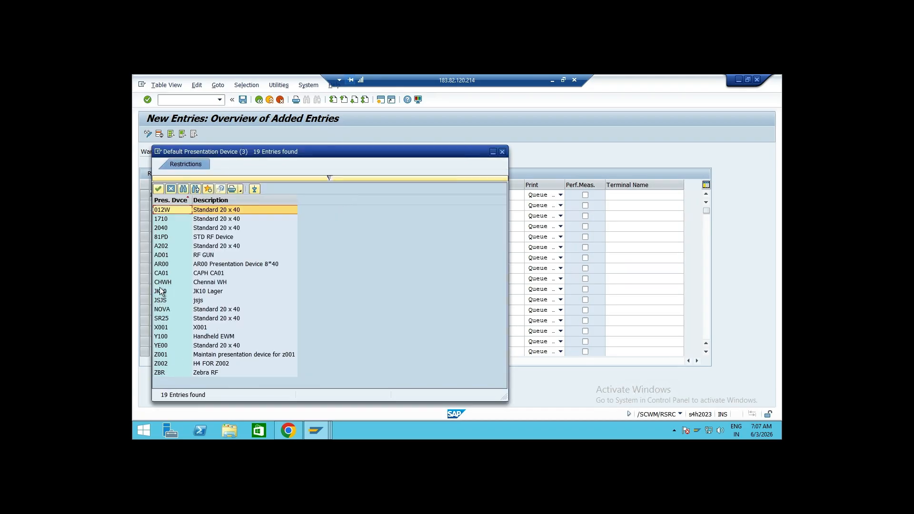
pyautogui.click(163, 256)
pyautogui.doubleClick(162, 256)
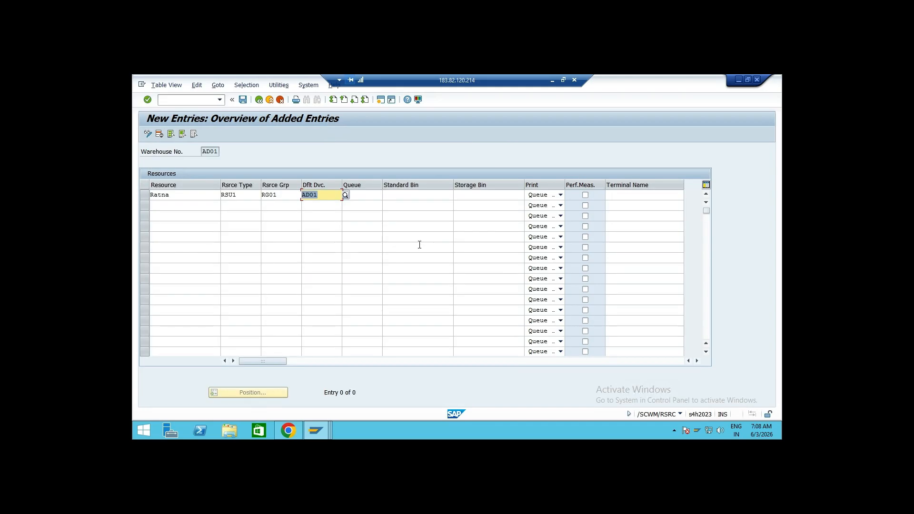
pyautogui.press('Return')
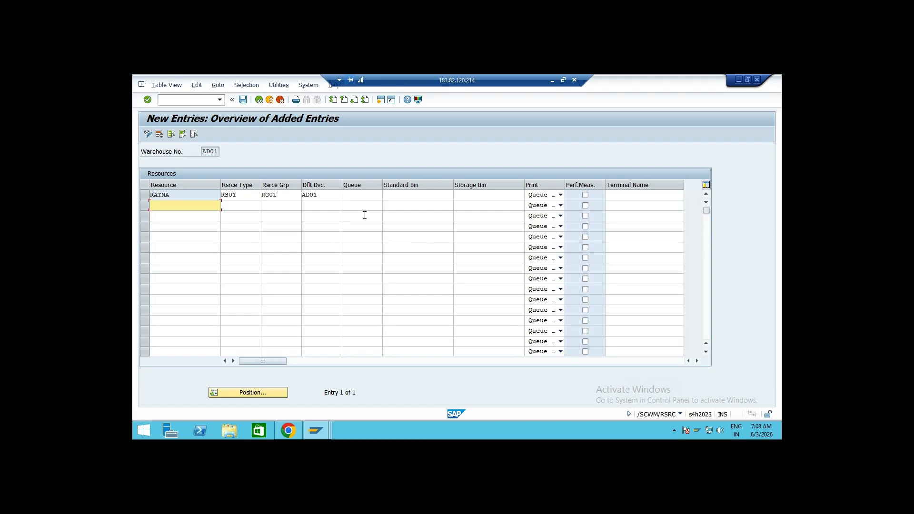
# Save the new resource and return to the Easy Access menu
pyautogui.click(324, 194)
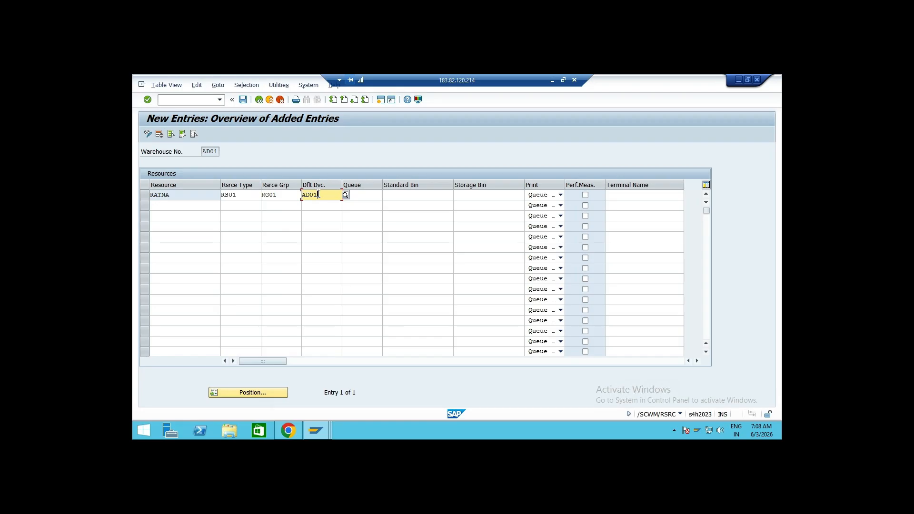
pyautogui.click(173, 195)
pyautogui.moveTo(172, 195); pyautogui.dragTo(145, 195)
pyautogui.click(137, 197)
pyautogui.click(150, 195)
pyautogui.click(146, 195)
pyautogui.click(315, 195)
pyautogui.moveTo(179, 195); pyautogui.dragTo(138, 195)
pyautogui.click(138, 196)
pyautogui.click(320, 195)
pyautogui.click(243, 99)
pyautogui.click(258, 101)
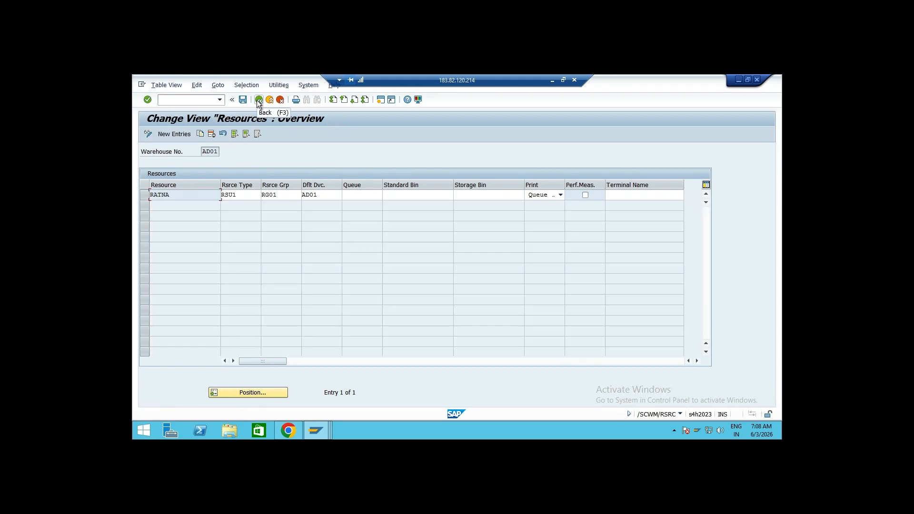
pyautogui.click(258, 100)
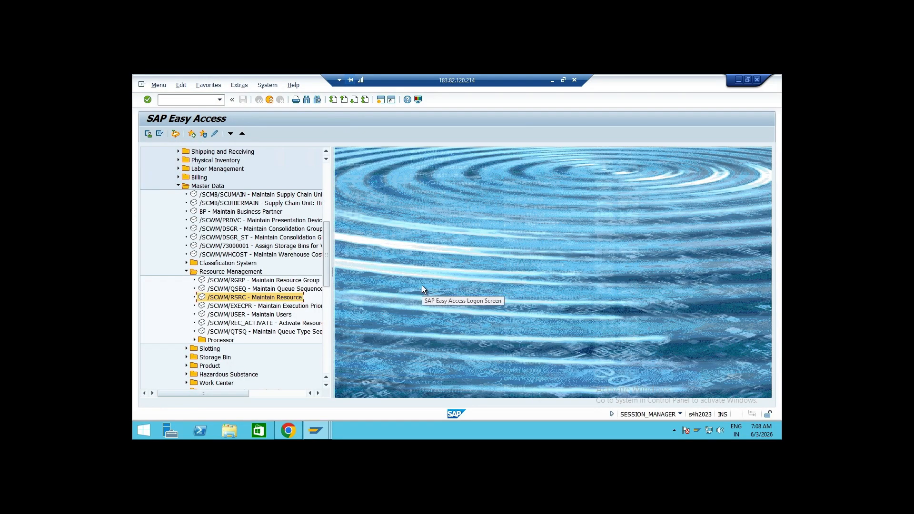
# Open Maintain Users for RF and position the list at user S23EWM32
pyautogui.doubleClick(235, 315)
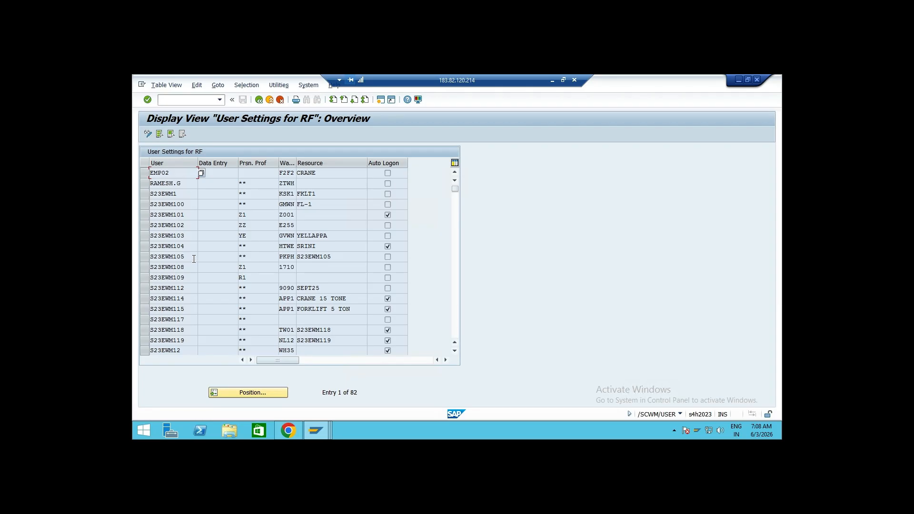
pyautogui.click(263, 393)
pyautogui.write('S23EWM32')
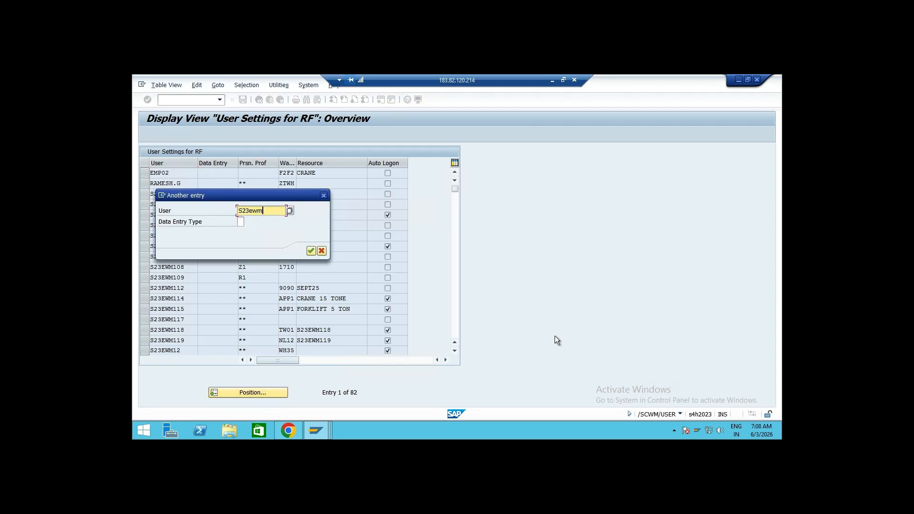
pyautogui.press('Return')
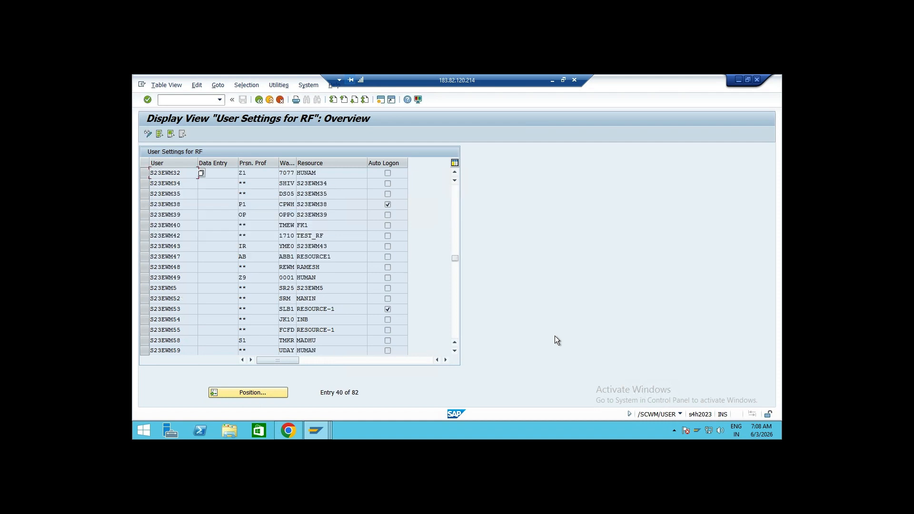
pyautogui.click(219, 175)
pyautogui.click(254, 174)
pyautogui.write('Z1')
pyautogui.click(291, 173)
# Switch to another SAP session and start transaction /n/scwm/rfui to check the RF logon screen
pyautogui.click(322, 427)
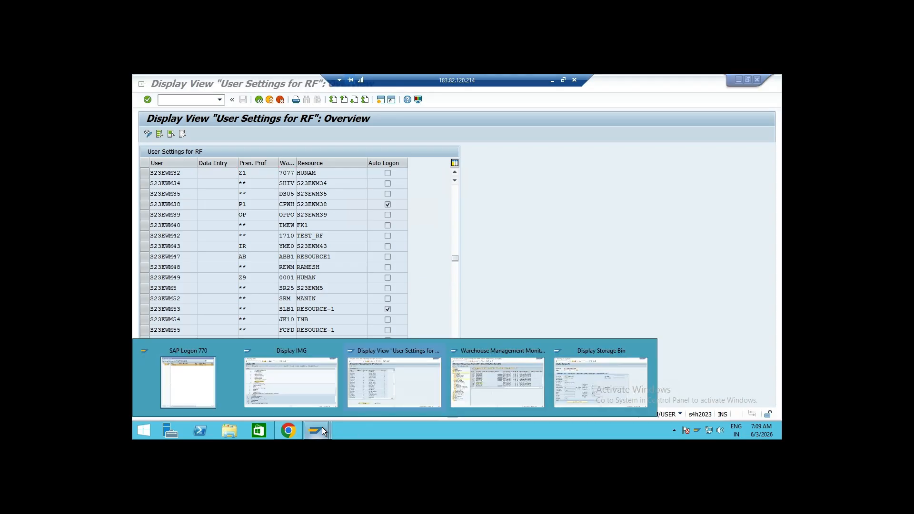
pyautogui.click(601, 380)
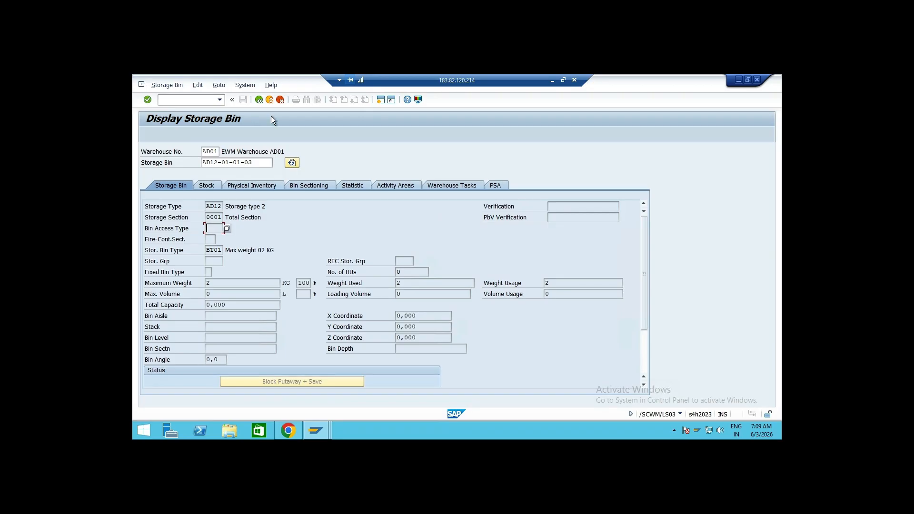
pyautogui.click(260, 99)
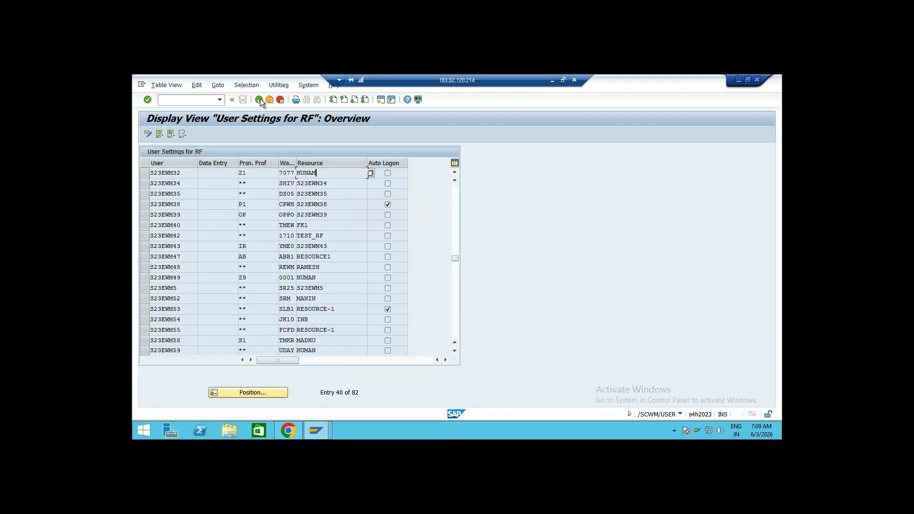
pyautogui.click(313, 431)
pyautogui.click(532, 382)
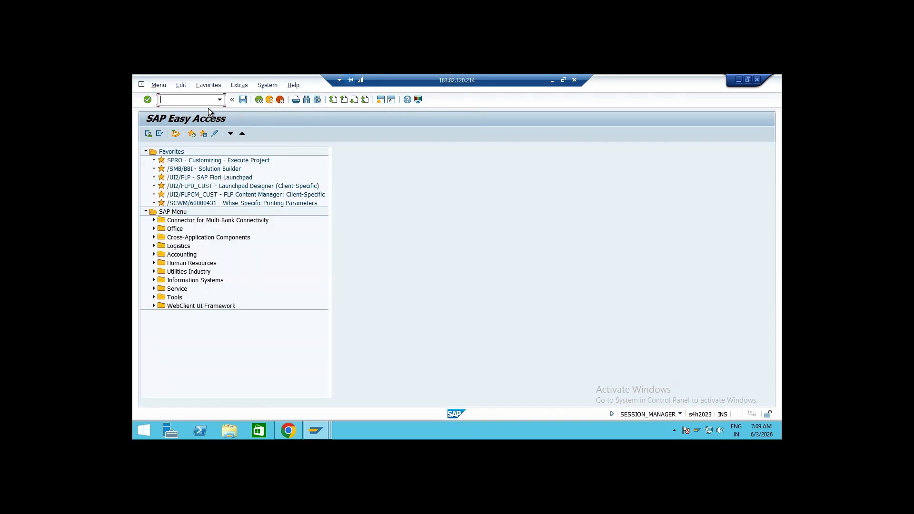
pyautogui.click(219, 100)
pyautogui.click(199, 117)
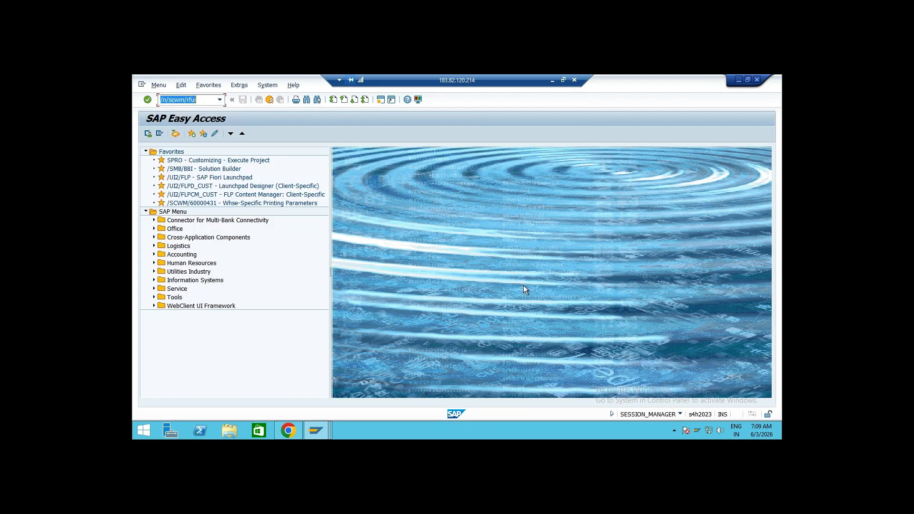
pyautogui.press('Return')
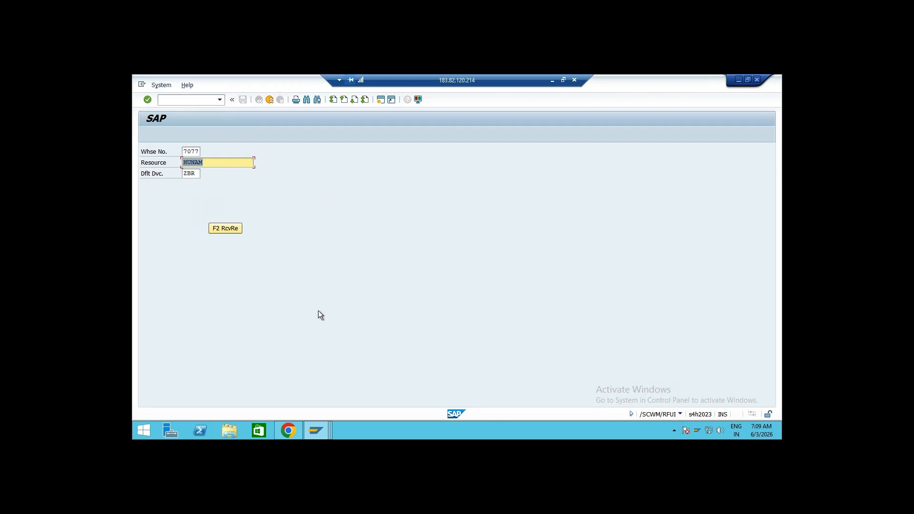
# Return to the RF user settings, switch to change mode and reposition the list at user S23EWM32
pyautogui.click(317, 436)
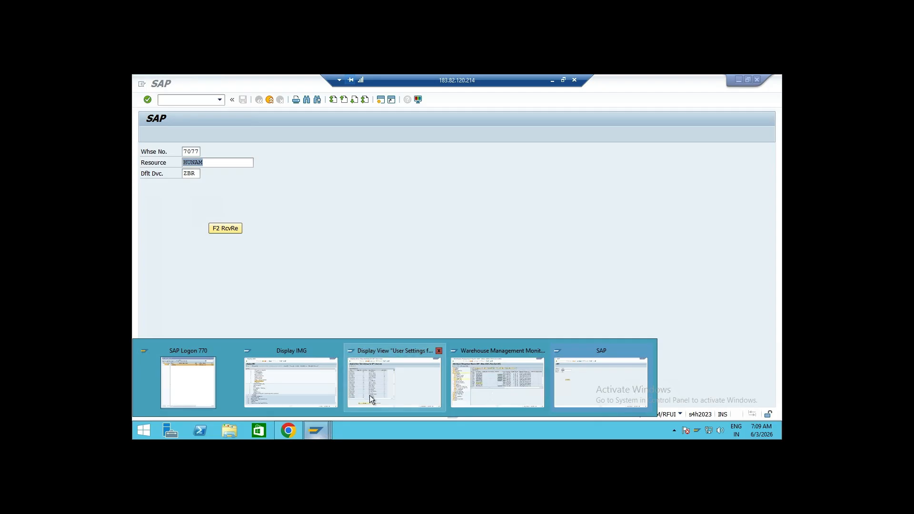
pyautogui.click(384, 387)
pyautogui.moveTo(324, 174); pyautogui.dragTo(292, 174)
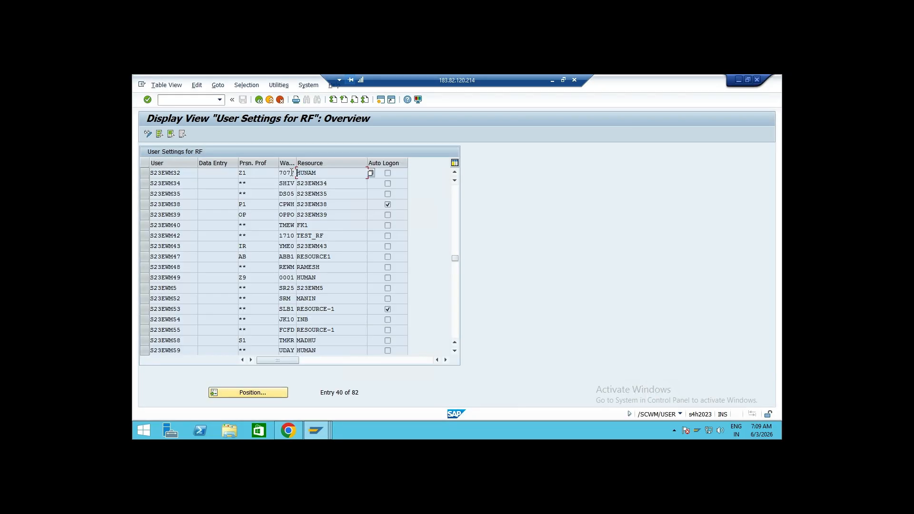
pyautogui.click(148, 133)
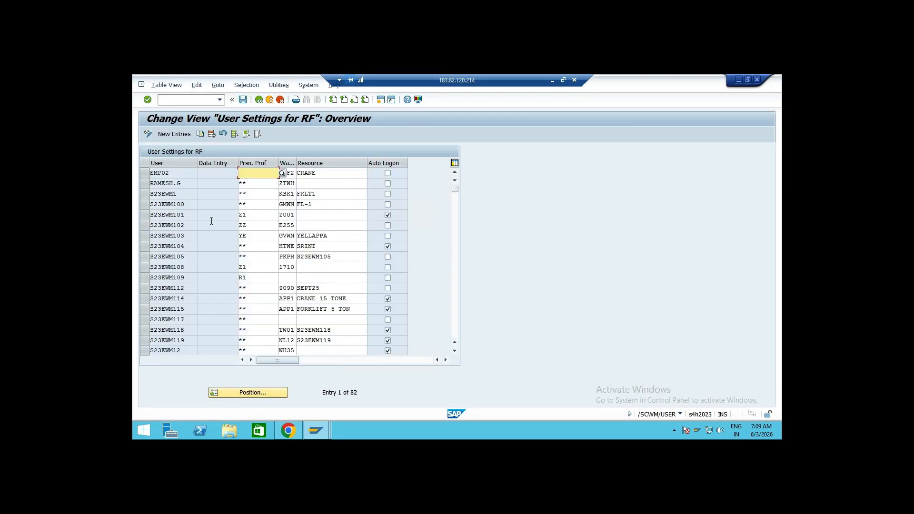
pyautogui.click(253, 392)
pyautogui.click(257, 211)
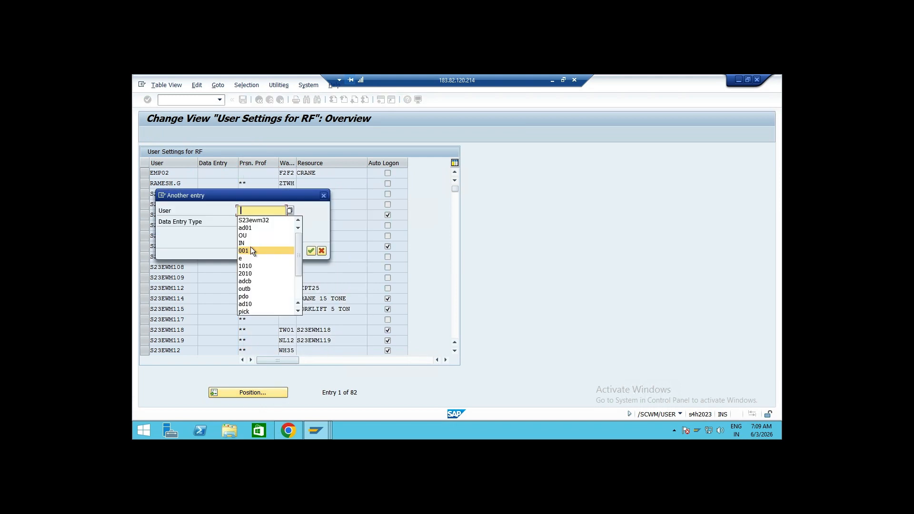
pyautogui.click(256, 221)
pyautogui.click(311, 250)
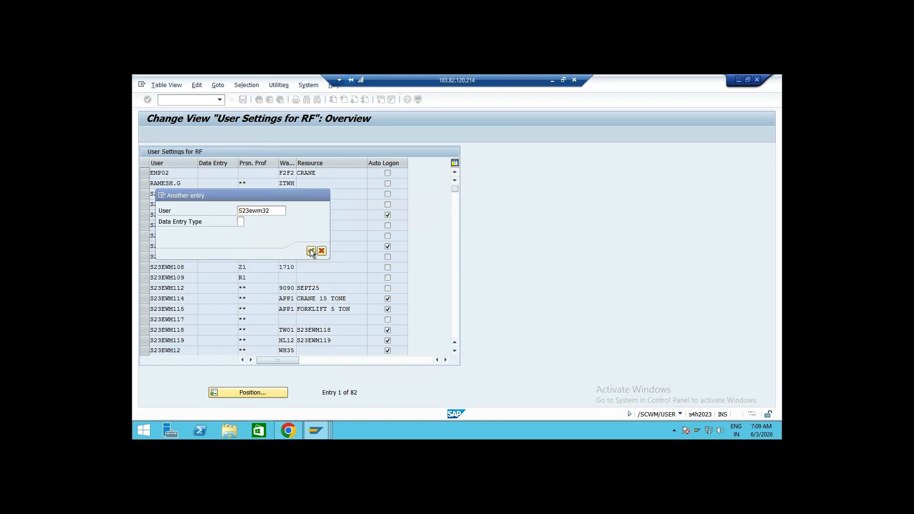
# Set user S23EWM32's personalization profile to the AD01 standard personalization profile **
pyautogui.press('Delete')
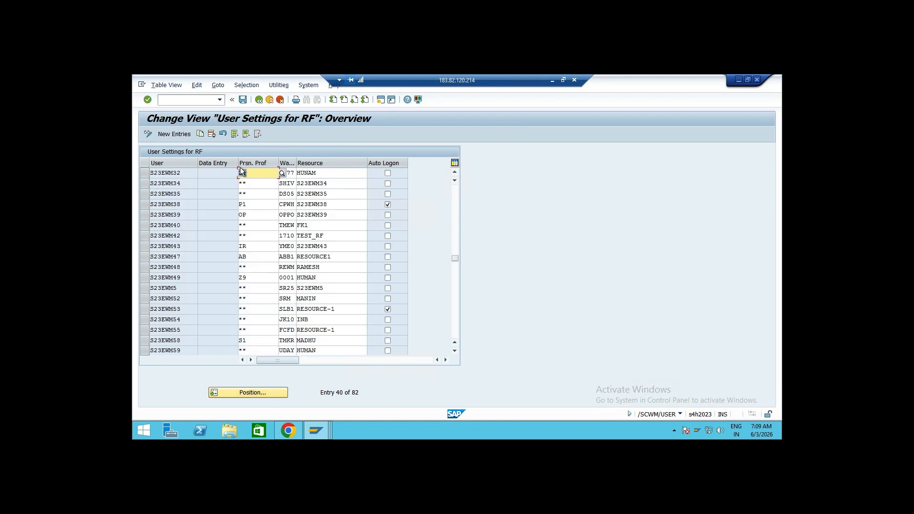
pyautogui.click(282, 174)
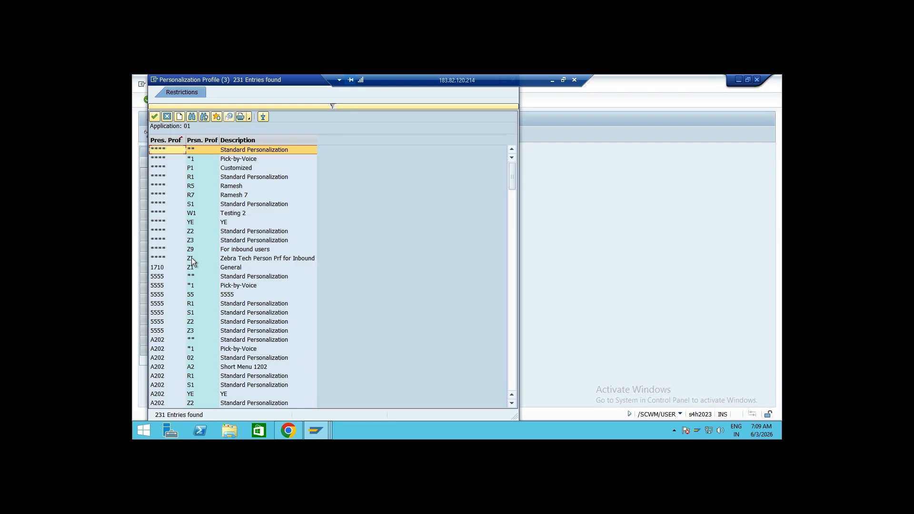
pyautogui.scroll(-12, 196, 322)
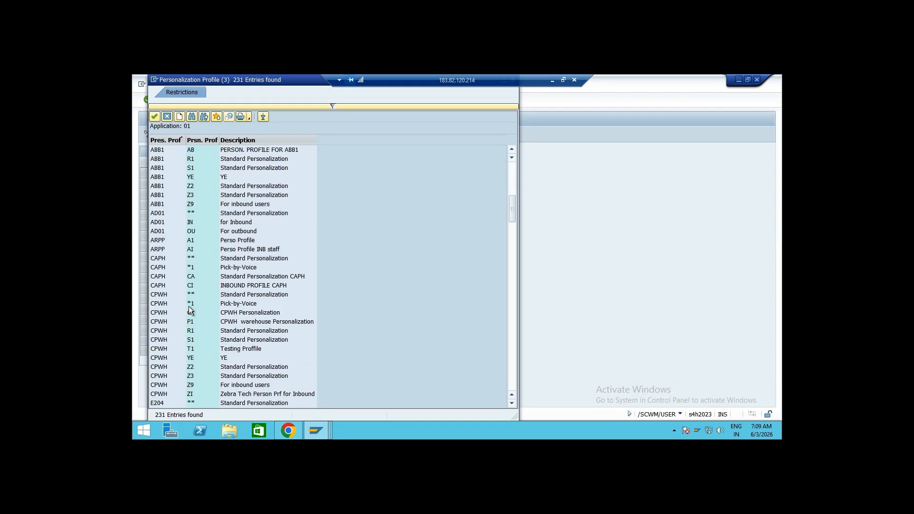
pyautogui.doubleClick(158, 213)
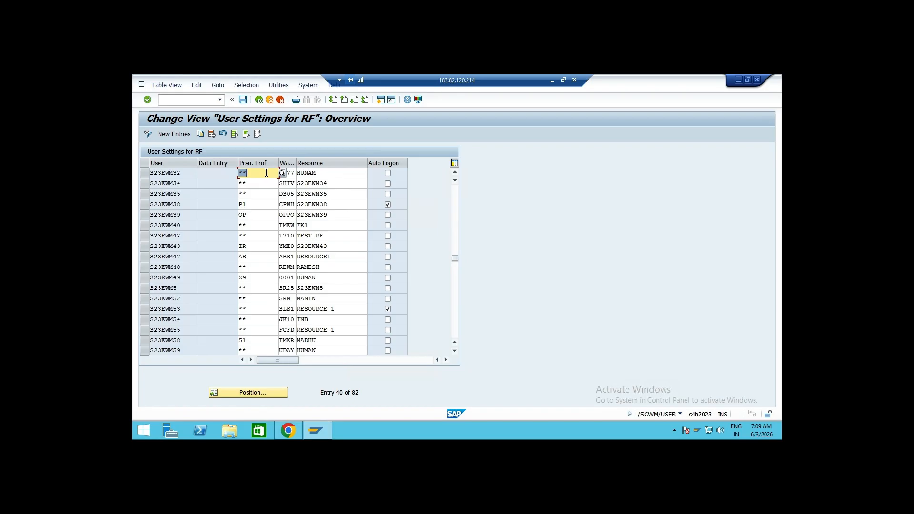
# Set user S23EWM32's personalization profile to IN and its warehouse to AD01
pyautogui.write('IN')
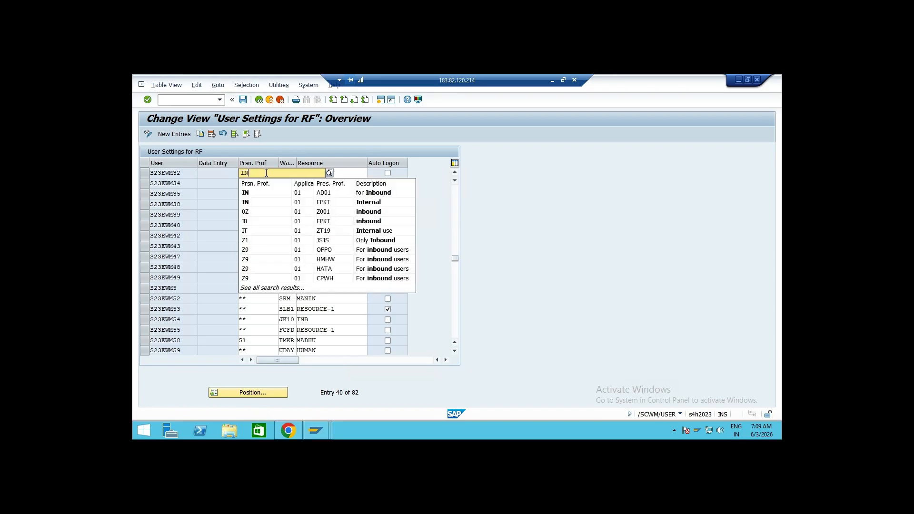
pyautogui.click(278, 195)
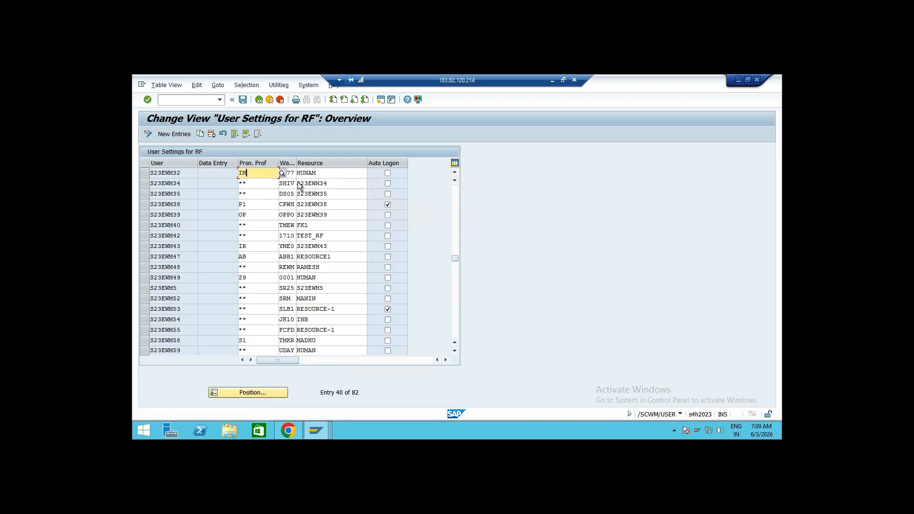
pyautogui.press('Tab')
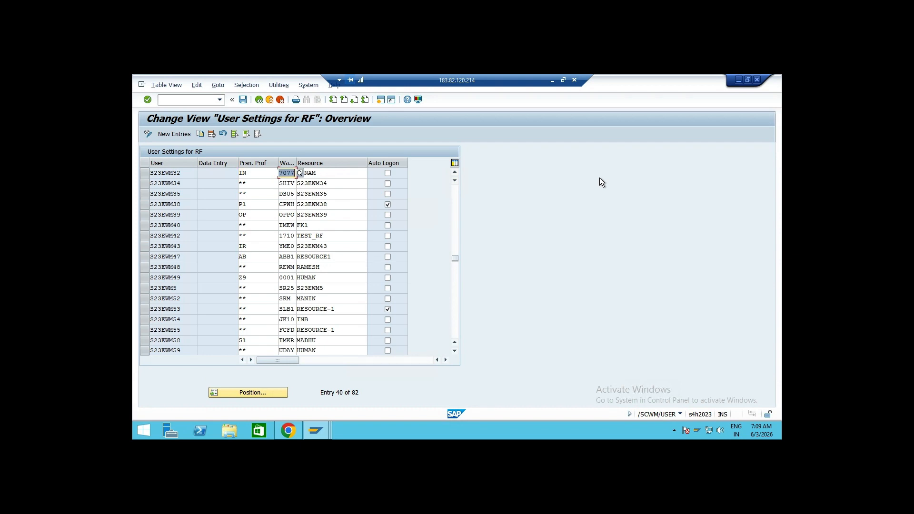
pyautogui.write('AD01')
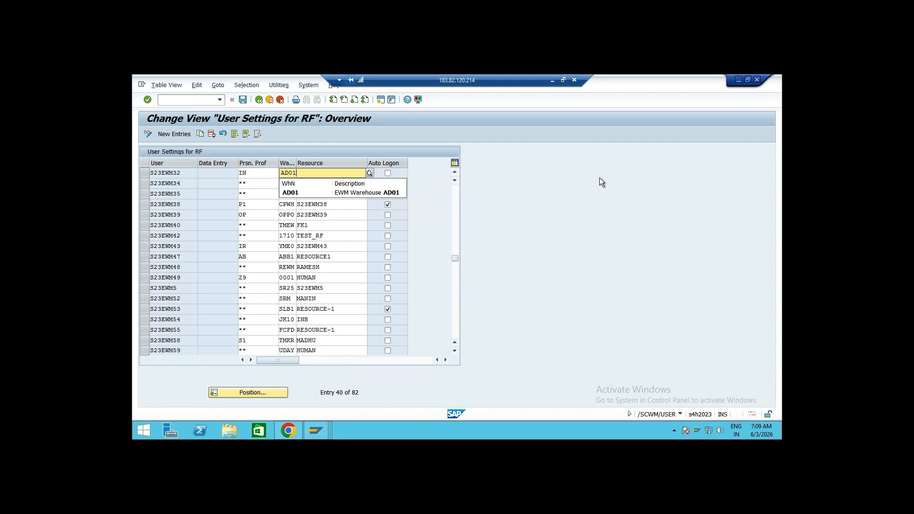
pyautogui.press('Tab')
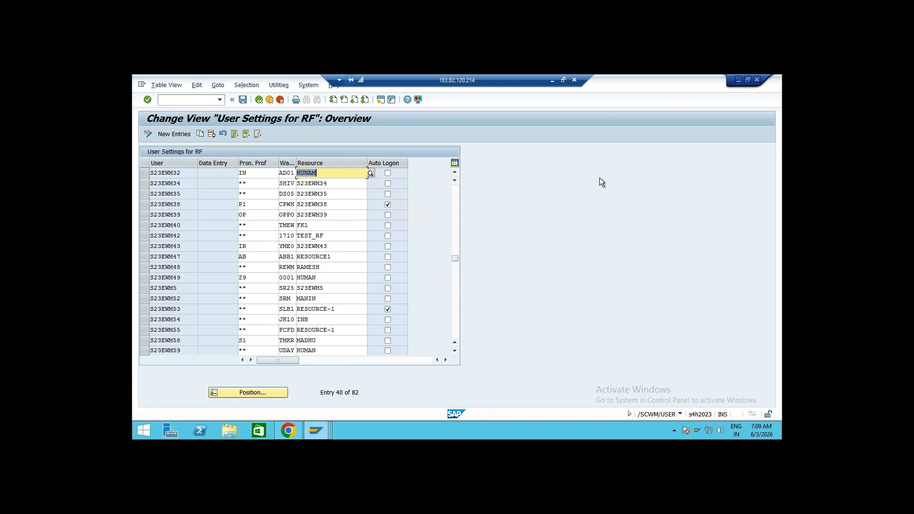
# Assign resource RATNA from warehouse AD01 to the user and save the RF user settings
pyautogui.click(371, 173)
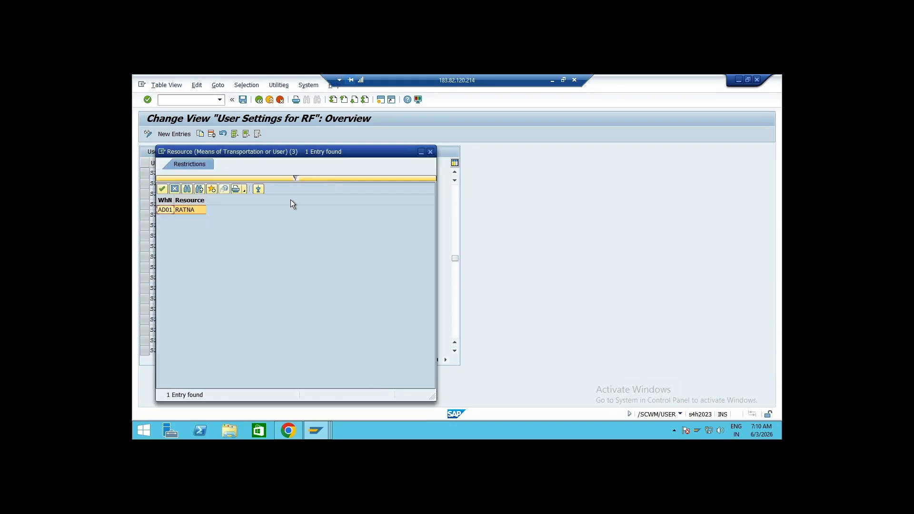
pyautogui.click(196, 210)
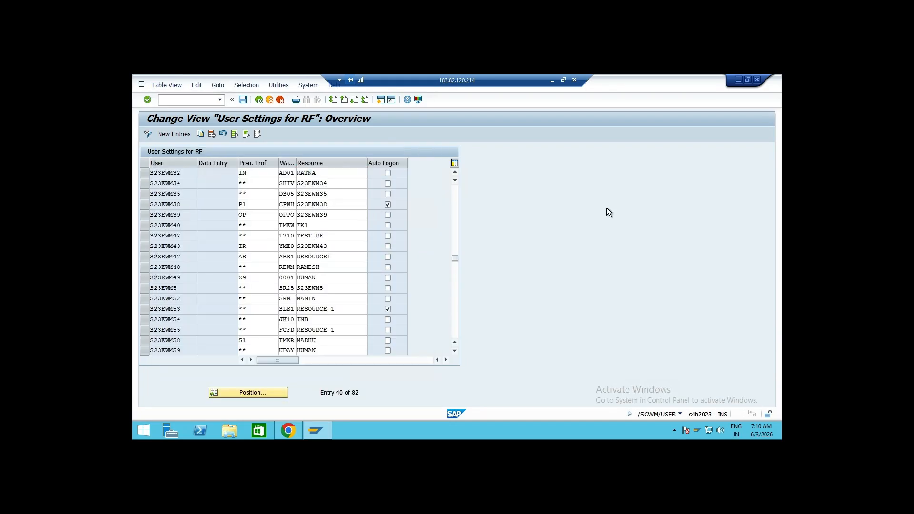
pyautogui.click(242, 99)
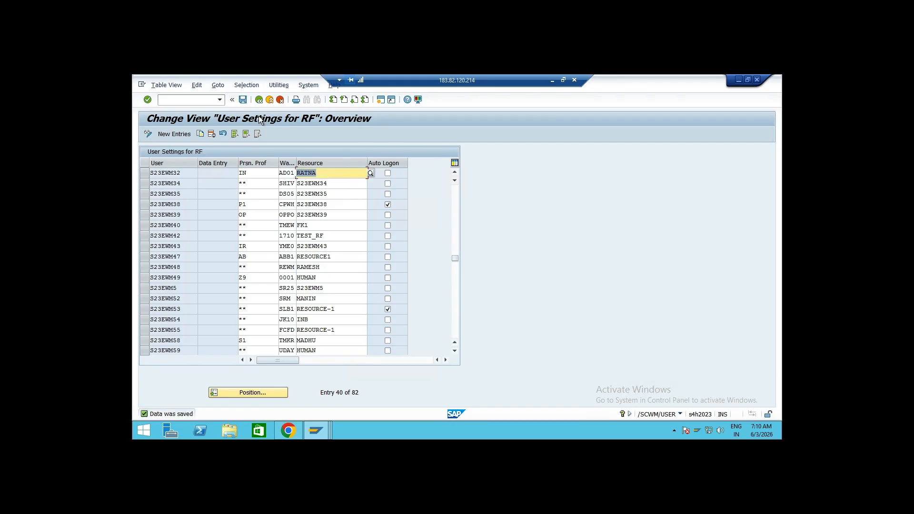
# Switch to the RF session, restart transaction /n/scwm/rfui and log on with warehouse AD01 and resource RATNA
pyautogui.click(316, 431)
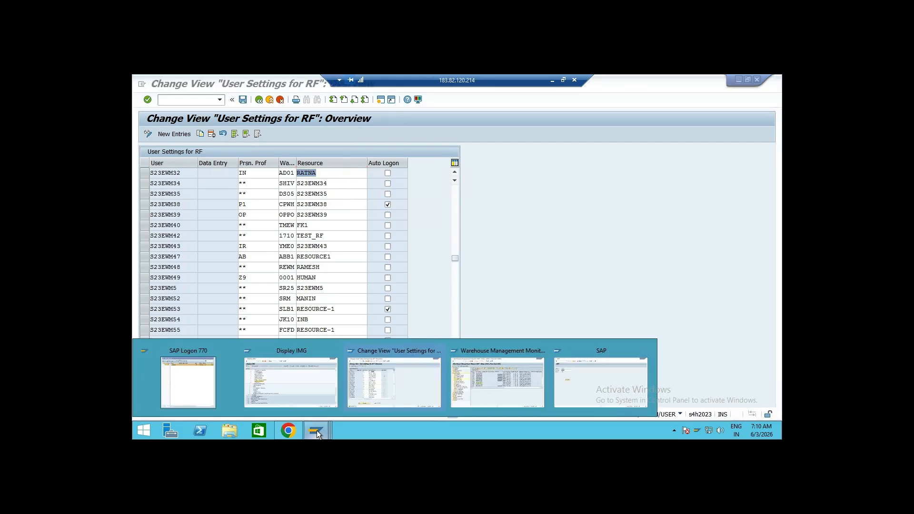
pyautogui.click(564, 383)
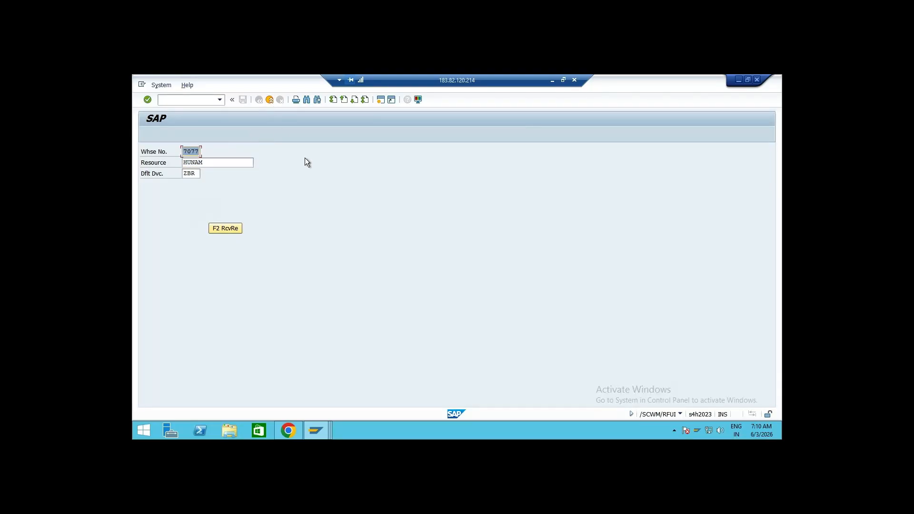
pyautogui.click(183, 98)
pyautogui.write('/n')
pyautogui.press('Return')
pyautogui.click(219, 99)
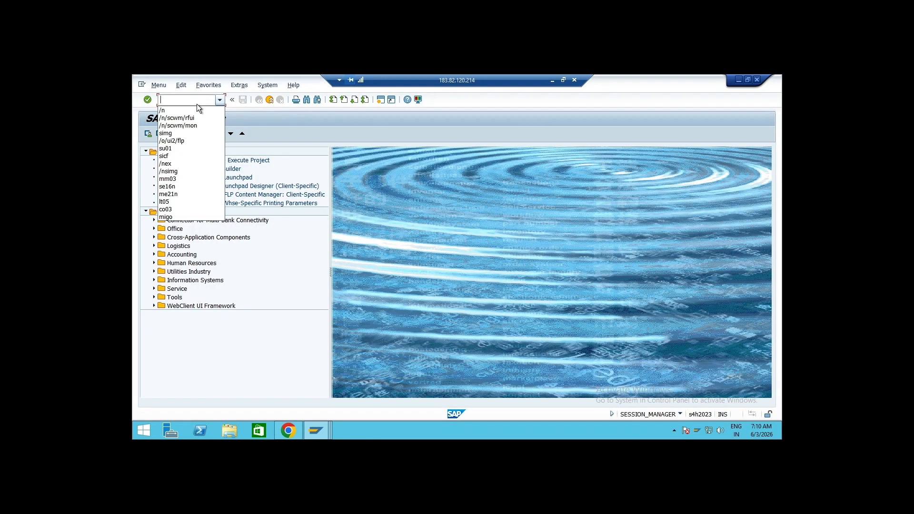
pyautogui.click(194, 117)
pyautogui.press('Return')
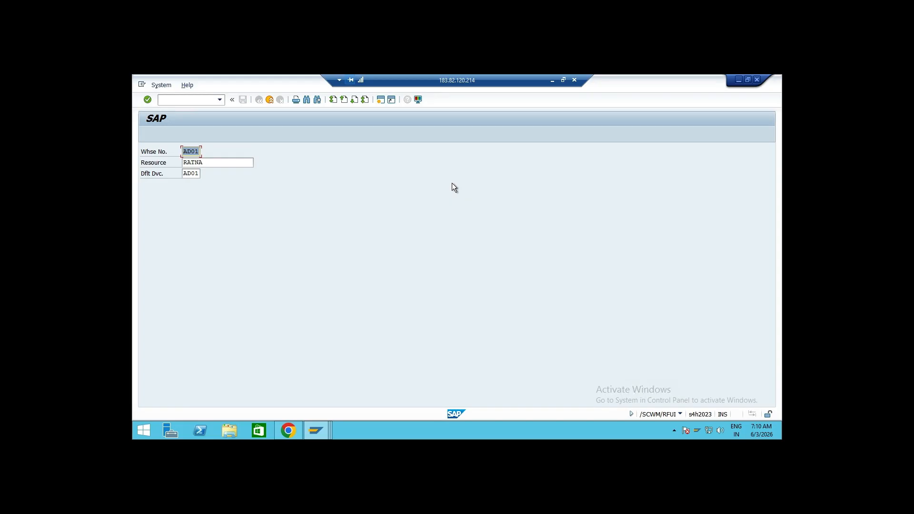
pyautogui.press('Return')
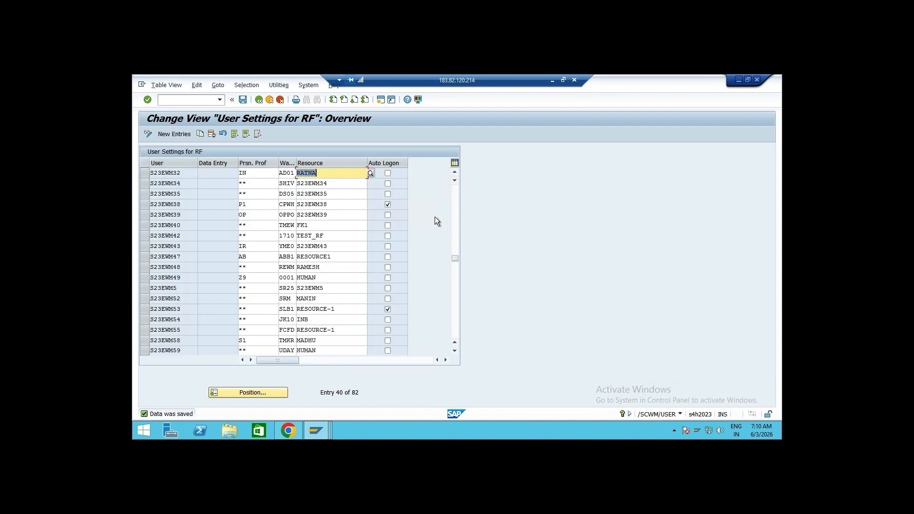
# Change user S23EWM32's personalization profile to OU and save the settings
pyautogui.click(252, 173)
pyautogui.press('BackSpace')
pyautogui.press('BackSpace')
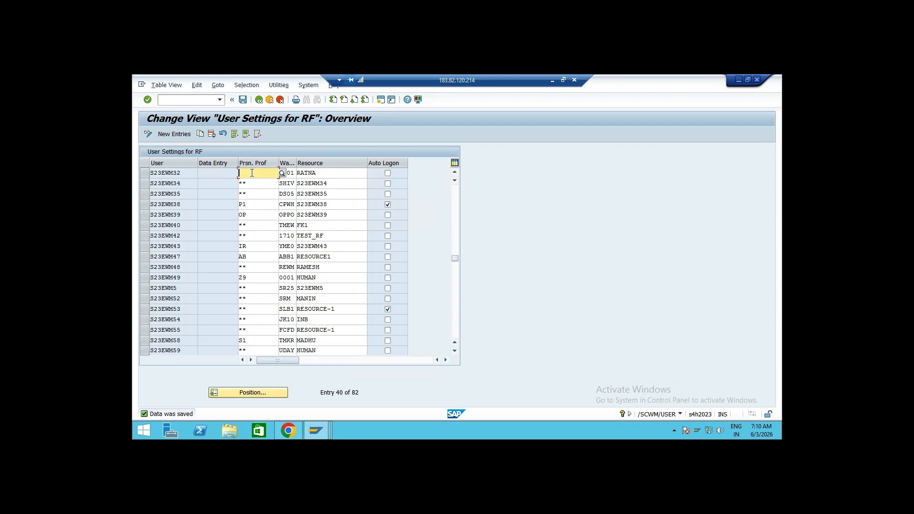
pyautogui.write('ou')
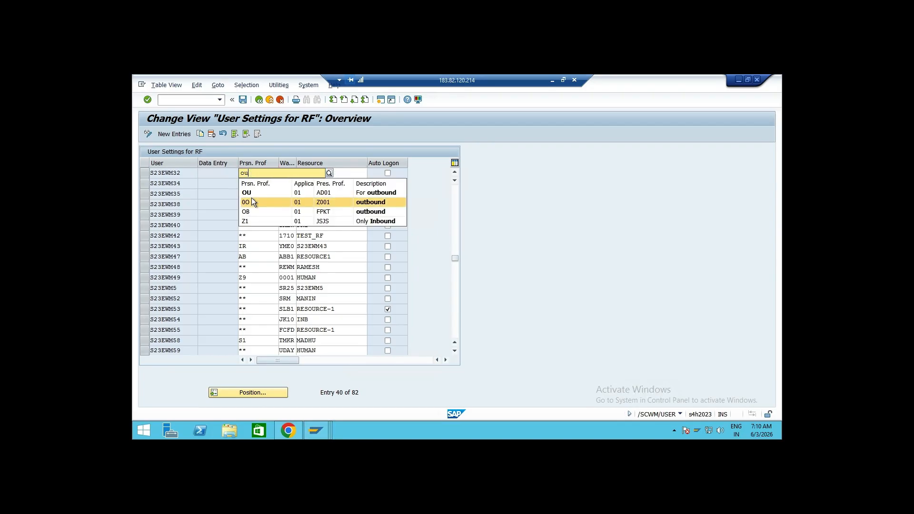
pyautogui.click(252, 192)
pyautogui.click(243, 100)
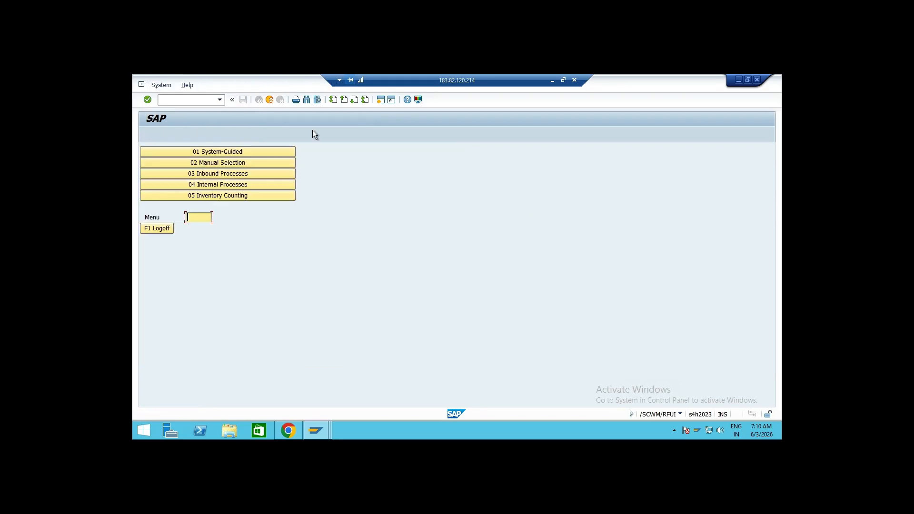
# End the RF transaction, restart /n/scwm/rfui and log on again to check the outbound menu
pyautogui.click(208, 100)
pyautogui.write('/n')
pyautogui.press('Return')
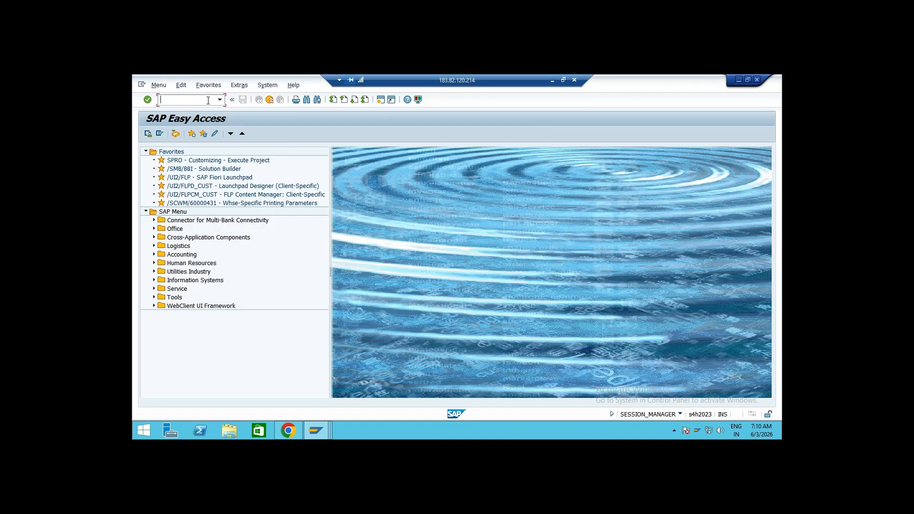
pyautogui.click(220, 100)
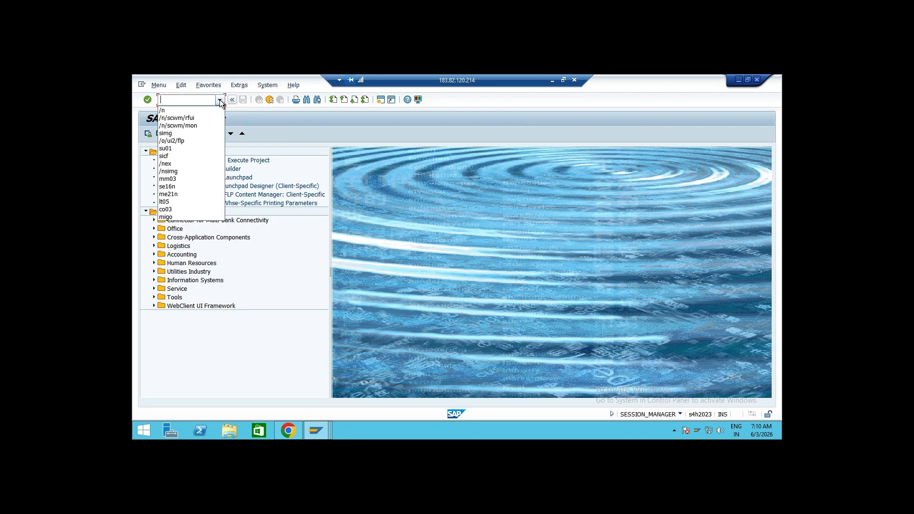
pyautogui.click(196, 117)
pyautogui.press('Return')
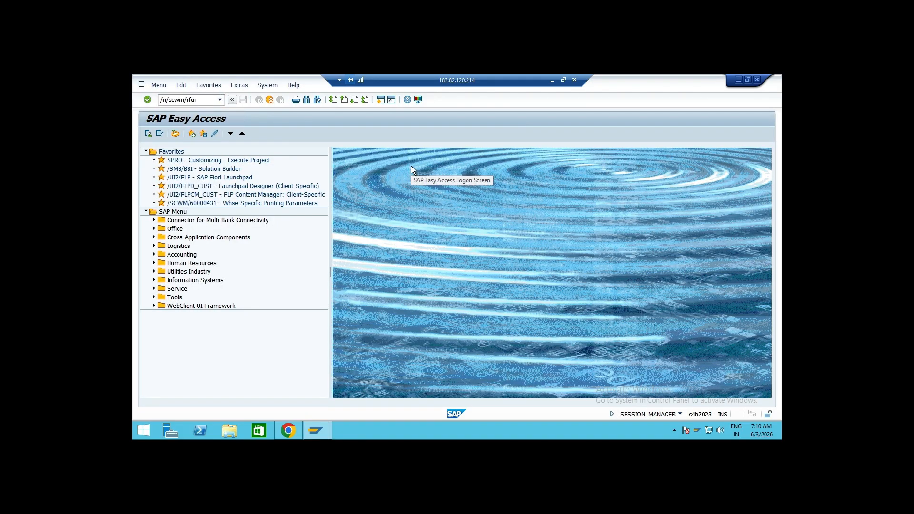
pyautogui.press('Return')
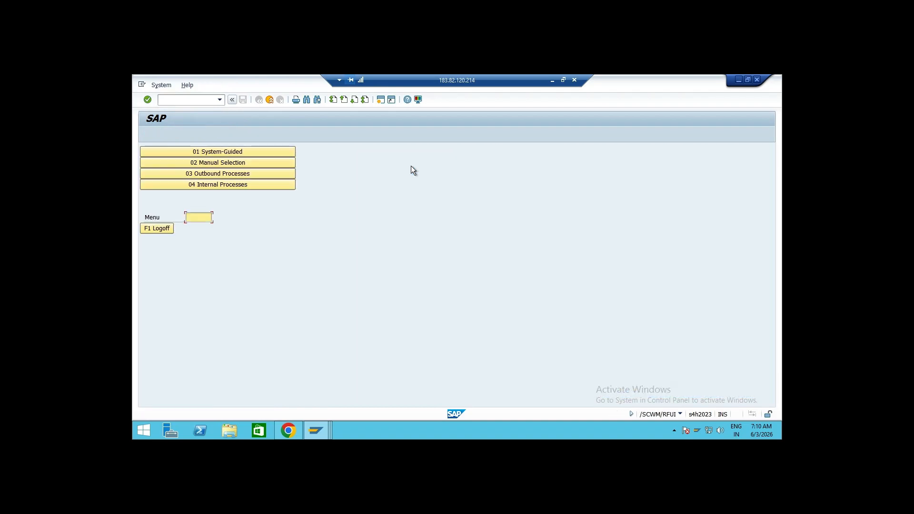
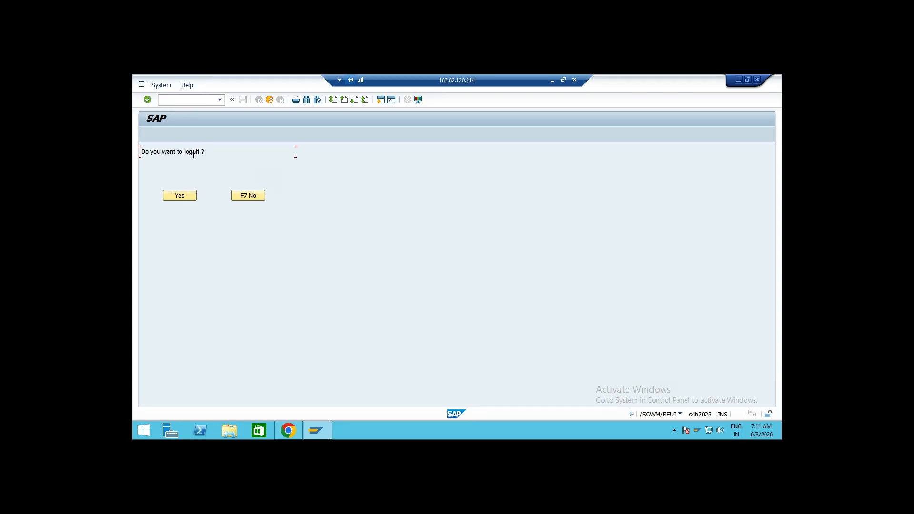
# Confirm logging off the RF session, end the transaction and restart /n/scwm/rfui to reach the RF logon screen
pyautogui.click(192, 195)
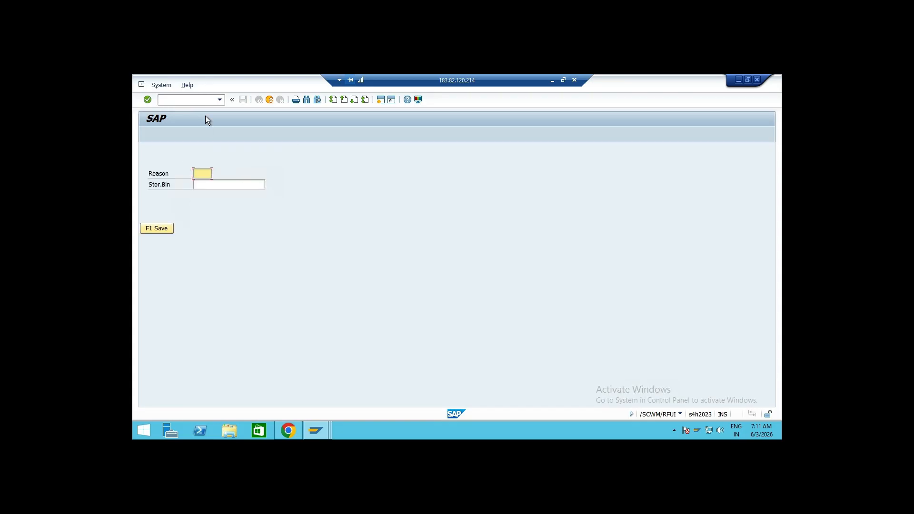
pyautogui.click(194, 100)
pyautogui.write('/n')
pyautogui.press('Return')
pyautogui.click(218, 102)
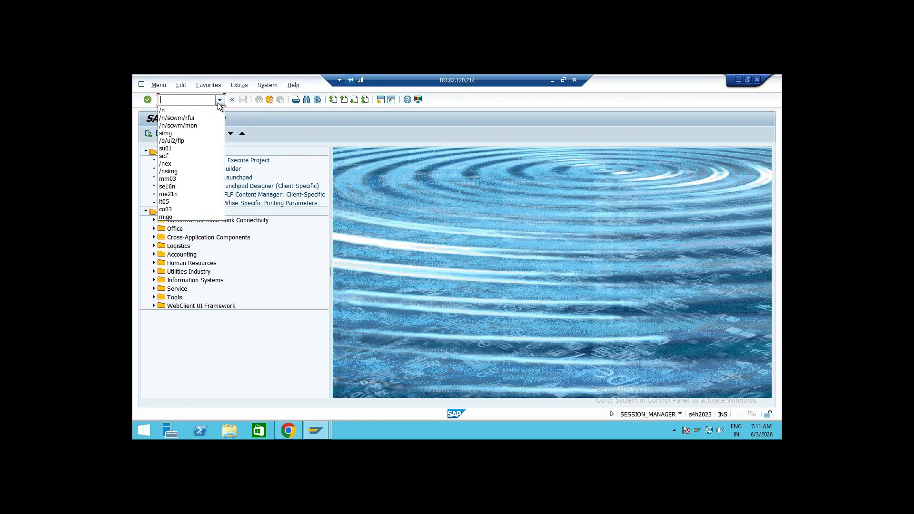
pyautogui.click(196, 117)
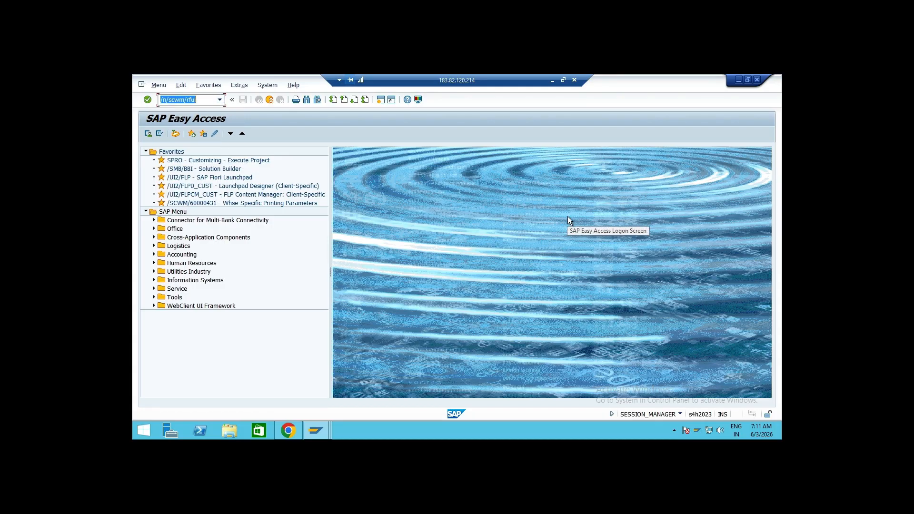
pyautogui.press('Return')
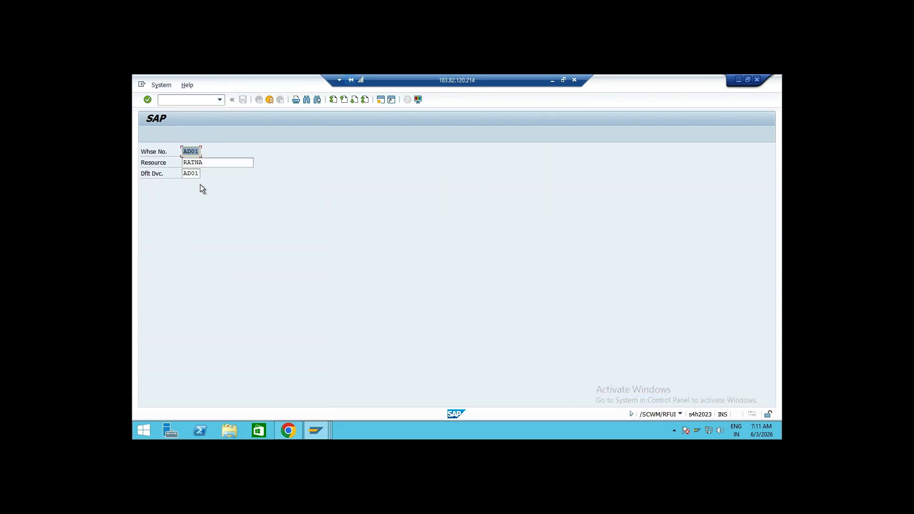
# End the RF transaction with /n in the RF session
pyautogui.click(207, 101)
pyautogui.write('/n')
pyautogui.press('Return')
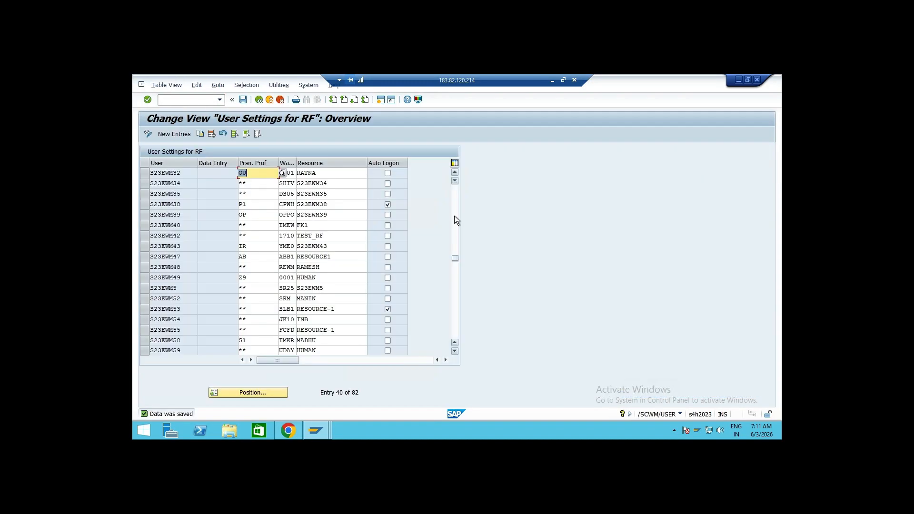
# Enable Auto Logon for user S23EWM32 in the RF user settings and save
pyautogui.click(388, 172)
pyautogui.click(243, 100)
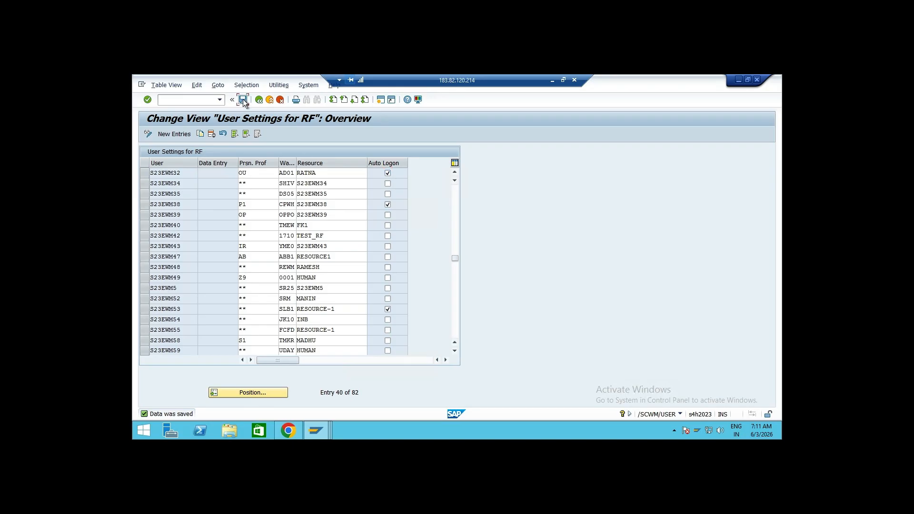
# Switch to the other session and restart transaction /n/scwm/rfui
pyautogui.hotkey('alt', 'Tab')
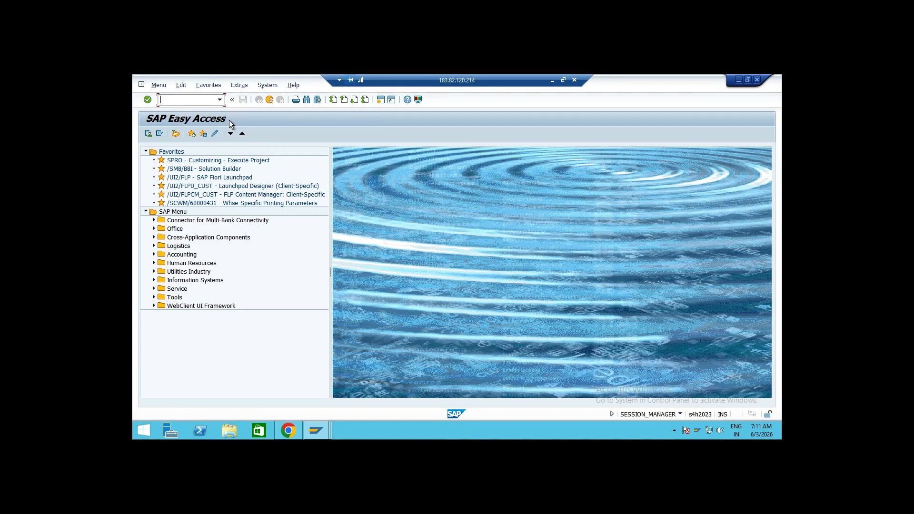
pyautogui.click(220, 100)
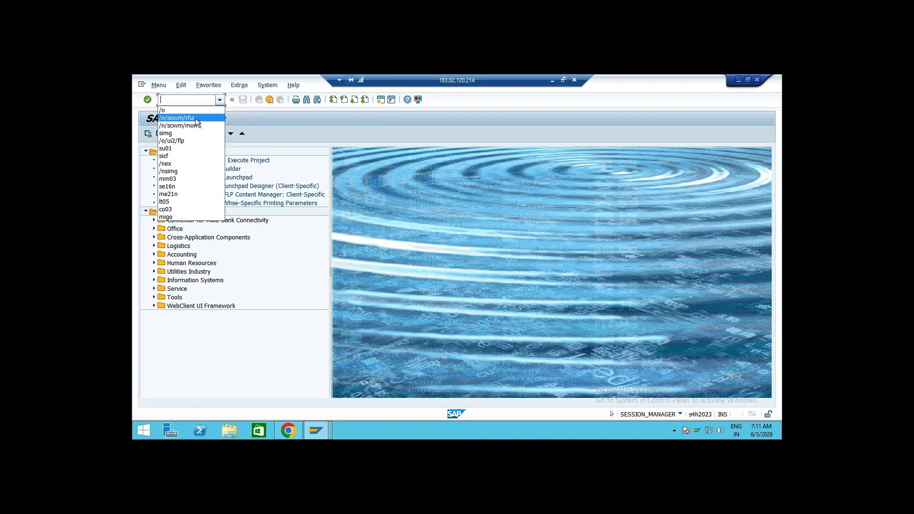
pyautogui.click(196, 118)
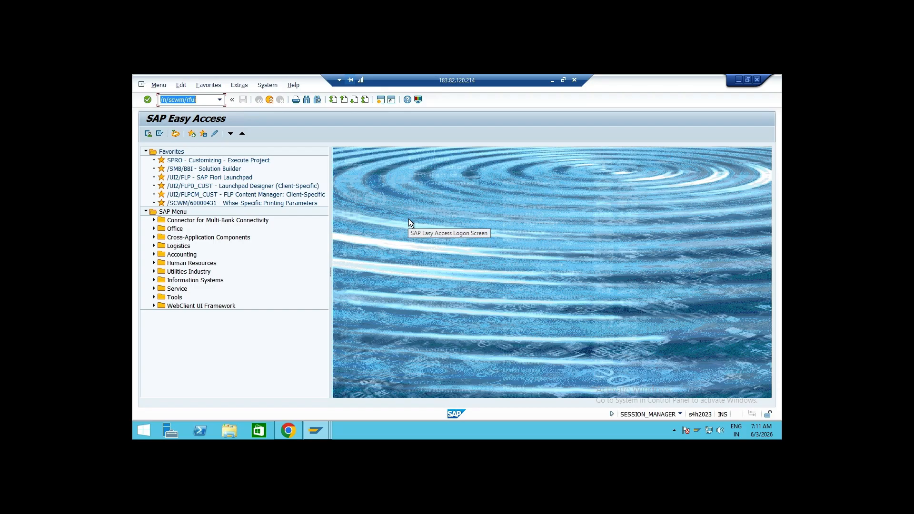
pyautogui.press('Return')
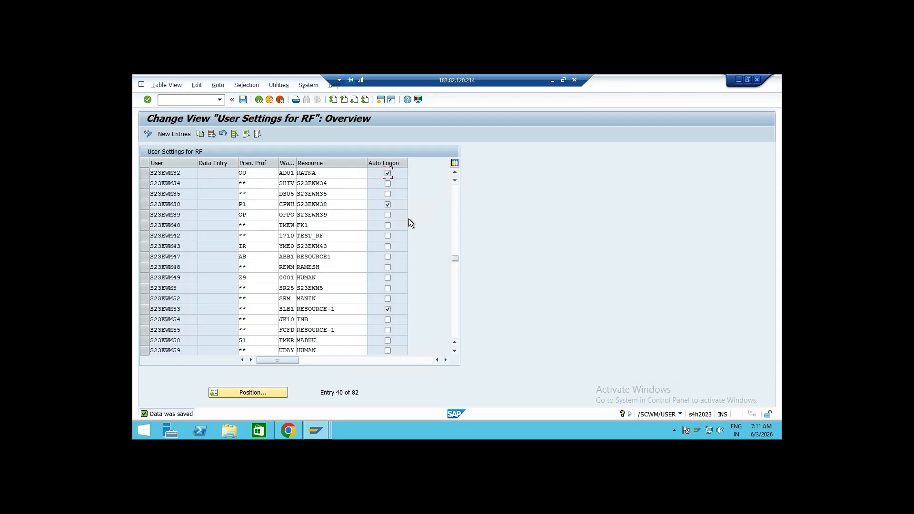
# Clear Auto Logon for user S23EWM32, reset its personalization profile to ** and save, then leave the RF user settings
pyautogui.click(389, 173)
pyautogui.click(254, 177)
pyautogui.press('BackSpace')
pyautogui.press('BackSpace')
pyautogui.press('F4')
pyautogui.click(253, 189)
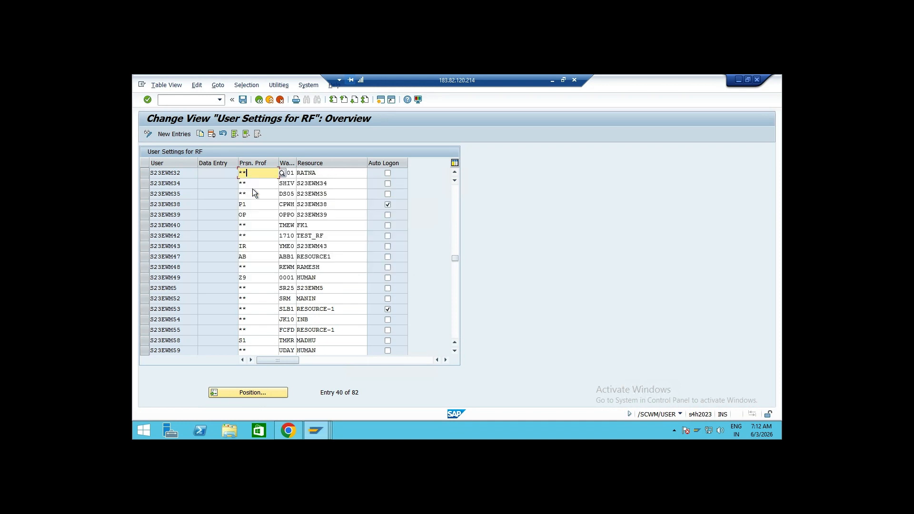
pyautogui.click(244, 100)
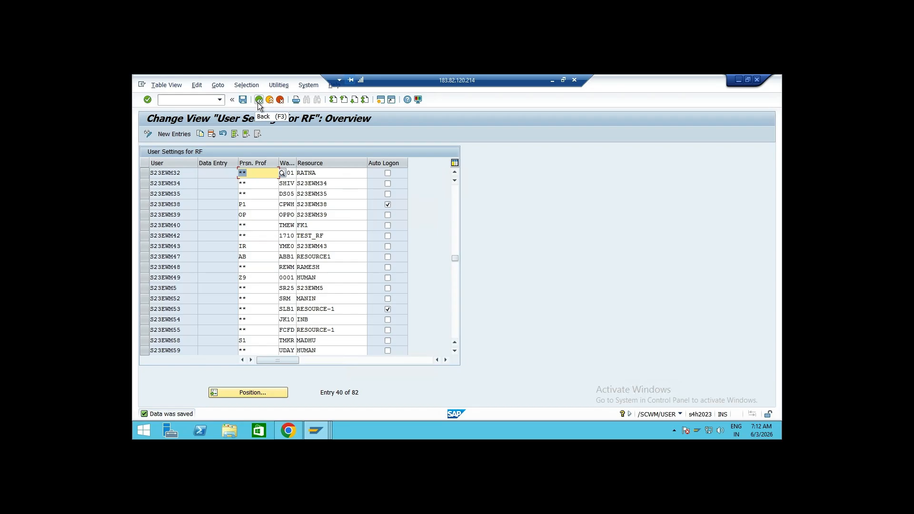
pyautogui.click(148, 133)
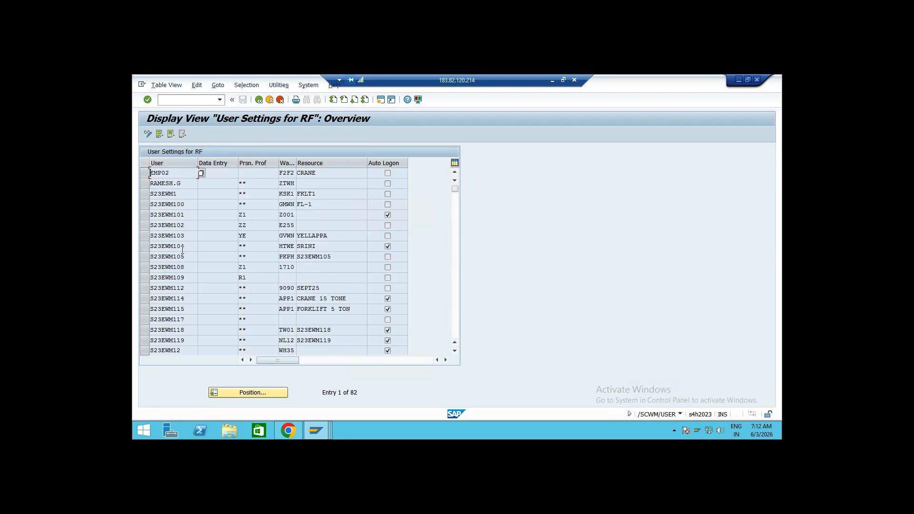
pyautogui.click(259, 100)
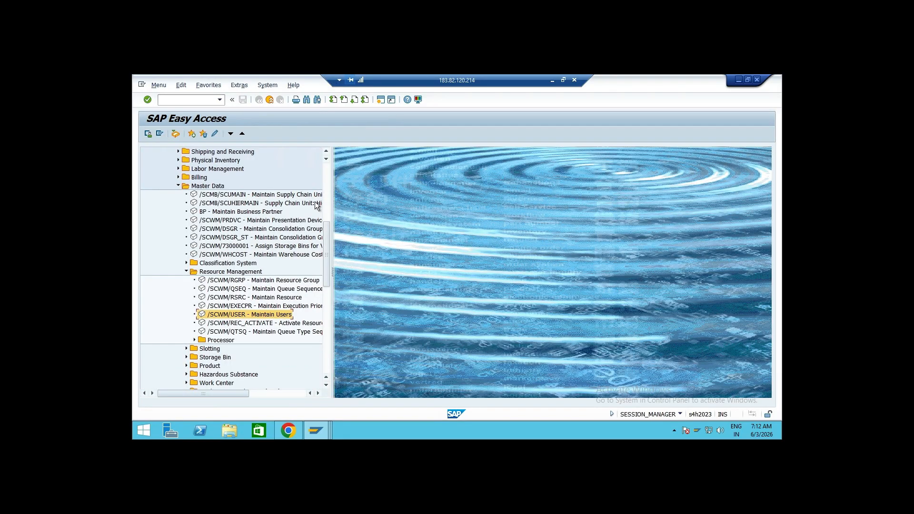
pyautogui.click(185, 271)
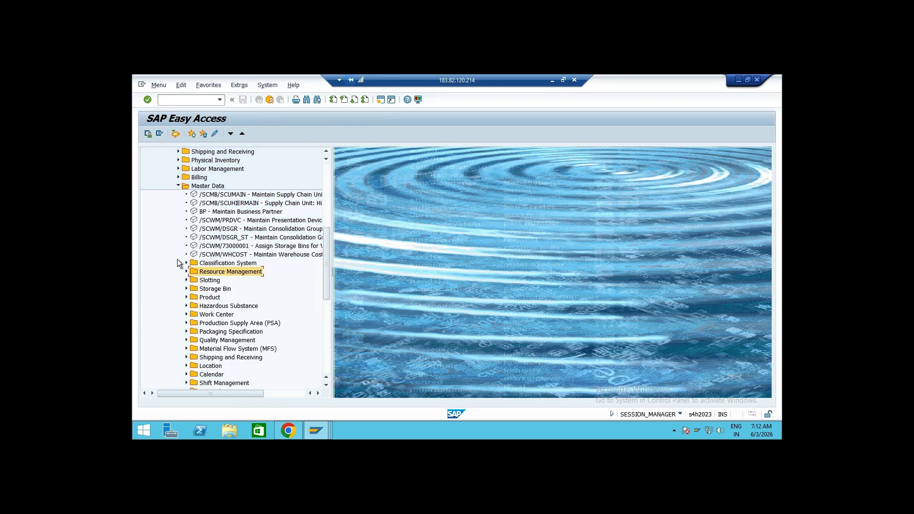
pyautogui.click(177, 185)
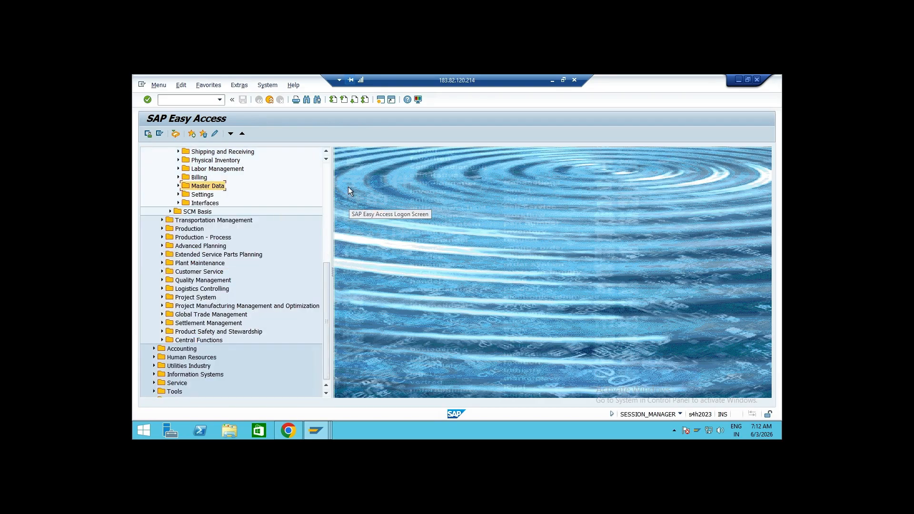
pyautogui.click(327, 173)
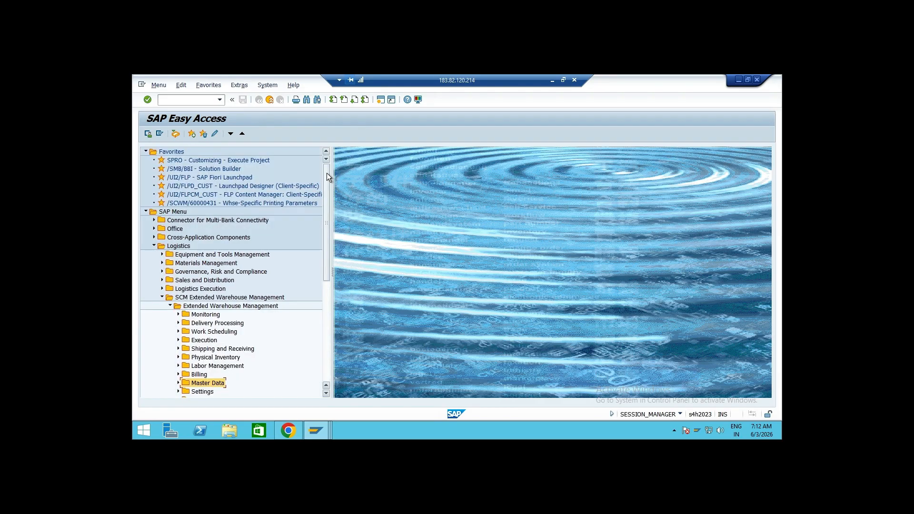
pyautogui.click(170, 306)
pyautogui.click(162, 297)
pyautogui.click(154, 246)
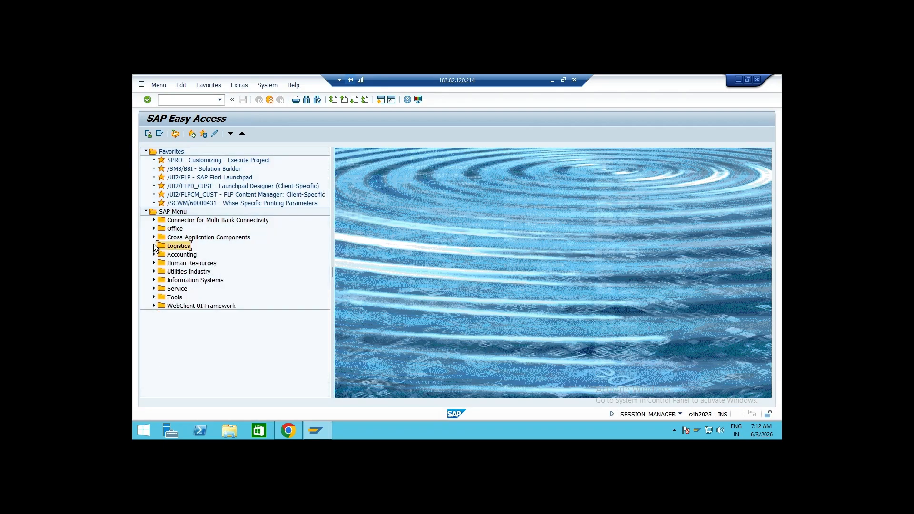
# Close the Fiori Apps Library and SAP Community browser tabs and minimize the browser window
pyautogui.click(552, 80)
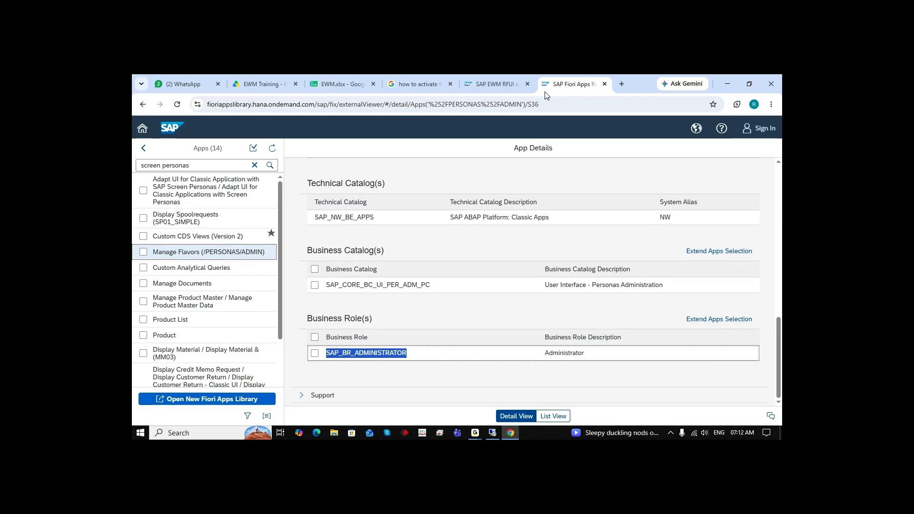
pyautogui.click(605, 84)
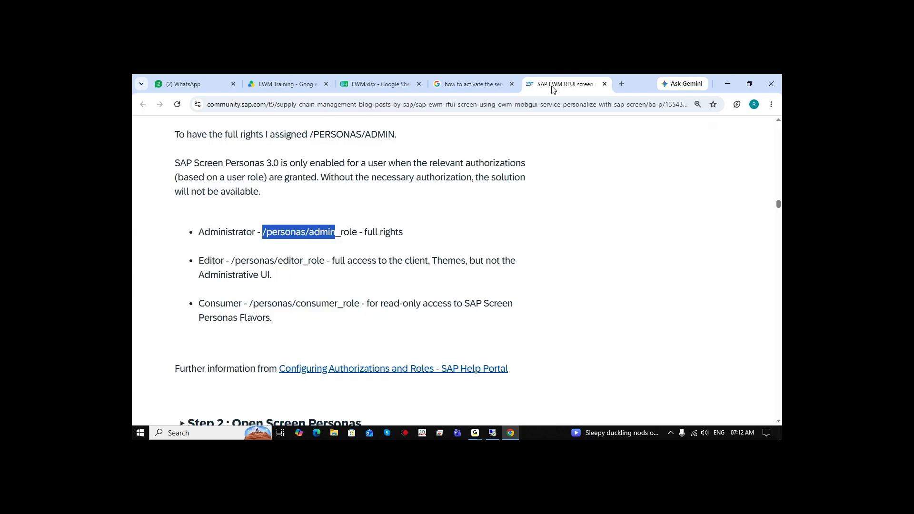
pyautogui.click(604, 84)
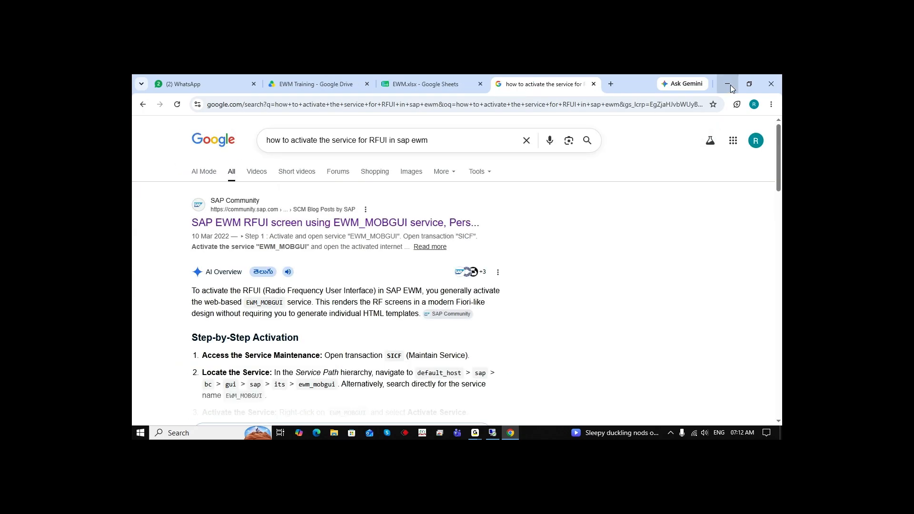
pyautogui.click(729, 85)
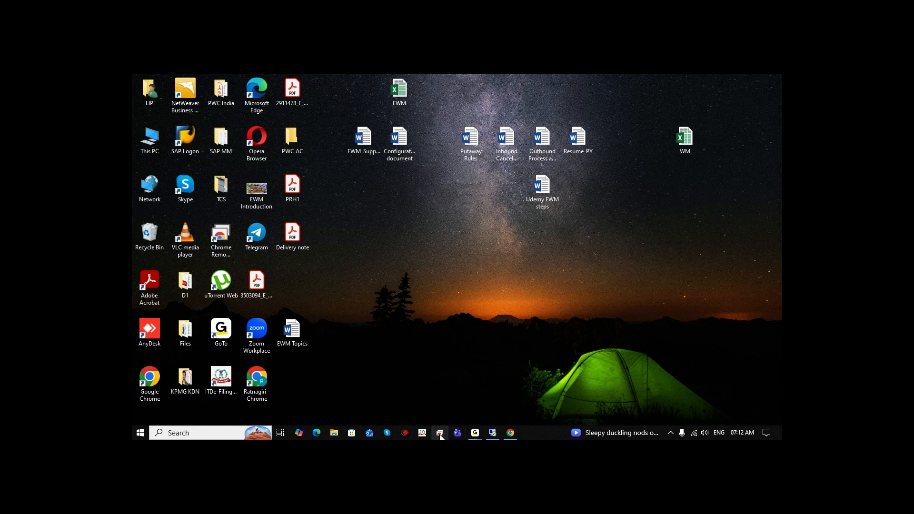
pyautogui.moveTo(475, 433)
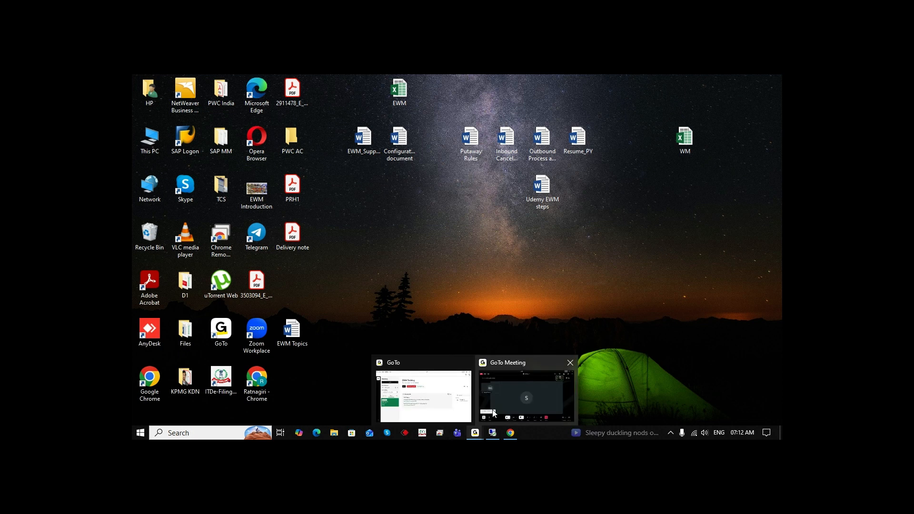